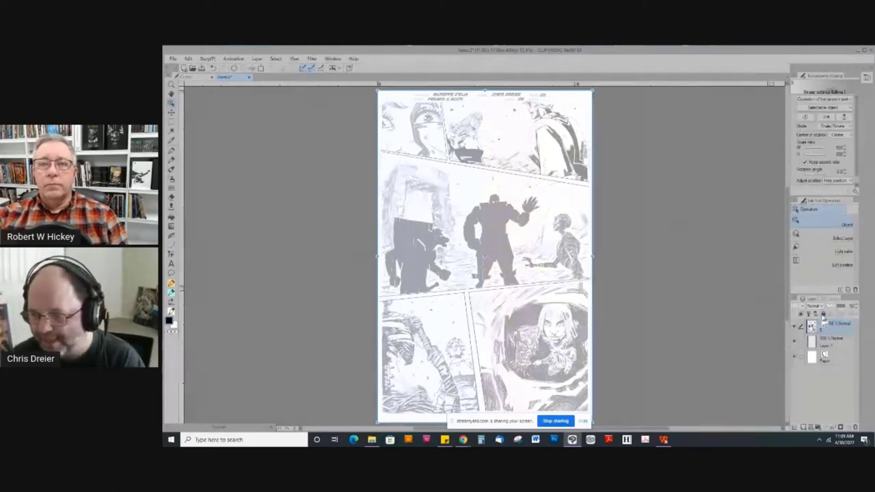
Lock the page artwork layer, try the pen on it, and unlock the layer
left_click(823, 314)
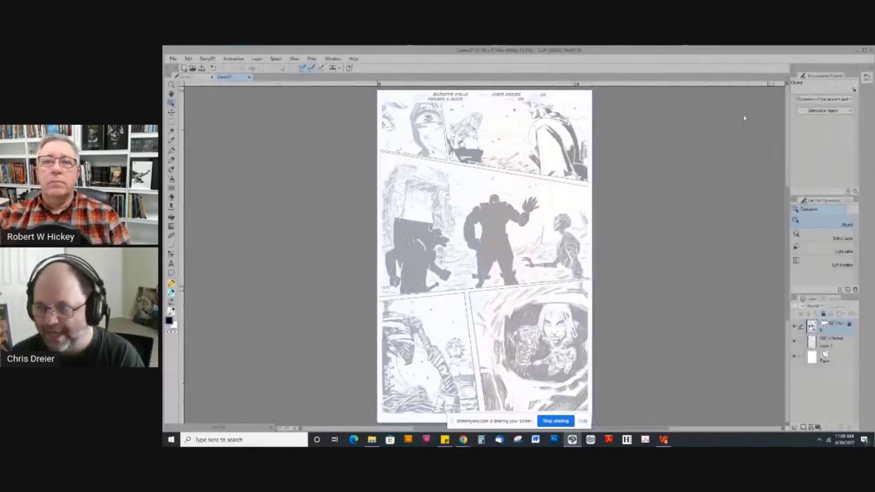
key("b")
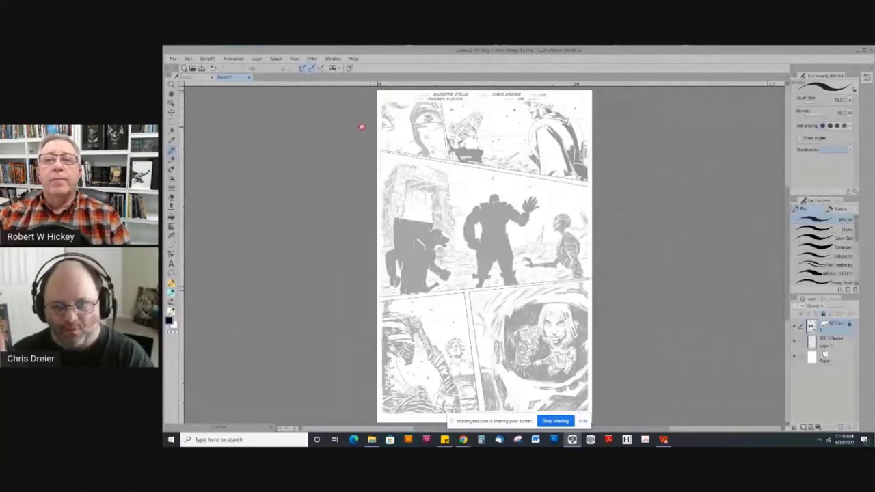
left_click(823, 314)
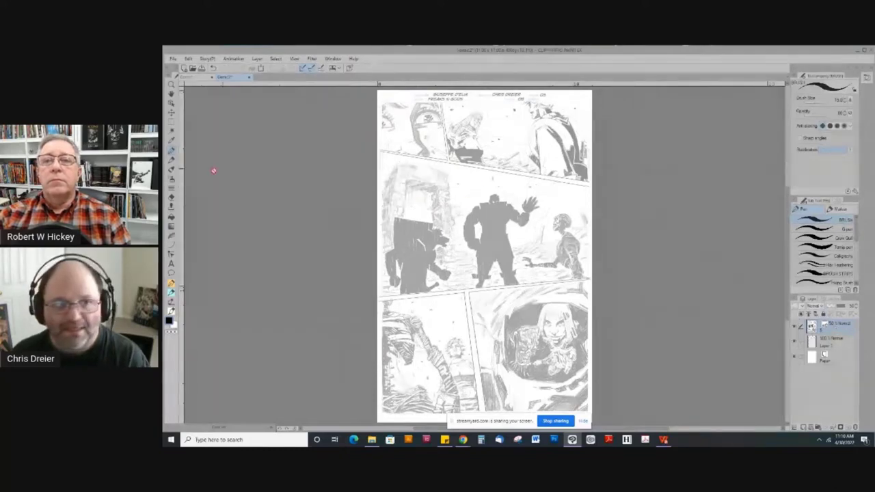
Shrink the page artwork layer proportionally from its upper corners and move it toward the middle of the canvas
left_click(171, 104)
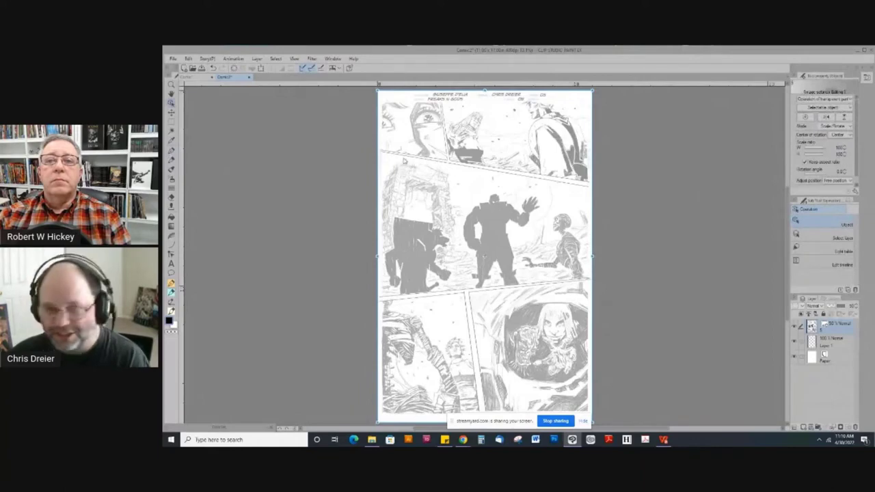
key("m")
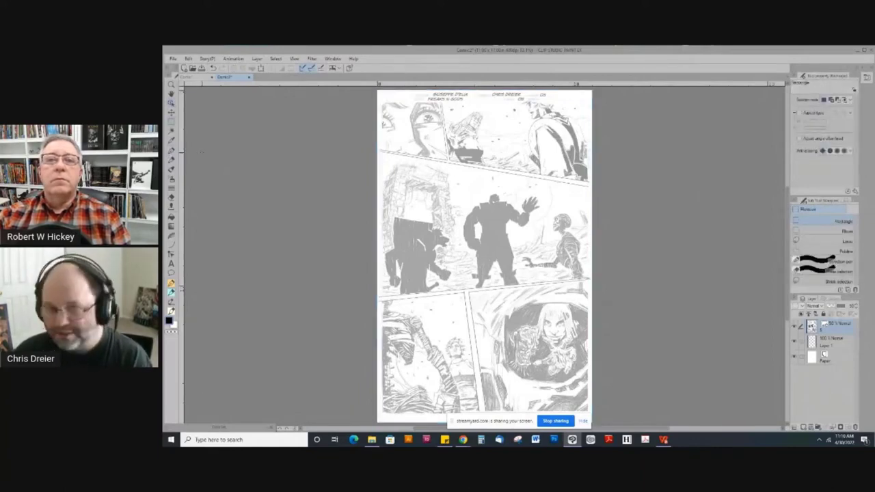
key("o")
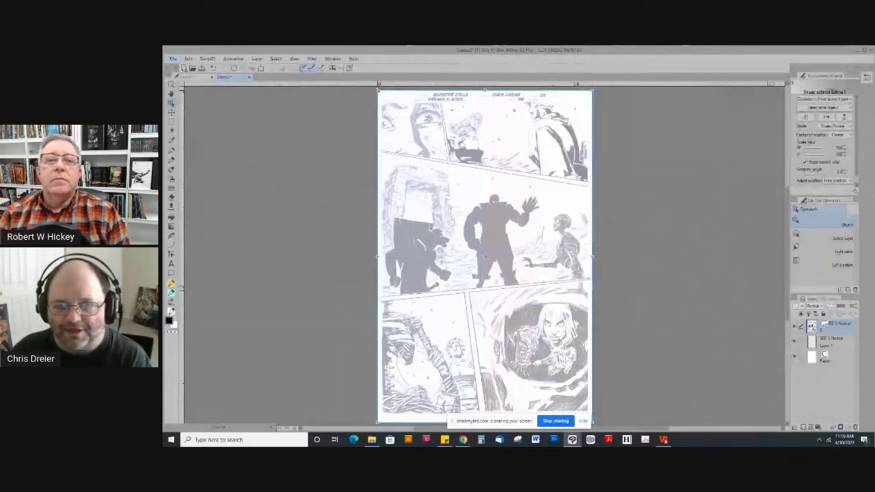
left_click_drag(378, 91, 387, 108)
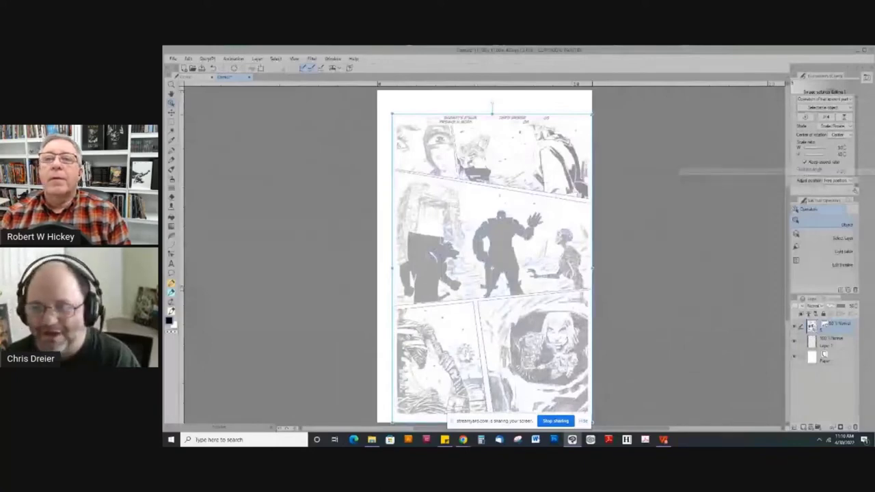
left_click_drag(591, 114, 653, 138)
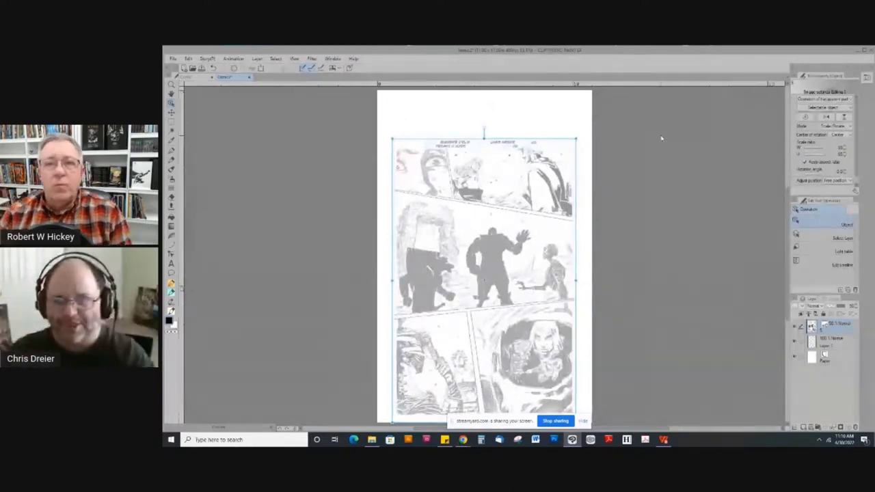
left_click_drag(475, 195, 480, 166)
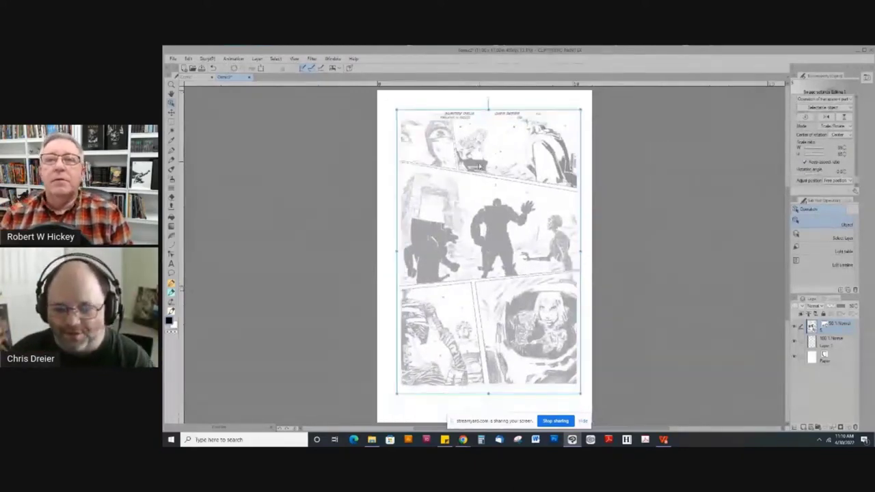
Enlarge and centre the artwork so it nearly fills the page with a narrow white margin, and lock its layer
left_click_drag(397, 394, 383, 414)
left_click_drag(457, 317, 459, 318)
left_click_drag(583, 111, 589, 100)
left_click_drag(522, 148, 524, 143)
left_click_drag(415, 128, 410, 127)
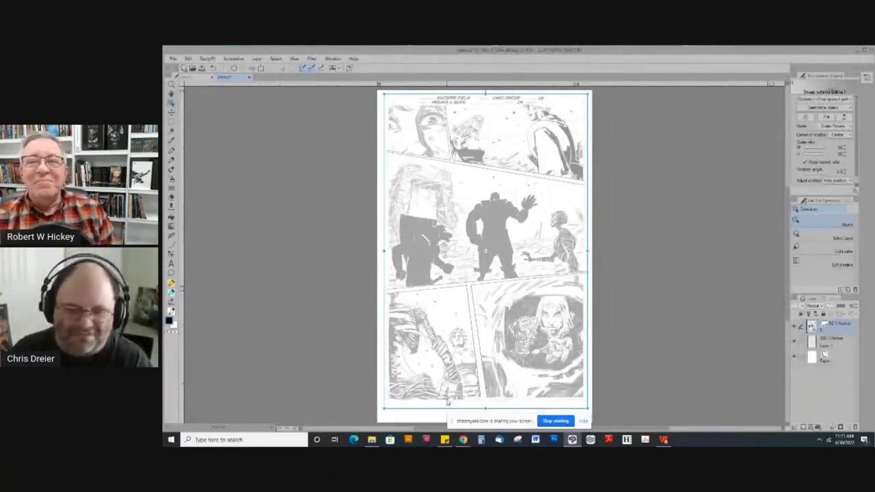
left_click_drag(469, 216, 467, 230)
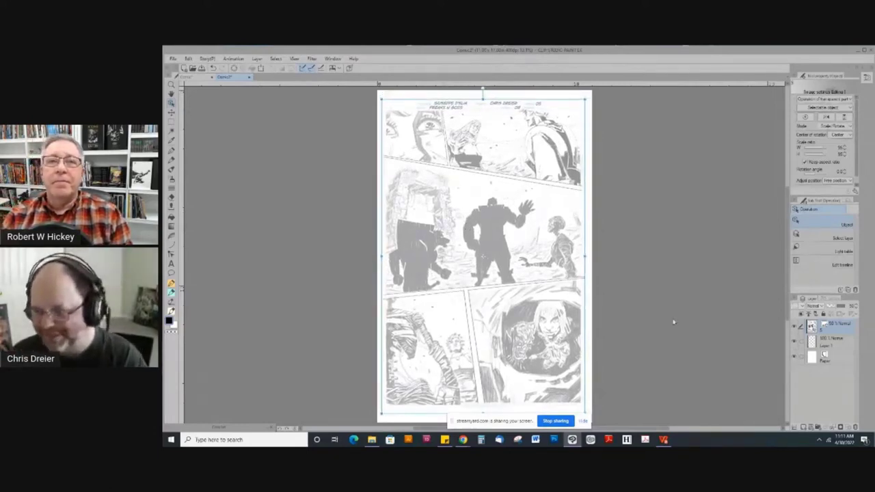
key("Return")
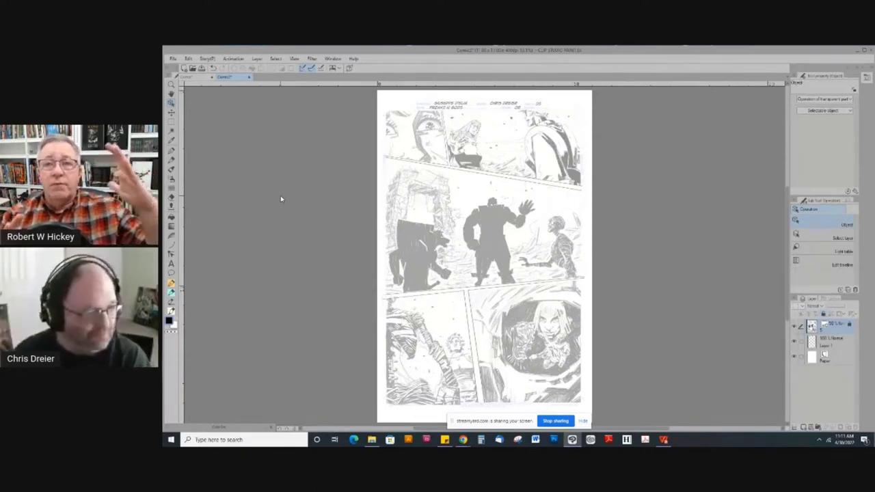
Try squashing the unlocked artwork without keeping its aspect ratio, undo the distortion, and relock the layer
left_click(822, 314)
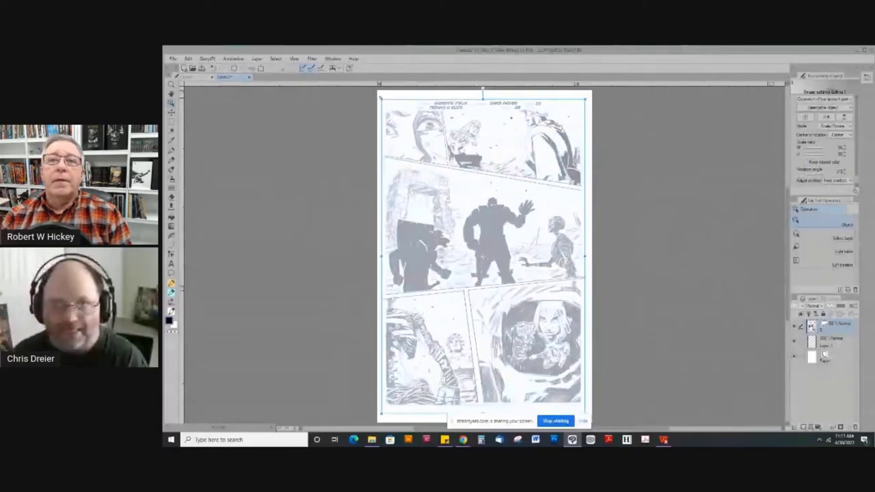
left_click_drag(380, 98, 390, 299)
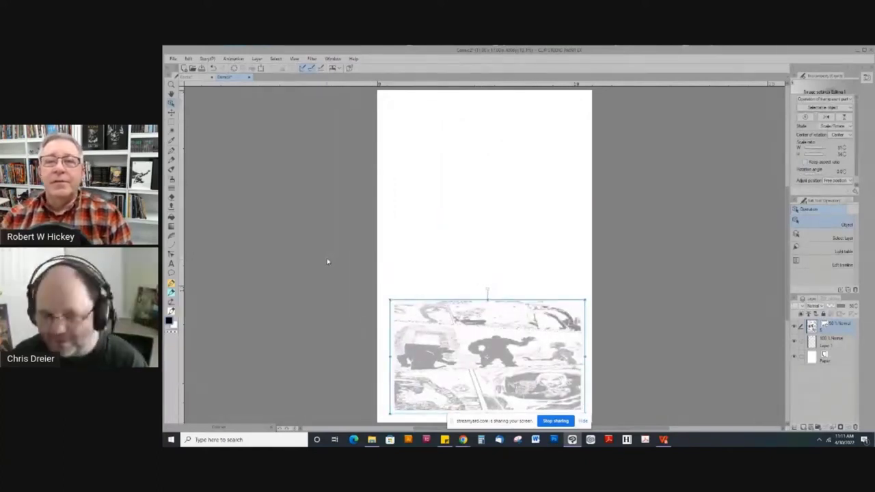
key("ctrl+z")
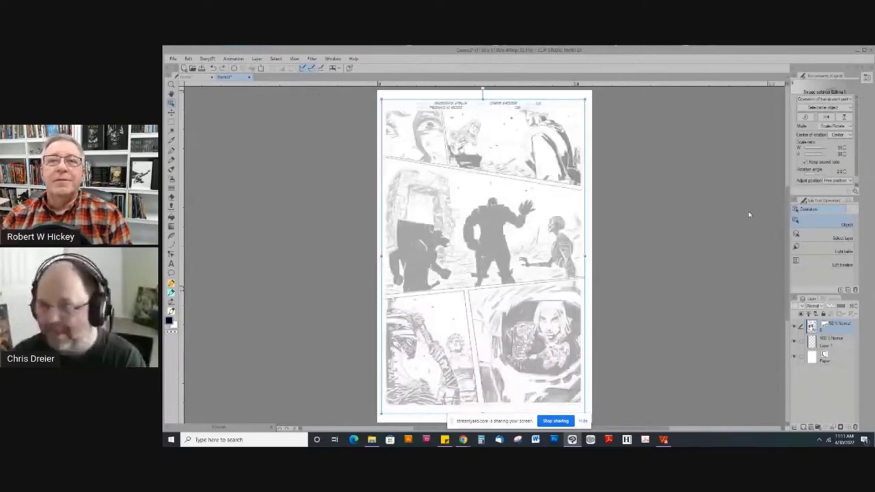
key("Return")
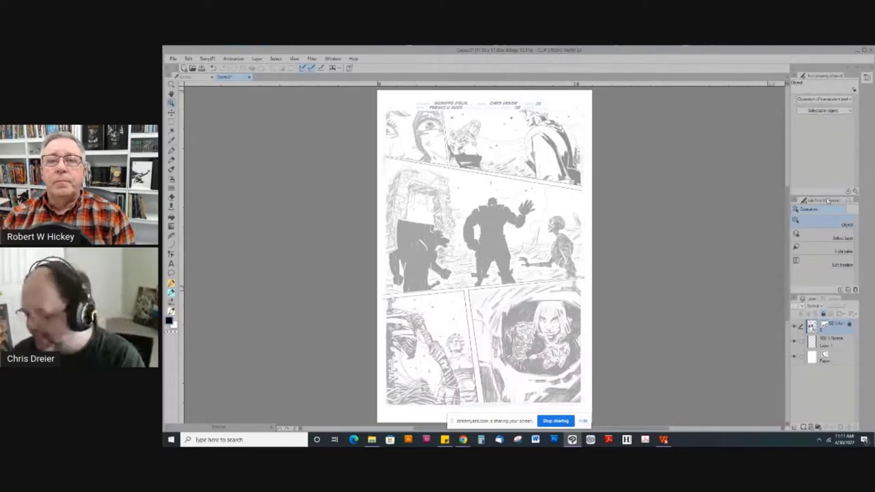
Create a rectangle frame border around the outer edges of all the sketched comic panels
key("u")
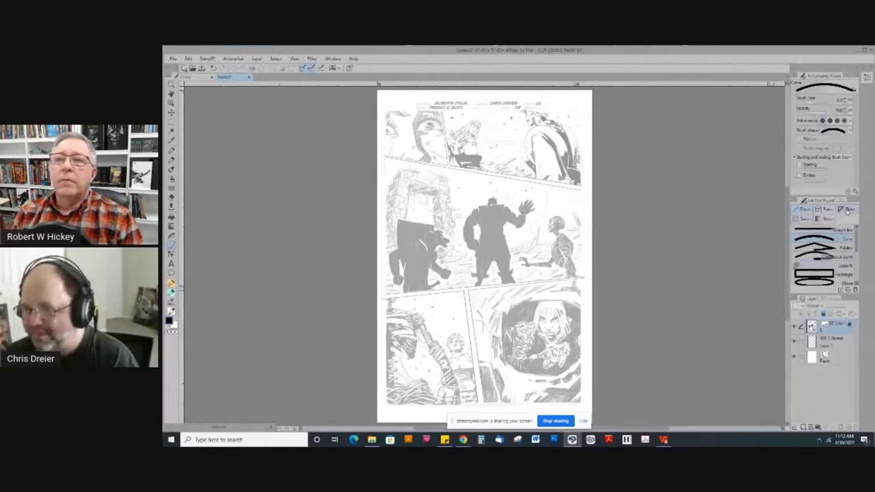
left_click(803, 218)
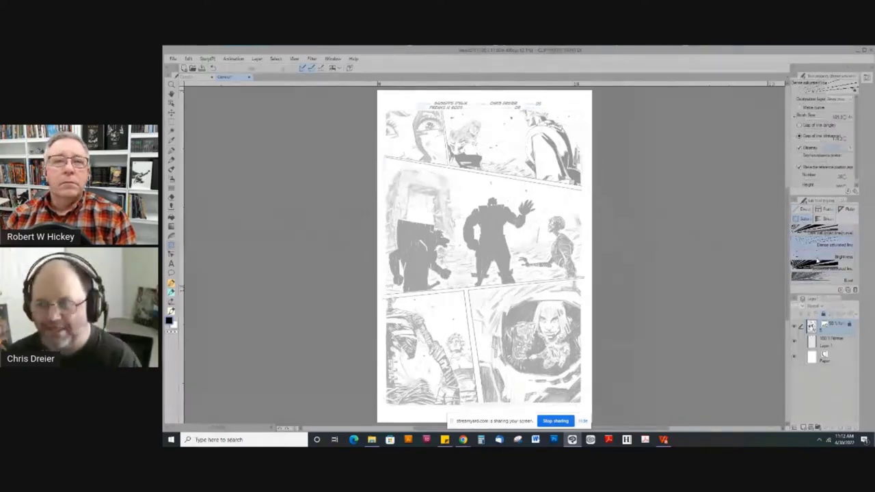
left_click(816, 259)
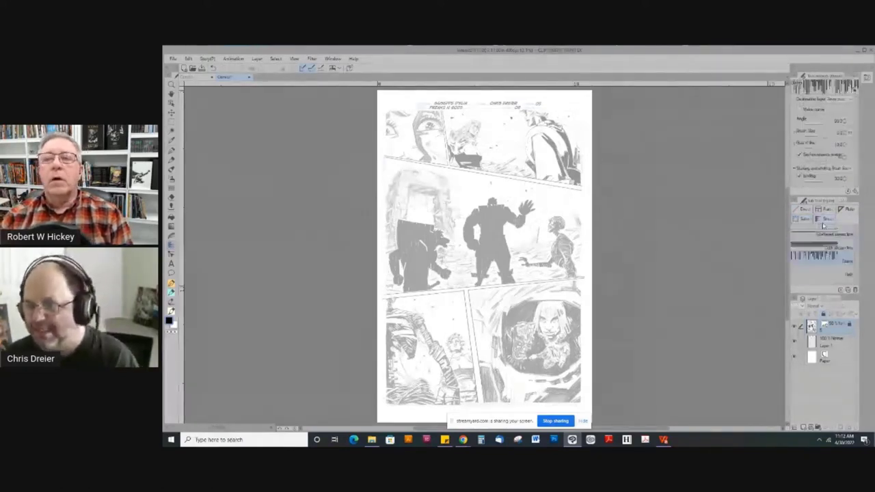
left_click(805, 218)
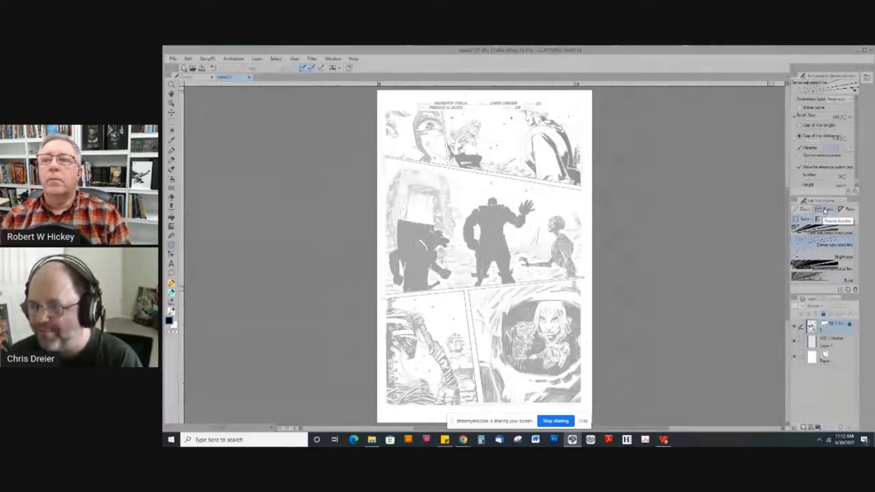
left_click(825, 210)
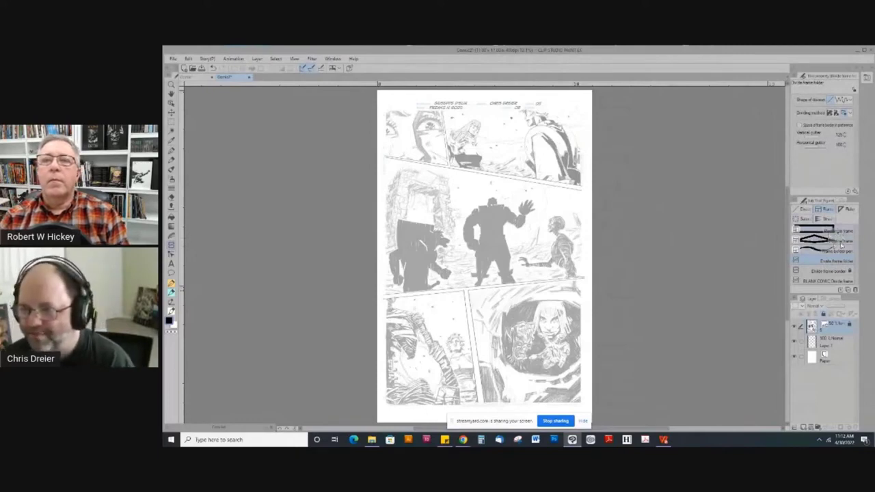
left_click(803, 254)
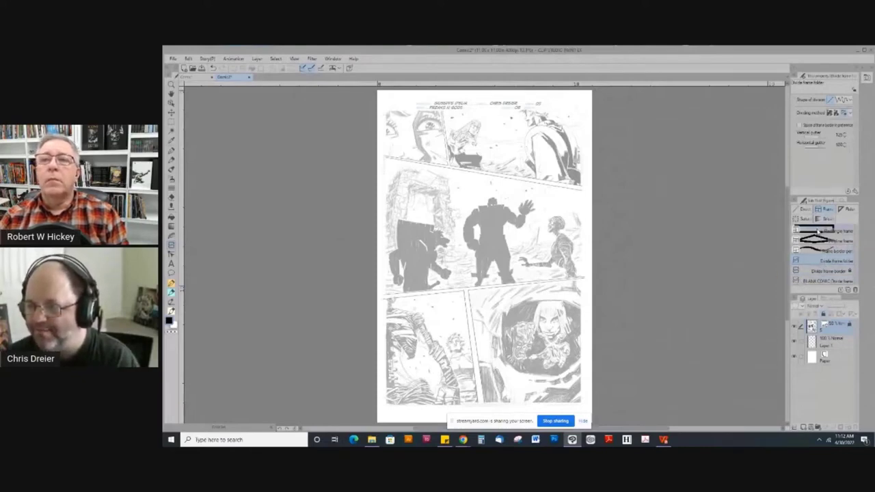
left_click(817, 231)
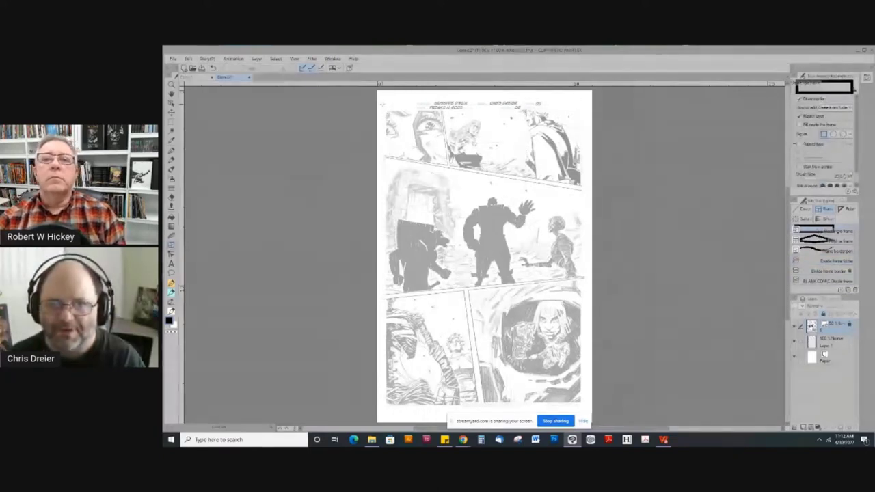
left_click_drag(384, 109, 580, 404)
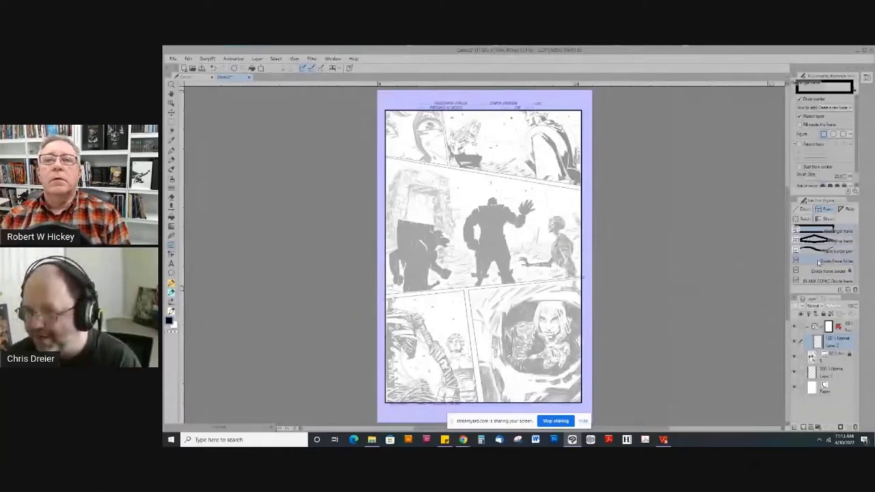
Divide the frame folder along the slanted gutter between the top tier and the large middle panel
left_click(820, 258)
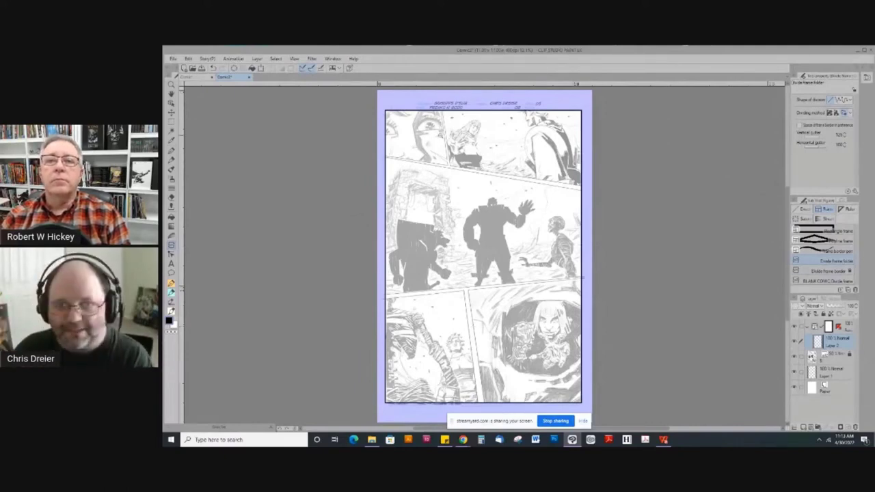
scroll(442, 136, "up", 2)
left_click_drag(448, 146, 431, 189)
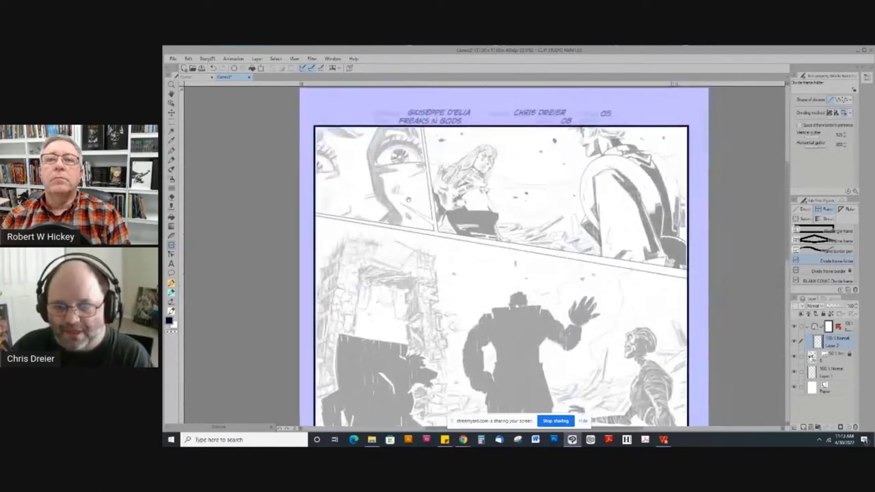
scroll(504, 253, "down", 1)
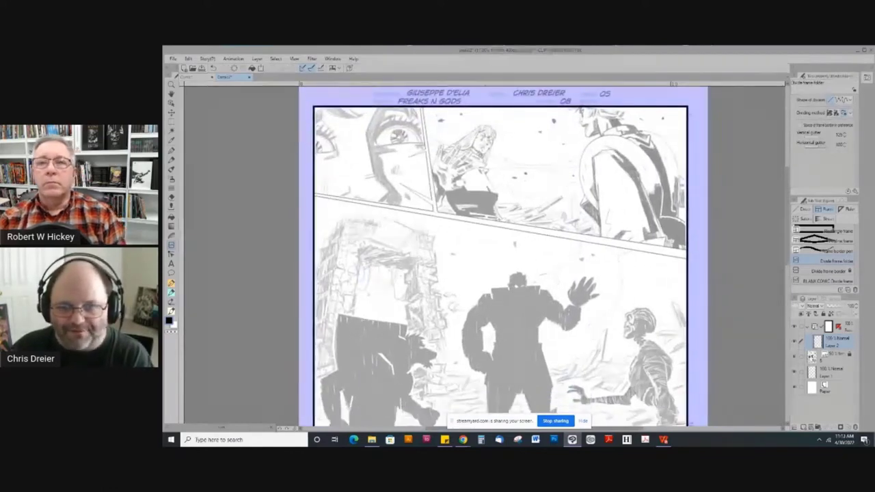
scroll(488, 261, "down", 3)
scroll(487, 260, "up", 3)
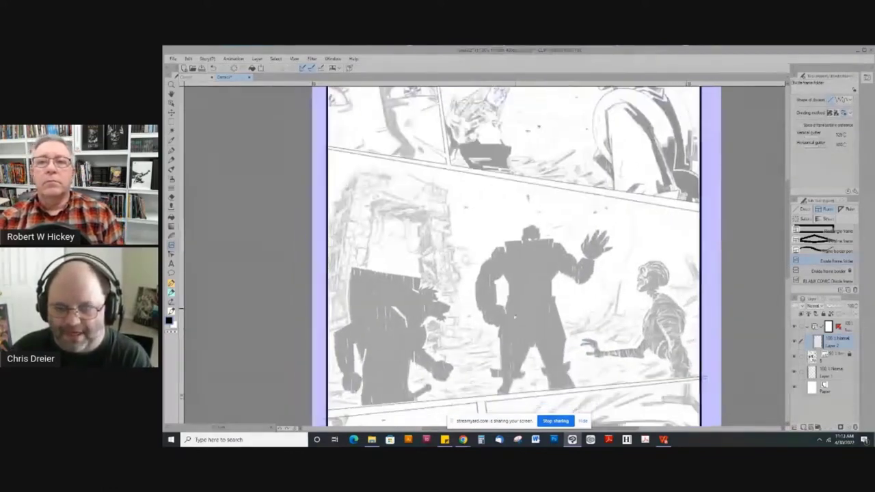
scroll(487, 260, "down", 3)
scroll(488, 261, "up", 5)
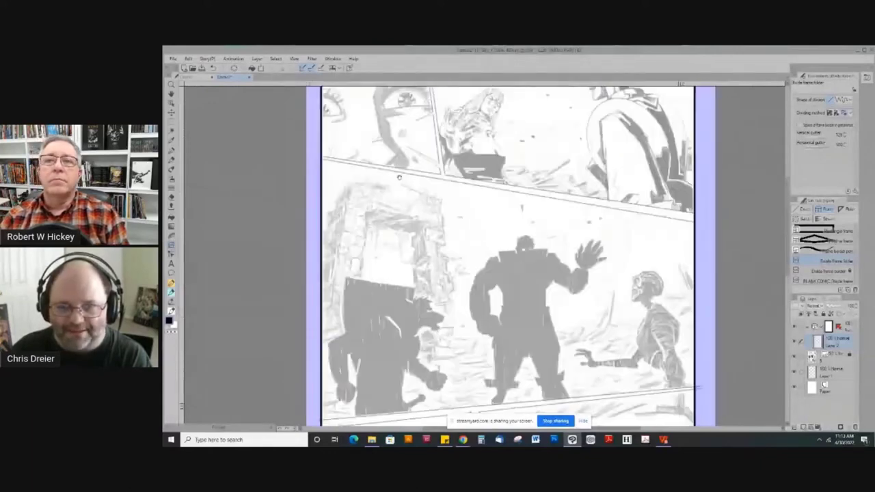
scroll(449, 321, "down", 12)
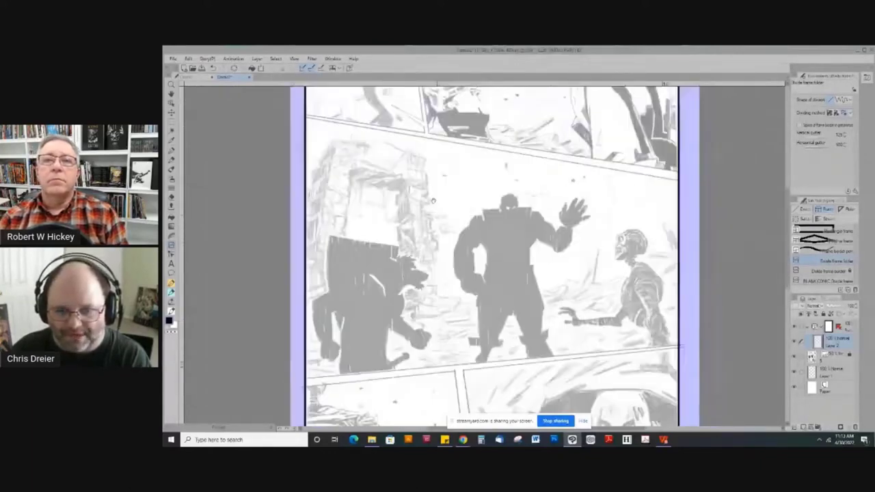
scroll(463, 269, "right", 1)
scroll(463, 267, "up", 12)
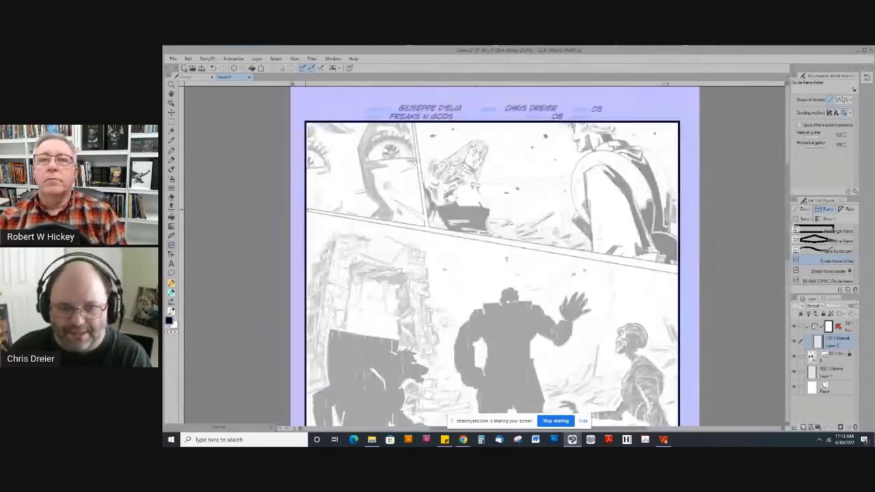
mouse_move(300, 207)
left_mouse_down()
mouse_move(386, 230)
mouse_move(674, 269)
mouse_move(587, 213)
mouse_move(507, 258)
mouse_move(424, 164)
mouse_move(567, 238)
mouse_move(550, 212)
left_mouse_up()
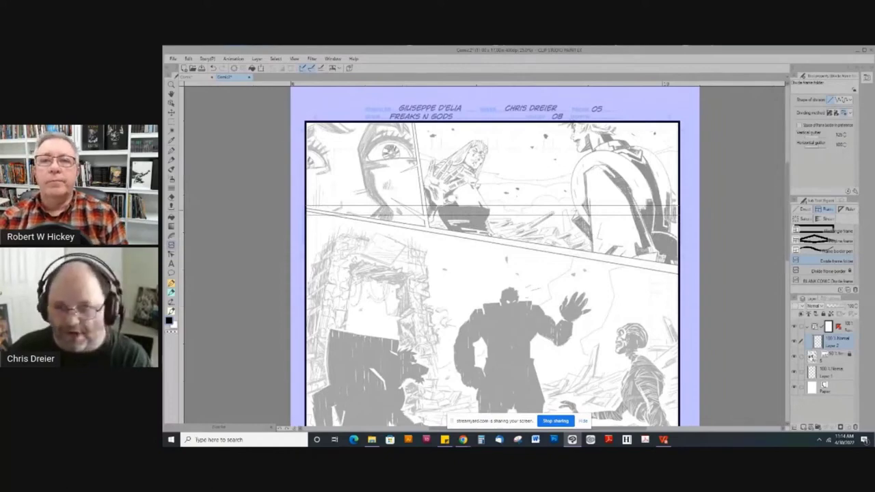
mouse_move(574, 211)
left_mouse_down()
mouse_move(641, 237)
mouse_move(676, 270)
left_mouse_up()
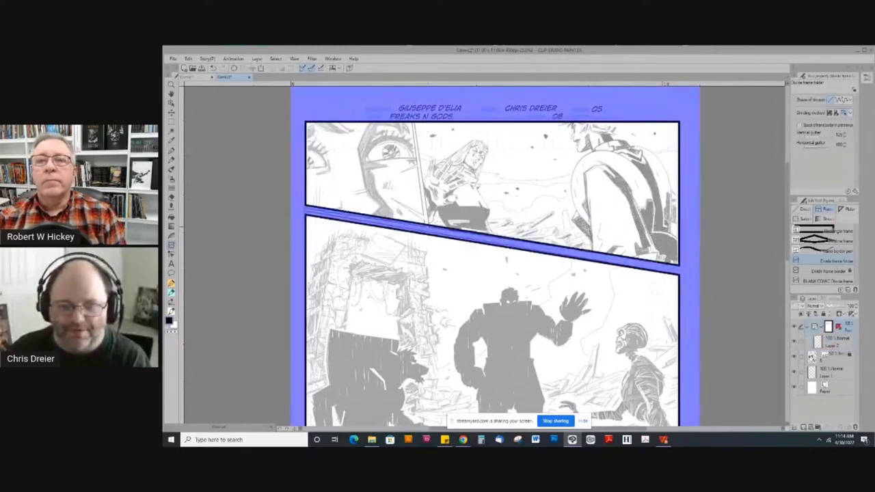
Divide the top tier frame along the slanted gutter between the eye close-up and the panel beside it
left_click_drag(428, 225, 415, 139)
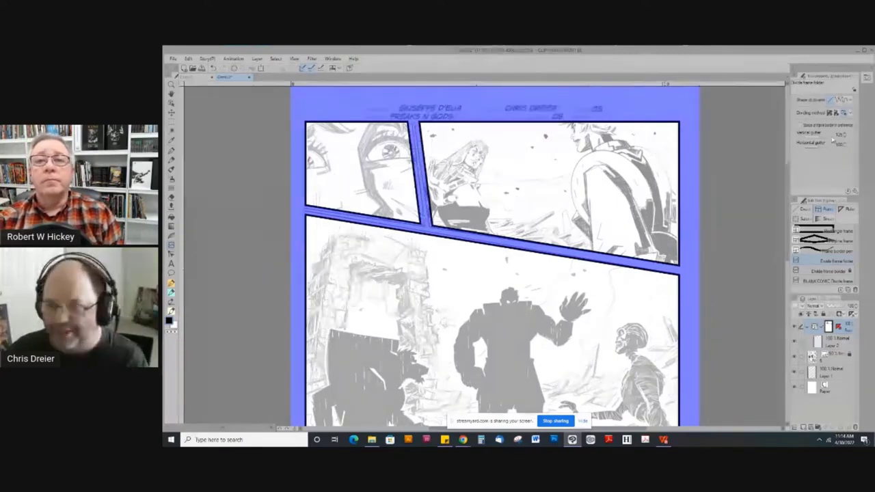
scroll(429, 148, "down", 3)
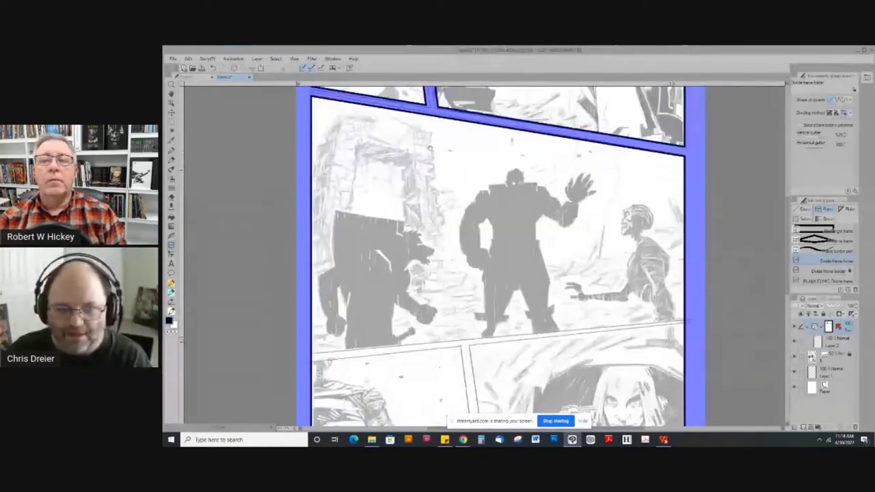
Divide the frame folder along the slanted gutter between the large middle panel and the bottom tier
scroll(429, 148, "down", 3)
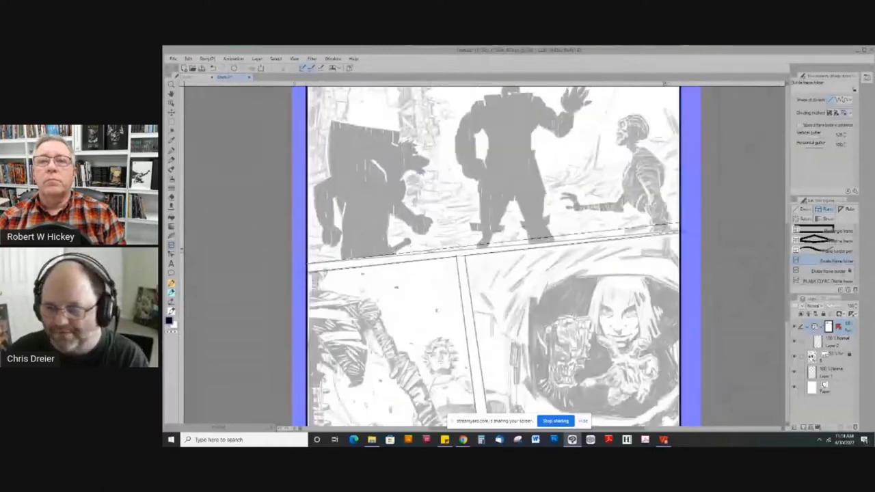
left_click_drag(666, 228, 664, 232)
left_click_drag(443, 265, 467, 261)
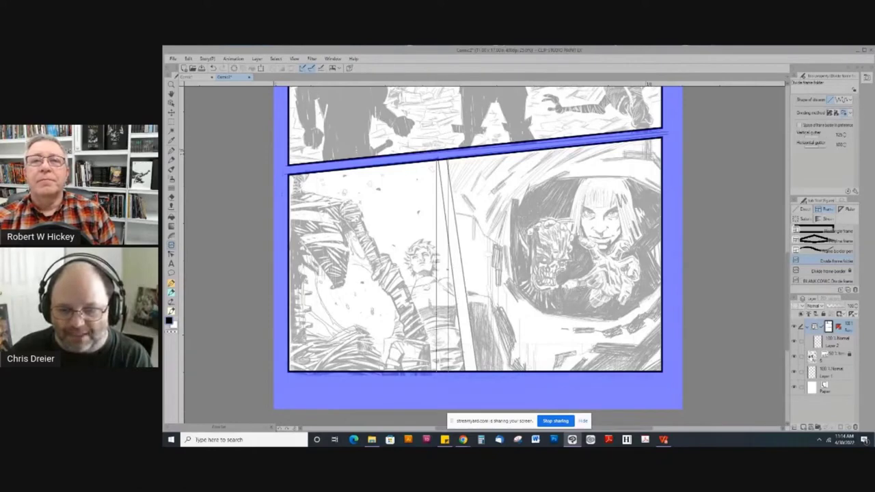
Divide the bottom tier frame along the slanted gutter between its two sketched panels
left_click_drag(442, 280, 446, 334)
left_click_drag(446, 106, 433, 236)
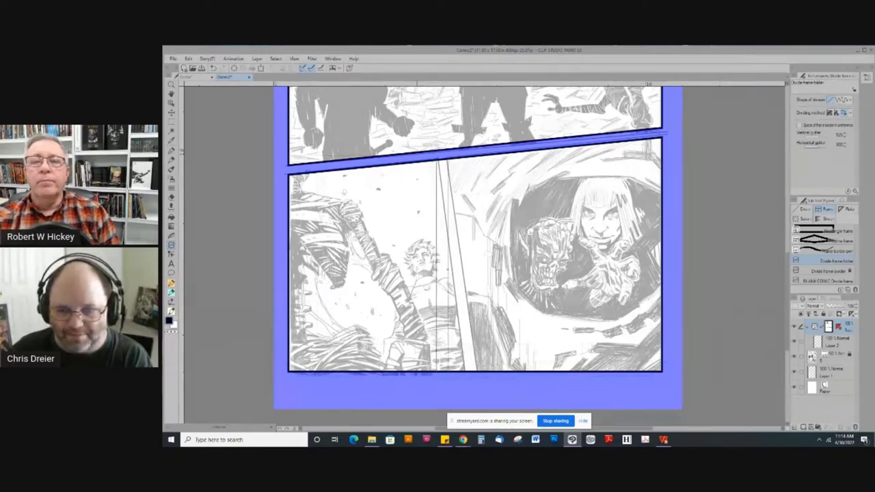
mouse_move(431, 299)
left_mouse_down()
mouse_move(457, 309)
mouse_move(461, 327)
left_mouse_up()
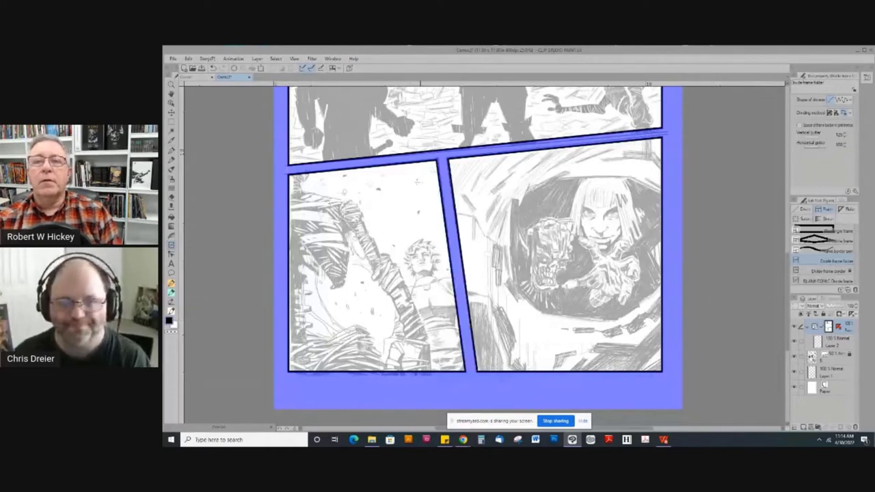
Rasterize the divided frame folder into its own border layer, and hide and collapse the original folder
scroll(418, 224, "up", 5)
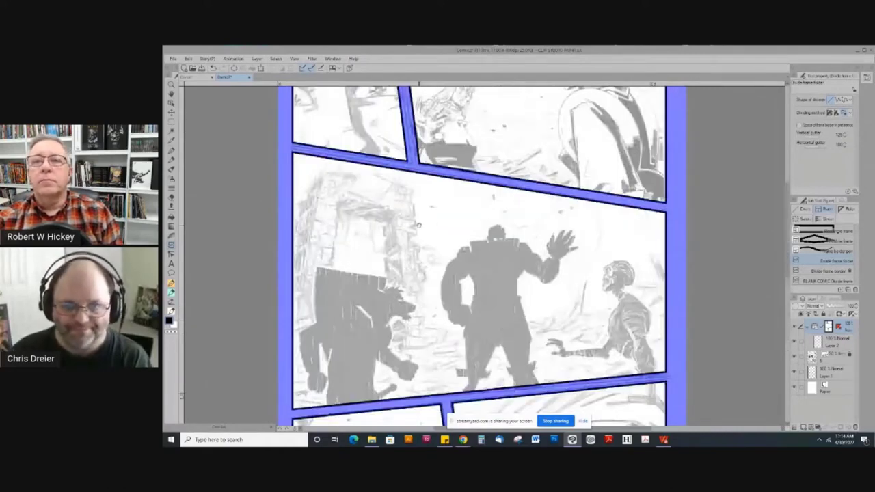
scroll(418, 224, "up", 2)
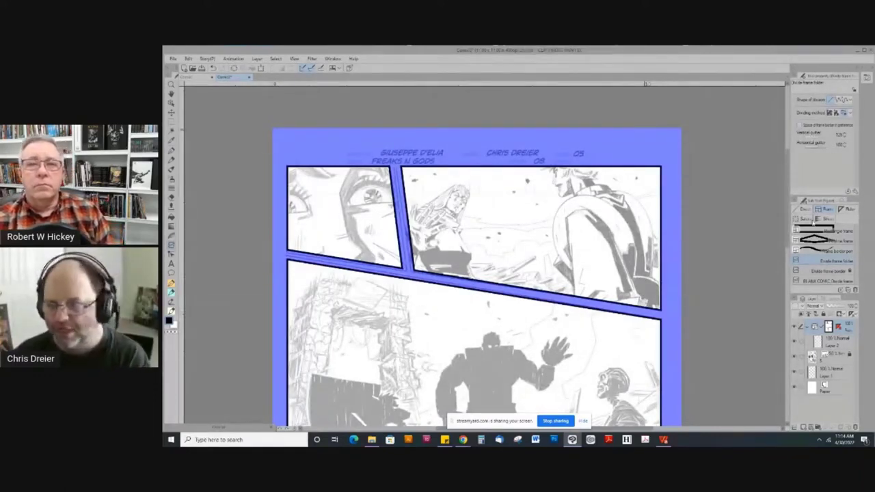
scroll(445, 327, "down", 3)
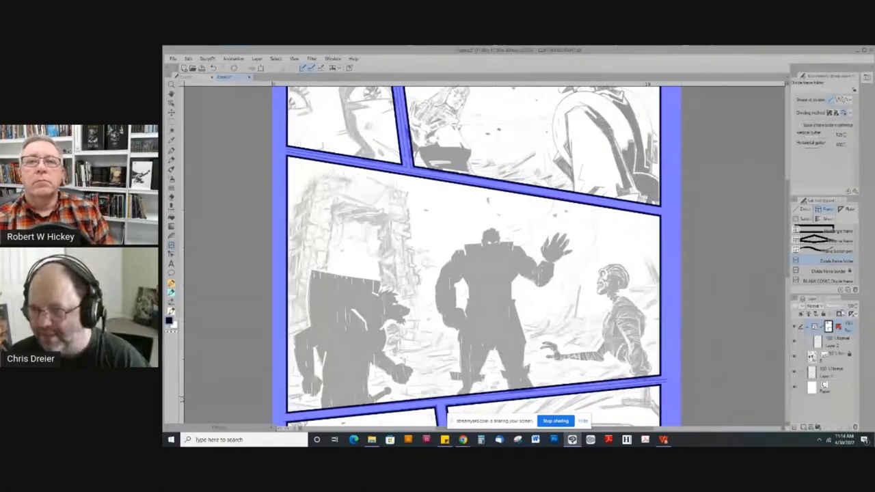
right_click(844, 325)
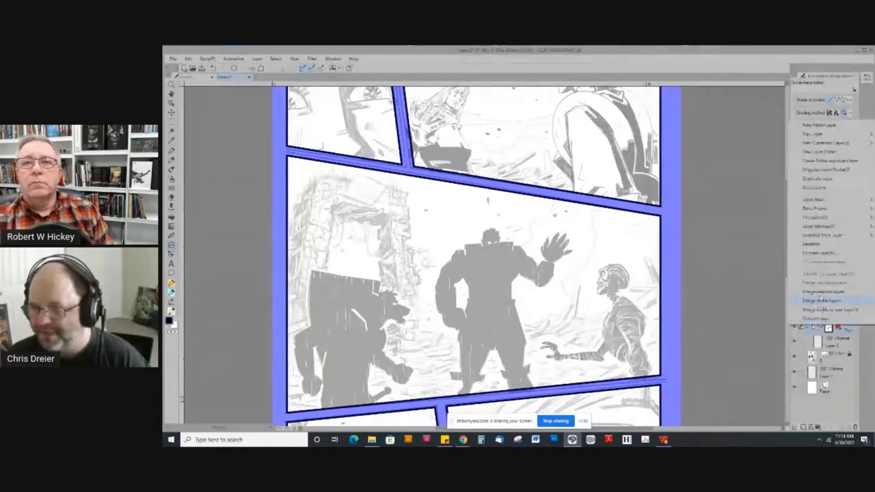
left_click(811, 245)
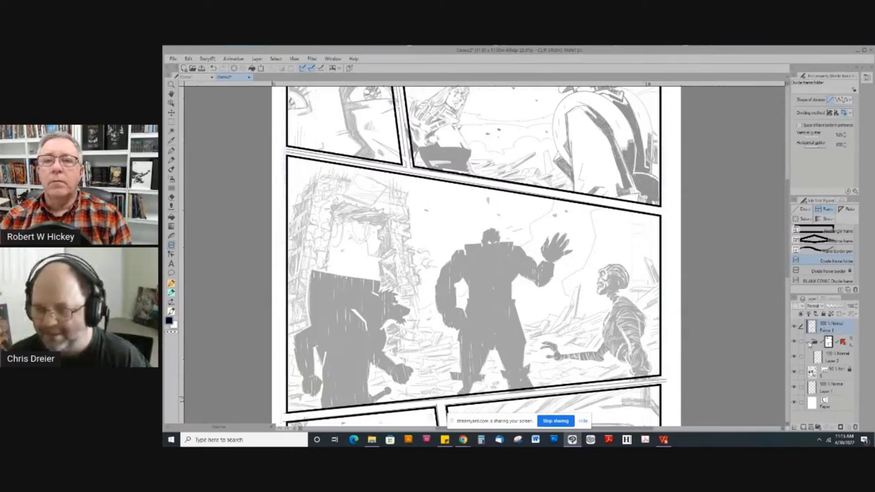
left_click(809, 343)
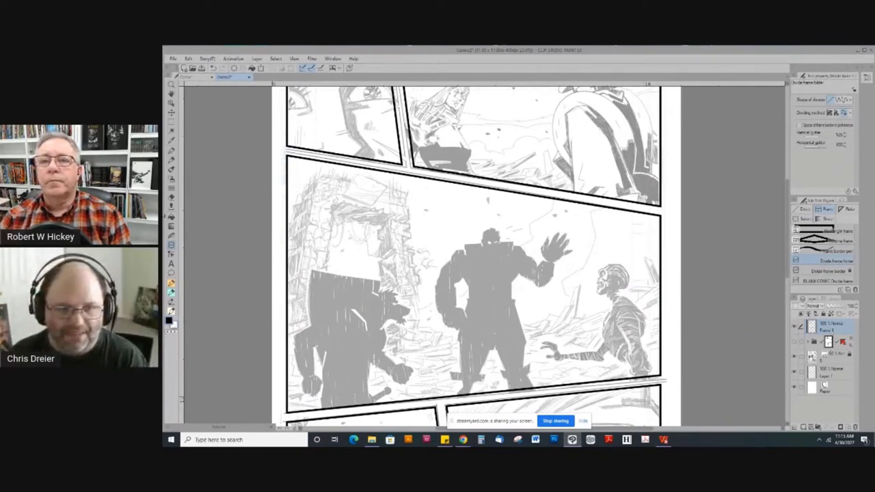
Fill the gutters and outer page margin with white on the rasterized frame border layer using the Fill tool
left_click(170, 217)
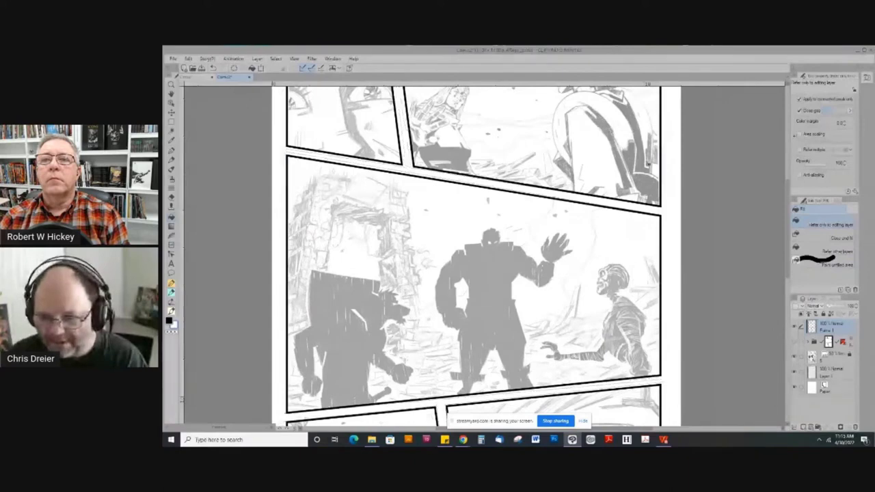
left_click_drag(570, 309, 564, 241)
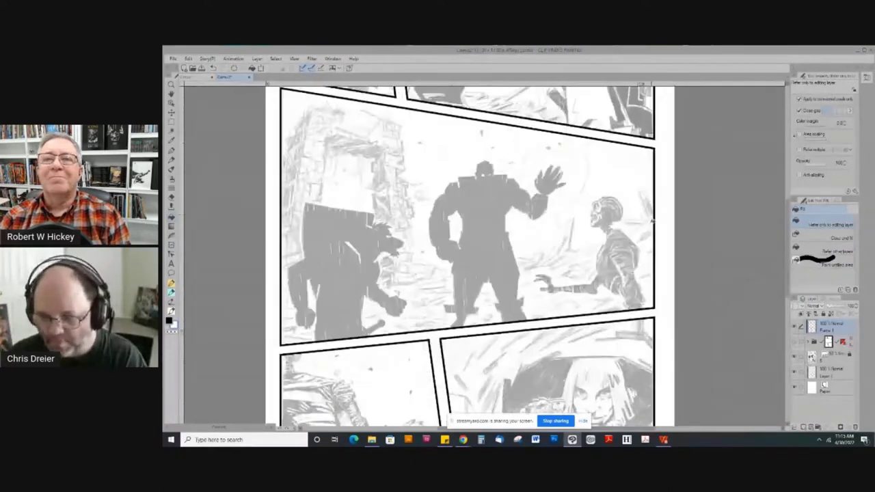
scroll(468, 254, "up", 3)
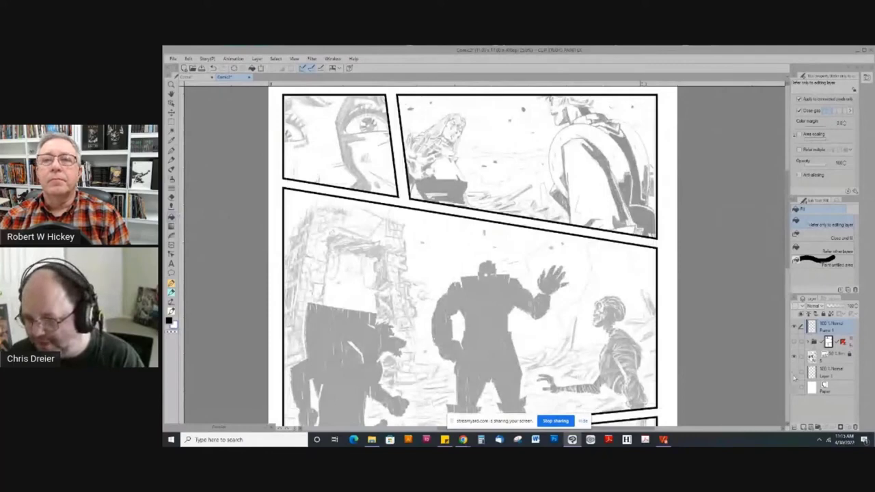
Check the white gutter fill with the pencil artwork and paper hidden, and make both visible again
left_click(794, 357)
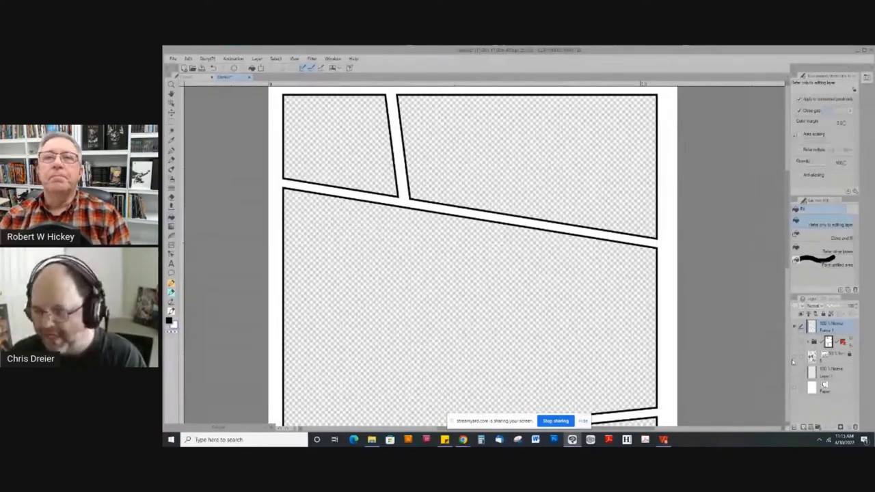
left_click(794, 390)
left_click(794, 387)
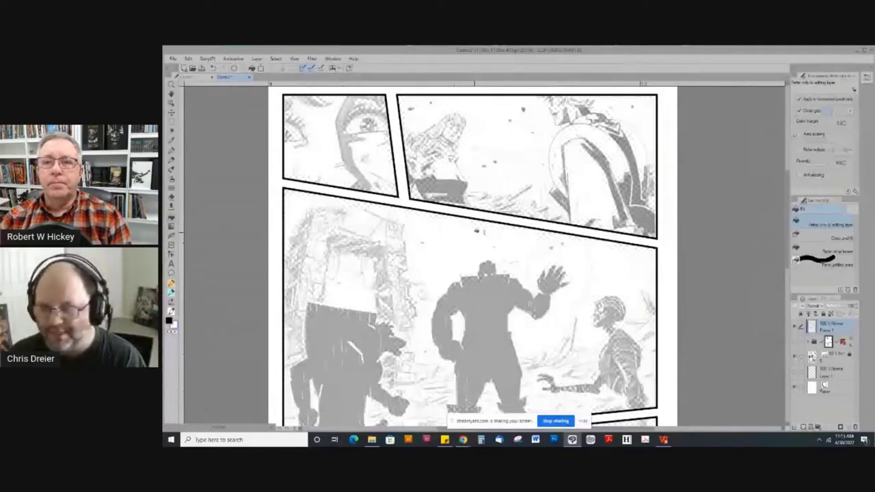
Set the frame border layer's expression color to Monochrome and lock the layer
scroll(457, 253, "down", 1)
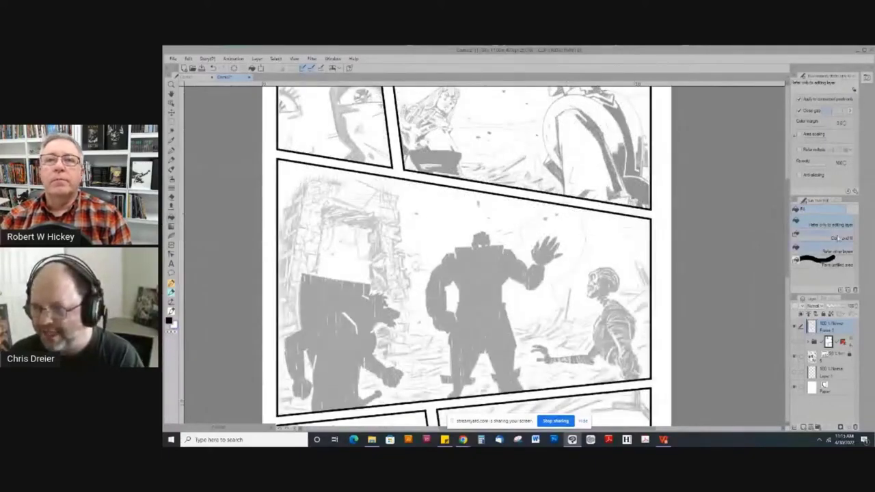
left_click(838, 202)
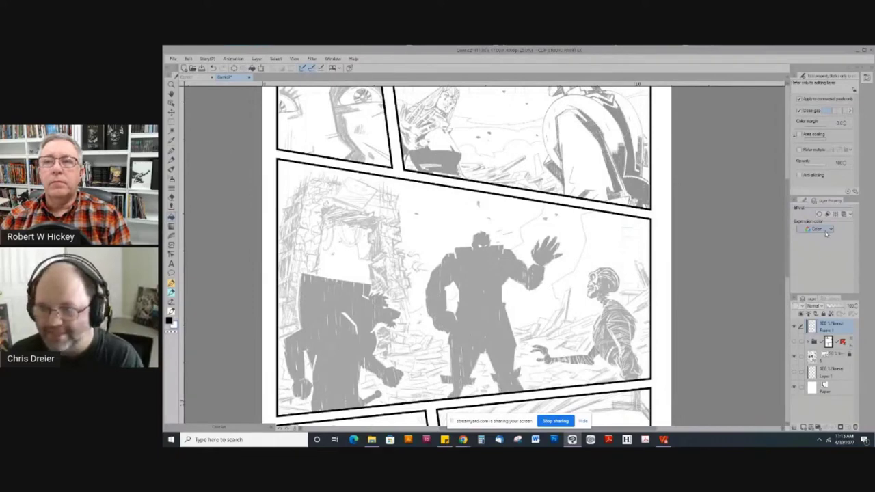
left_click(820, 230)
left_click(670, 217)
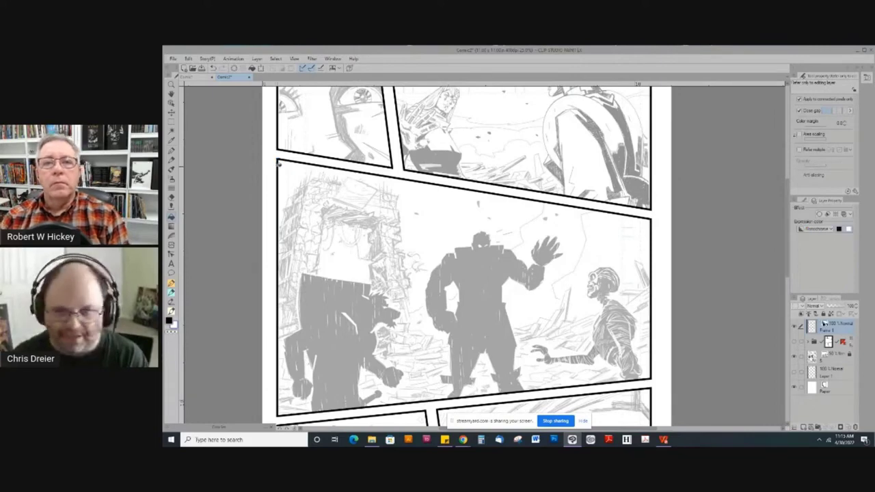
left_click(823, 314)
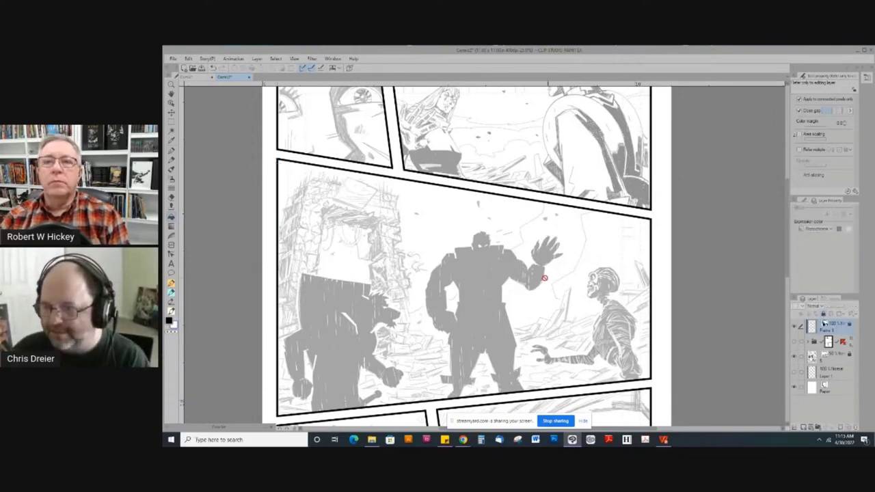
Move Layer 1 directly above the pencil artwork and ink sample strokes on it that run past the panel borders
left_click_drag(815, 376, 819, 359)
left_click(794, 356)
key("p")
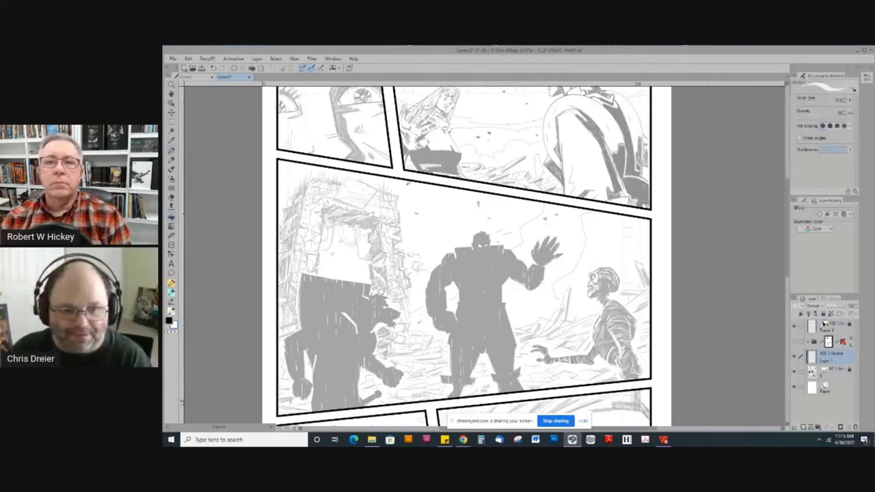
mouse_move(374, 175)
left_mouse_down()
mouse_move(377, 186)
mouse_move(393, 179)
left_mouse_up()
mouse_move(288, 176)
left_mouse_down()
mouse_move(278, 171)
mouse_move(301, 165)
left_mouse_up()
left_click_drag(564, 175, 565, 195)
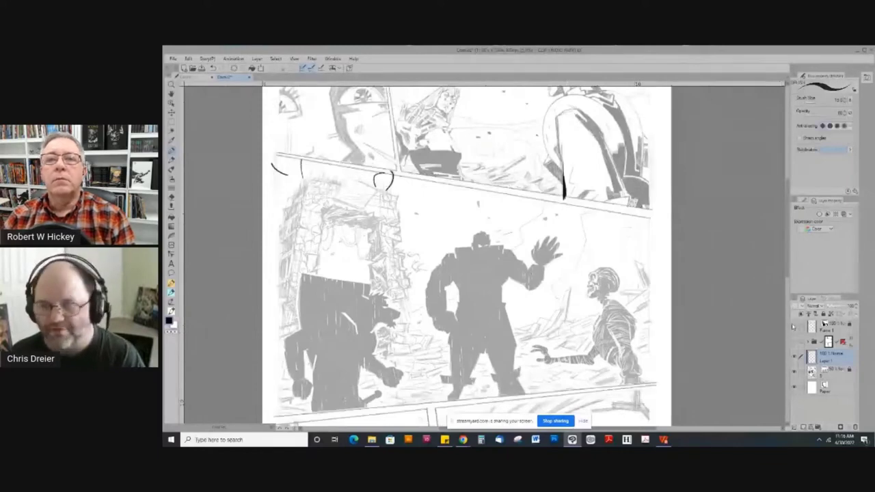
Ink short lines on Layer 1 behind the standing figure's back, running past the outer edge of the wide top panel
left_click_drag(540, 232, 477, 313)
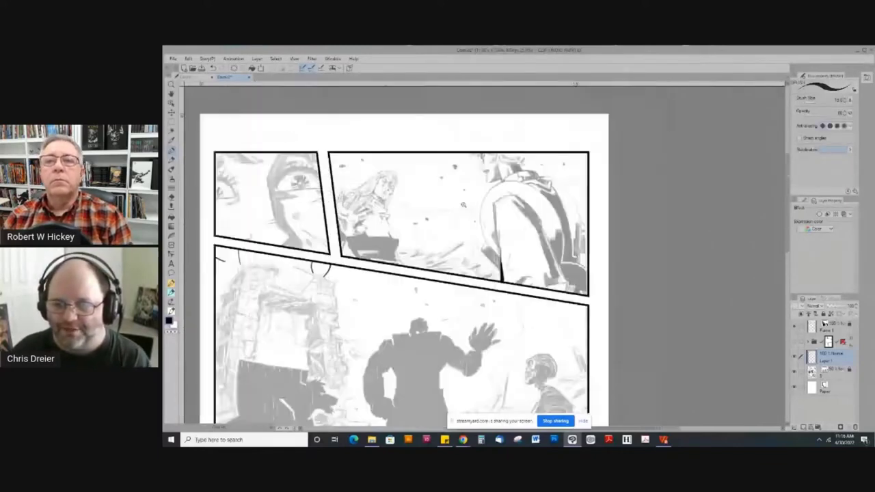
scroll(484, 256, "up", 3)
left_click_drag(438, 236, 533, 292)
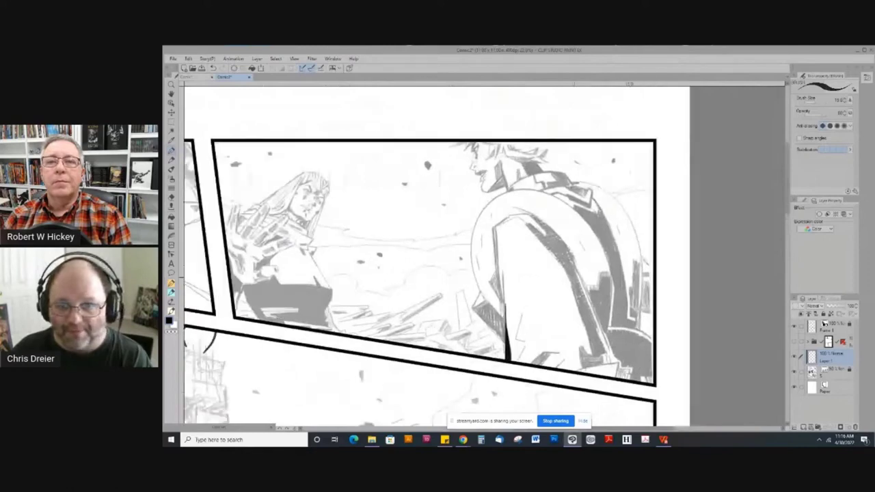
left_click_drag(271, 223, 435, 234)
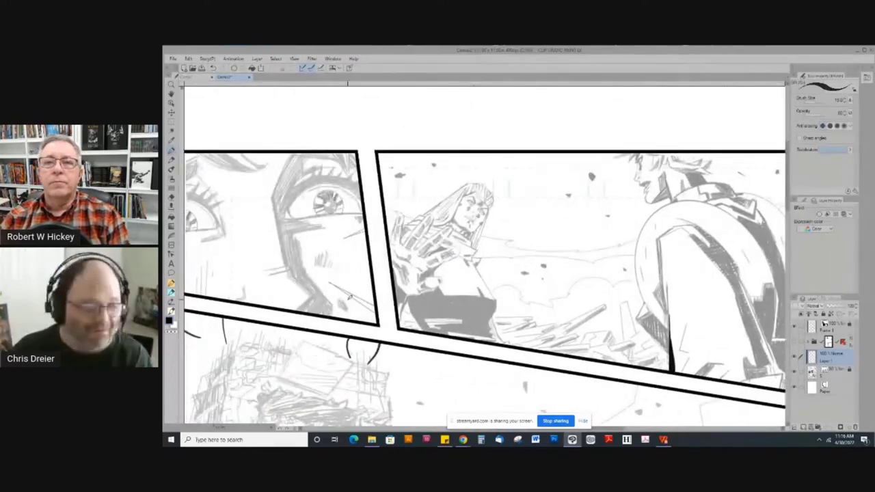
left_click_drag(697, 266, 463, 194)
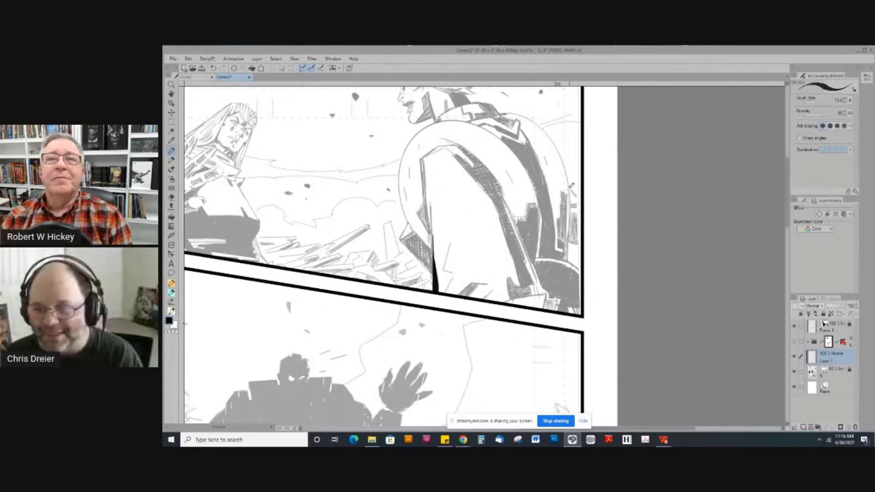
left_click_drag(569, 184, 581, 199)
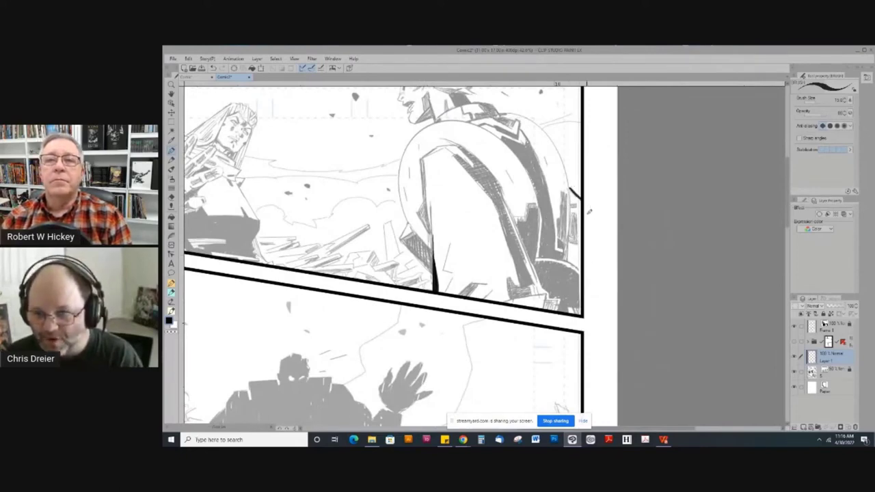
left_click_drag(567, 242, 581, 247)
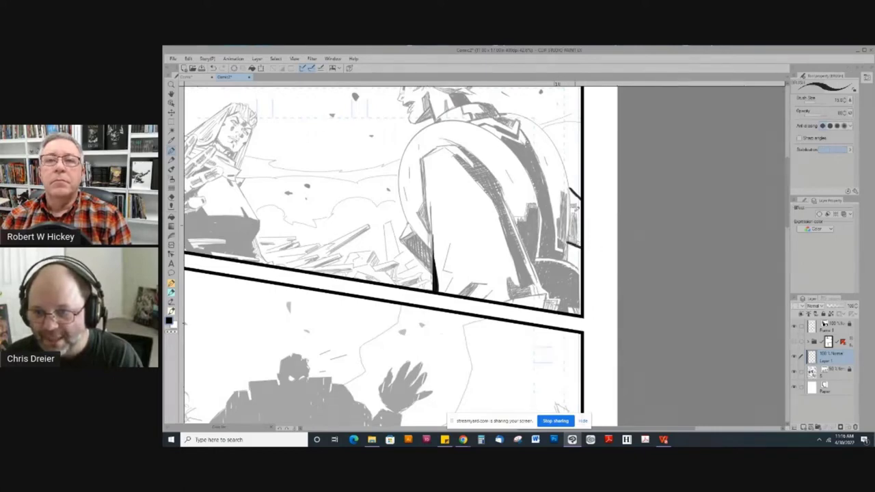
mouse_move(572, 209)
left_mouse_down()
mouse_move(569, 241)
mouse_move(581, 221)
left_mouse_up()
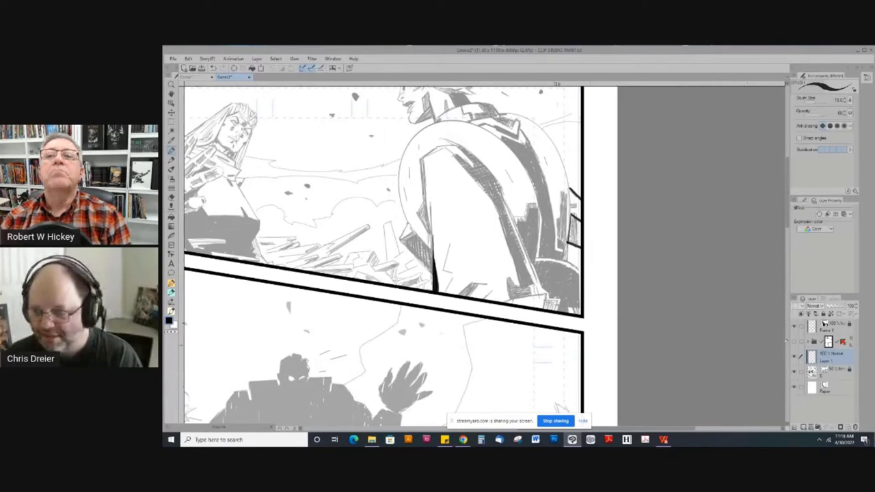
Hide the frame border layer, try filling the small boxed shape behind the figure's back with black, and undo the fill
left_click(793, 327)
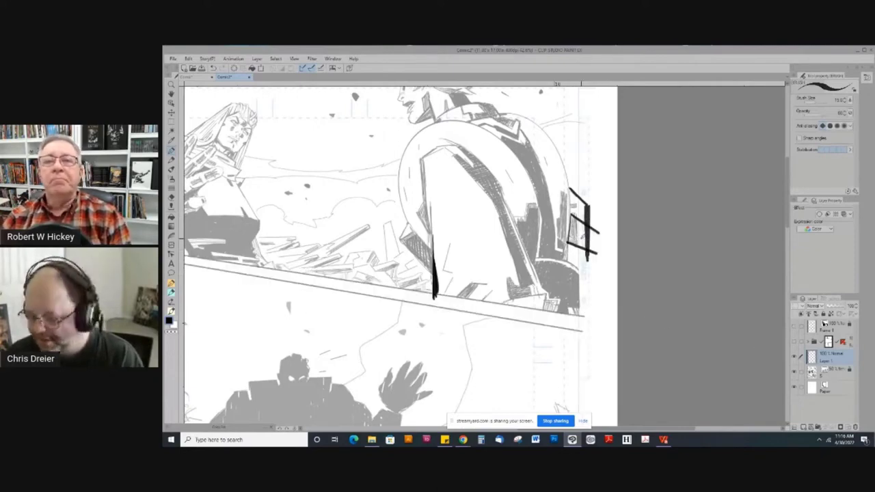
key("g")
key("g")
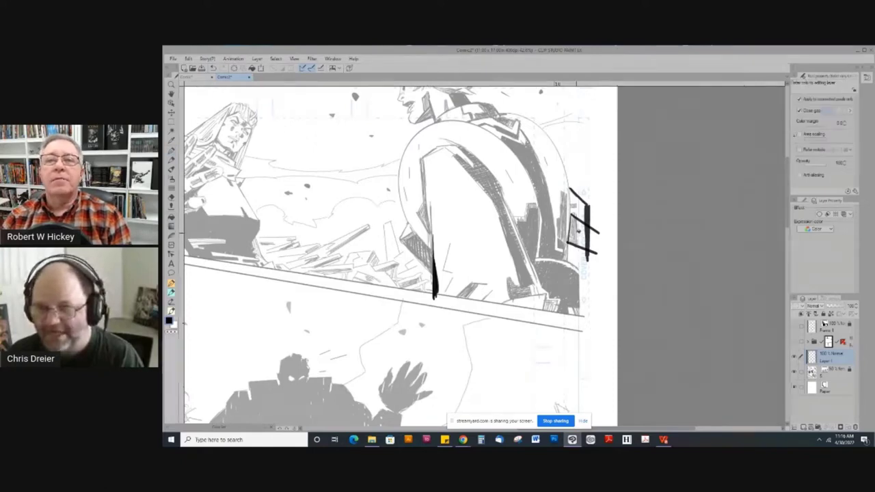
left_click(577, 231)
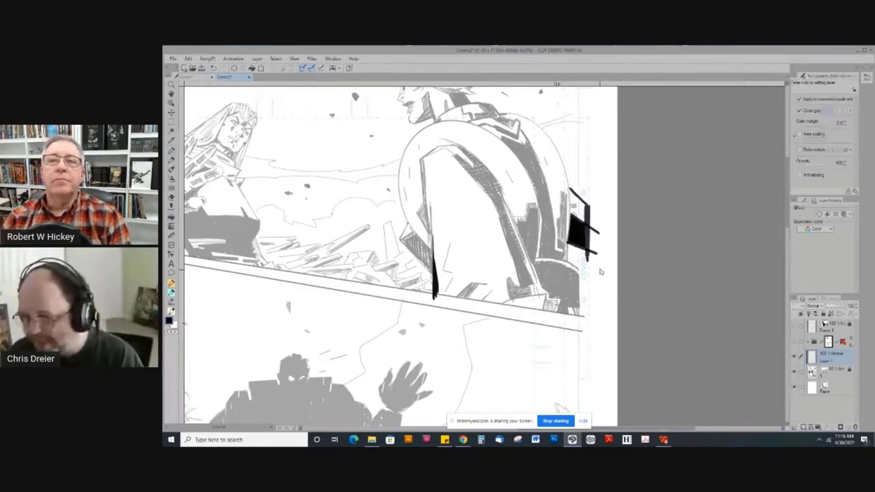
key("ctrl+z")
Set Layer 1's expression color to Monochrome
left_click(813, 229)
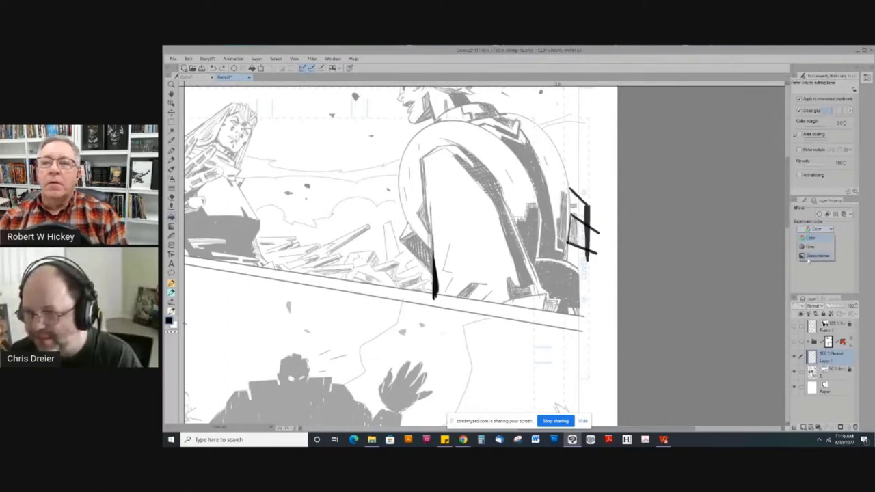
left_click(812, 240)
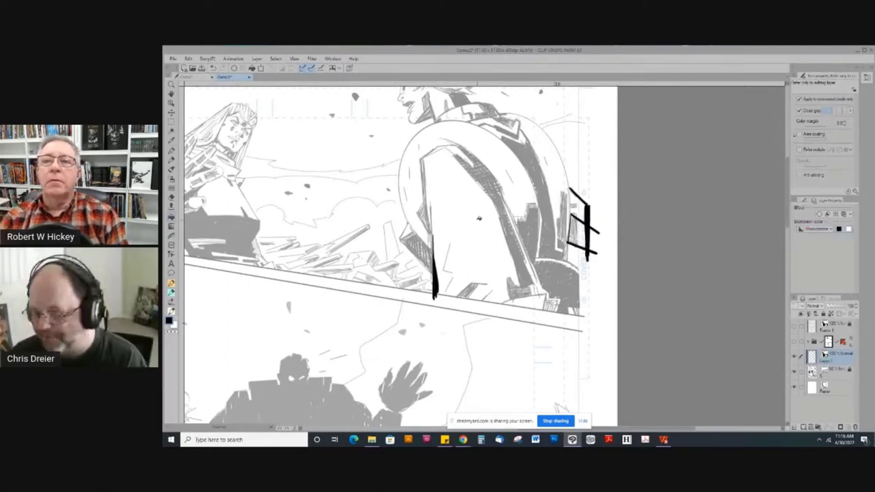
Show the frame border layer again and hide Layer 1 with its sample inks
left_click(793, 326)
left_click(794, 356)
scroll(389, 221, "down", 1)
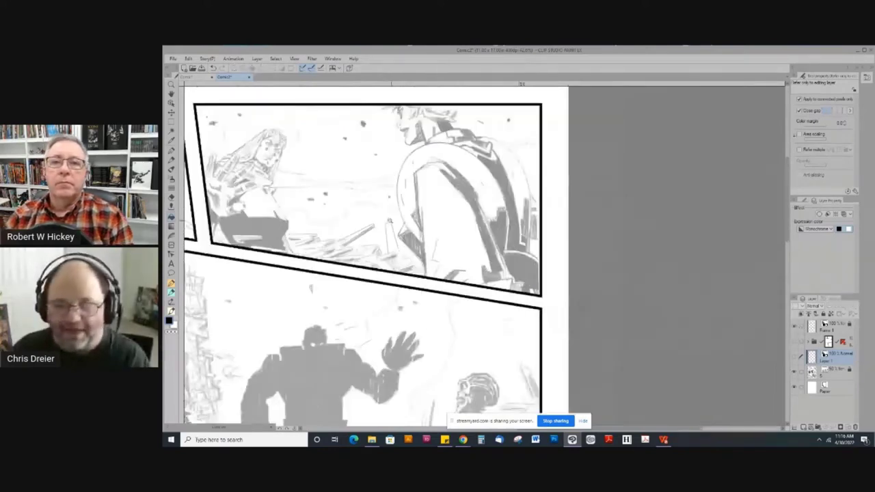
scroll(390, 221, "down", 1)
left_click_drag(363, 207, 559, 239)
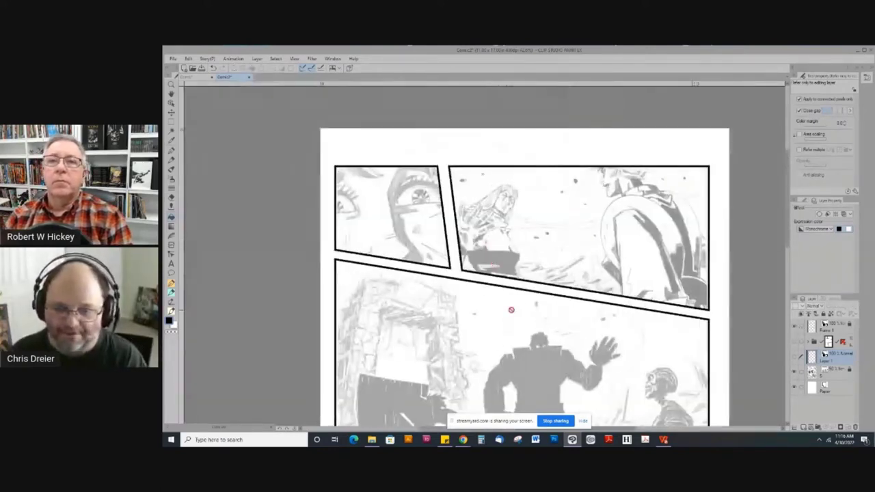
Hide the rasterized Frame 1 border layer, then show, select and expand the original frame border folder beneath it
left_click_drag(505, 318, 498, 182)
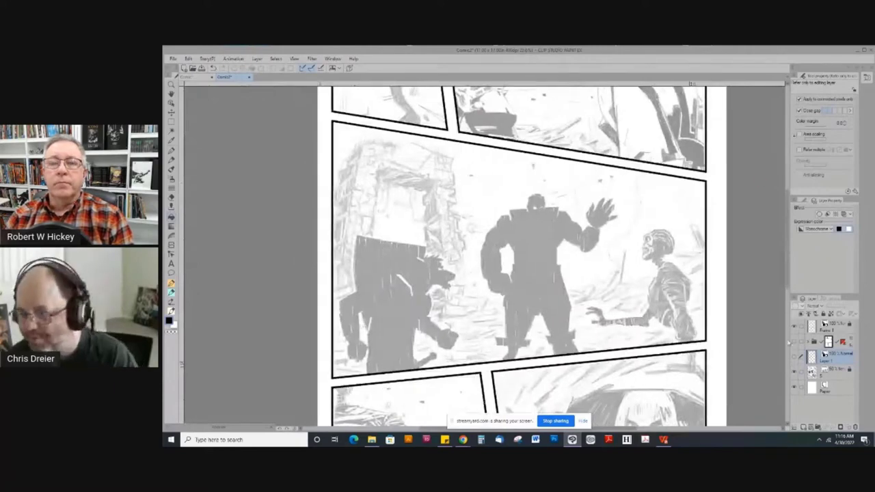
left_click(794, 327)
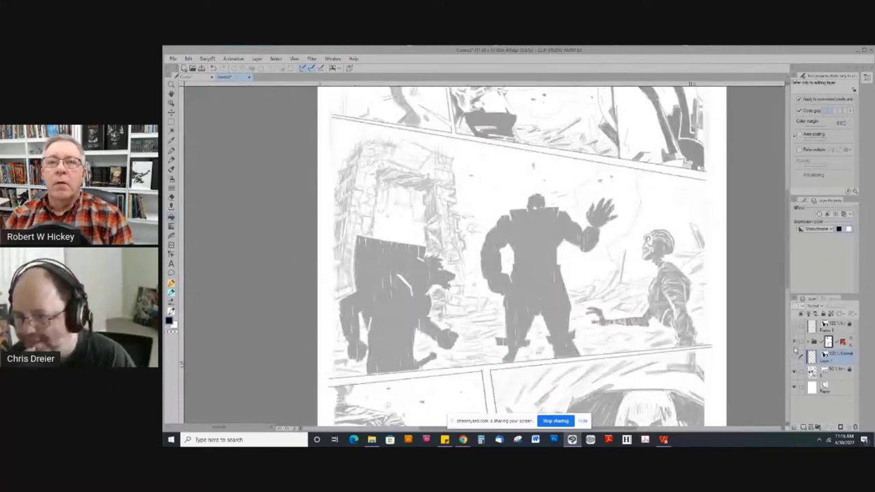
left_click(827, 342)
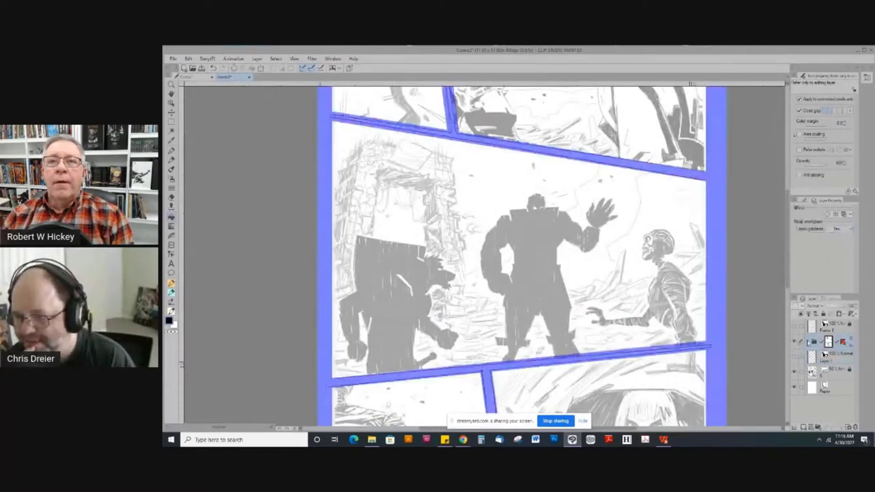
left_click(807, 341)
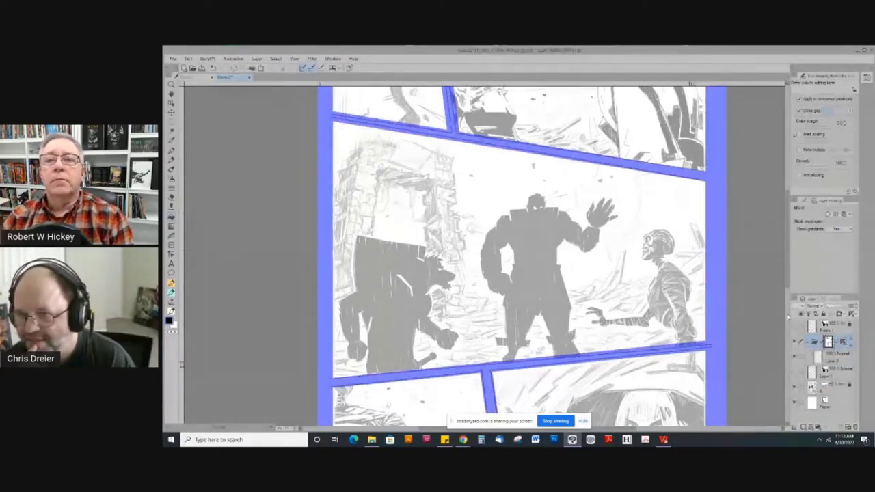
Select the first panel's frame with the Object tool, nudge its slanted inner side outward and pull its lower inner corner slightly down
key("o")
left_click(384, 136)
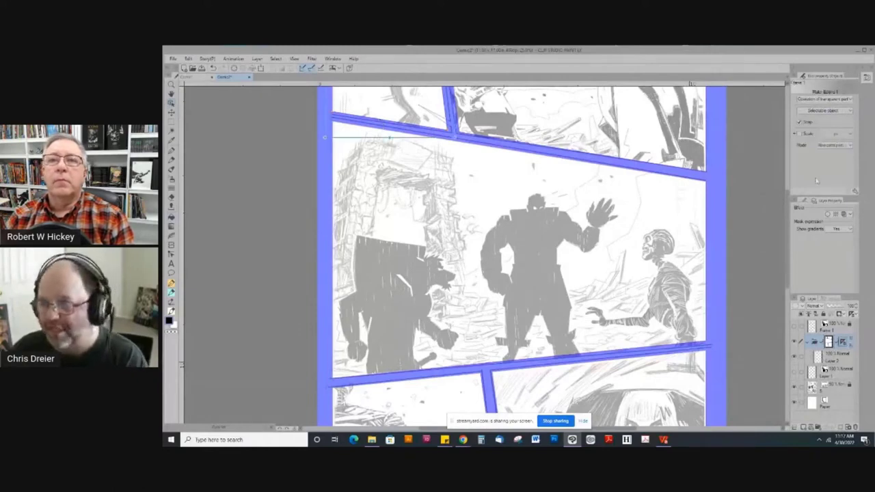
left_click_drag(493, 183, 525, 331)
left_click_drag(371, 141, 546, 303)
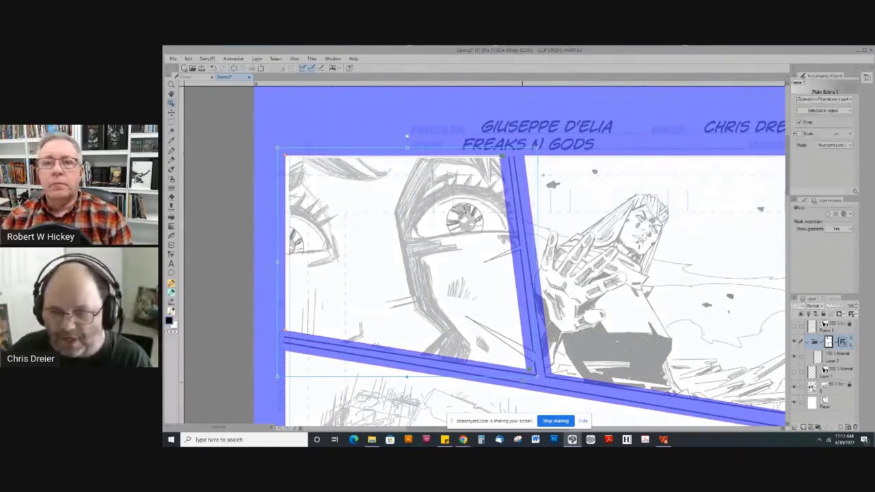
key("Right")
key("Right")
key("Right")
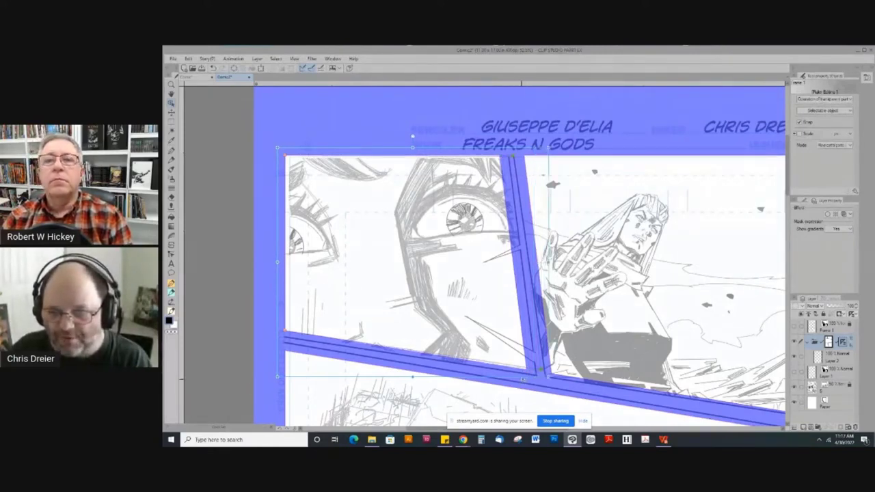
left_click_drag(540, 368, 540, 374)
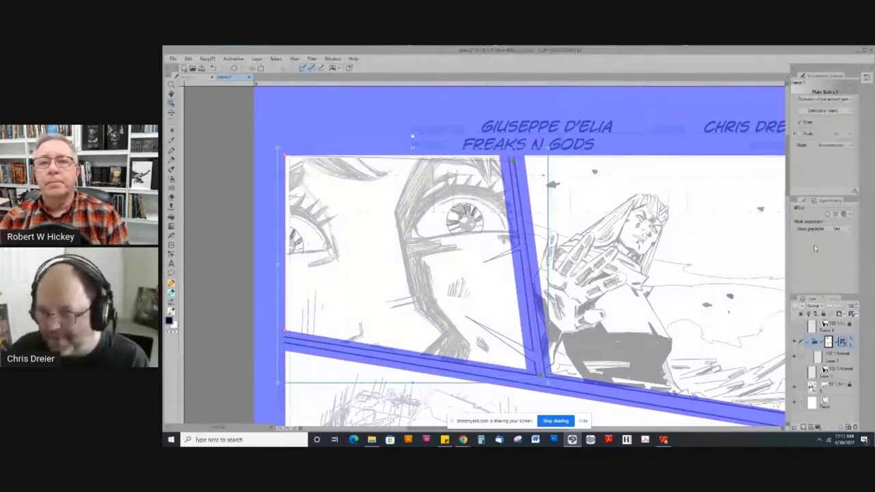
Add a control point near the first panel's lower inner corner, pull it into the panel, and compare the shape with the Frame 1 borders
key("y")
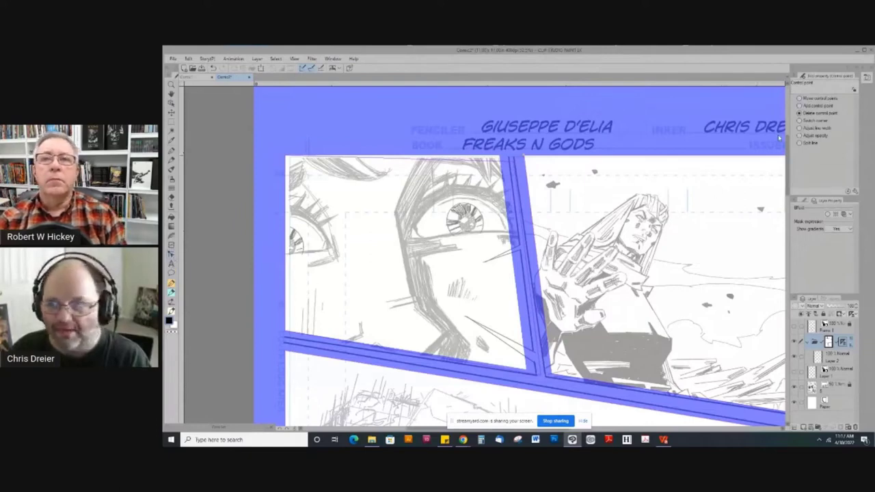
left_click(799, 106)
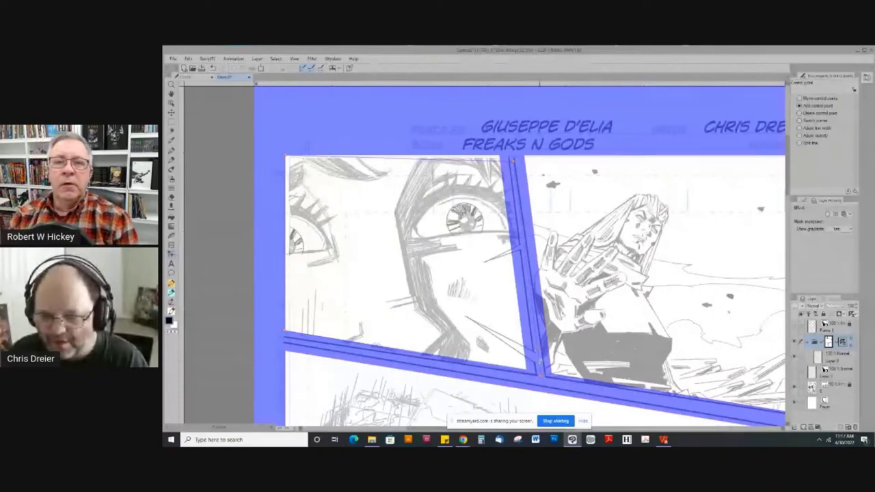
key("ctrl")
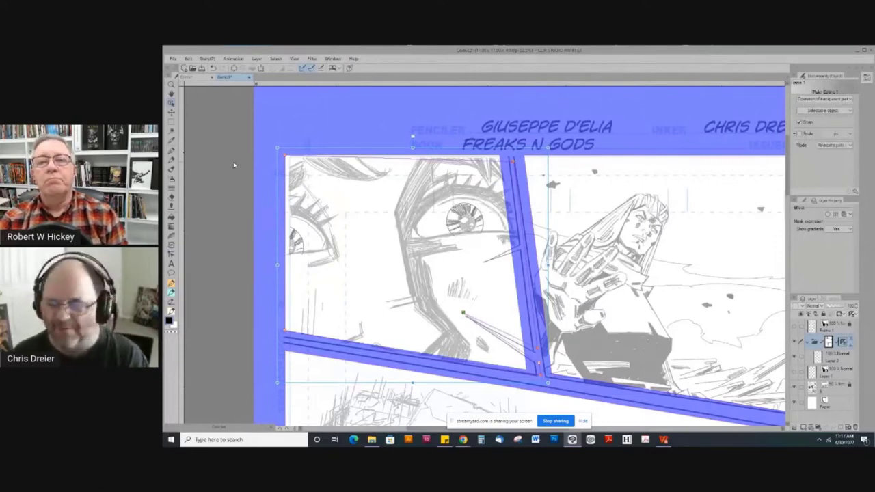
left_click(794, 328)
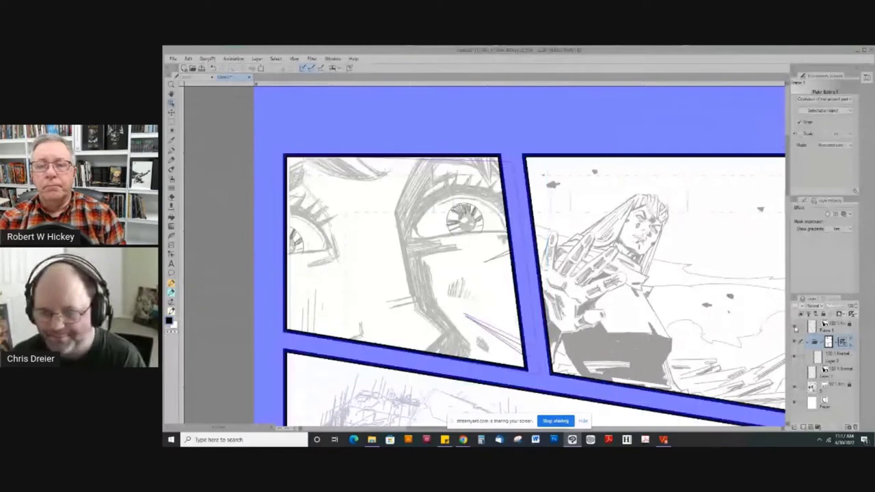
left_click(793, 328)
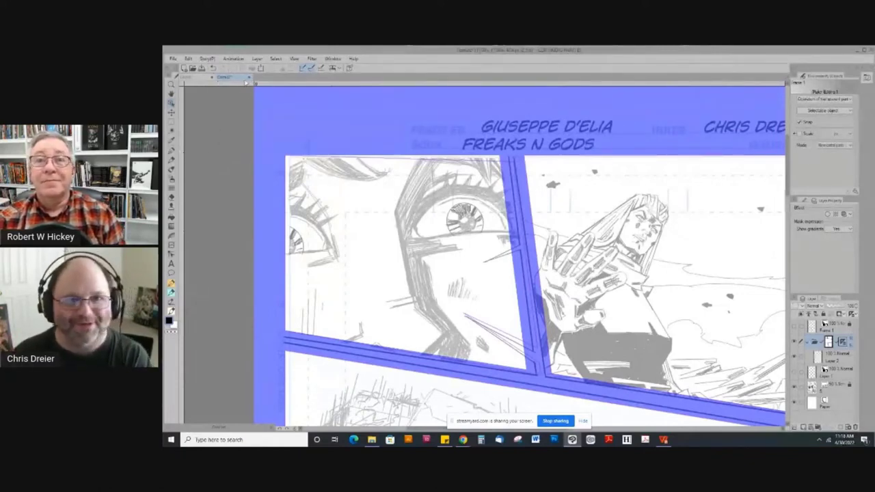
Close the panel-border page without saving it and return to the page with the half-masked face
left_click(250, 77)
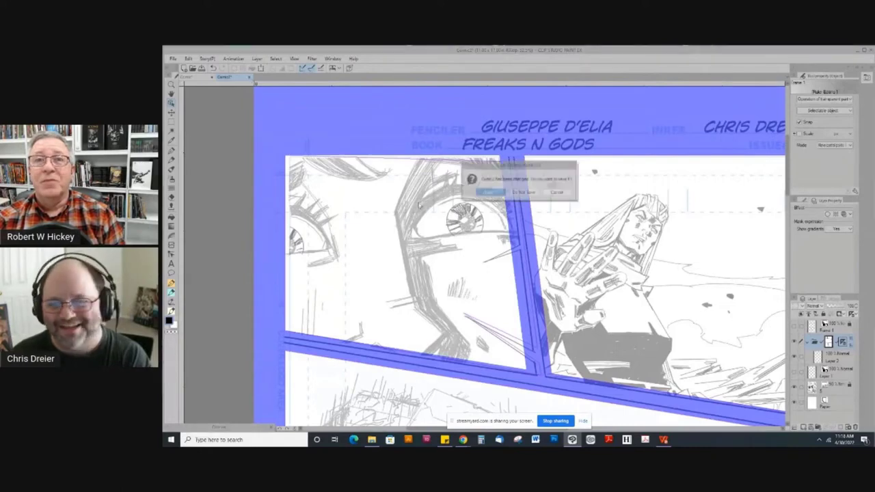
left_click(517, 192)
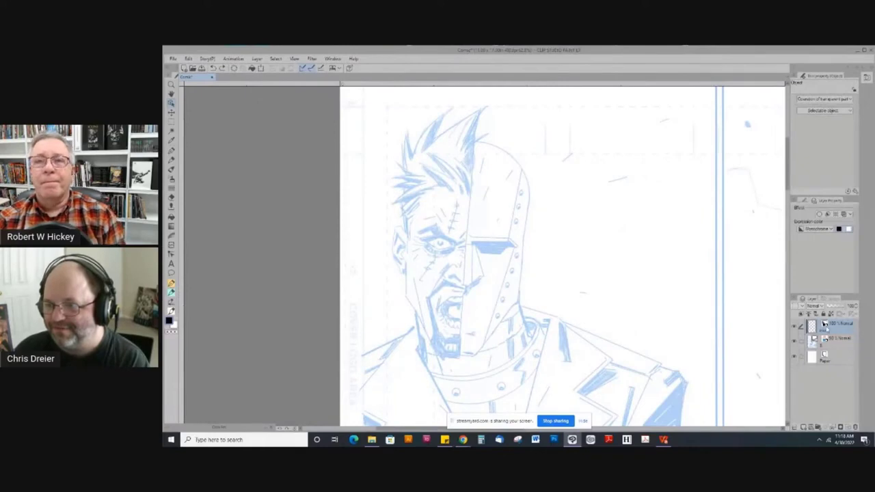
Take the pen and compare its anti-aliasing setting on the monochrome ink layer, the blue pencil layer and the paper layer
key("p")
left_click_drag(479, 217, 508, 204)
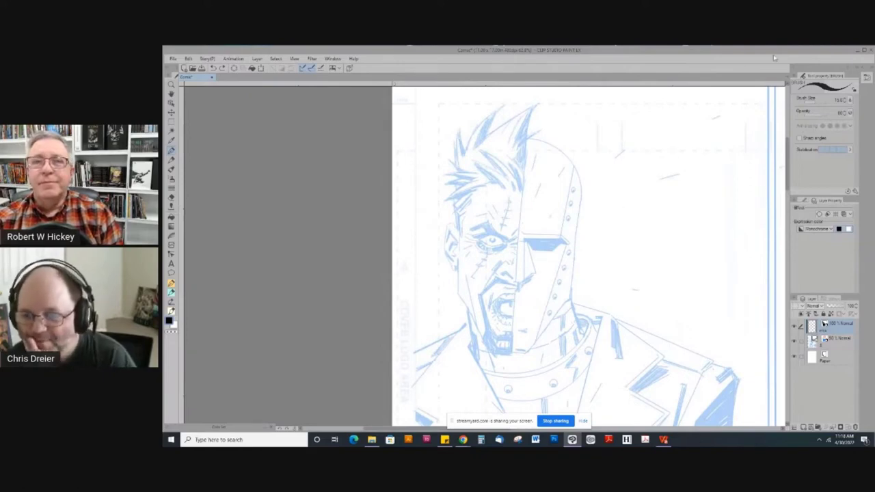
left_click(808, 139)
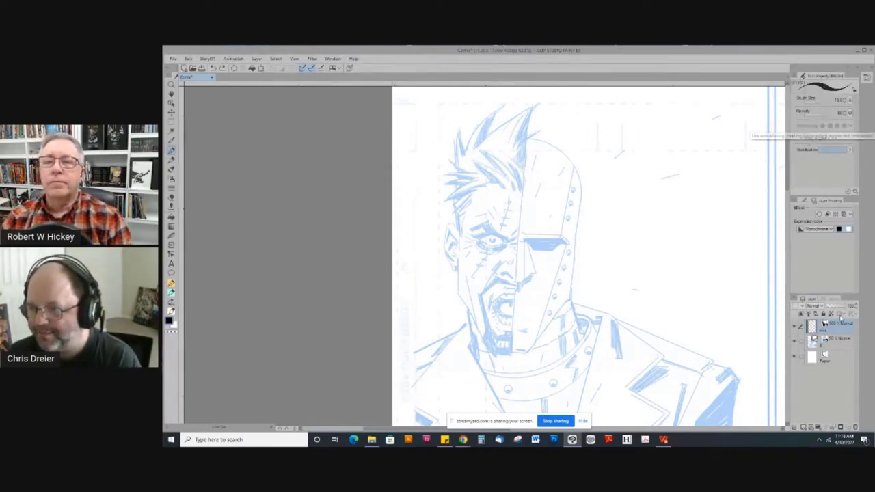
left_click(830, 338)
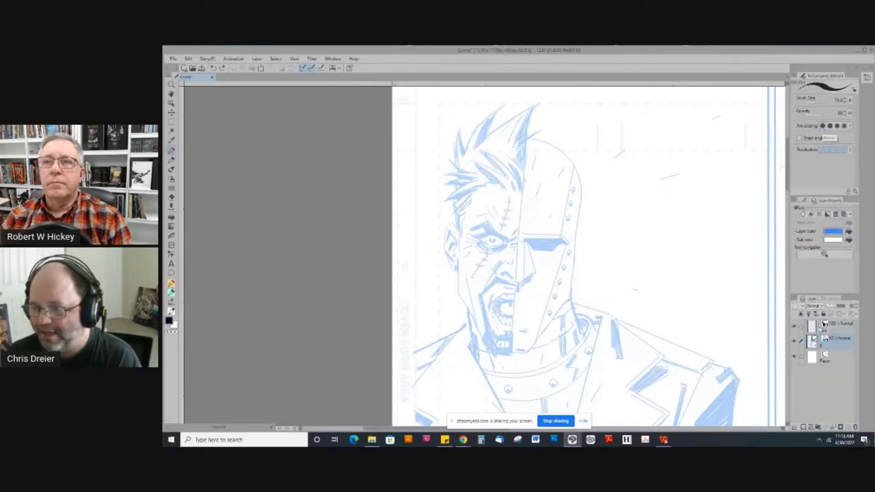
scroll(619, 218, "up", 3)
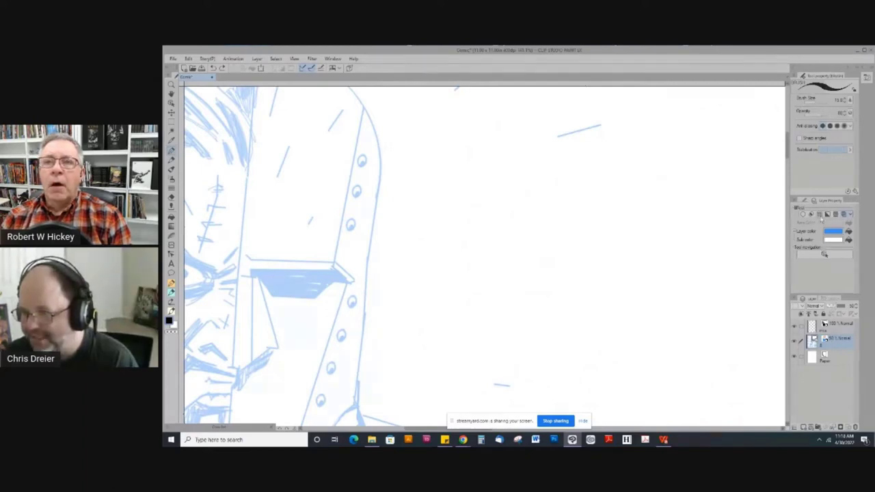
left_click(832, 360)
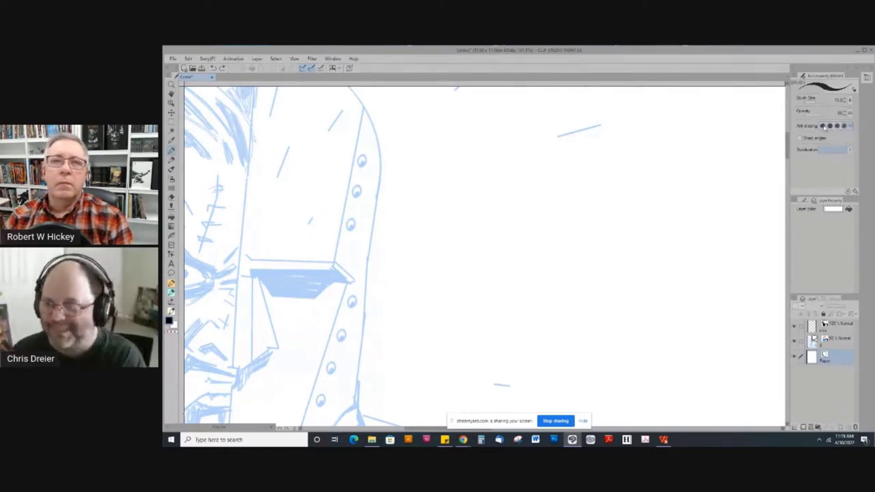
left_click(838, 330)
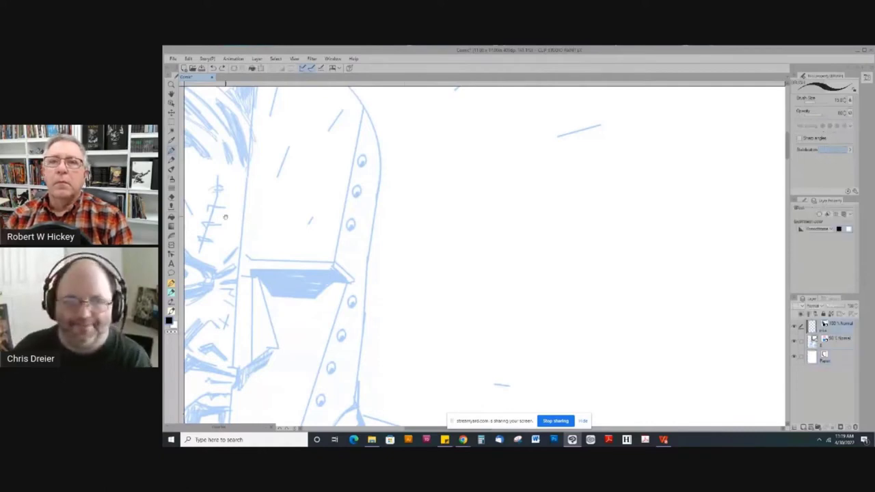
Examine the half-masked face by panning across it and rotating the canvas both ways with the Rotate tool, ending upright
left_click_drag(225, 216, 532, 241)
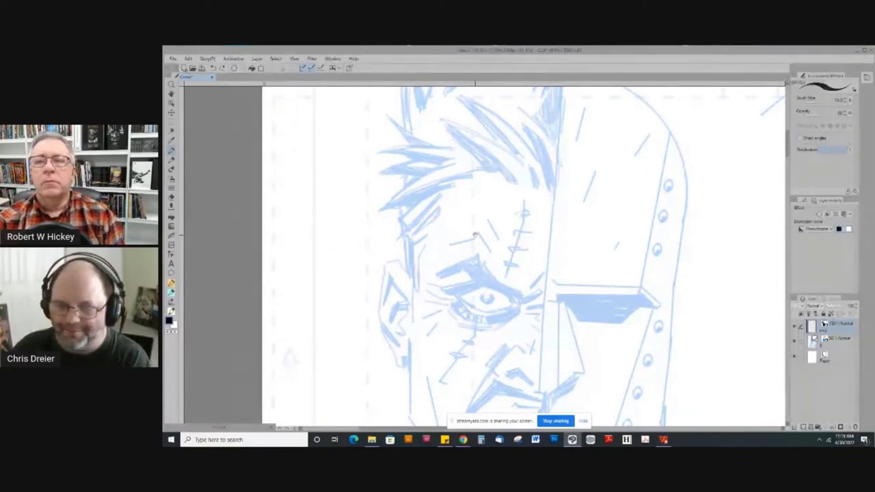
scroll(471, 142, "down", 3)
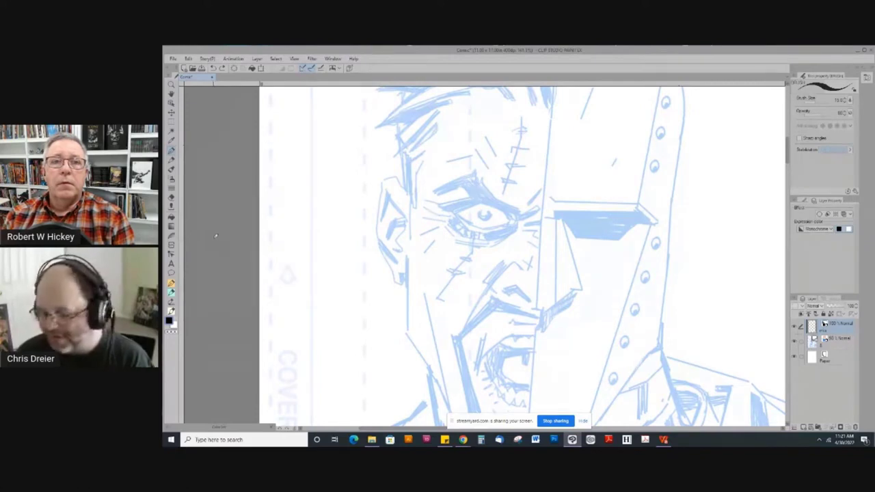
key("r")
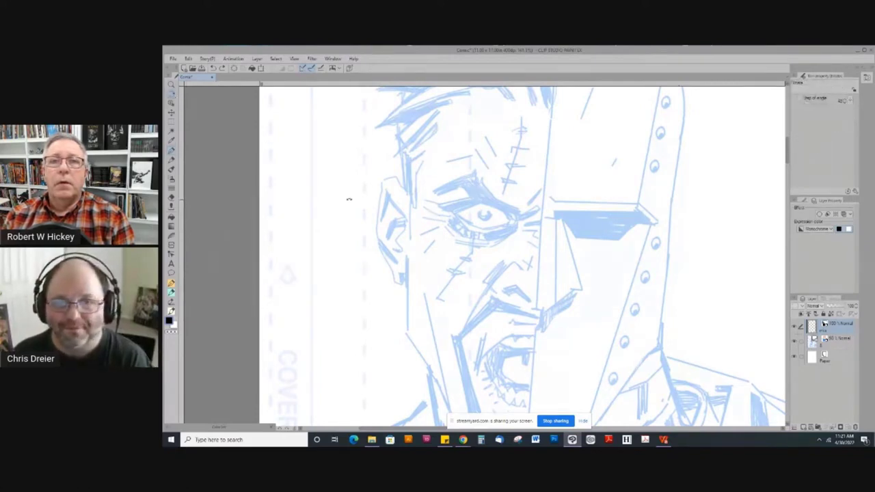
left_click_drag(350, 201, 496, 172)
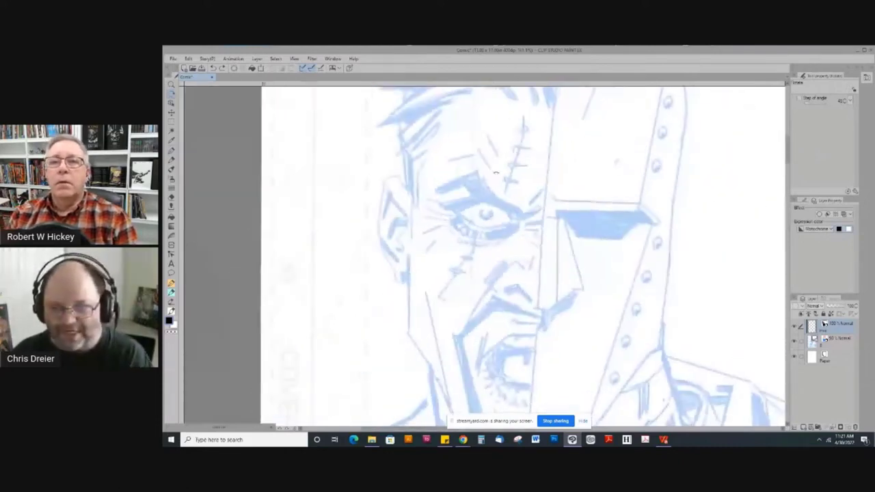
mouse_move(476, 241)
left_mouse_down()
mouse_move(405, 273)
mouse_move(439, 178)
mouse_move(408, 216)
left_mouse_up()
left_click_drag(677, 244, 303, 220)
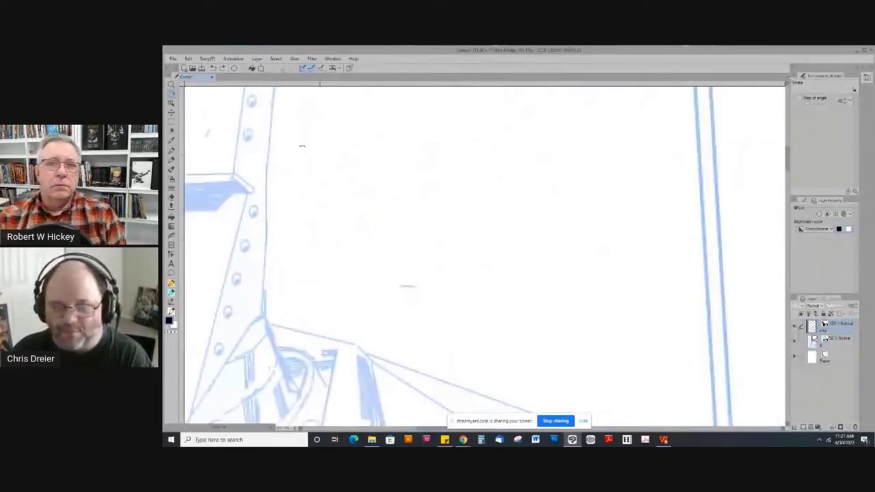
left_click_drag(241, 126, 387, 144)
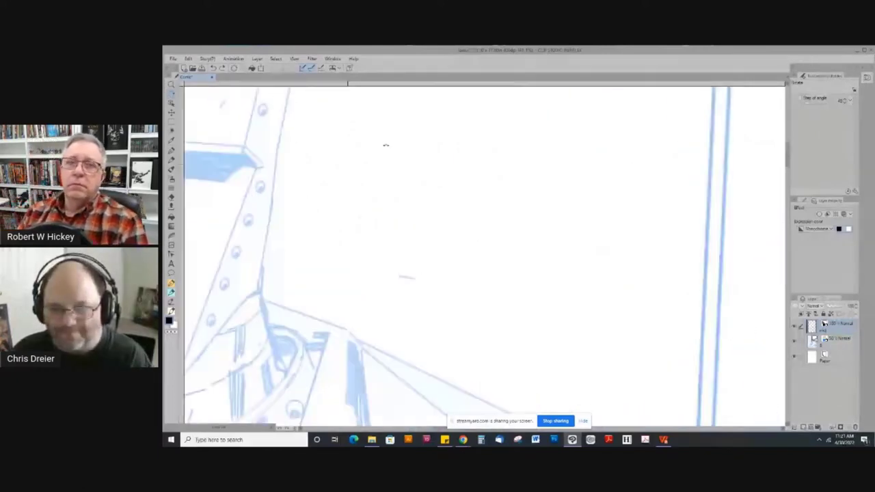
left_click_drag(215, 136, 530, 227)
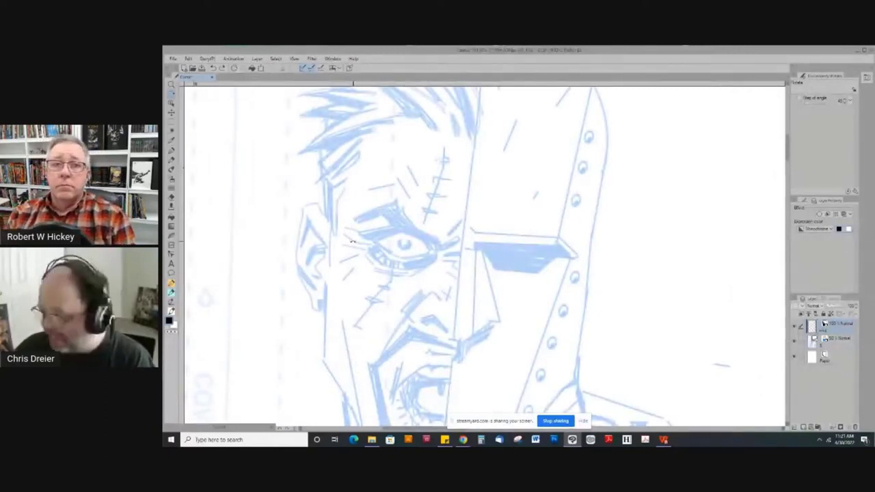
left_click_drag(352, 238, 351, 238)
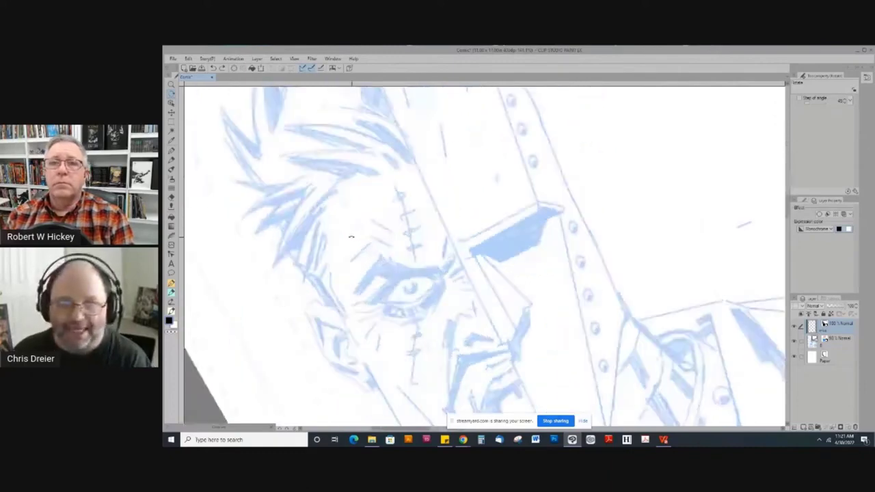
scroll(352, 237, "up", 1)
scroll(351, 238, "down", 5)
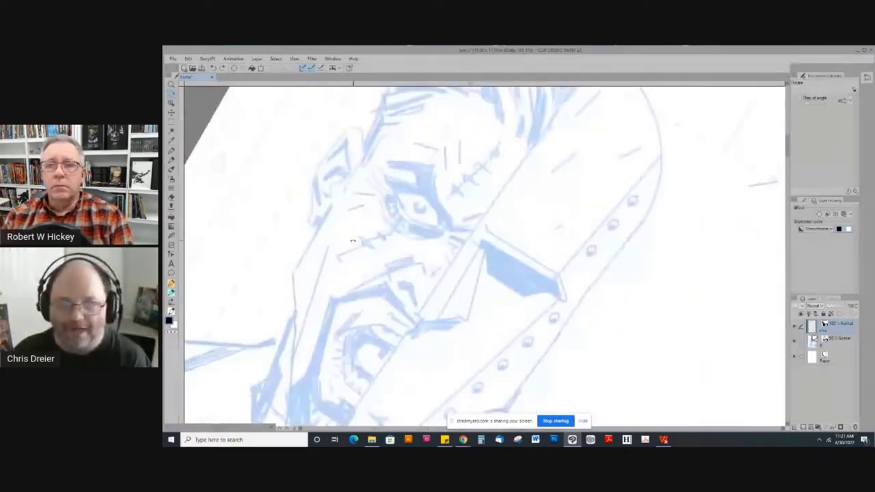
scroll(353, 240, "up", 3)
left_click_drag(352, 241, 417, 209)
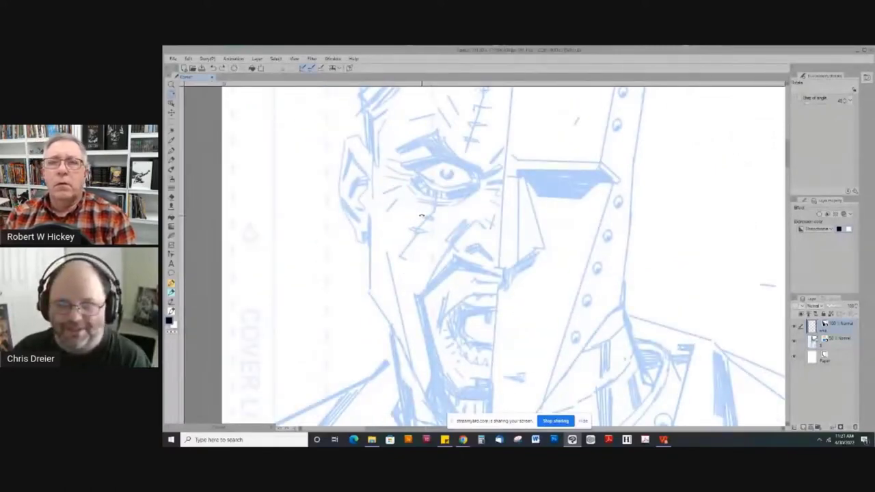
Return to the pen, turn the canvas sideways around the character's spiky hair, and reset the rotation to upright
left_click(176, 123)
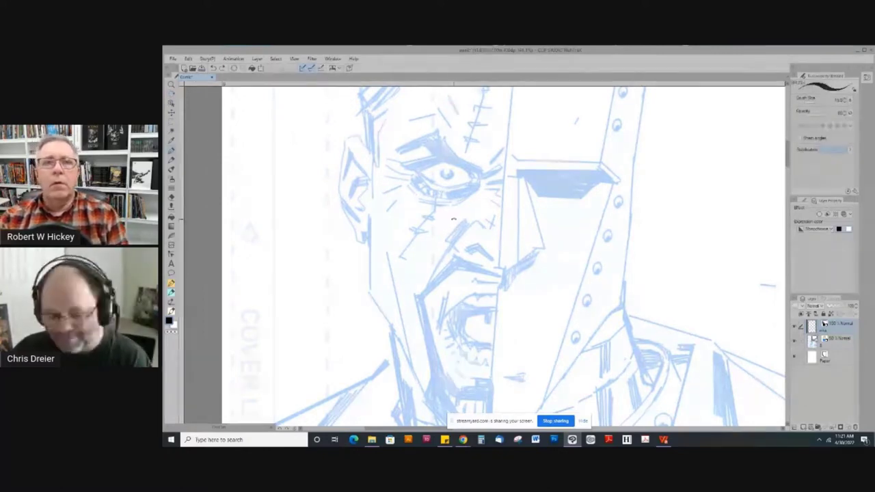
mouse_move(363, 175)
left_mouse_down()
mouse_move(451, 153)
mouse_move(520, 253)
mouse_move(444, 352)
mouse_move(355, 287)
mouse_move(383, 161)
mouse_move(400, 128)
mouse_move(497, 294)
mouse_move(430, 309)
mouse_move(371, 185)
mouse_move(396, 205)
mouse_move(444, 189)
mouse_move(463, 196)
mouse_move(470, 185)
mouse_move(424, 287)
mouse_move(401, 309)
mouse_move(372, 232)
mouse_move(352, 208)
left_mouse_up()
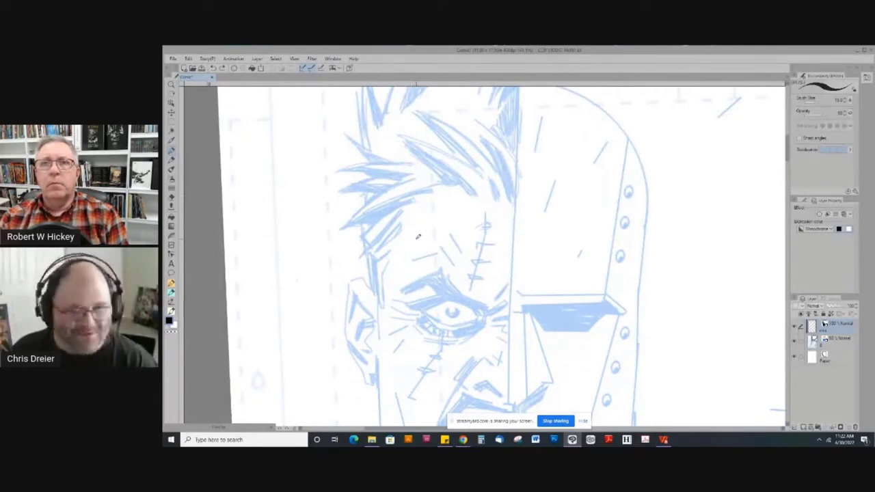
left_click_drag(446, 176, 351, 303)
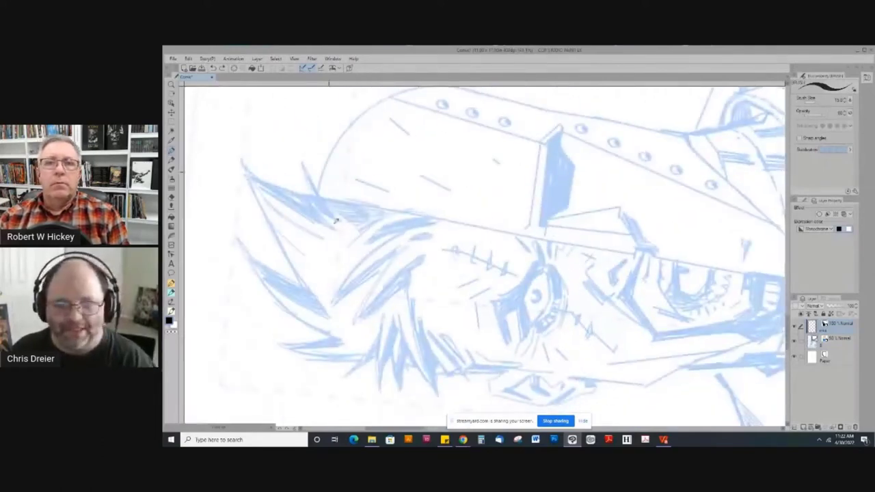
double_click(337, 237)
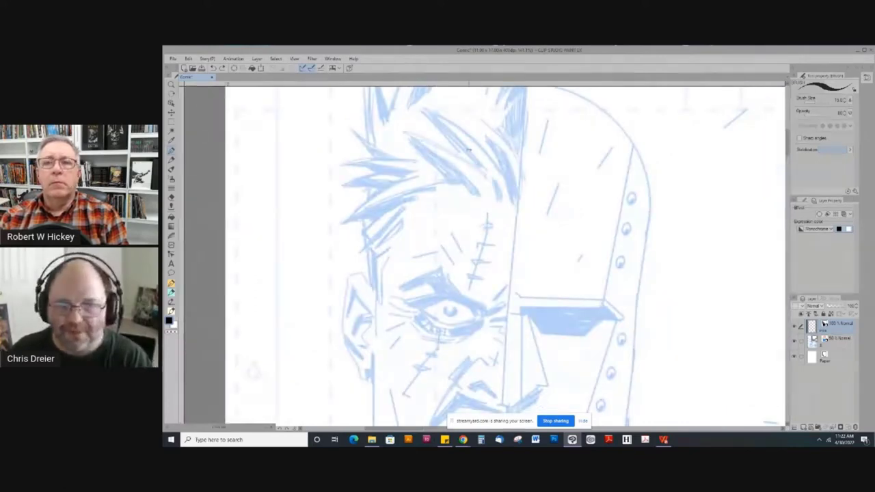
Turn the canvas sideways around the half-masked face while keeping the pen, and bring it back upright
left_click_drag(472, 170, 367, 293)
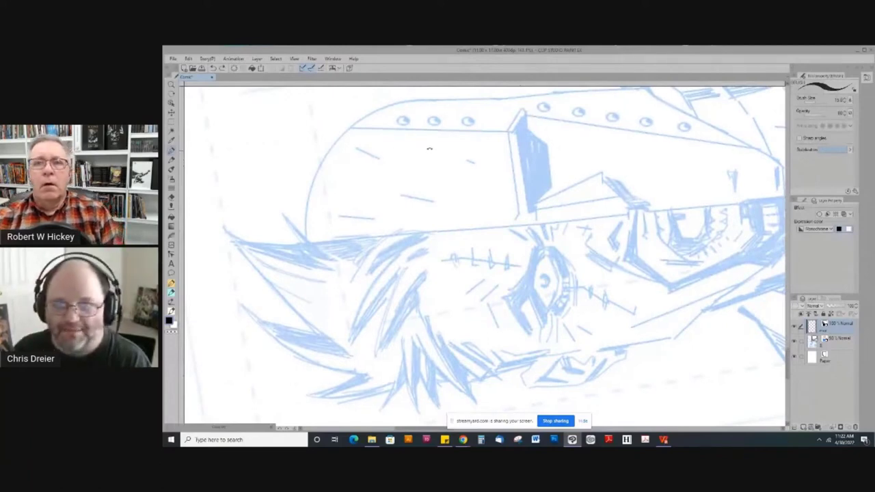
key("^")
key("^")
key("^")
key("^")
key("^")
key("^")
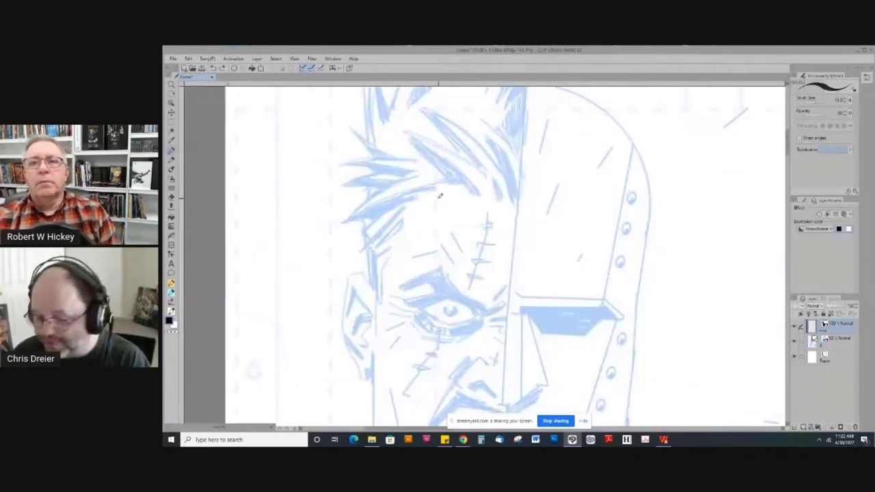
Turn the canvas sideways with the Rotate tool, reset it to upright, and return to the pen
key("r")
mouse_move(437, 196)
left_mouse_down()
mouse_move(329, 271)
mouse_move(415, 172)
mouse_move(410, 149)
left_mouse_up()
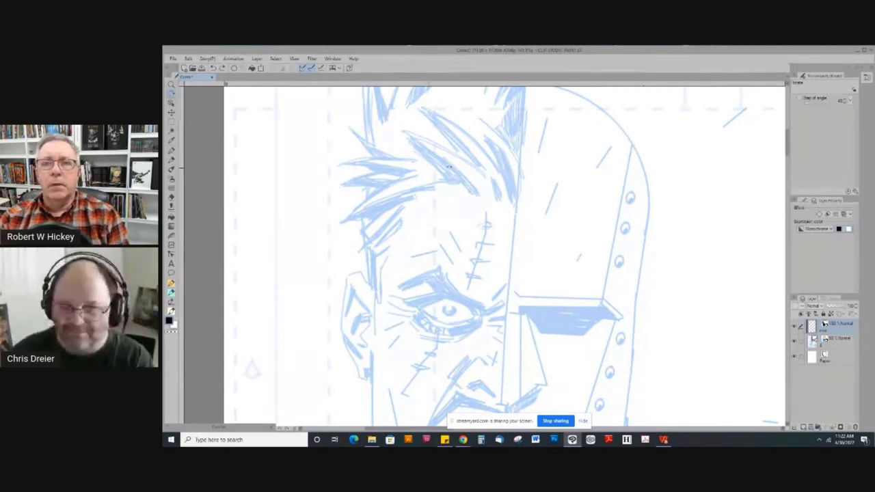
left_click_drag(345, 140, 362, 356)
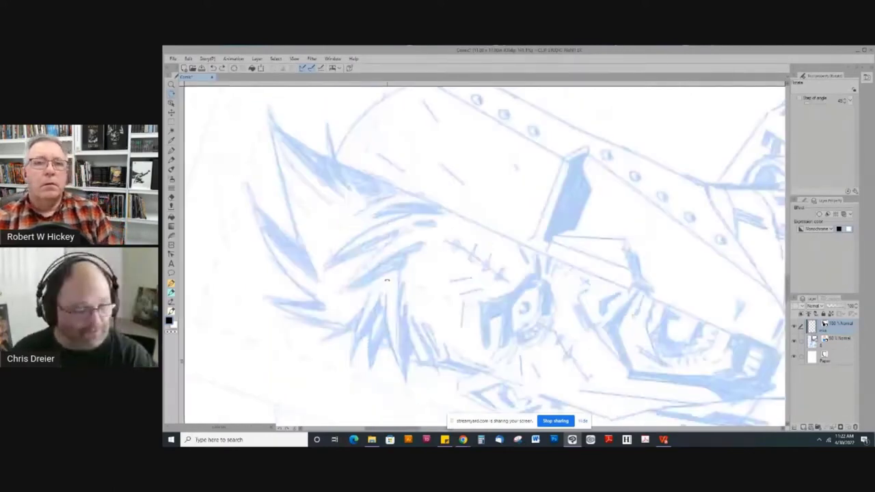
double_click(361, 356)
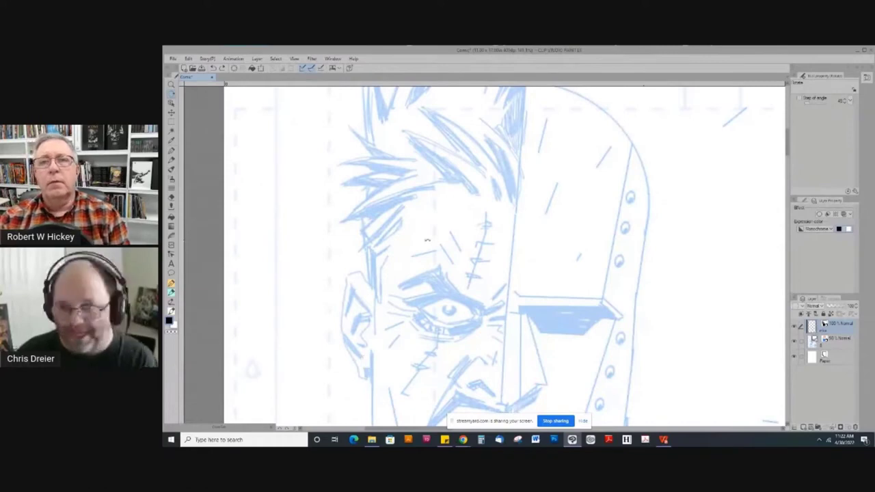
left_click_drag(429, 237, 409, 187)
key("p")
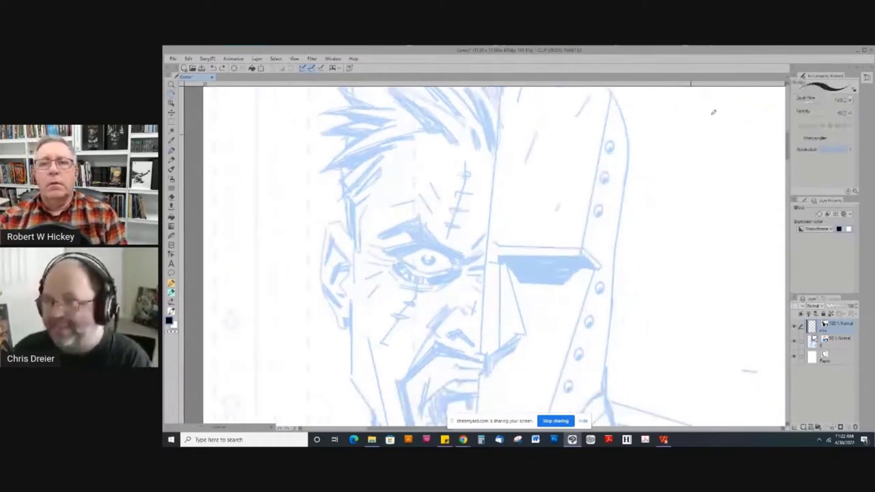
Draw a wavy test stroke in the blank area beside the mask and undo it
mouse_move(685, 141)
left_mouse_down()
mouse_move(695, 208)
mouse_move(635, 252)
mouse_move(648, 304)
left_mouse_up()
key("ctrl+z")
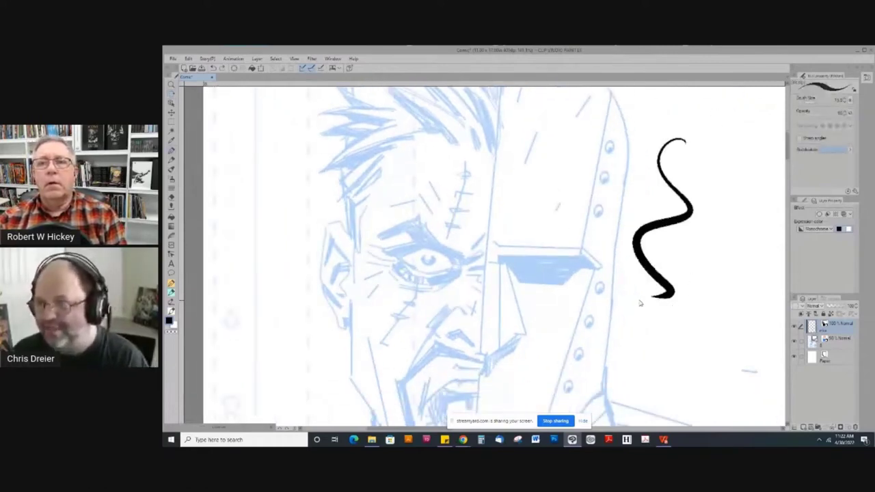
key("ctrl+z")
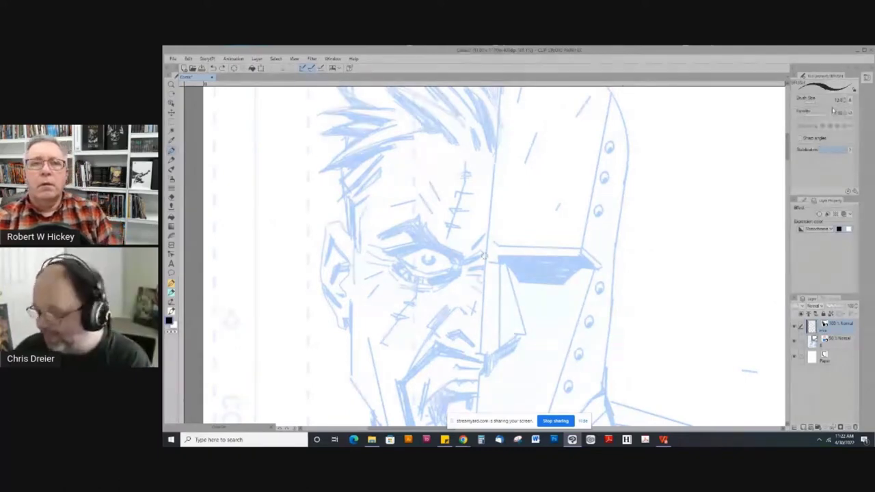
Ink the exposed eye with the canvas turned, giving it a thick tapered upper lid and a thin lower lid
mouse_move(287, 216)
left_mouse_down()
mouse_move(289, 184)
mouse_move(286, 195)
left_mouse_up()
left_click_drag(426, 295, 424, 250)
mouse_move(270, 226)
left_mouse_down()
mouse_move(277, 252)
mouse_move(313, 288)
left_mouse_up()
mouse_move(331, 205)
left_mouse_down()
mouse_move(369, 146)
mouse_move(522, 134)
mouse_move(540, 142)
mouse_move(533, 138)
left_mouse_up()
left_click_drag(398, 154, 438, 176)
scroll(437, 176, "down", 1)
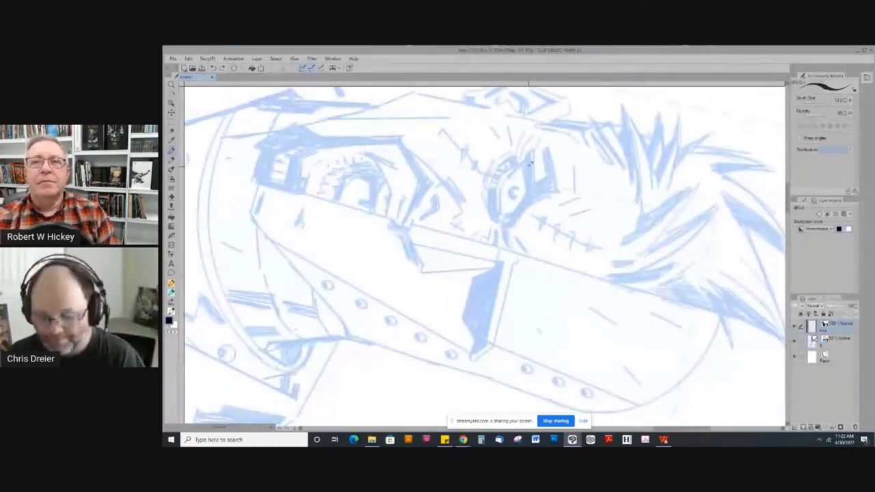
mouse_move(524, 161)
left_mouse_down()
mouse_move(527, 195)
mouse_move(507, 214)
mouse_move(529, 176)
mouse_move(505, 217)
left_mouse_up()
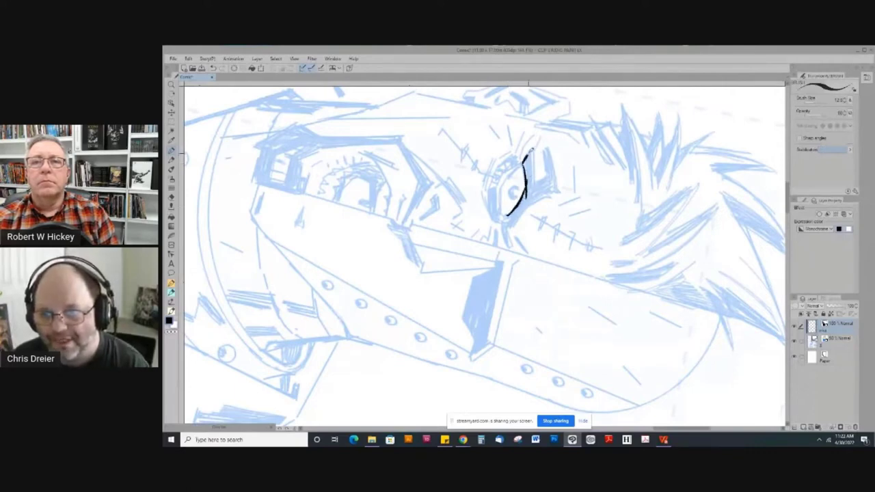
mouse_move(528, 155)
left_mouse_down()
mouse_move(517, 209)
mouse_move(527, 170)
mouse_move(530, 184)
mouse_move(507, 218)
mouse_move(530, 189)
mouse_move(510, 216)
left_mouse_up()
mouse_move(530, 151)
left_mouse_down()
mouse_move(529, 201)
mouse_move(501, 225)
left_mouse_up()
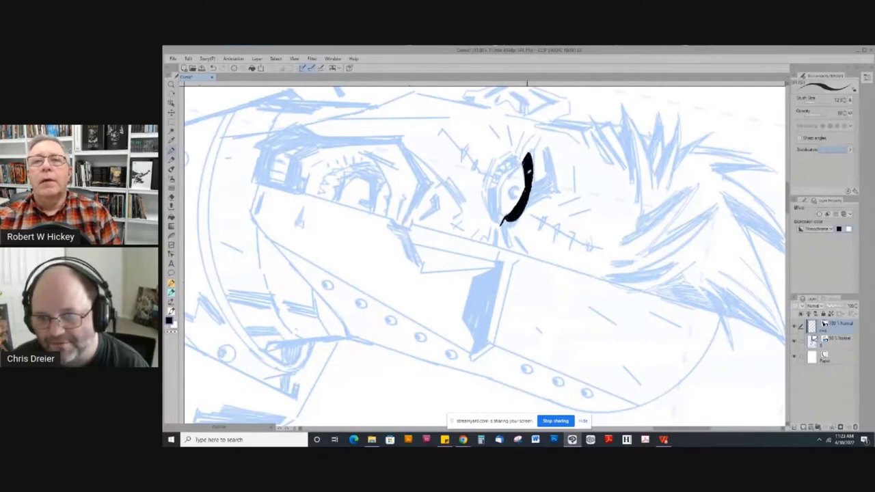
mouse_move(526, 158)
left_mouse_down()
mouse_move(503, 193)
mouse_move(503, 224)
left_mouse_up()
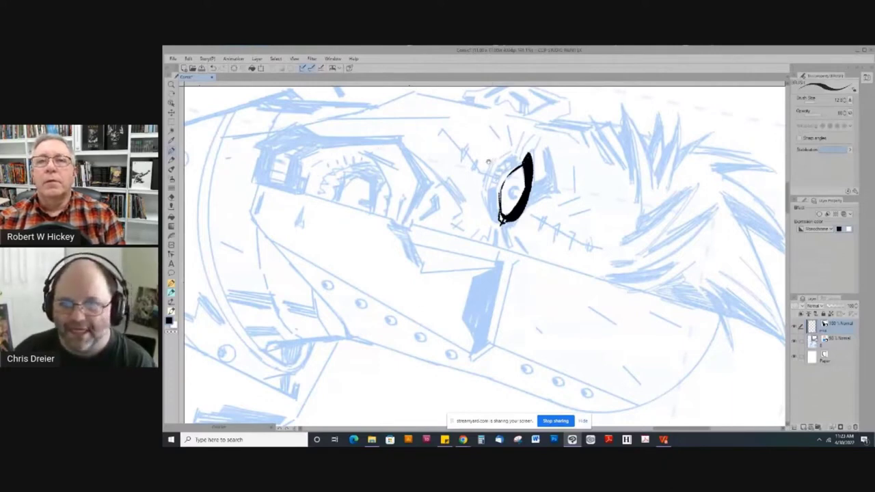
Ink the exposed eye's pupil as a solid black shape with an open highlight at its upper edge
mouse_move(483, 162)
left_mouse_down()
mouse_move(565, 241)
mouse_move(554, 229)
left_mouse_up()
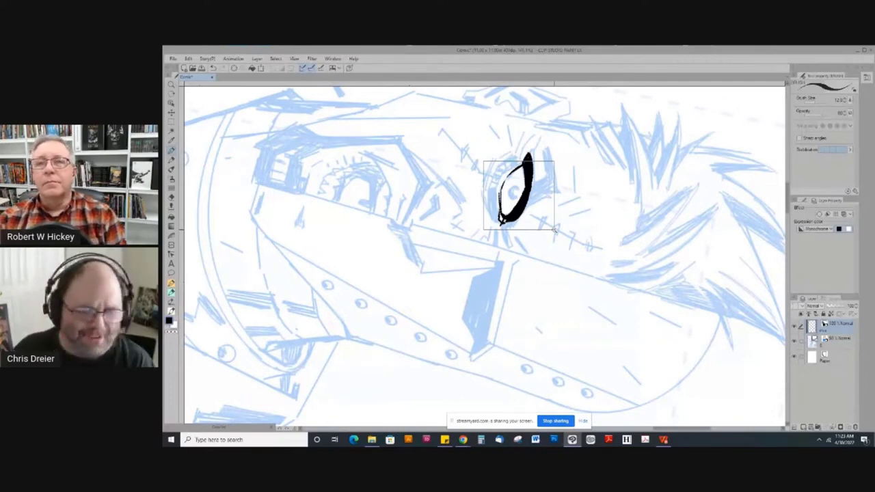
left_click_drag(483, 161, 702, 391)
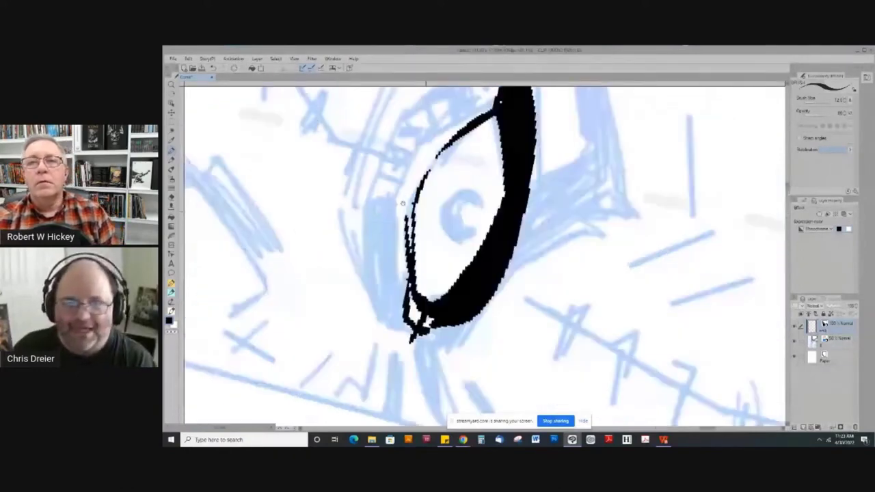
left_click_drag(301, 125, 356, 151)
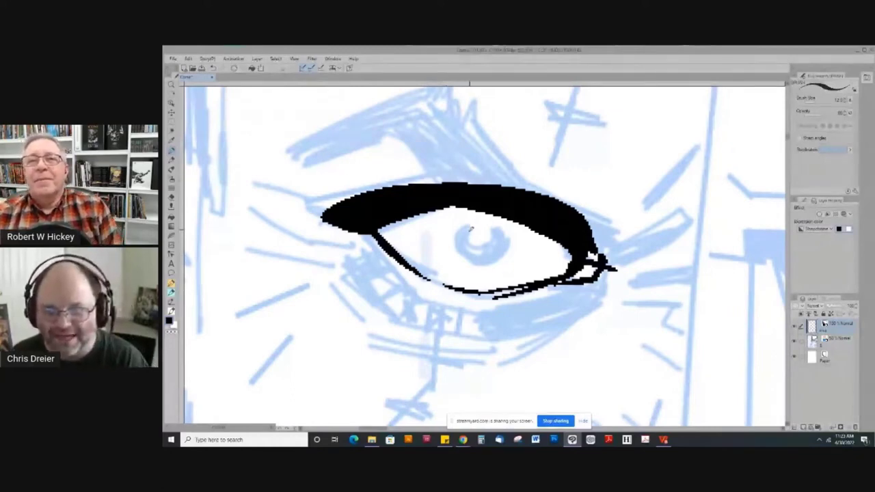
mouse_move(470, 228)
left_mouse_down()
mouse_move(487, 251)
mouse_move(499, 228)
mouse_move(506, 251)
mouse_move(470, 259)
mouse_move(470, 227)
mouse_move(465, 236)
mouse_move(471, 258)
mouse_move(502, 247)
mouse_move(484, 252)
left_mouse_up()
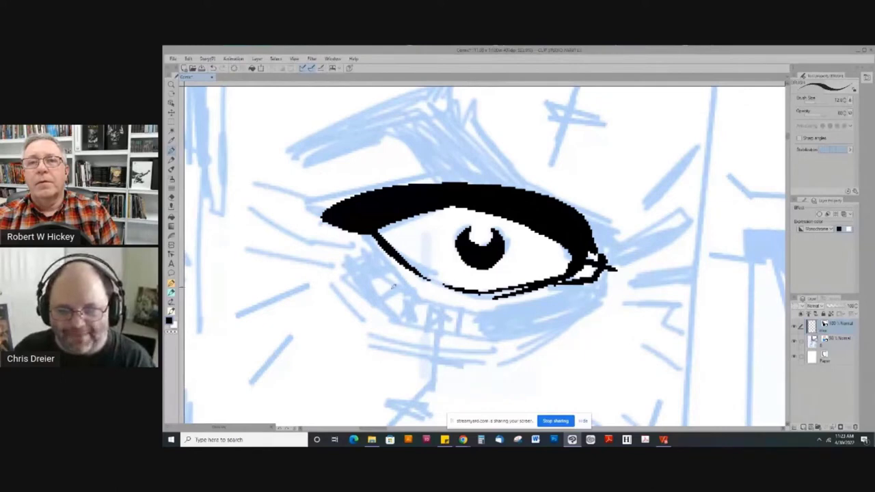
Try a short crease stroke near the outer corner of the exposed eye and undo it
left_click_drag(394, 287, 395, 236)
left_click_drag(353, 191, 311, 190)
key("ctrl+z")
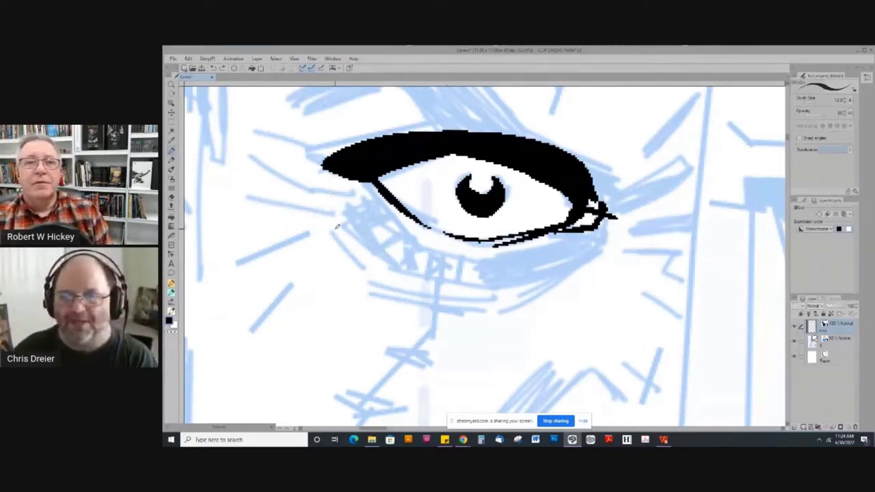
Ink the thin fold and brow contour lines between the exposed eye's upper lid and its eyebrow
scroll(380, 211, "up", 3)
left_click_drag(364, 253, 373, 199)
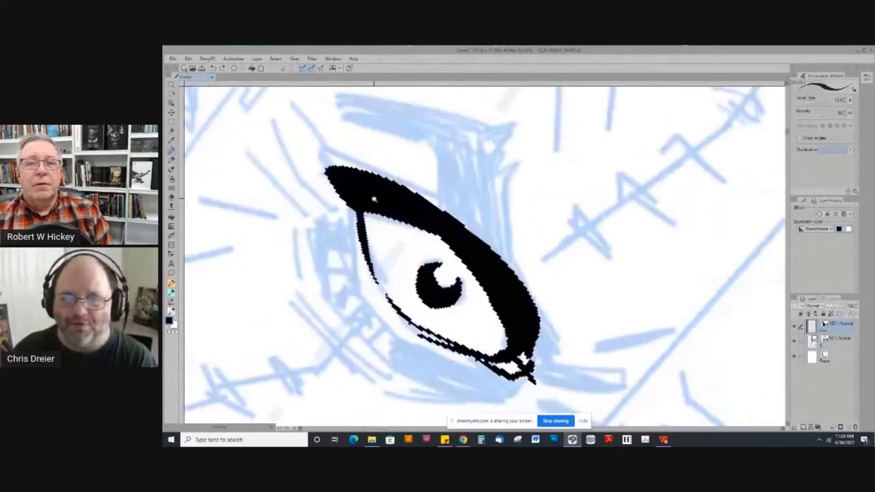
scroll(374, 198, "down", 2)
scroll(290, 207, "down", 2)
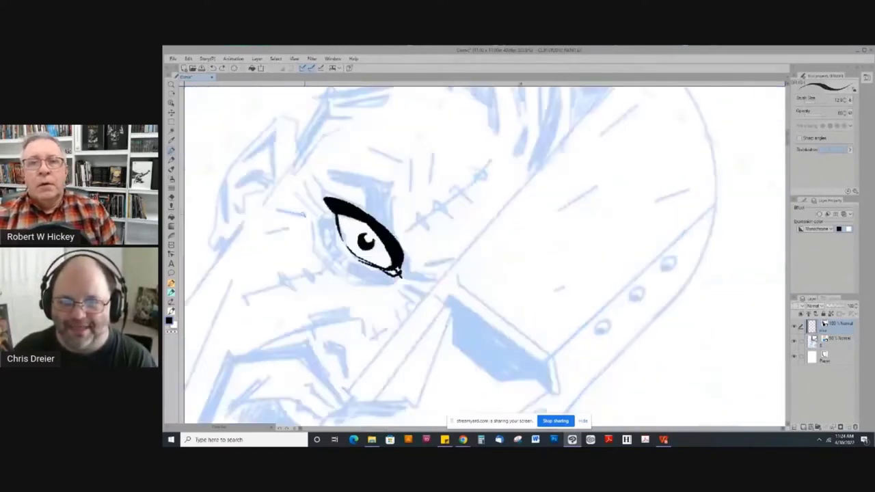
mouse_move(312, 167)
left_mouse_down()
mouse_move(360, 107)
mouse_move(382, 183)
left_mouse_up()
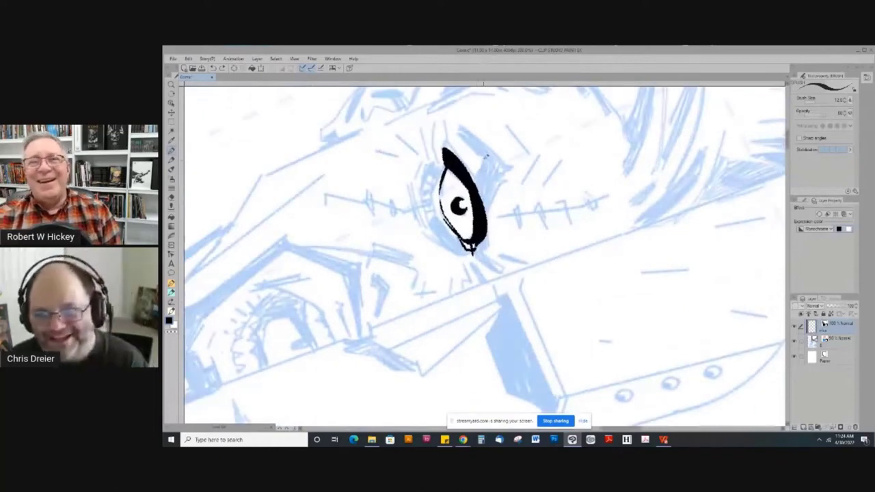
left_click_drag(484, 159, 471, 192)
left_click_drag(501, 164, 486, 250)
left_click_drag(502, 165, 488, 154)
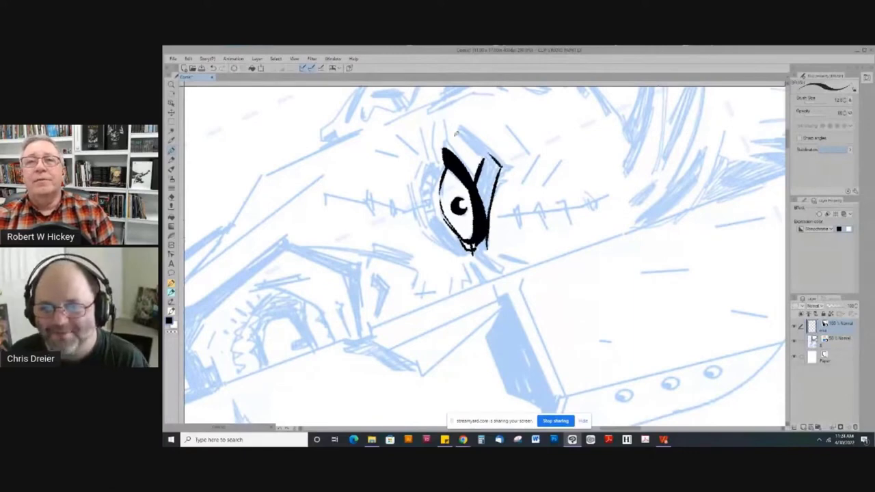
Ink the exposed eye's eyebrow with dense overlapping strokes that taper out towards the temple
mouse_move(295, 127)
left_mouse_down()
mouse_move(264, 196)
mouse_move(572, 326)
mouse_move(423, 274)
mouse_move(337, 198)
mouse_move(381, 181)
mouse_move(386, 157)
left_mouse_up()
mouse_move(451, 175)
left_mouse_down()
mouse_move(455, 203)
mouse_move(465, 199)
mouse_move(459, 238)
left_mouse_up()
left_click_drag(462, 189, 459, 254)
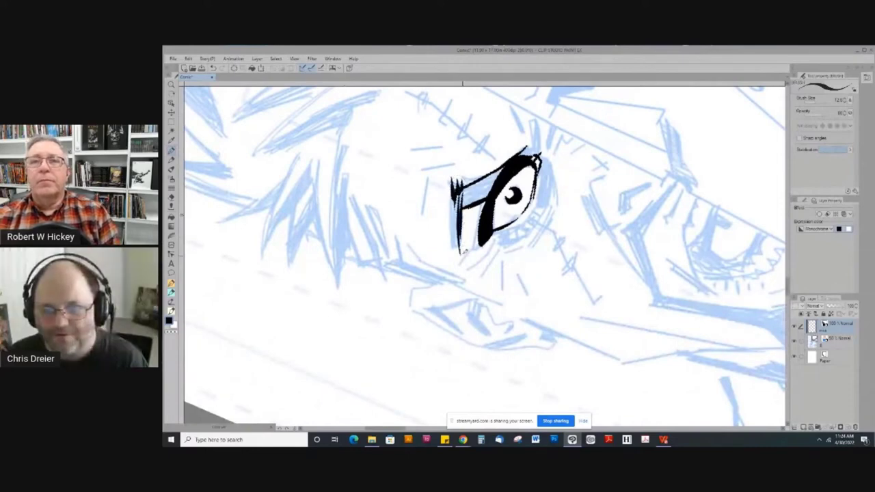
left_click_drag(456, 197, 452, 266)
left_click_drag(453, 229, 448, 272)
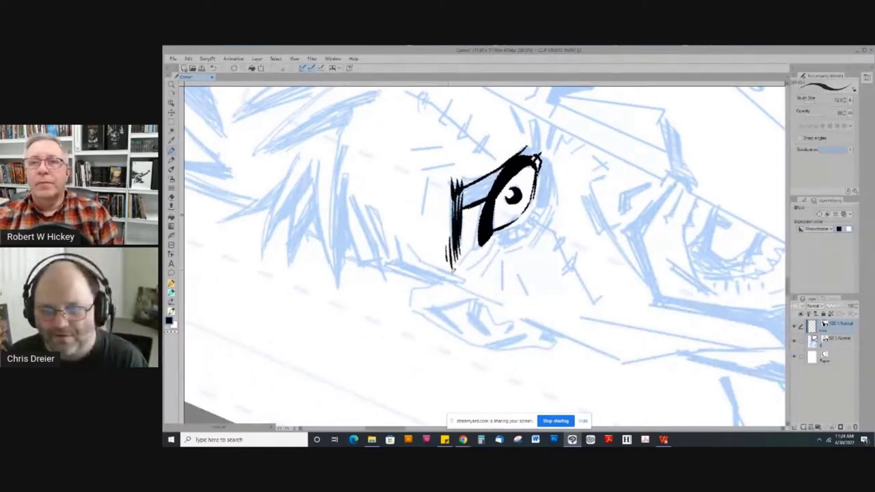
left_click_drag(458, 194, 457, 221)
mouse_move(457, 200)
left_mouse_down()
mouse_move(468, 255)
mouse_move(460, 265)
left_mouse_up()
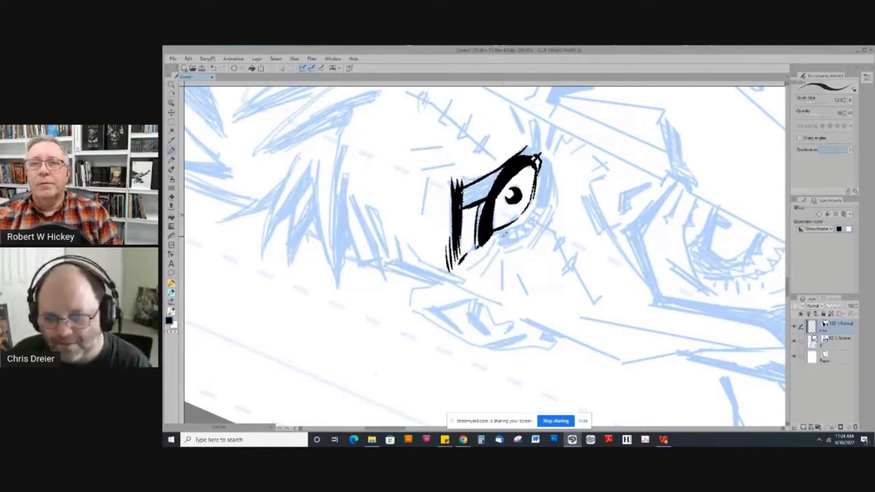
Ink short tapered crow's-feet creases radiating from the outer corner of the exposed eye
mouse_move(503, 233)
left_mouse_down()
mouse_move(507, 239)
mouse_move(466, 269)
mouse_move(496, 256)
mouse_move(478, 278)
mouse_move(503, 287)
left_mouse_up()
key("asciicircum")
key("asciicircum")
key("asciicircum")
key("asciicircum")
key("asciicircum")
key("asciicircum")
key("asciicircum")
key("asciicircum")
key("asciicircum")
key("asciicircum")
key("asciicircum")
key("asciicircum")
key("asciicircum")
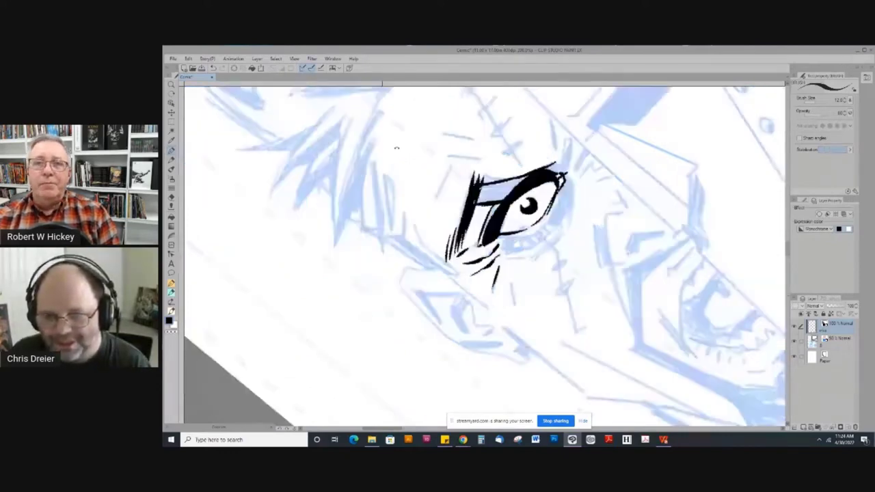
Ink tapered frown creases from the eye's inner corner towards the mask edge, and reset the canvas to upright
left_click_drag(276, 156, 345, 221)
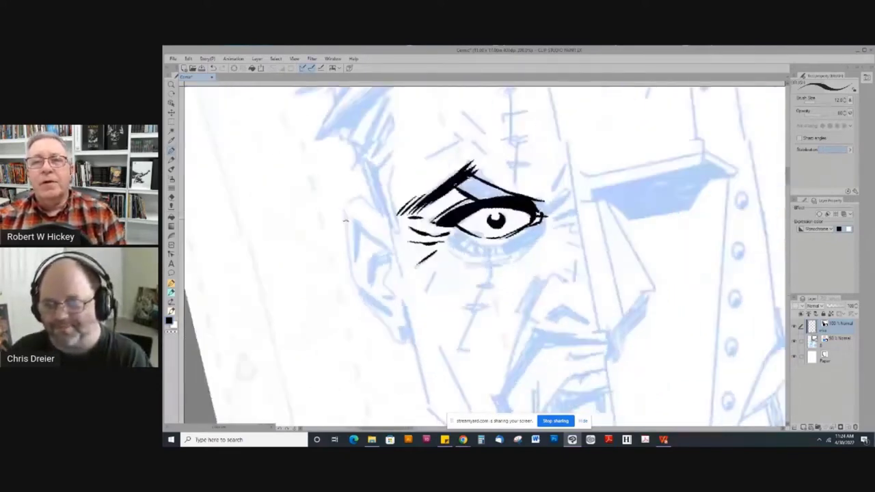
key("minus")
key("minus")
key("minus")
mouse_move(538, 192)
left_mouse_down()
mouse_move(539, 209)
mouse_move(549, 180)
mouse_move(544, 145)
left_mouse_up()
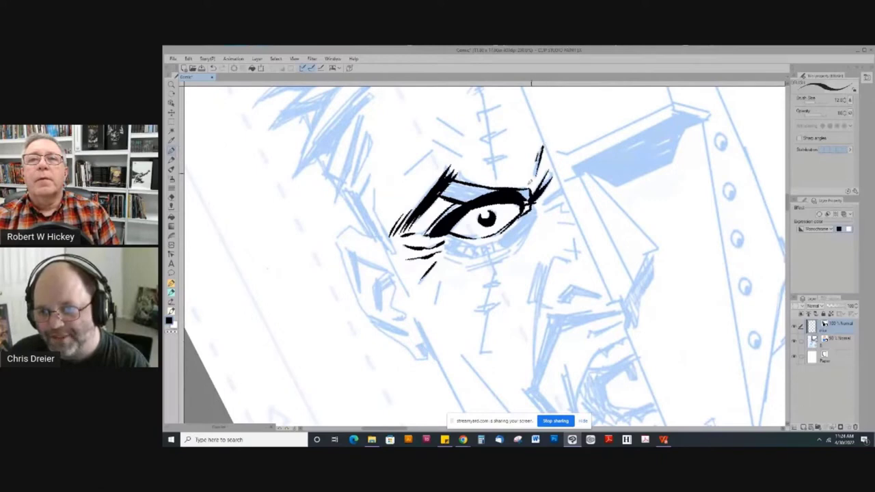
left_click_drag(528, 183, 536, 160)
double_click(315, 210, "shift")
left_click_drag(315, 210, 289, 160)
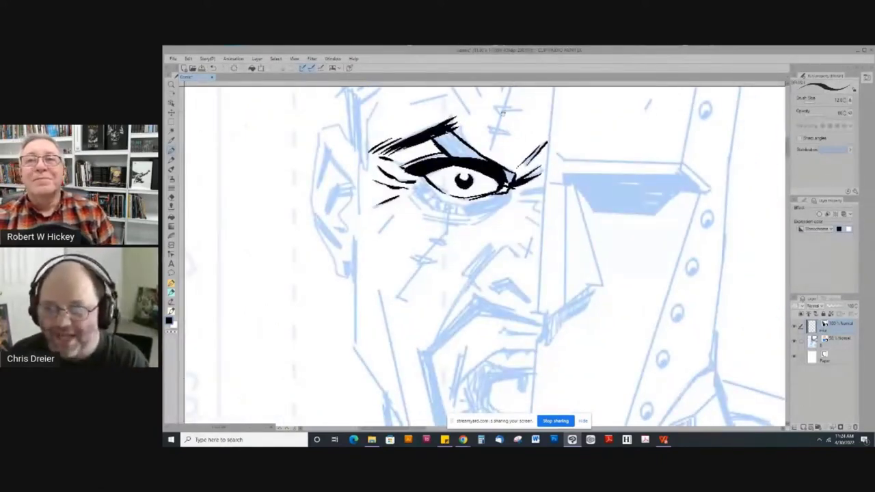
left_click_drag(473, 179, 468, 221)
left_click_drag(573, 252, 577, 242)
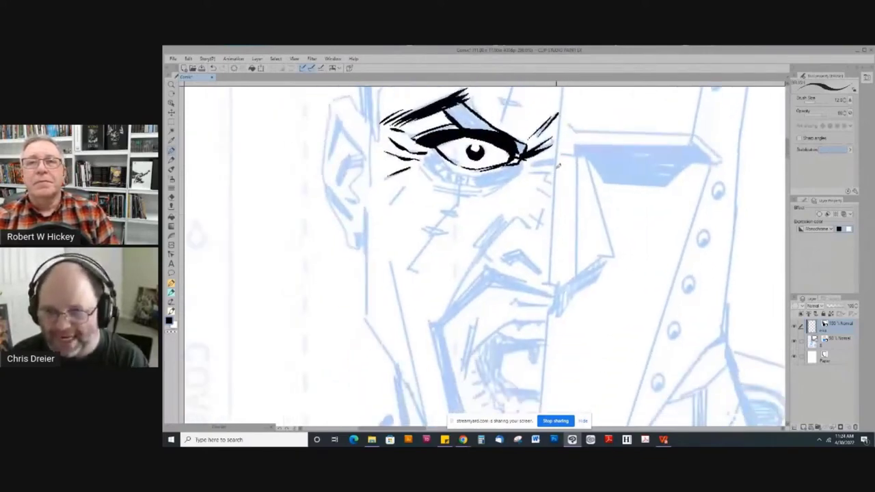
scroll(541, 283, "down", 3)
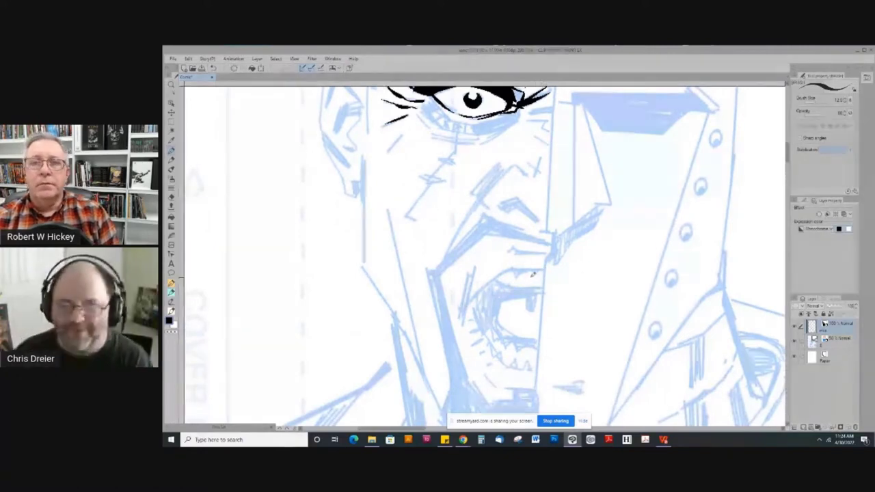
left_click_drag(432, 191, 418, 325)
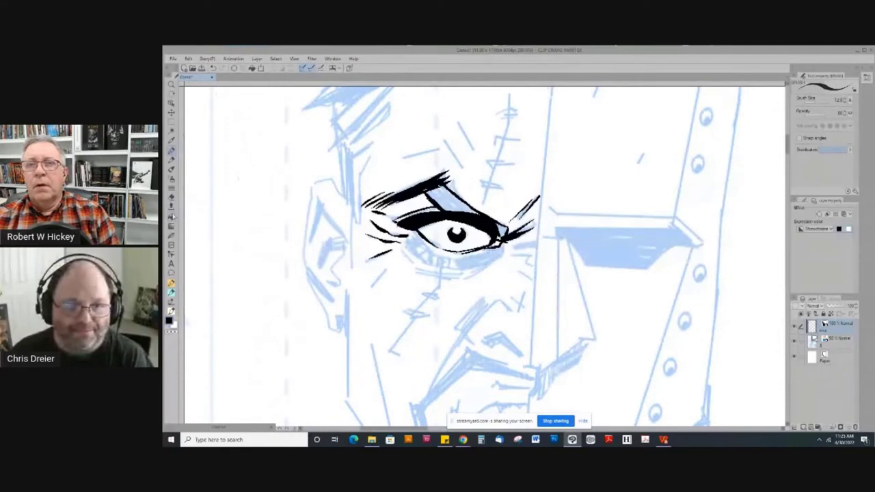
Turn off "Apply to connected pixels only" for the Fill tool and fill the ink layer from the cheek with black
left_click(172, 218)
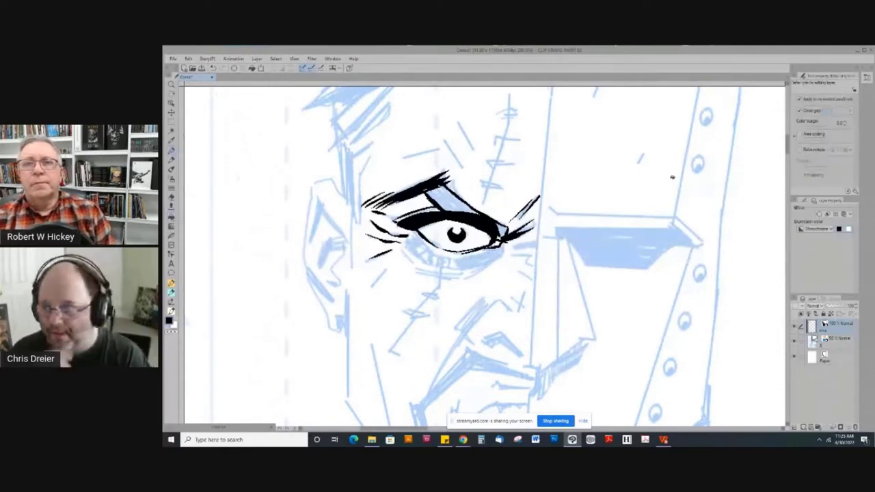
left_click(852, 101)
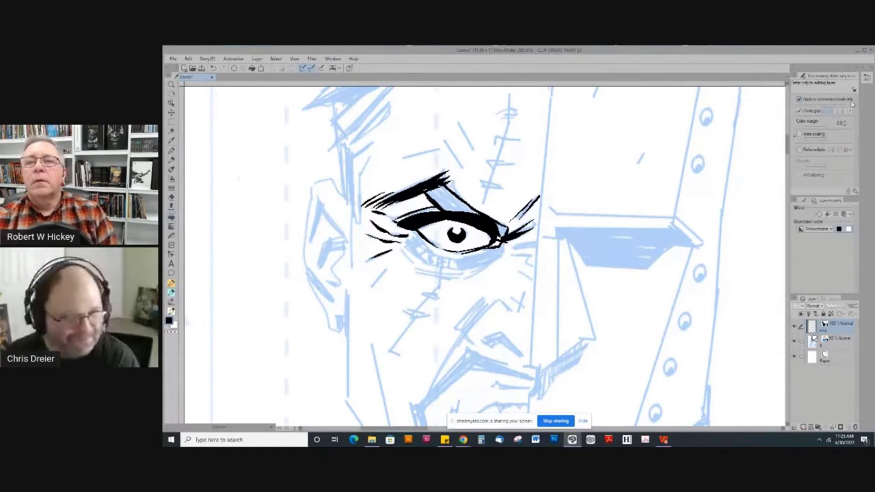
left_click(798, 99)
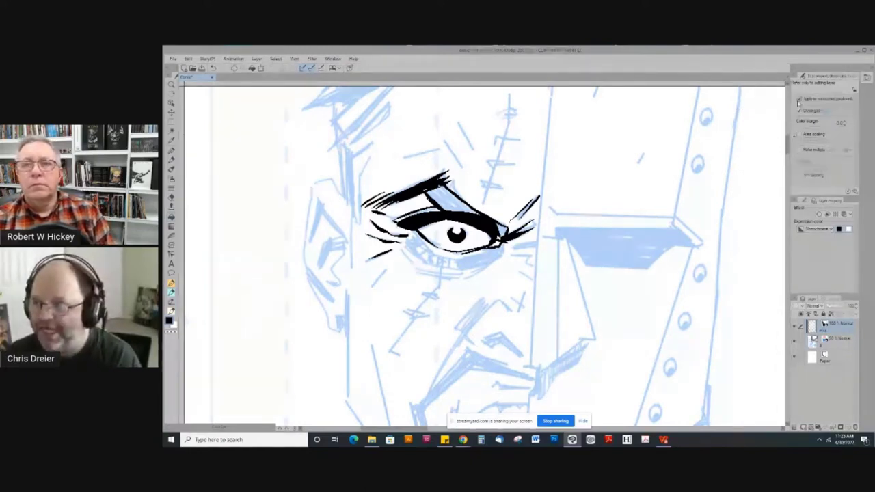
left_click(381, 313)
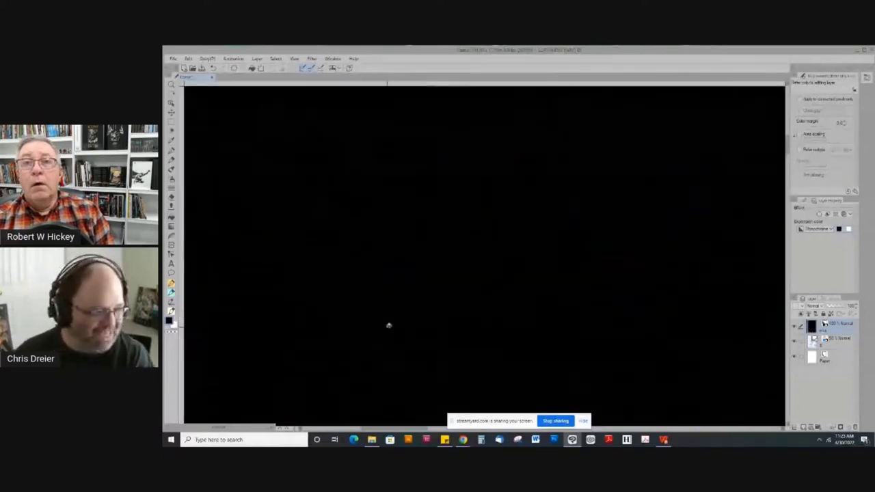
Undo the full-layer fill, turn on "Apply to connected pixels only", fill the gap between eyebrow and upper eyelid with black, and return to the pen
key("ctrl+z")
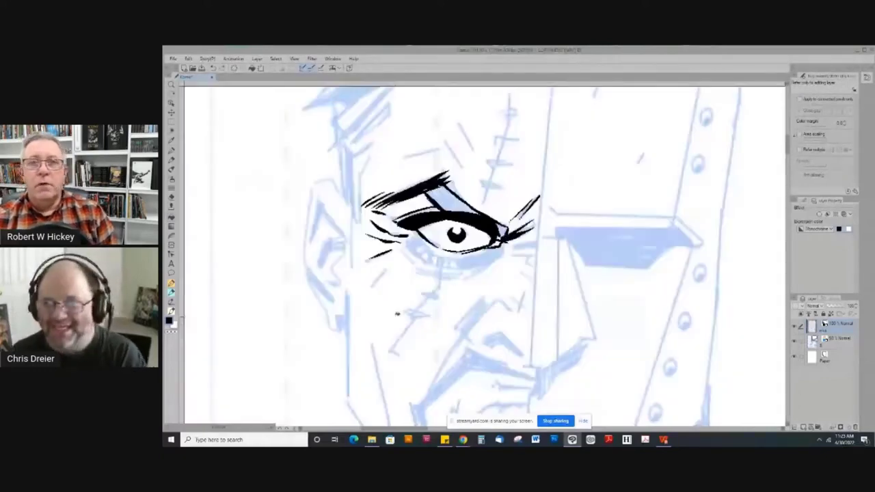
left_click(799, 100)
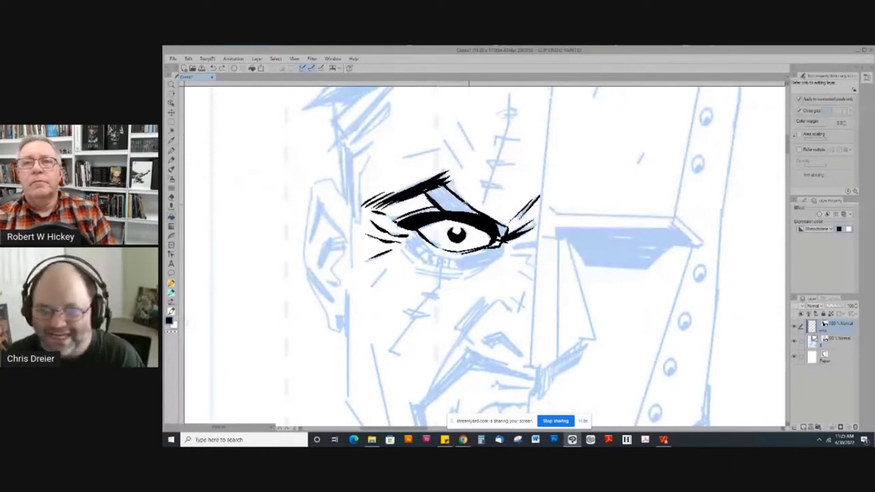
left_click(443, 197)
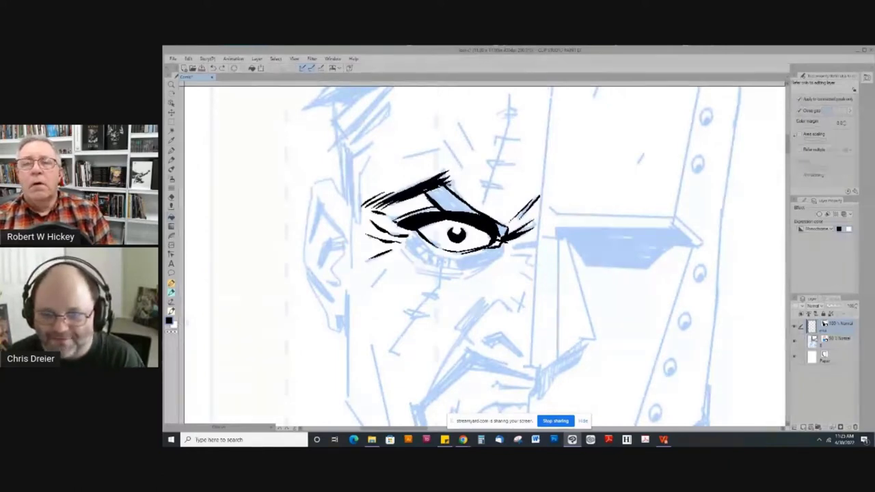
left_click(452, 205)
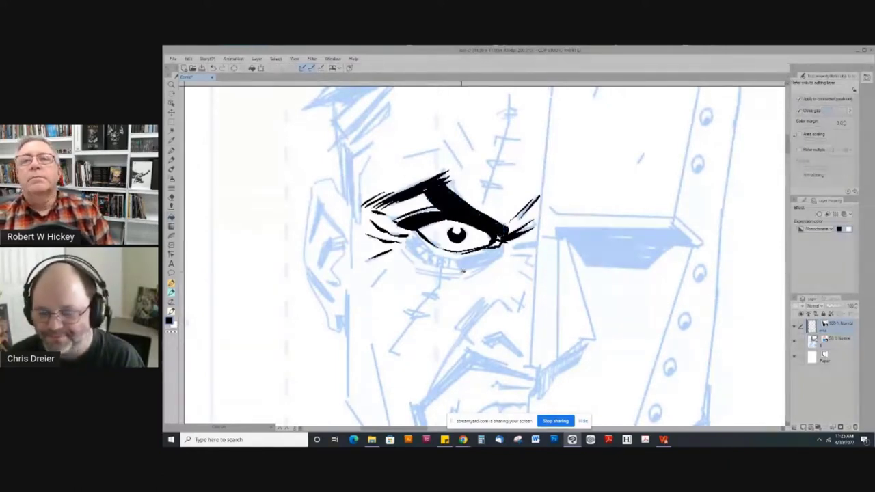
key("p")
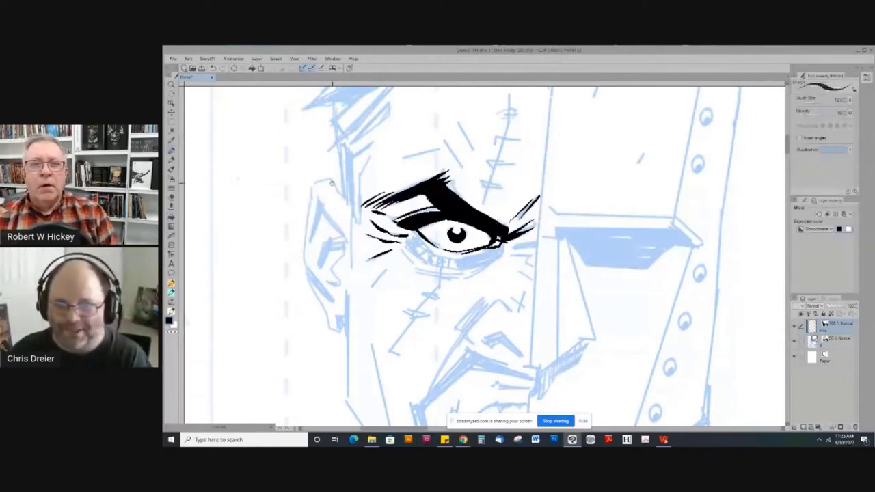
mouse_move(331, 183)
left_mouse_down()
mouse_move(324, 203)
mouse_move(316, 178)
mouse_move(421, 131)
mouse_move(444, 151)
left_mouse_up()
mouse_move(485, 187)
left_mouse_down()
mouse_move(481, 231)
mouse_move(498, 247)
left_mouse_up()
left_click_drag(478, 215, 486, 235)
left_click_drag(474, 201, 492, 243)
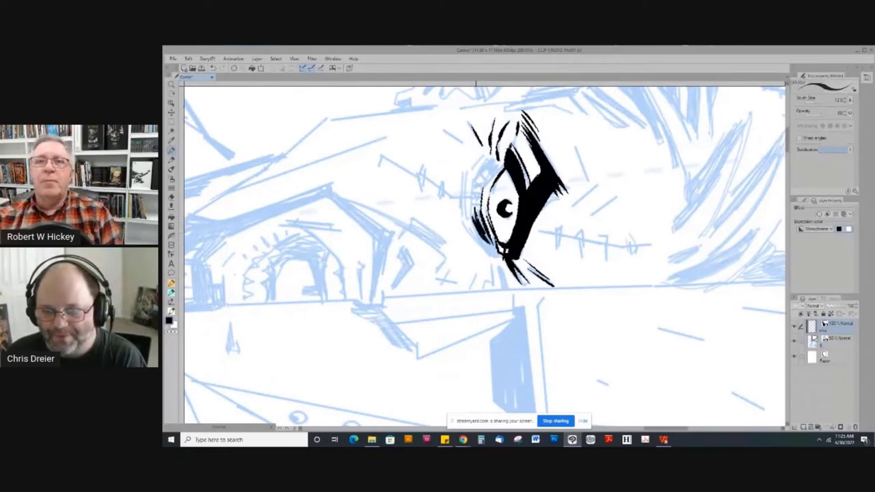
key("ctrl+z")
key("ctrl+z")
key("ctrl+z")
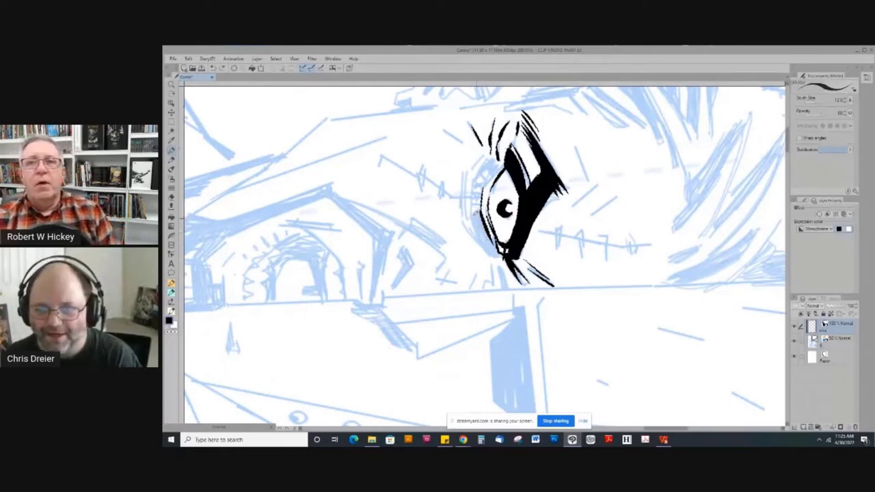
Ink dense tapered shadow strokes beneath the exposed eye's inner corner, redoing the second stroke, and reset the canvas to upright
mouse_move(473, 224)
left_mouse_down()
mouse_move(482, 244)
mouse_move(471, 233)
mouse_move(503, 258)
left_mouse_up()
left_click_drag(474, 214, 494, 253)
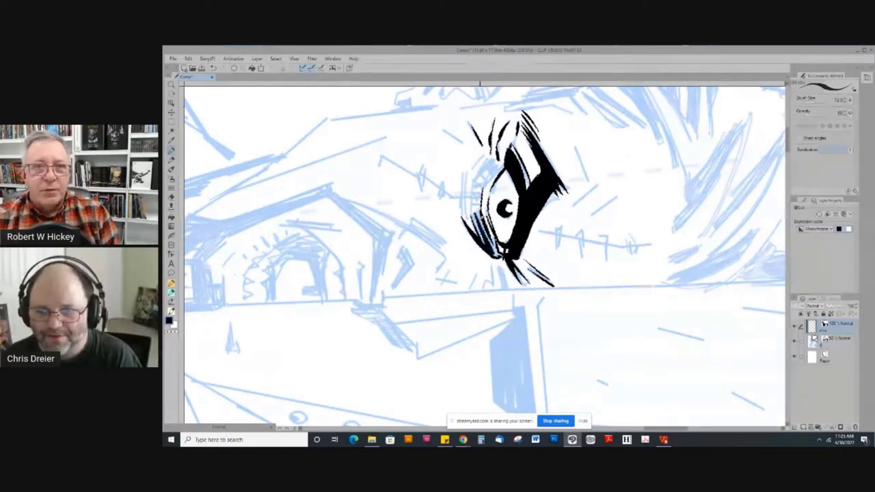
key("ctrl+z")
left_click_drag(475, 216, 501, 256)
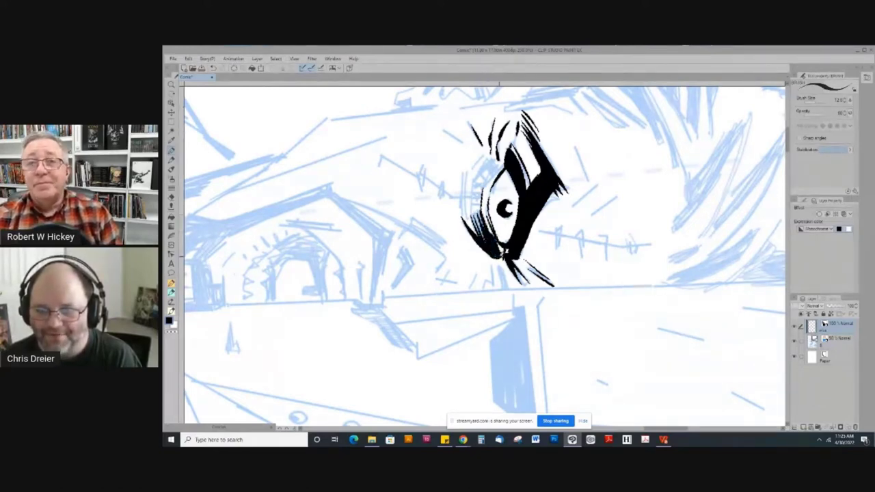
key("ctrl+at")
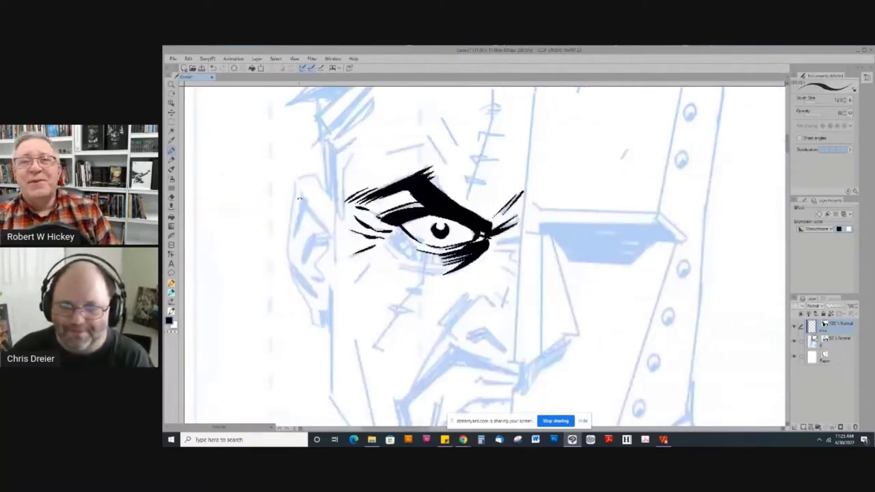
Compare the inked eye with the blue sketch by toggling the visibility of the sketch layer and the ink layer
scroll(339, 260, "down", 2)
left_click_drag(276, 295, 333, 248)
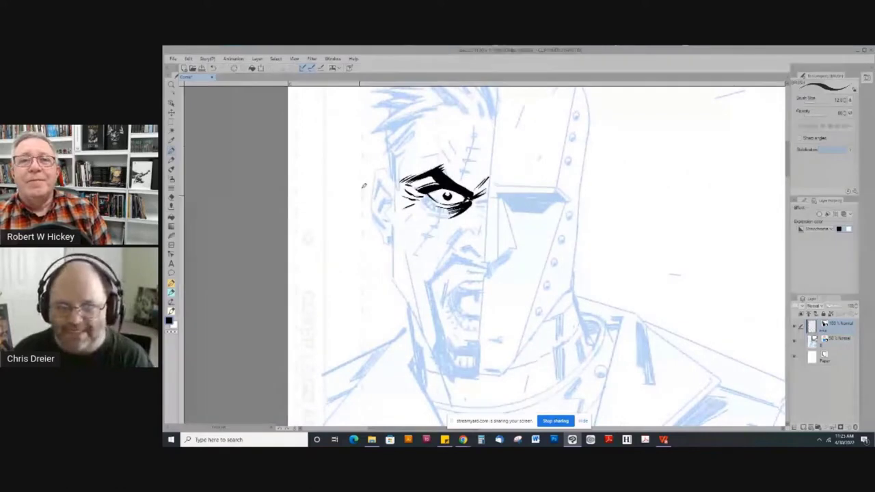
left_click_drag(328, 152, 328, 196)
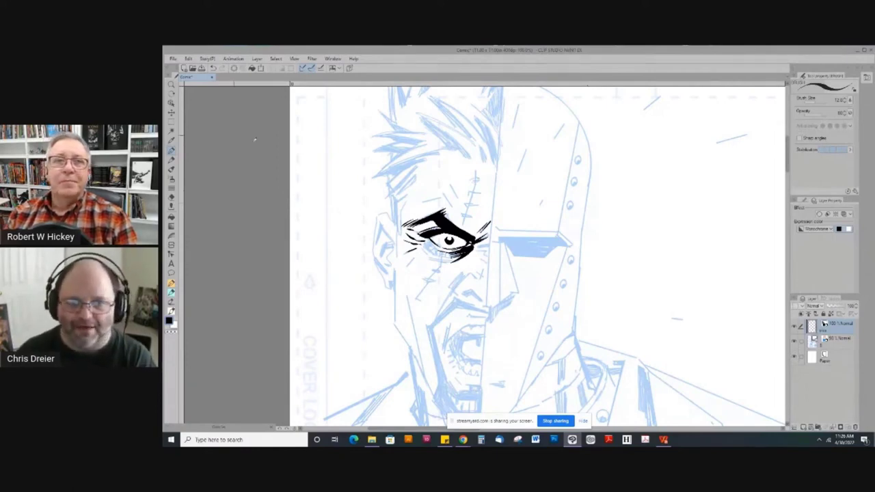
mouse_move(353, 285)
left_mouse_down()
mouse_move(346, 196)
mouse_move(344, 292)
left_mouse_up()
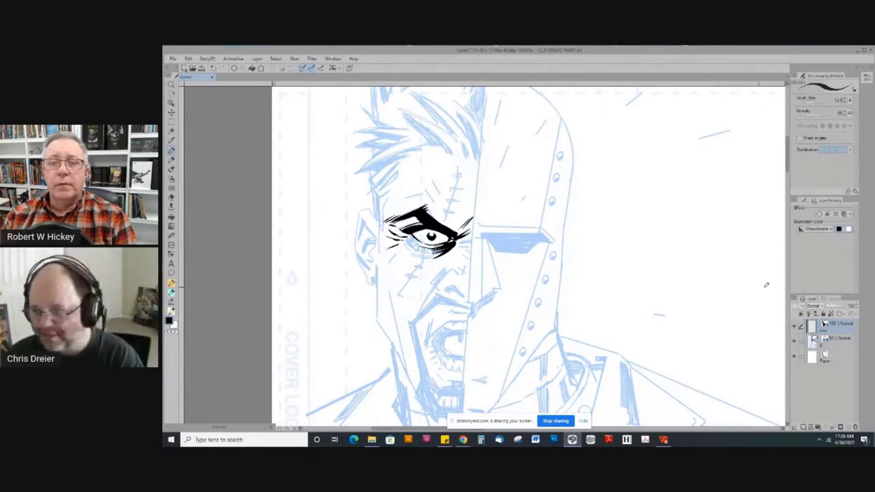
left_click(794, 342)
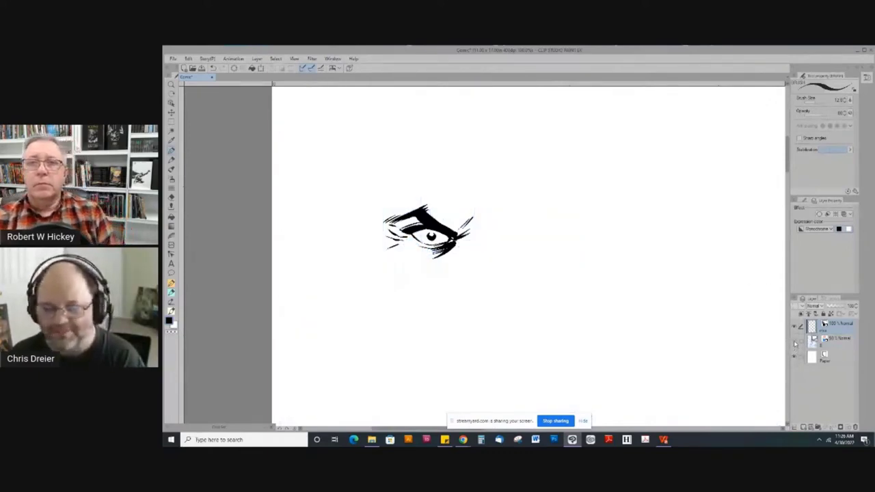
left_click(795, 342)
left_click(795, 342)
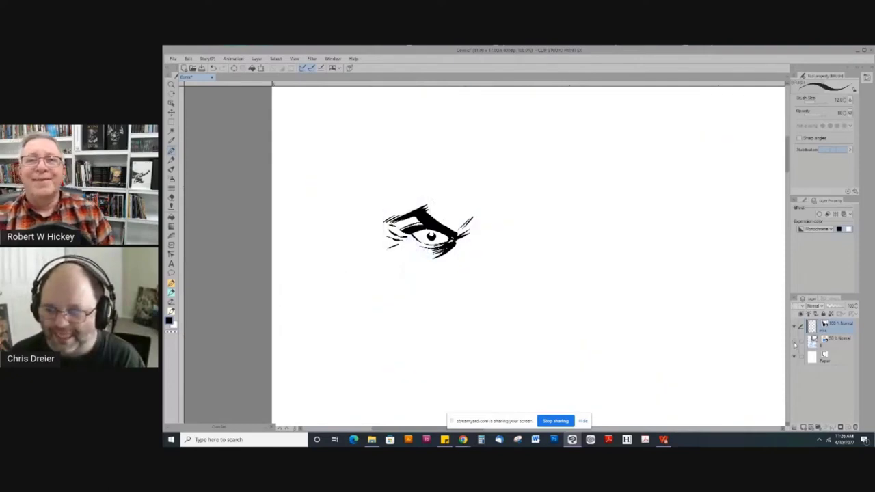
left_click(794, 343)
left_click(795, 343)
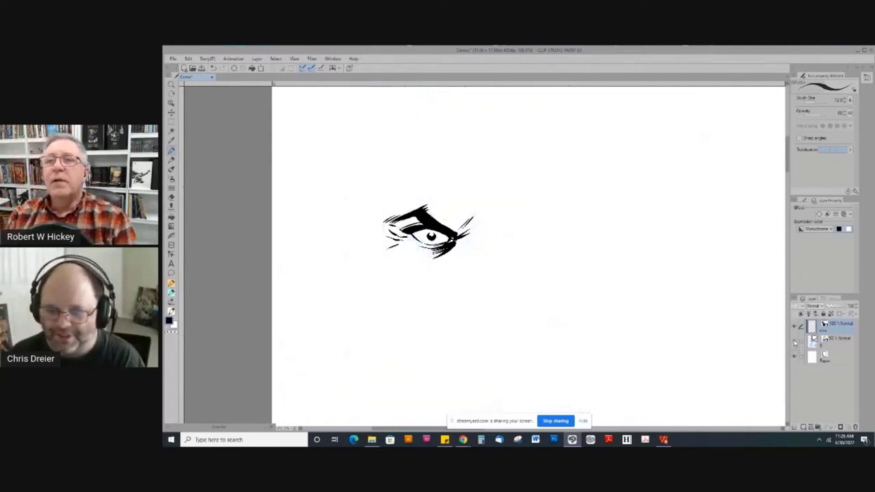
left_click(794, 343)
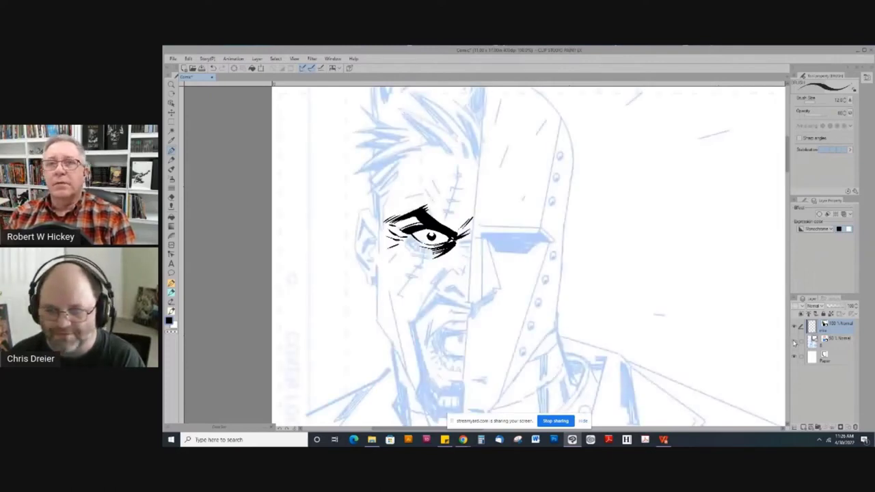
left_click(795, 342)
left_click(795, 341)
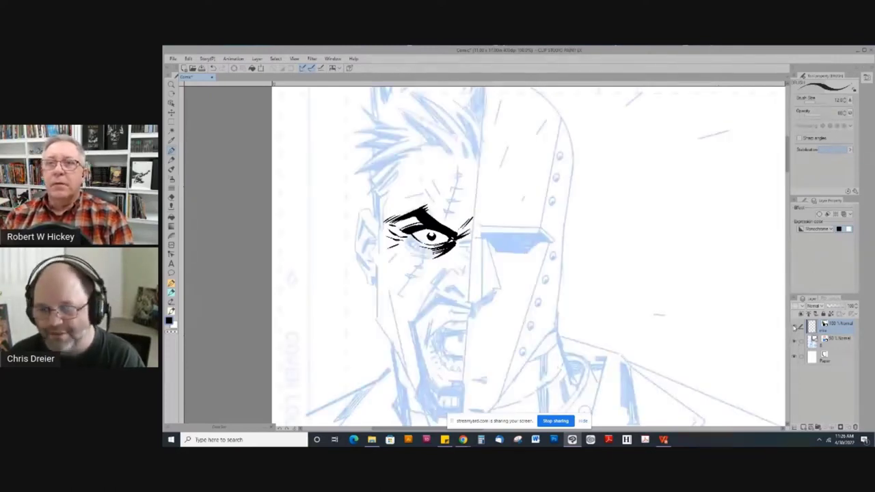
left_click(795, 327)
left_click(795, 328)
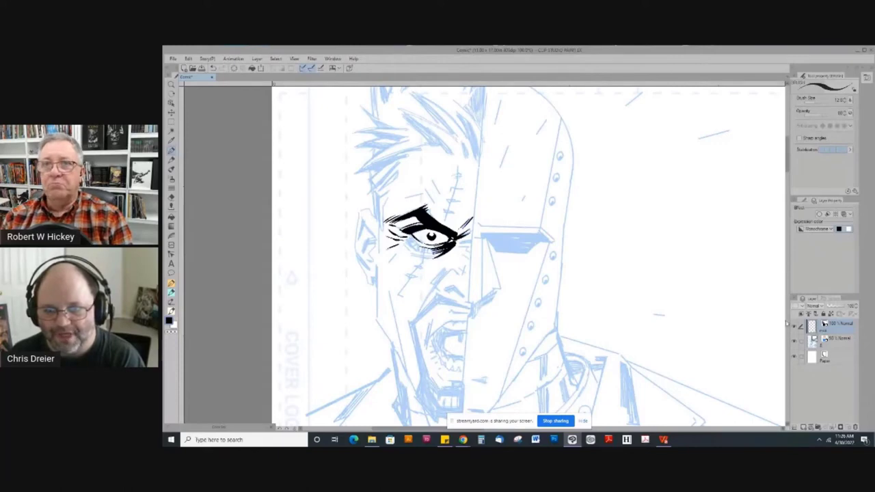
Ink short tapered forehead creases above the exposed eye's eyebrow, and check the inks with the sketch layer hidden and shown
scroll(364, 224, "up", 1)
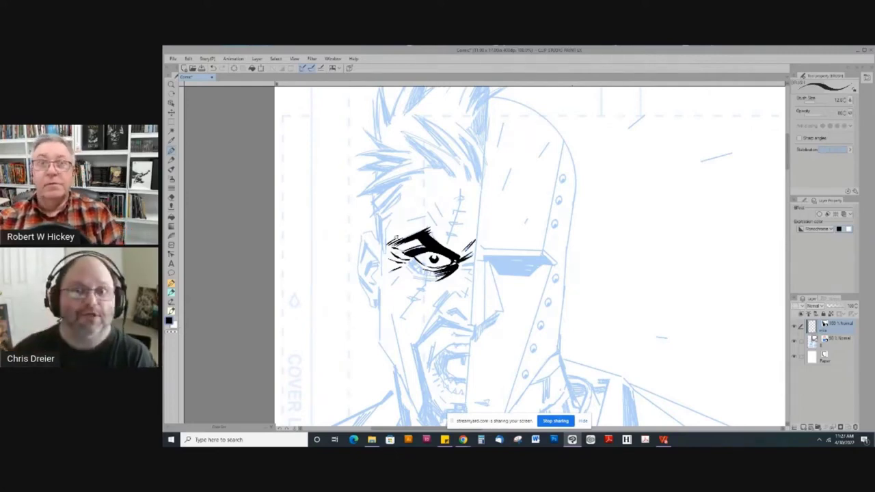
left_click_drag(281, 198, 603, 280)
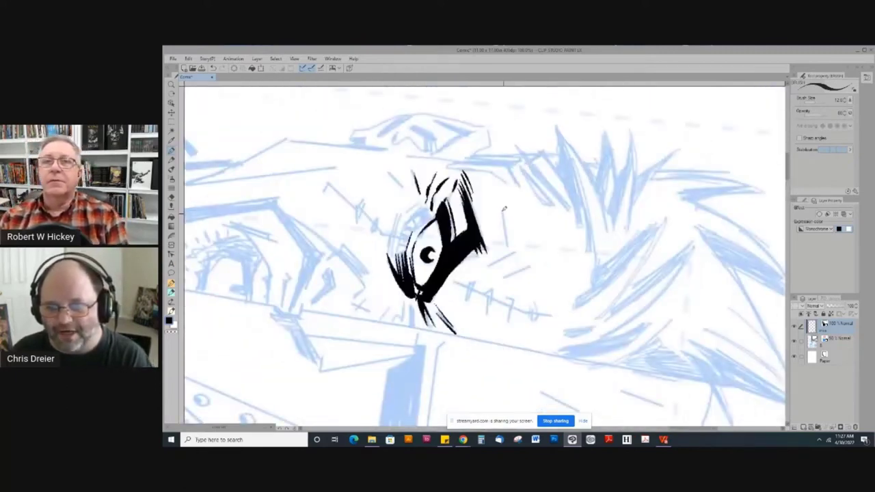
mouse_move(503, 214)
left_mouse_down()
mouse_move(507, 251)
mouse_move(484, 270)
mouse_move(508, 278)
left_mouse_up()
mouse_move(348, 272)
left_mouse_down()
mouse_move(365, 333)
mouse_move(458, 395)
left_mouse_up()
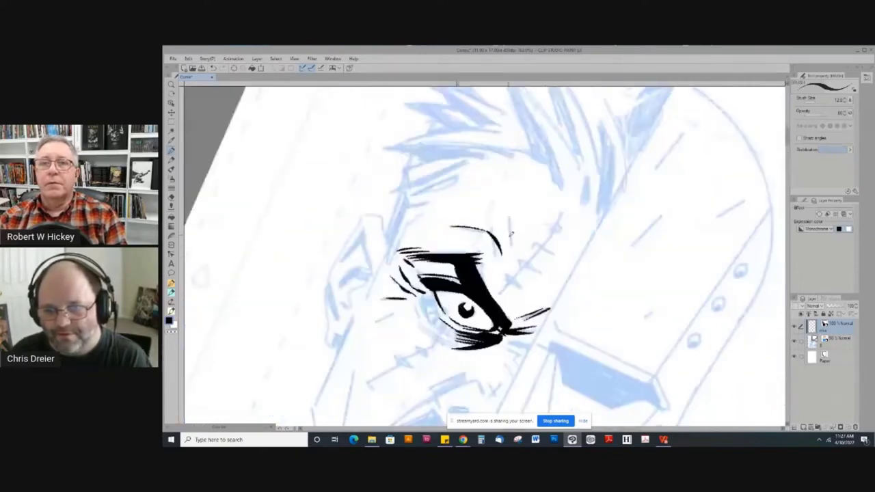
left_click_drag(498, 214, 511, 246)
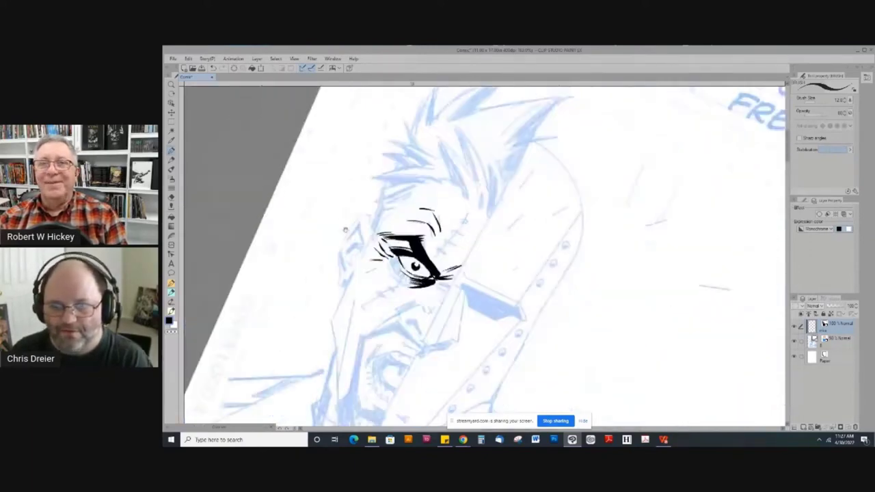
scroll(354, 208, "down", 1)
double_click(350, 250)
left_click_drag(369, 235, 422, 174)
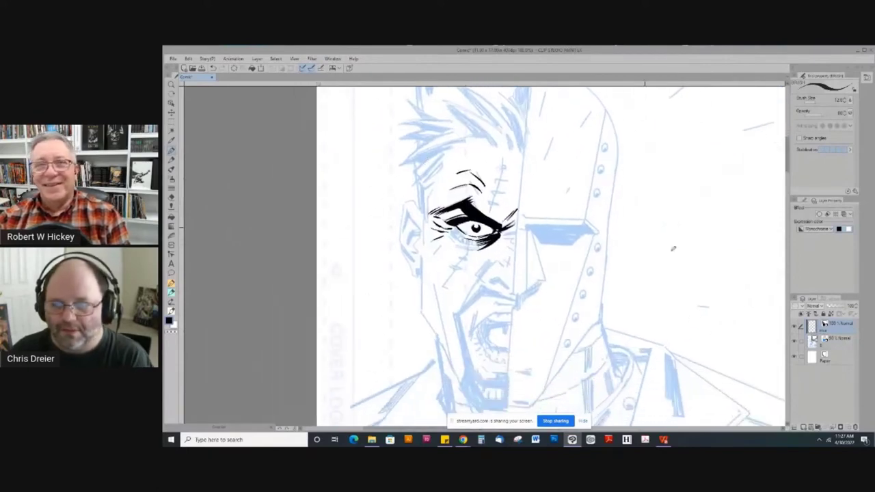
left_click(795, 339)
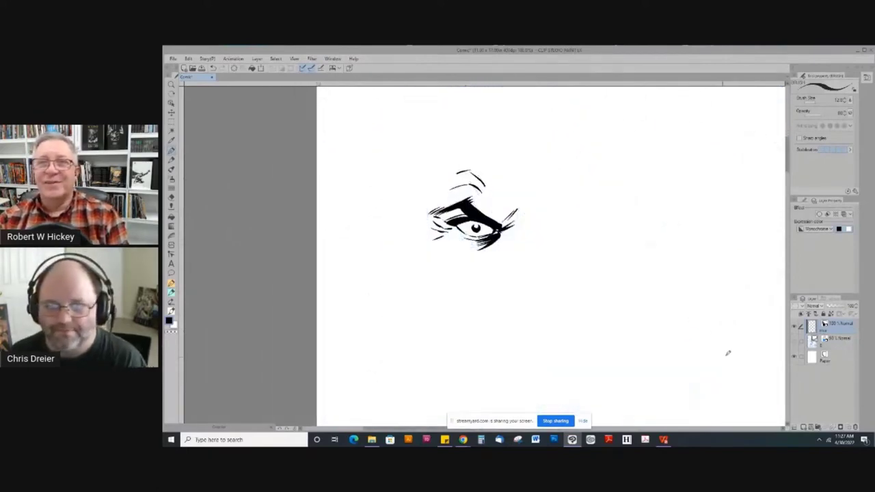
left_click(795, 340)
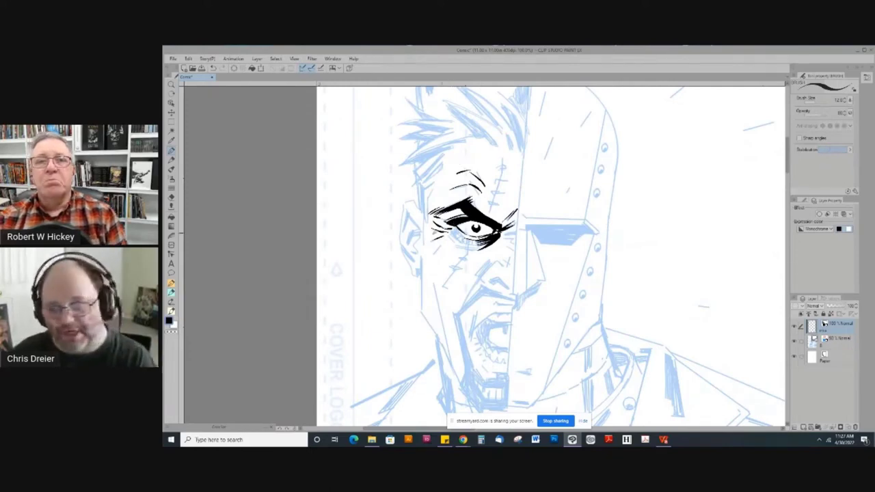
Ink curved bag creases beneath the exposed eye's lower lid, rotating the canvas to suit the strokes and returning it to upright
mouse_move(330, 190)
left_mouse_down()
mouse_move(328, 170)
mouse_move(425, 174)
mouse_move(576, 308)
left_mouse_up()
mouse_move(464, 215)
left_mouse_down()
mouse_move(467, 242)
mouse_move(458, 239)
mouse_move(466, 257)
left_mouse_up()
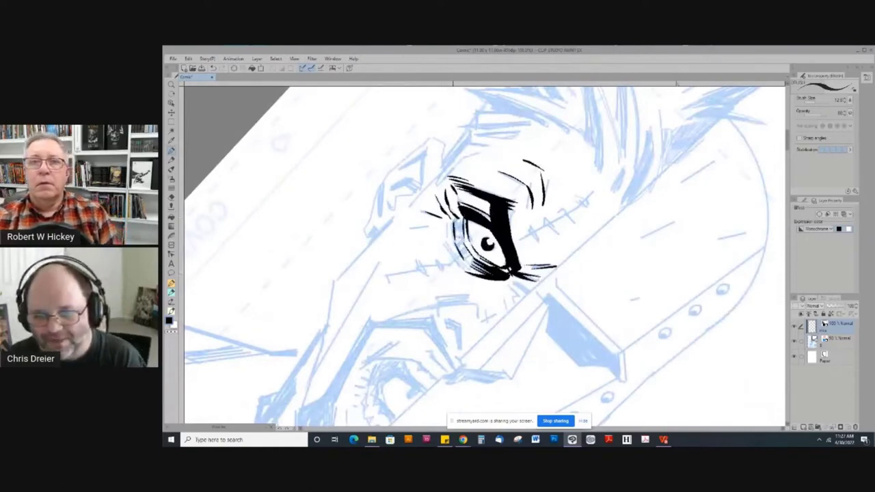
mouse_move(330, 178)
left_mouse_down()
mouse_move(363, 142)
mouse_move(364, 217)
mouse_move(451, 347)
mouse_move(465, 345)
left_mouse_up()
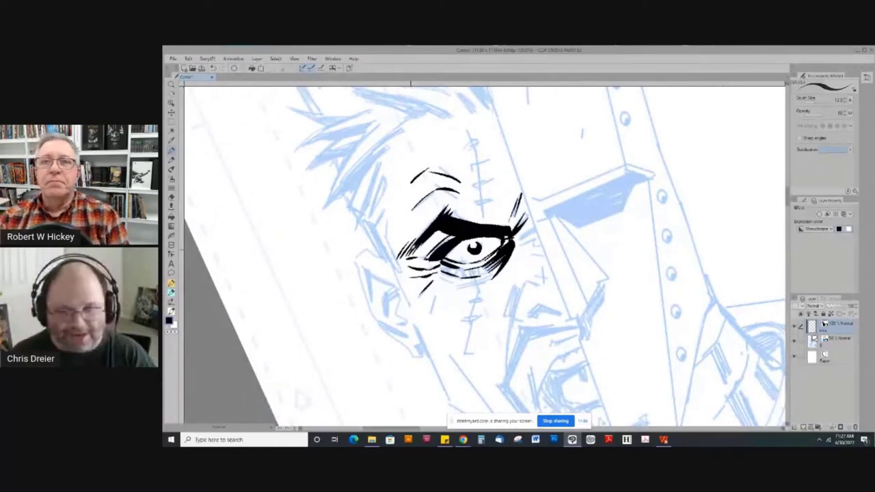
mouse_move(296, 220)
left_mouse_down()
mouse_move(308, 294)
mouse_move(423, 407)
left_mouse_up()
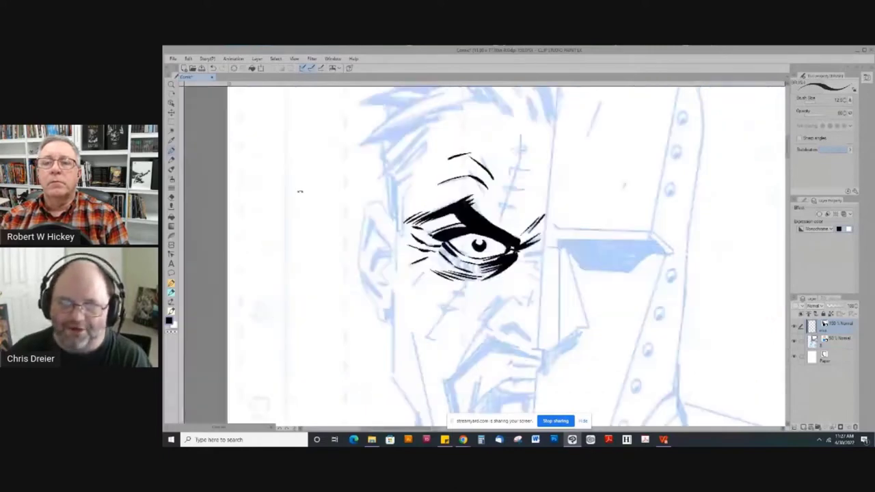
left_click_drag(300, 192, 289, 191)
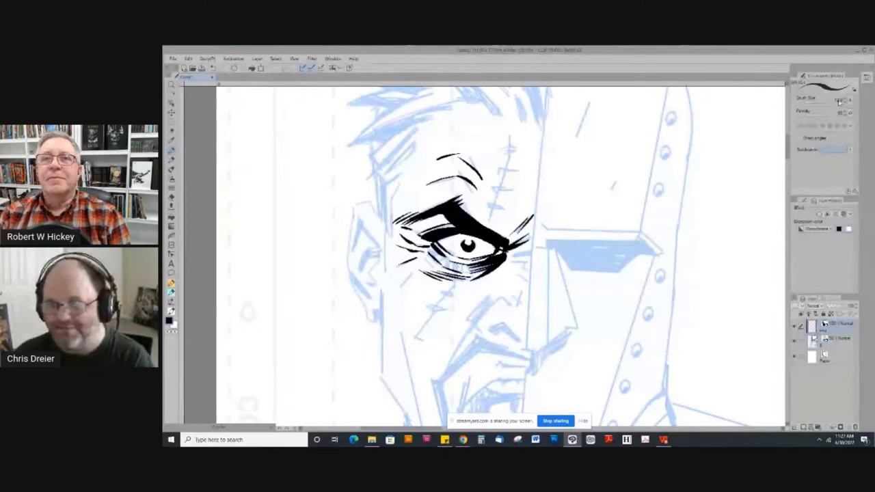
Undo a thick test stroke on the forehead, and ink the scar as thin lines from forehead to eyebrow and from lower lid down the cheek
left_click_drag(509, 121, 507, 161)
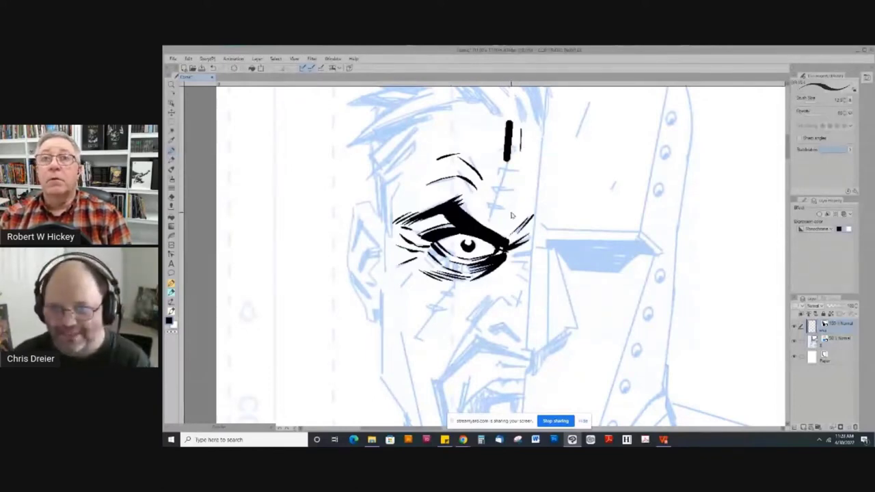
key("ctrl+z")
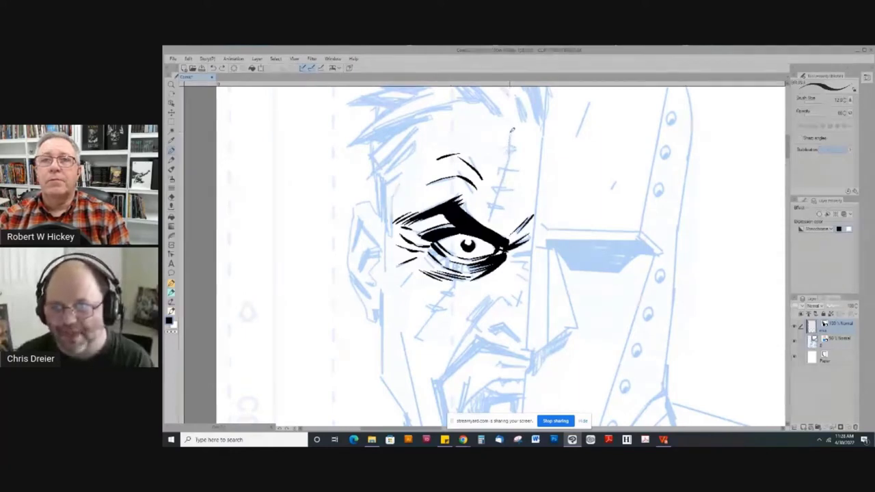
left_click_drag(511, 129, 482, 228)
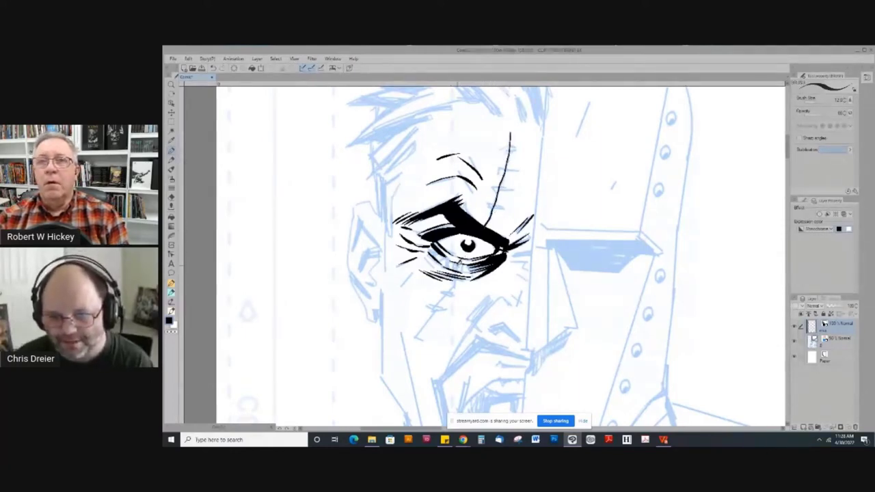
left_click_drag(458, 265, 424, 347)
left_click(226, 258, "shift")
mouse_move(226, 258)
left_mouse_down()
mouse_move(279, 164)
mouse_move(302, 160)
left_mouse_up()
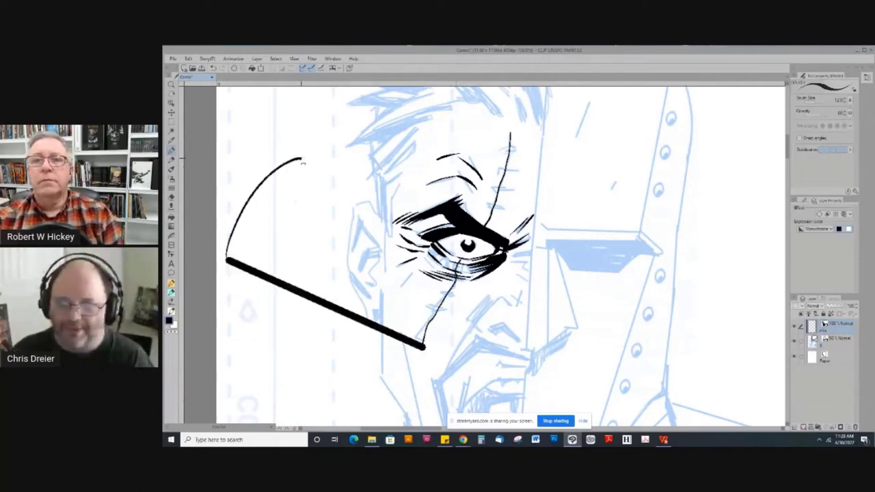
key("ctrl+z")
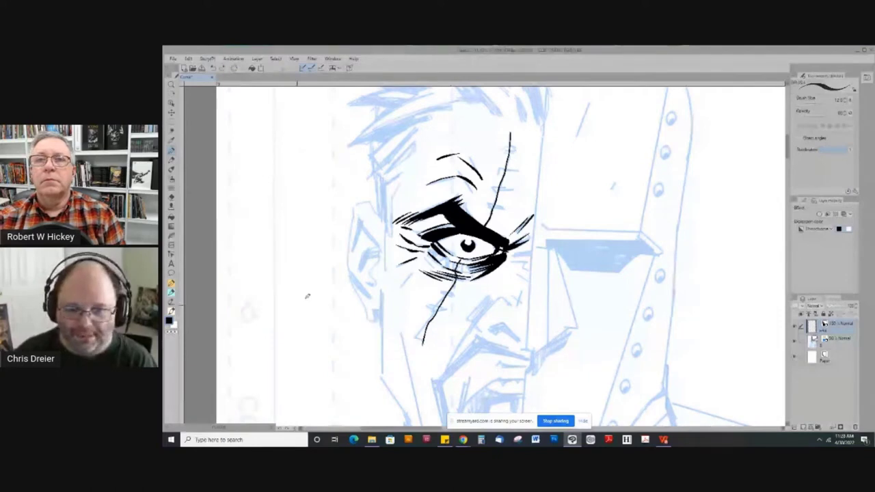
Undo a stray dot beside the face and ink short bracket-shaped stitches across the scar on the forehead and cheek
left_click_drag(342, 259, 379, 218)
left_click(326, 181)
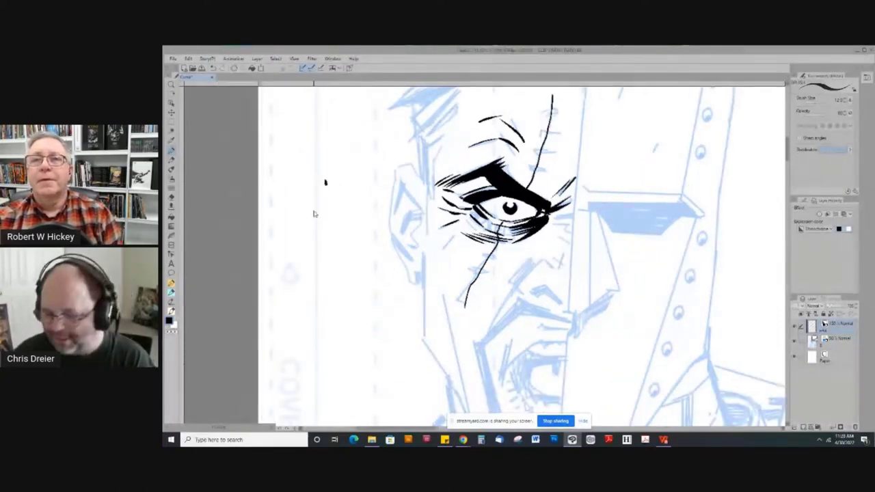
key("ctrl+z")
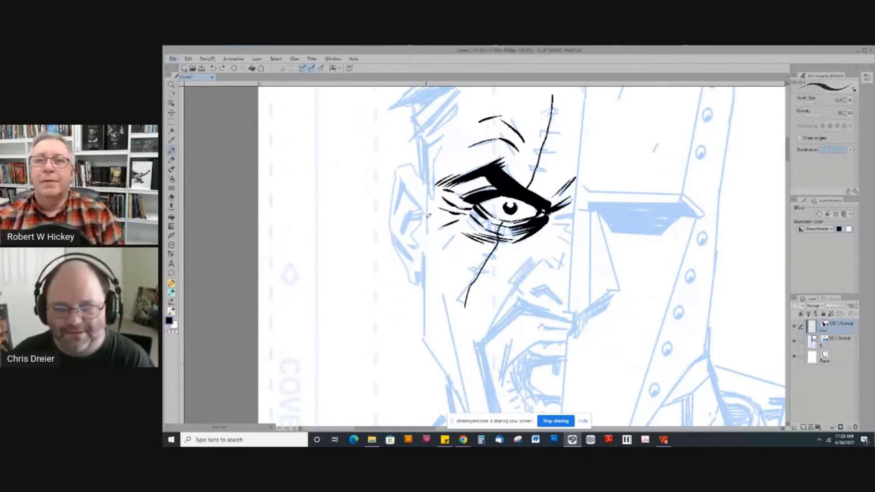
left_click_drag(312, 185, 516, 135)
left_click_drag(309, 176, 274, 118)
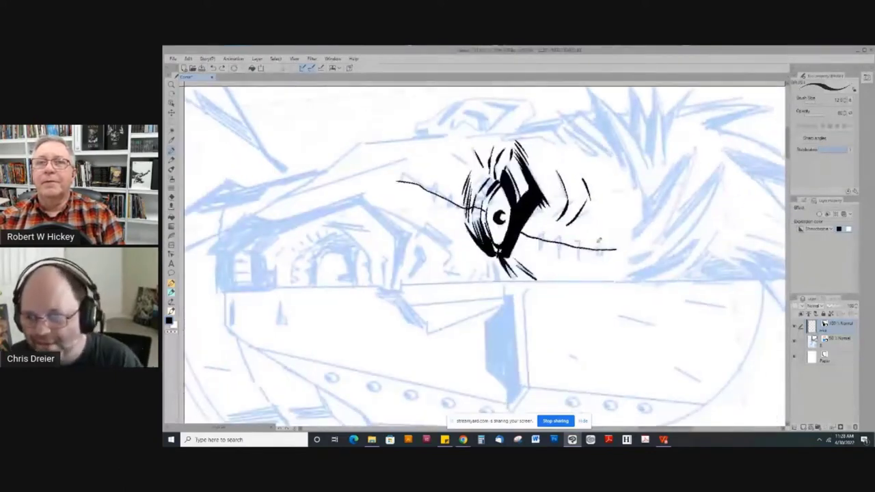
mouse_move(599, 242)
left_mouse_down()
mouse_move(599, 256)
mouse_move(544, 249)
left_mouse_up()
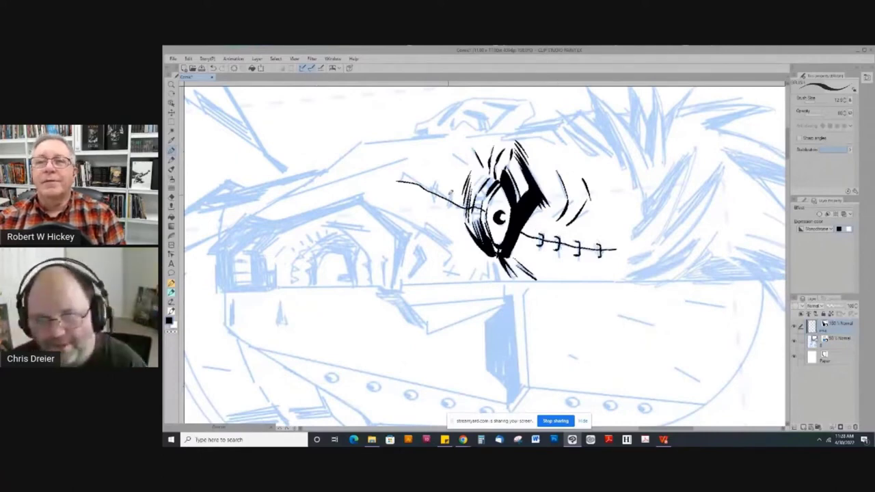
mouse_move(449, 190)
left_mouse_down()
mouse_move(452, 206)
mouse_move(408, 189)
left_mouse_up()
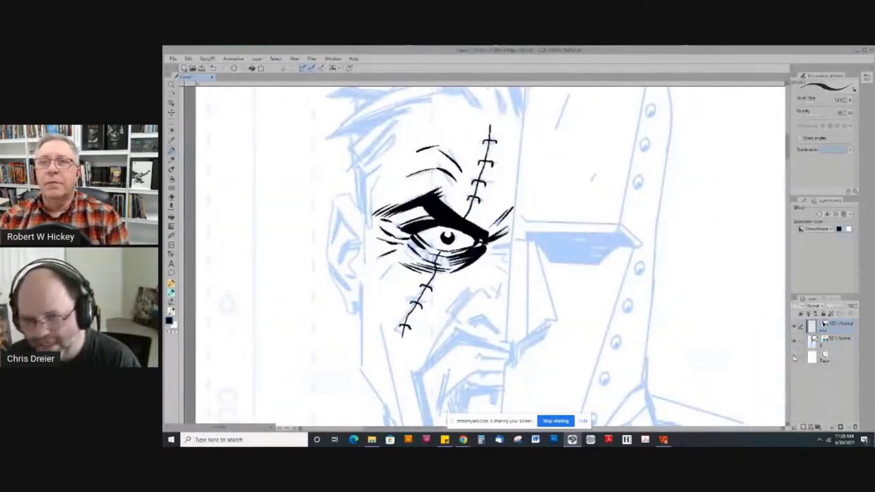
Check the inked eye and stitched scar with the paper and sketch layers hidden and shown, and with the canvas rotated
left_click(794, 357)
left_click(794, 341)
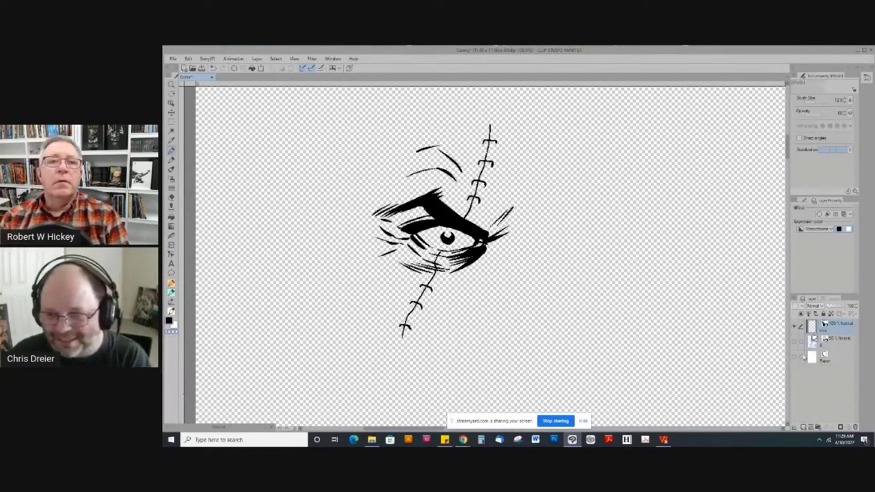
left_click(794, 357)
left_click_drag(331, 184, 607, 180)
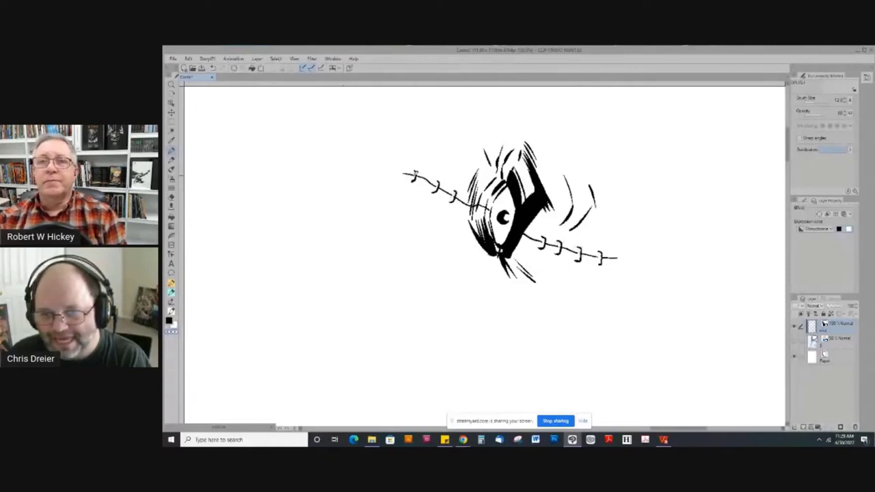
mouse_move(303, 170)
left_mouse_down()
mouse_move(344, 266)
mouse_move(406, 160)
mouse_move(483, 155)
left_mouse_up()
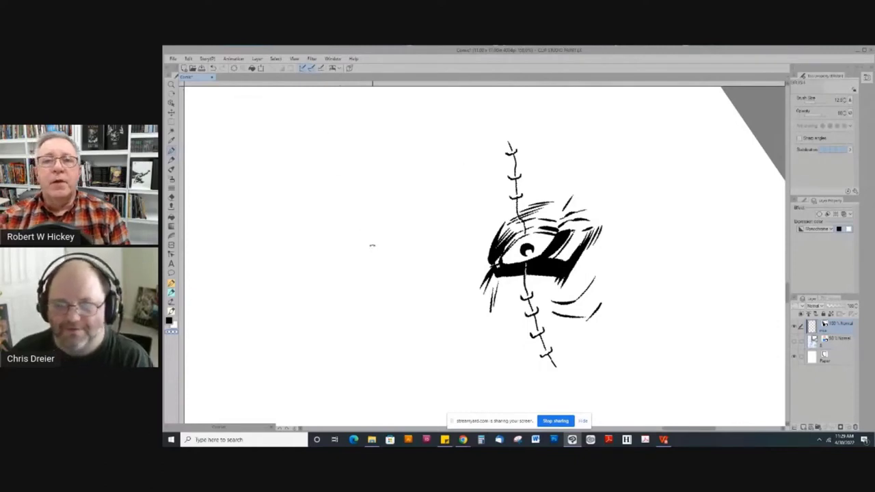
double_click(372, 245)
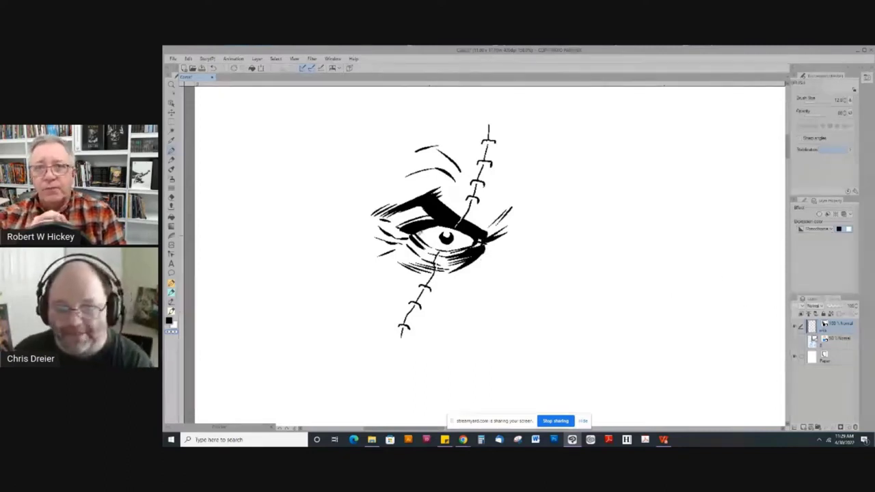
scroll(388, 239, "down", 1)
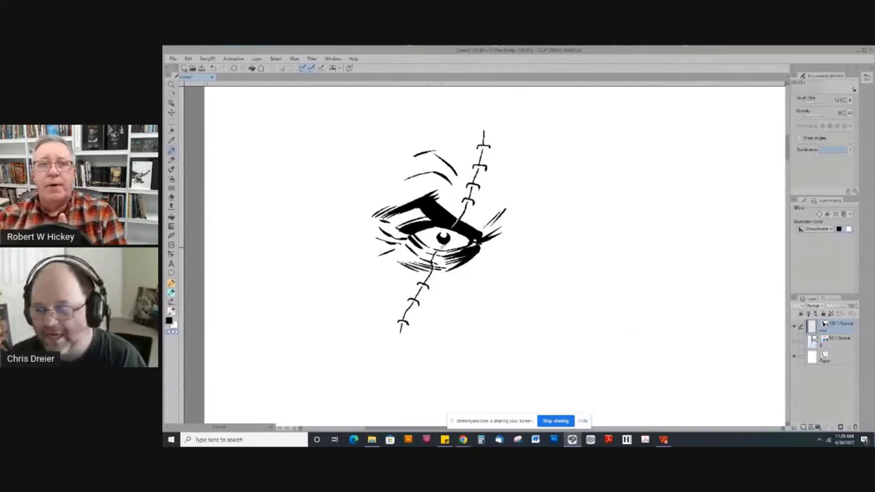
left_click(794, 340)
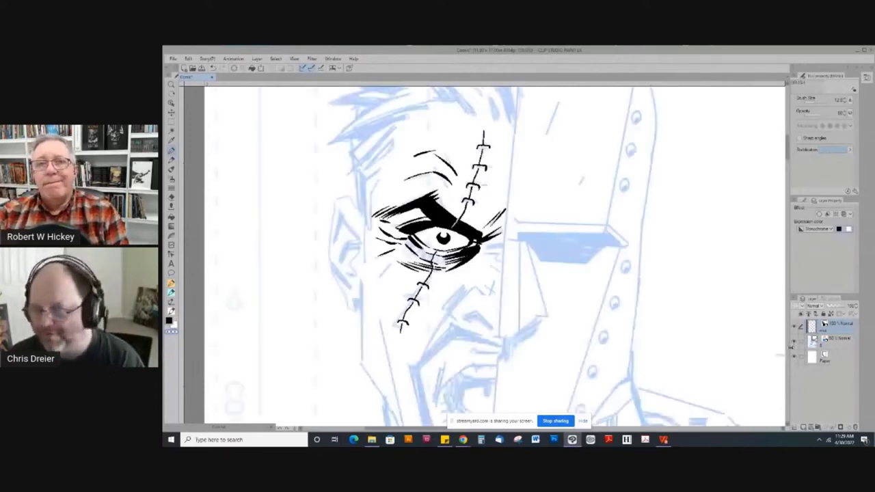
left_click(794, 341)
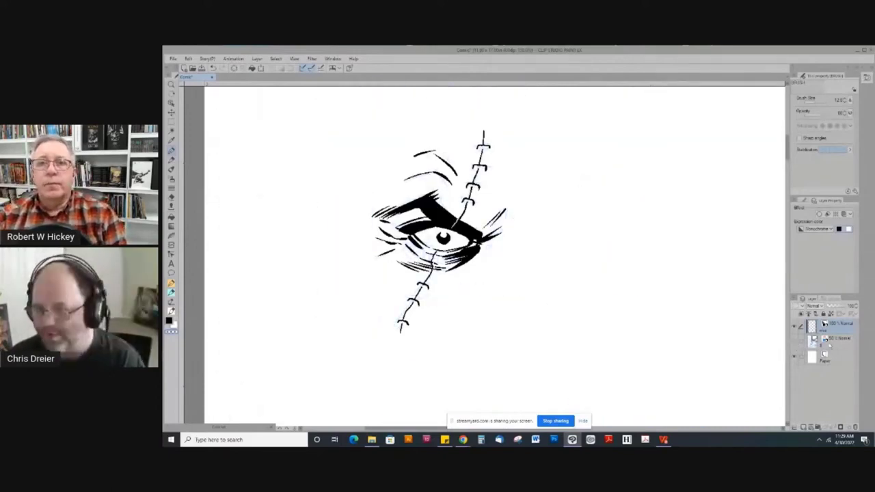
left_click(794, 341)
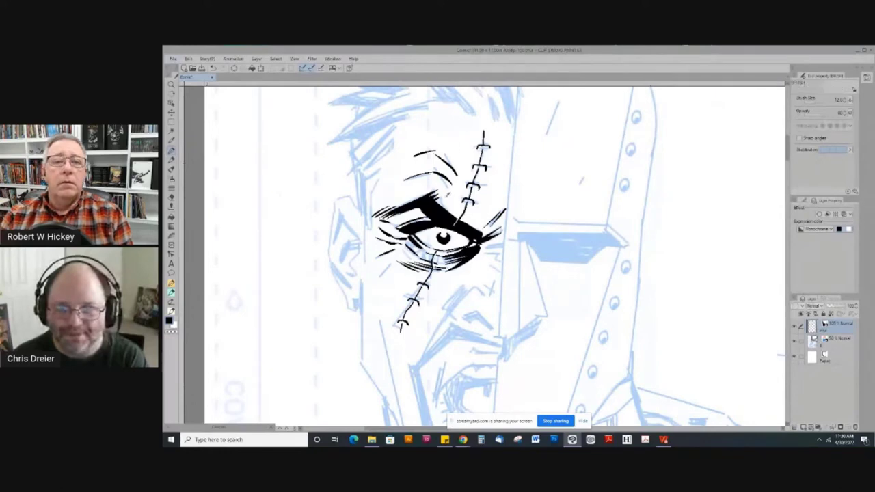
mouse_move(527, 165)
left_mouse_down()
mouse_move(526, 194)
mouse_move(519, 183)
mouse_move(518, 193)
left_mouse_up()
key("c")
key("ctrl+z")
key("ctrl+z")
key("ctrl+z")
key("ctrl+z")
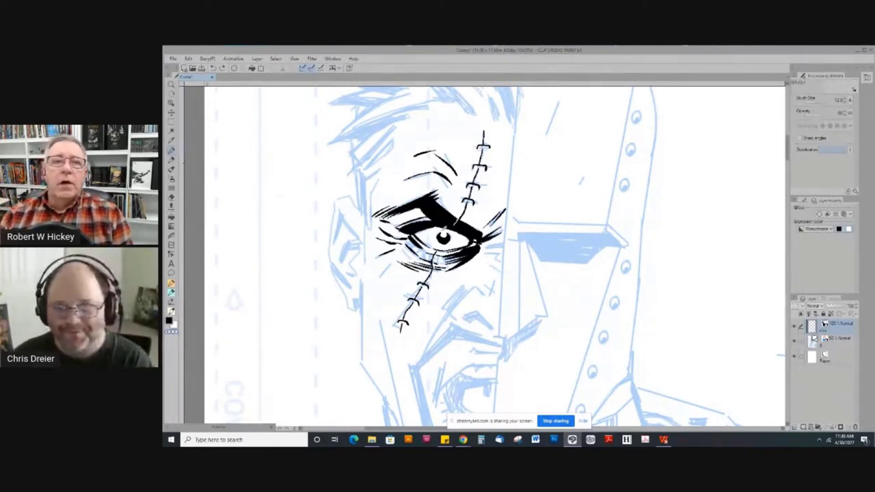
Ink the side of the face below the ear as one thin vertical line, redoing the first, heavier stroke
left_click_drag(310, 280, 301, 237)
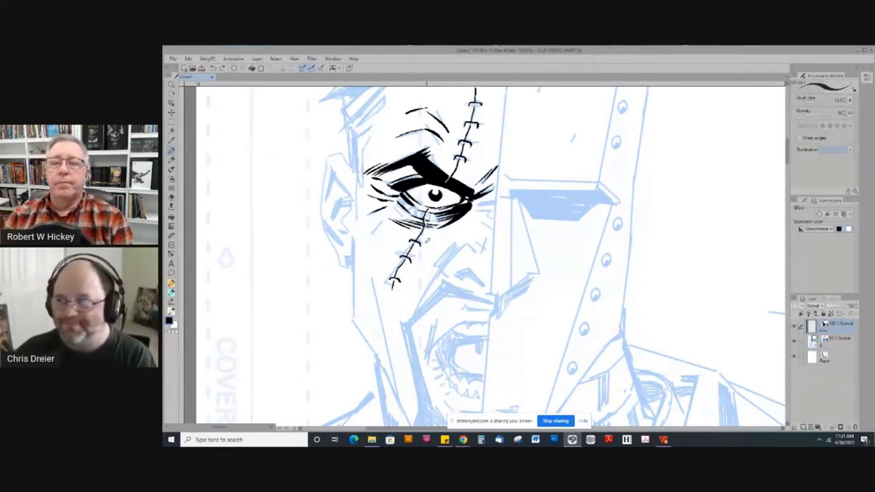
left_click_drag(512, 268, 516, 228)
scroll(485, 238, "down", 1)
left_click_drag(460, 241, 450, 289)
scroll(449, 289, "down", 1)
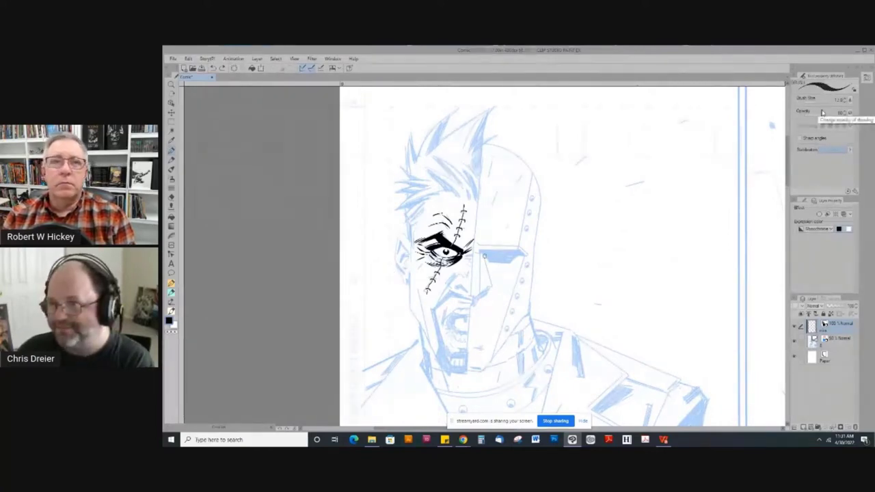
scroll(371, 280, "down", 2)
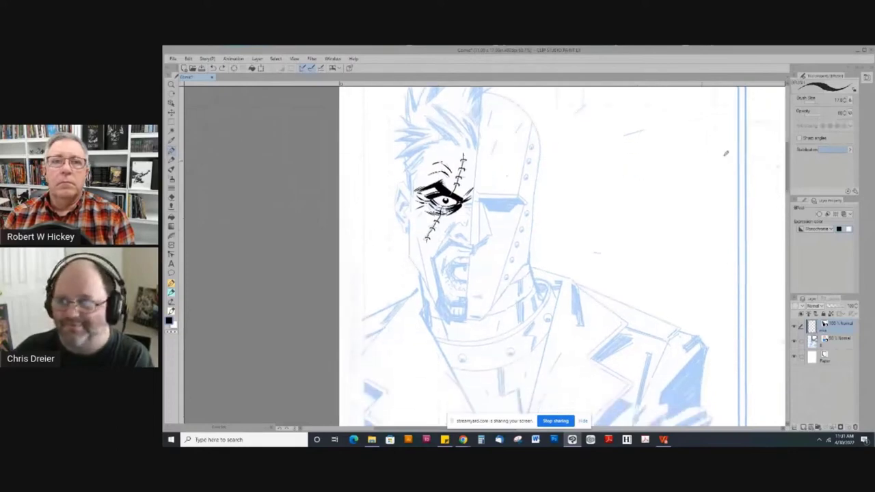
left_click_drag(363, 130, 603, 393)
left_click_drag(393, 199, 394, 254)
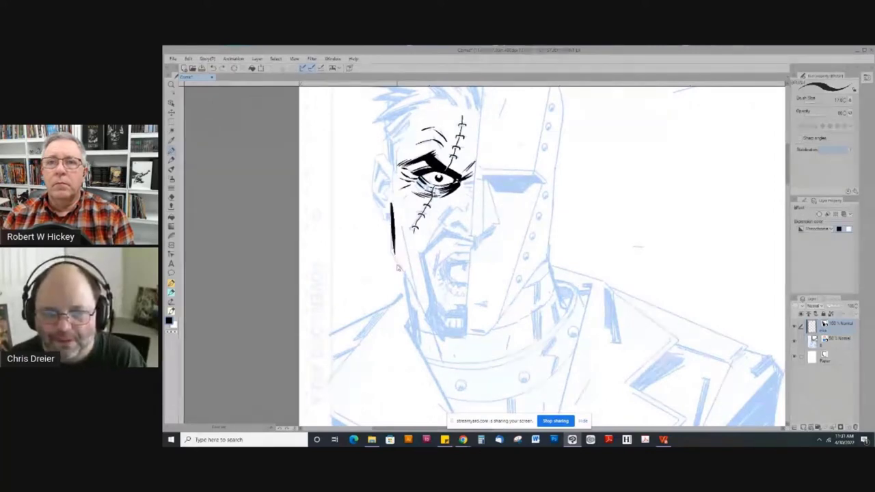
key("ctrl+z")
left_click_drag(392, 203, 394, 254)
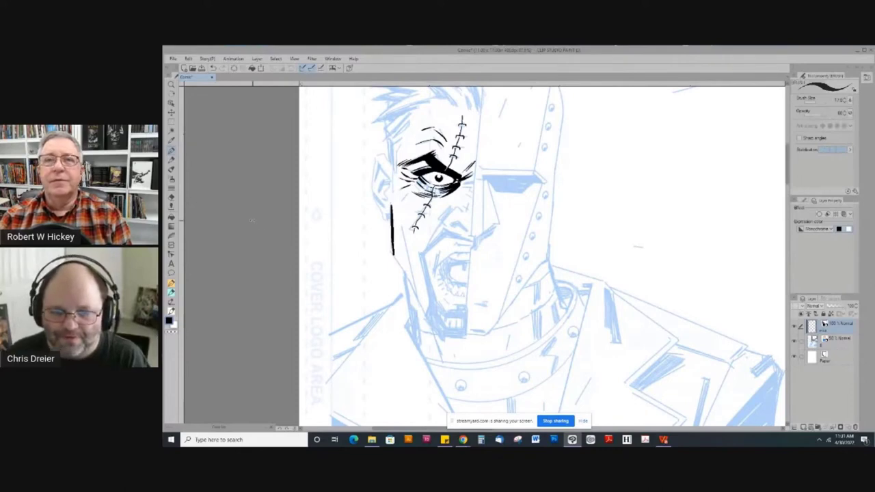
Ink the angled jawline down around the chin, with a tapered cheek line running down to meet it
left_click_drag(251, 220, 290, 125)
left_click_drag(402, 218, 408, 269)
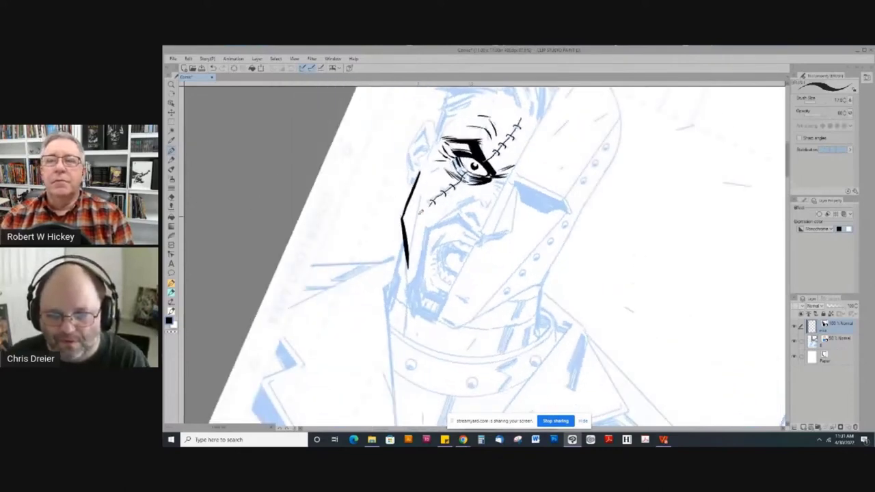
left_click_drag(419, 197, 407, 269)
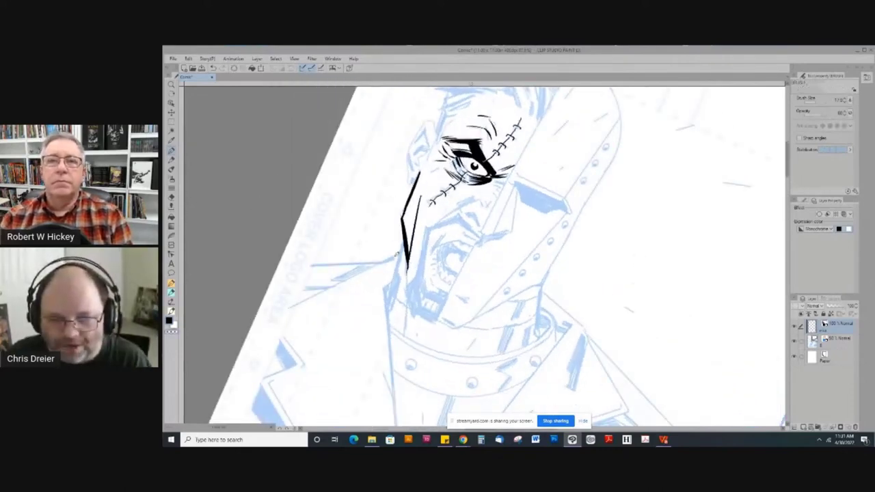
left_click_drag(351, 194, 456, 336)
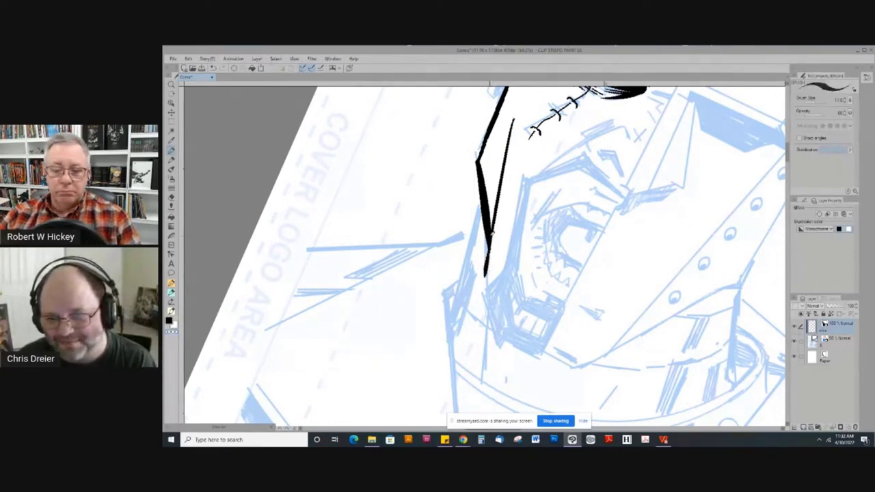
mouse_move(487, 259)
left_mouse_down()
mouse_move(499, 317)
mouse_move(527, 342)
left_mouse_up()
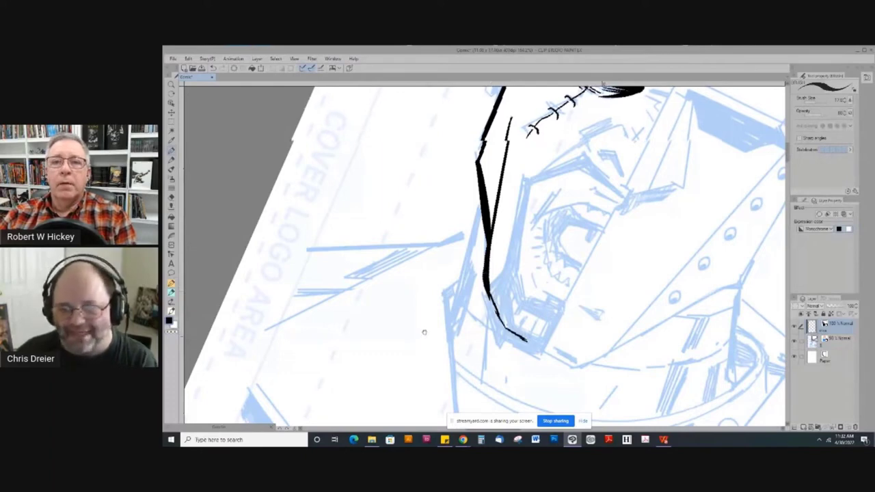
left_click_drag(423, 328, 385, 285)
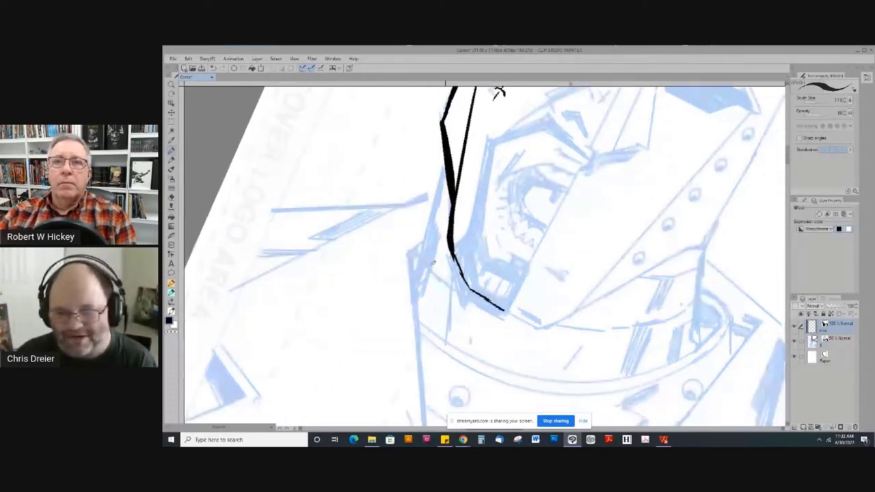
Ink the ear's outer contour from the temple around to the lobe, redoing the lower stroke so it reaches the jawline
left_click_drag(360, 127, 335, 240)
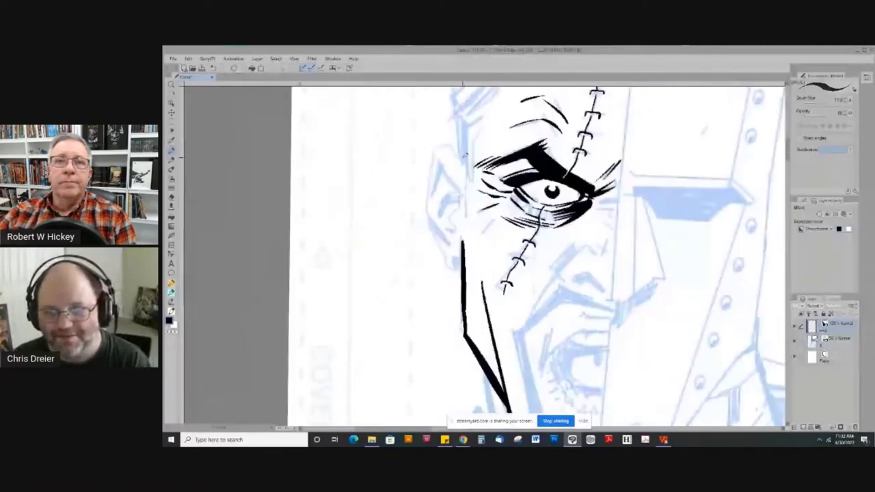
mouse_move(464, 162)
left_mouse_down()
mouse_move(444, 142)
mouse_move(431, 160)
mouse_move(435, 239)
left_mouse_up()
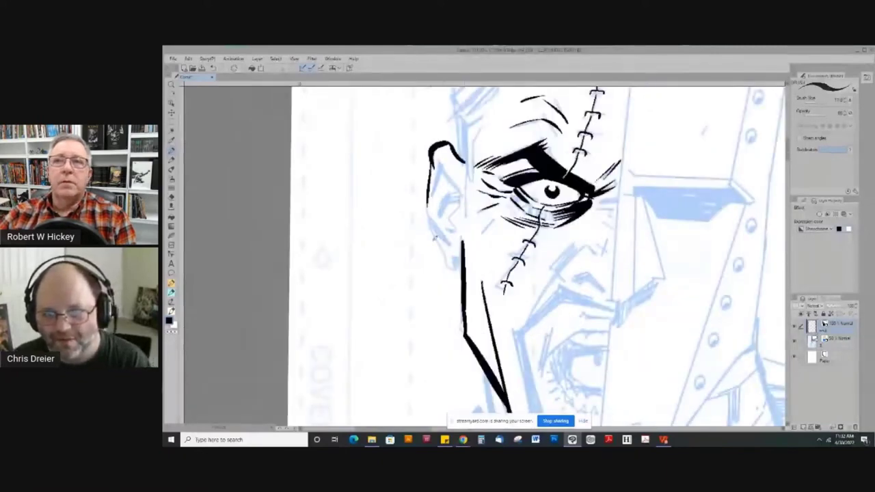
mouse_move(431, 153)
left_mouse_down()
mouse_move(426, 204)
mouse_move(445, 254)
left_mouse_up()
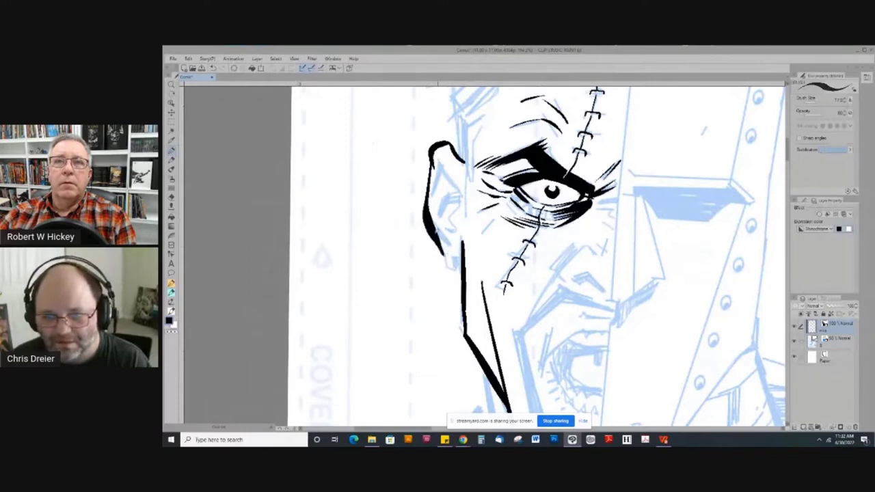
key("ctrl+z")
mouse_move(429, 189)
left_mouse_down()
mouse_move(435, 239)
mouse_move(458, 269)
mouse_move(464, 255)
left_mouse_up()
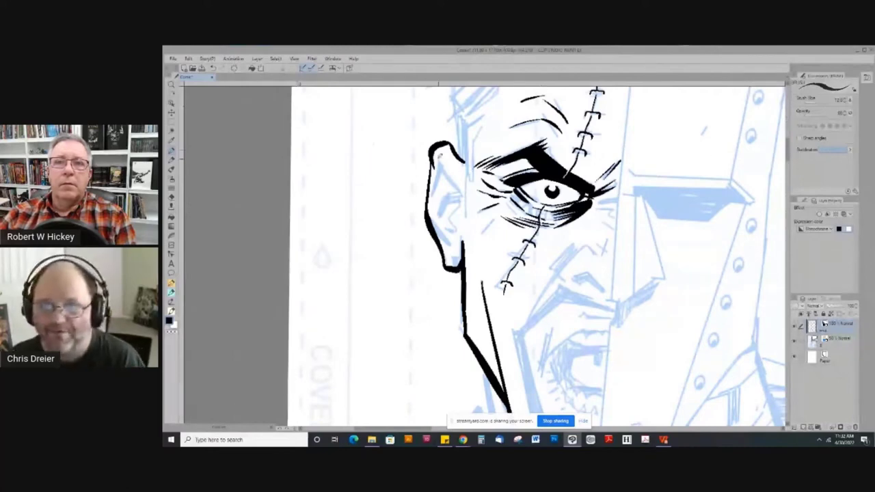
Ink the inner folds of the ear with a tapered upper fold, a small curved hollow and short marks near the lobe
left_click_drag(437, 154, 464, 196)
left_click_drag(442, 164, 434, 198)
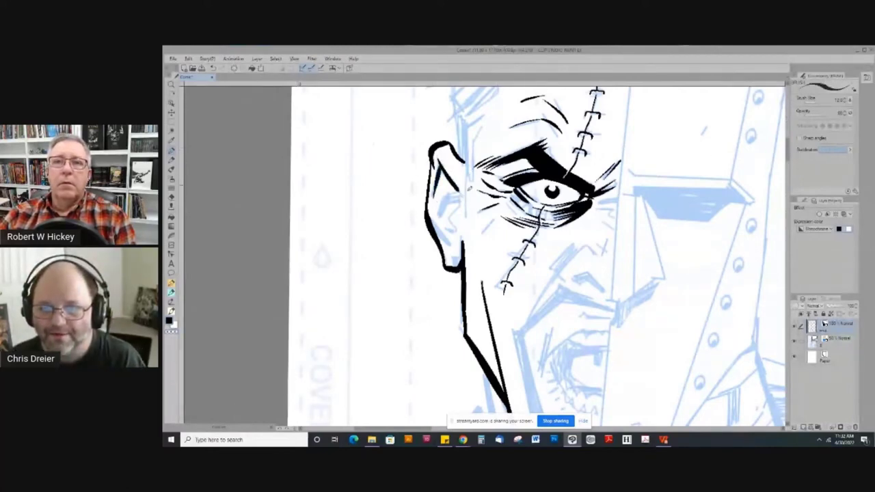
mouse_move(459, 191)
left_mouse_down()
mouse_move(459, 227)
mouse_move(444, 197)
left_mouse_up()
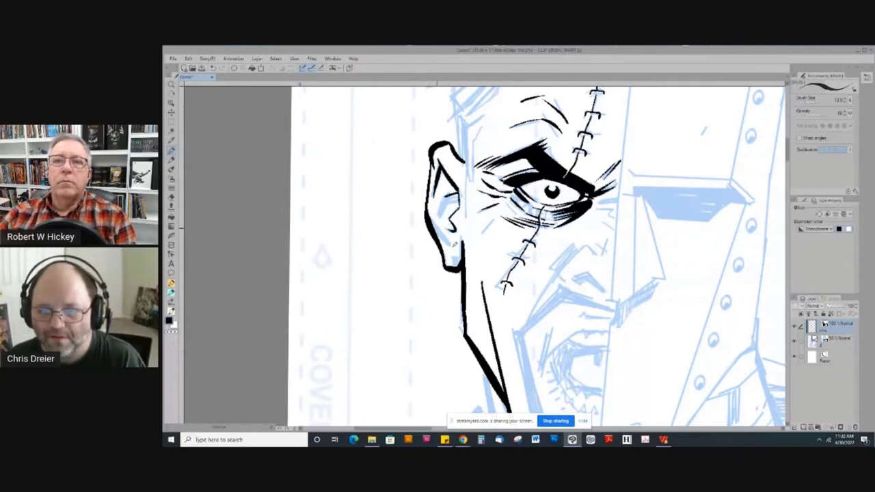
left_click_drag(451, 257, 456, 264)
left_click_drag(435, 226, 451, 244)
Refine the shading inside the ear with short strokes, switching between the drawing colour and transparent colour, and return the canvas to upright
mouse_move(312, 161)
left_mouse_down()
mouse_move(347, 128)
mouse_move(530, 99)
mouse_move(639, 206)
left_mouse_up()
left_click_drag(541, 278, 537, 301)
key("c")
left_click_drag(531, 294, 529, 311)
key("c")
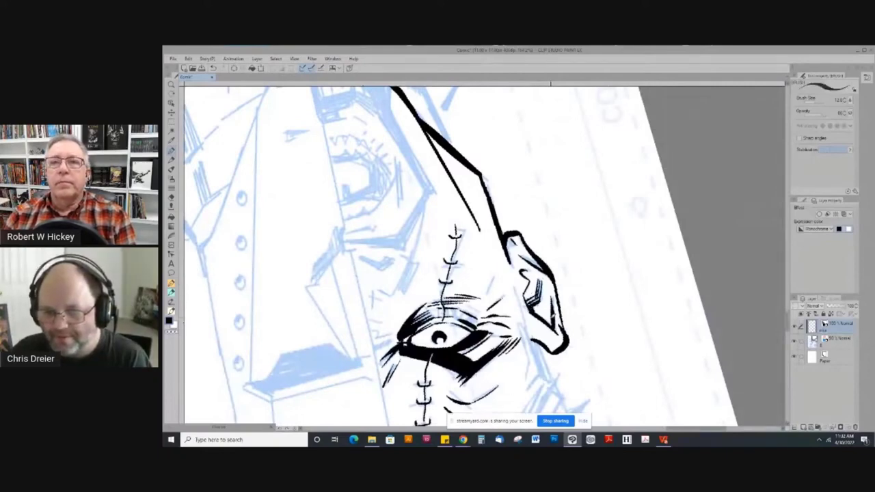
key("ctrl+at")
scroll(394, 236, "down", 2)
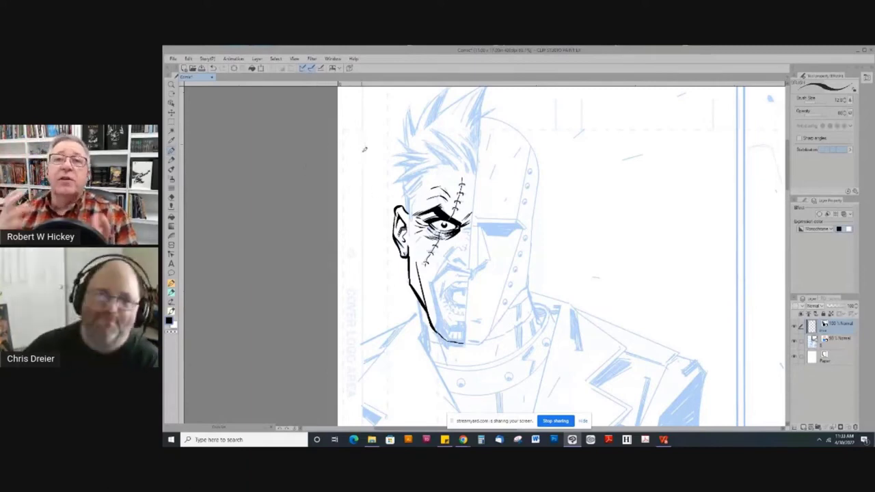
Ink two clusters of tapered hair strokes at the forehead hairline beside the mask edge, working on a rotated canvas
left_click_drag(373, 133, 359, 193)
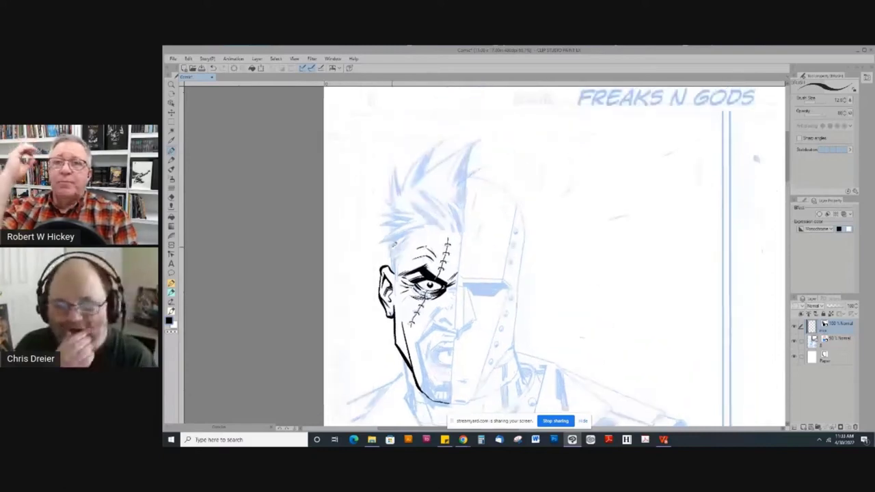
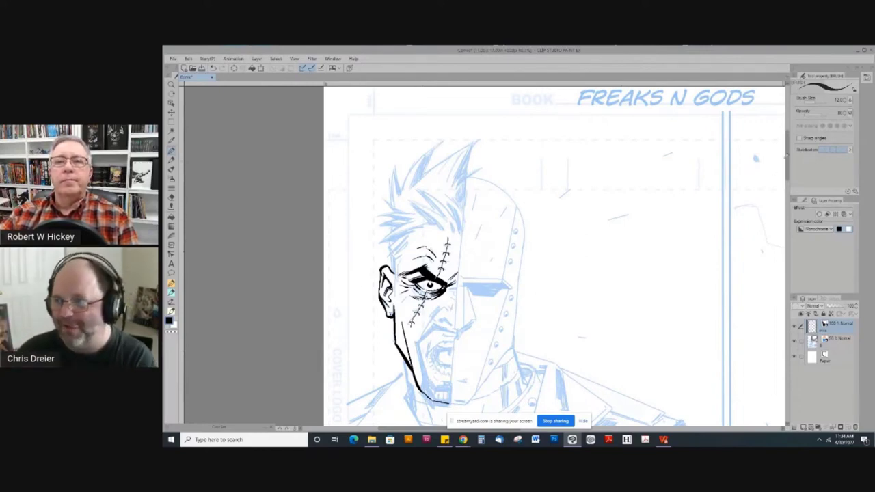
mouse_move(353, 217)
left_mouse_down()
mouse_move(358, 289)
mouse_move(396, 267)
mouse_move(415, 225)
mouse_move(350, 202)
left_mouse_up()
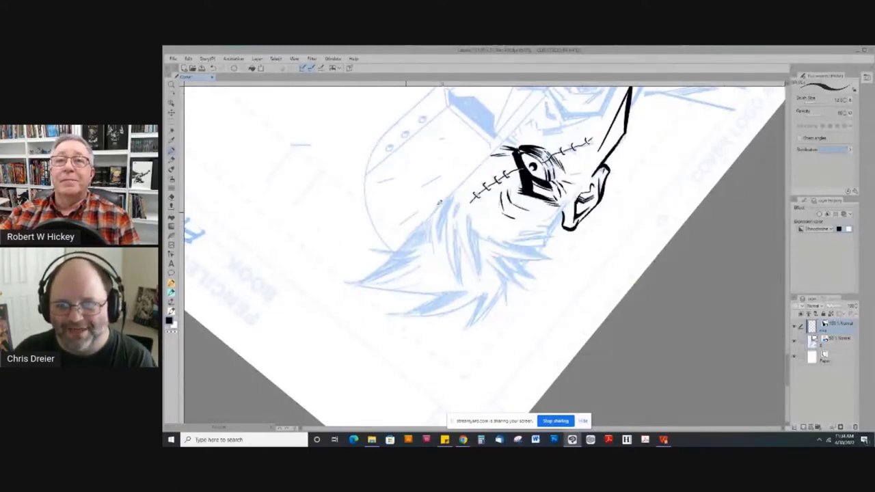
left_click_drag(476, 200, 504, 224)
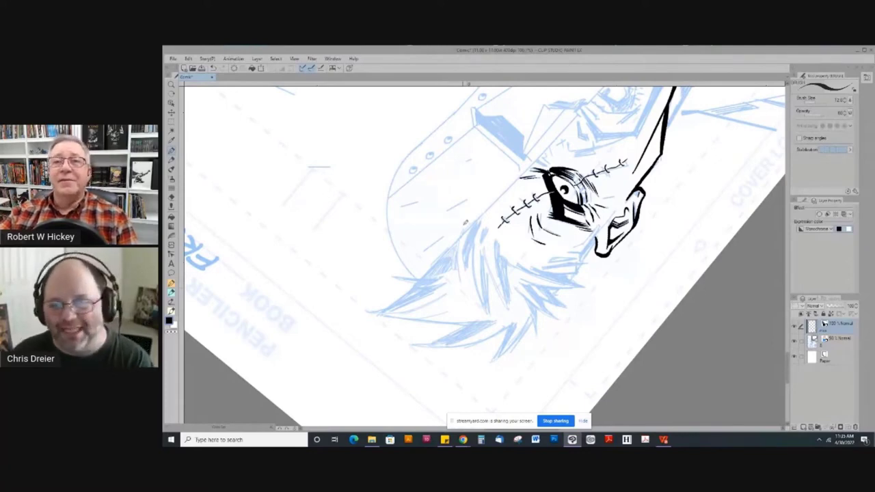
mouse_move(381, 172)
left_mouse_down()
mouse_move(386, 195)
mouse_move(399, 169)
left_mouse_up()
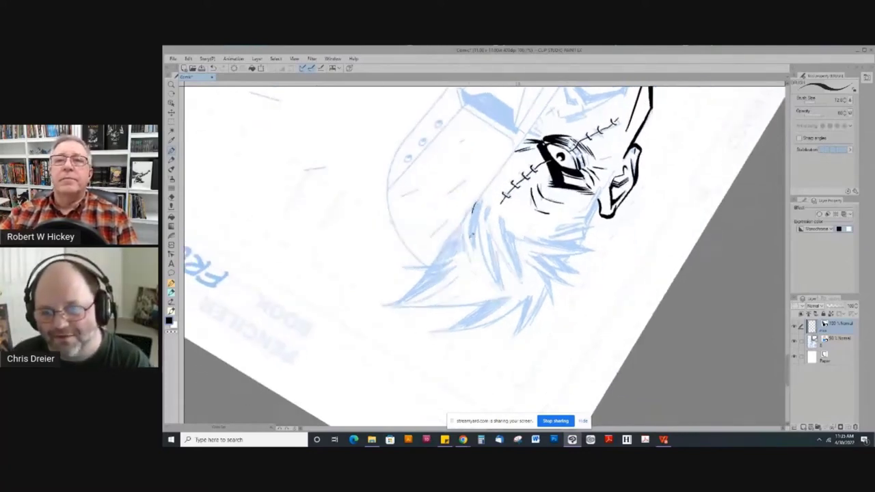
left_click_drag(479, 203, 473, 252)
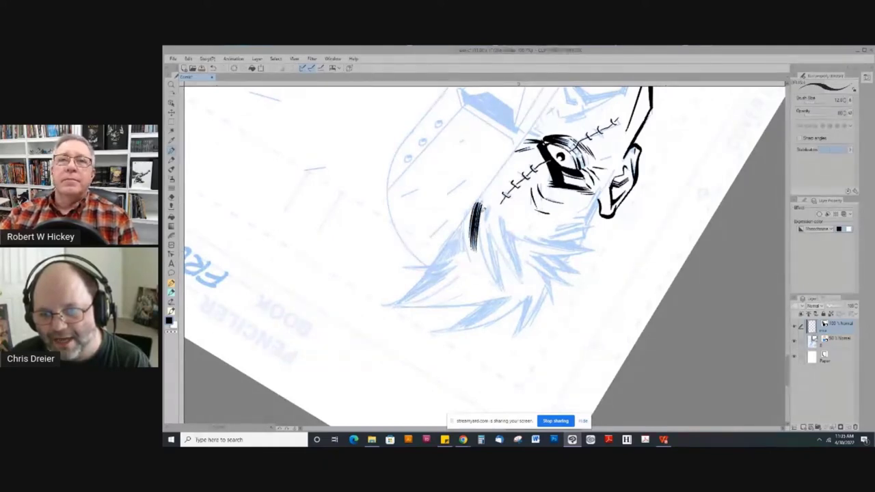
left_click_drag(482, 206, 487, 276)
left_click_drag(484, 231, 497, 283)
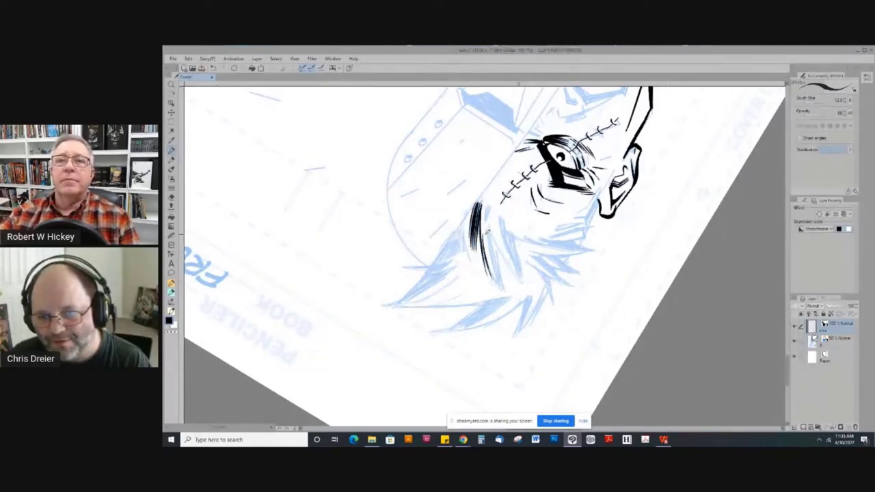
mouse_move(486, 230)
left_mouse_down()
mouse_move(489, 279)
mouse_move(500, 281)
left_mouse_up()
left_click_drag(489, 226, 500, 281)
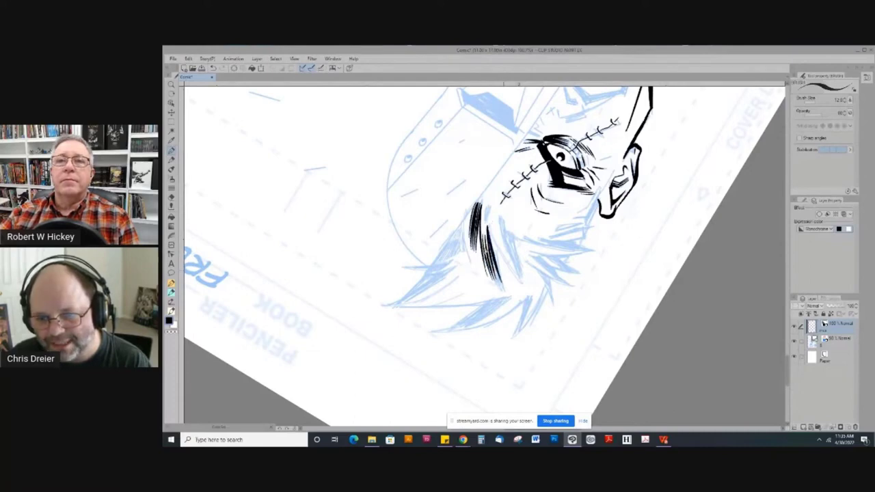
Widen the front hairline clump with a row of long tapered strokes toward the ear side, redoing the last stroke
mouse_move(410, 263)
left_mouse_down()
mouse_move(422, 289)
mouse_move(473, 330)
mouse_move(555, 251)
mouse_move(548, 275)
left_mouse_up()
left_click_drag(466, 215, 450, 281)
left_click_drag(467, 214, 464, 264)
left_click_drag(472, 225, 468, 267)
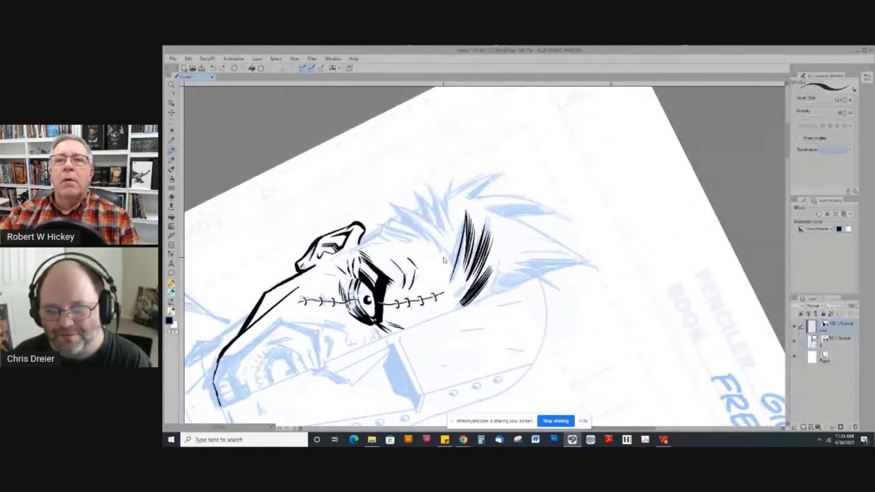
key("ctrl+z")
left_click_drag(479, 229, 467, 267)
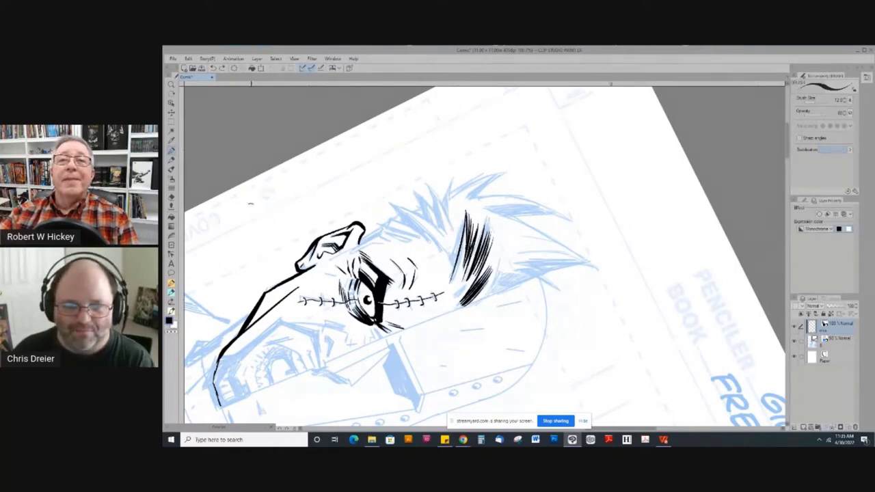
Ink the dark tuft on the ear side of the front hair clump, redoing it as separate tapered strokes
left_click_drag(250, 203, 267, 174)
left_click_drag(328, 271, 383, 248)
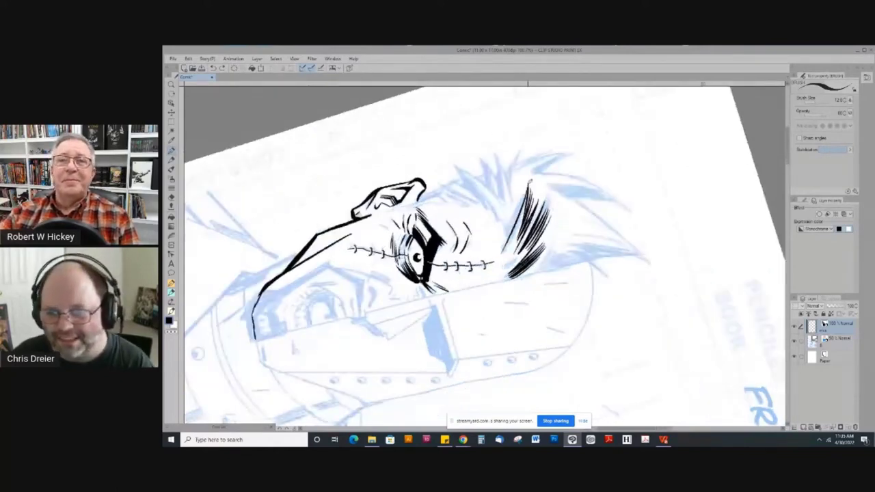
left_click_drag(527, 186, 503, 243)
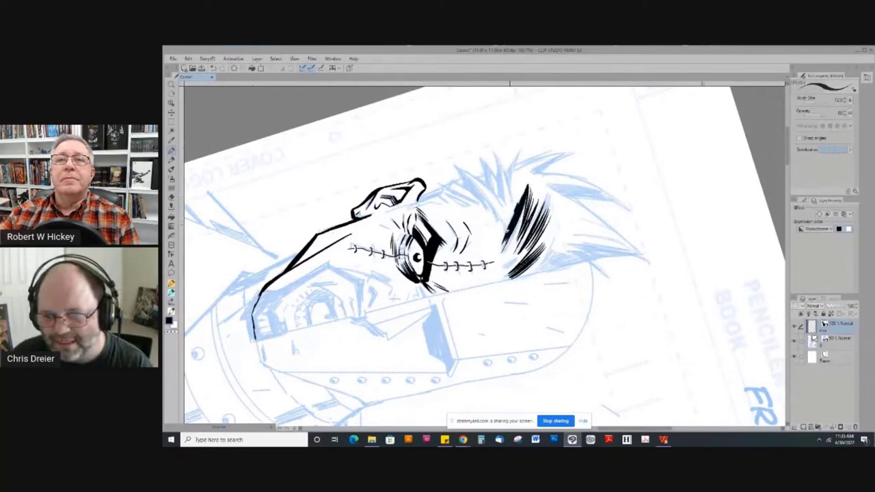
mouse_move(516, 205)
left_mouse_down()
mouse_move(504, 235)
mouse_move(500, 228)
left_mouse_up()
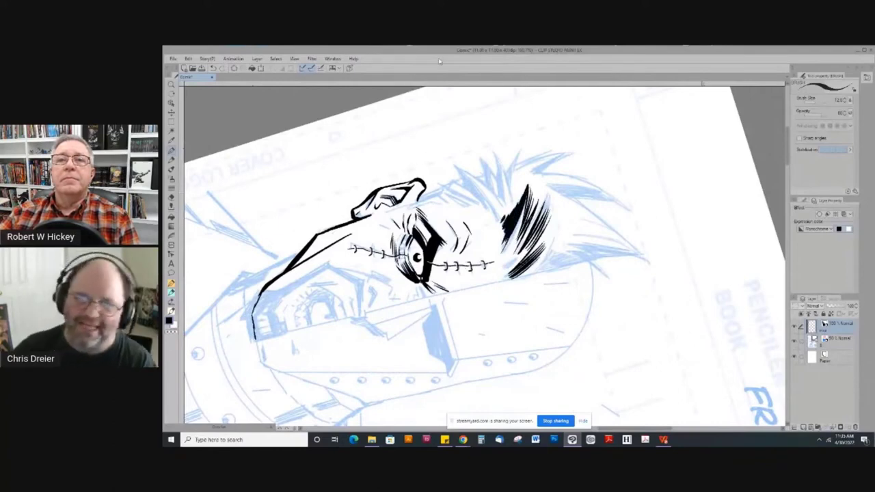
mouse_move(295, 211)
left_mouse_down()
mouse_move(341, 151)
mouse_move(413, 138)
mouse_move(603, 275)
mouse_move(597, 298)
left_mouse_up()
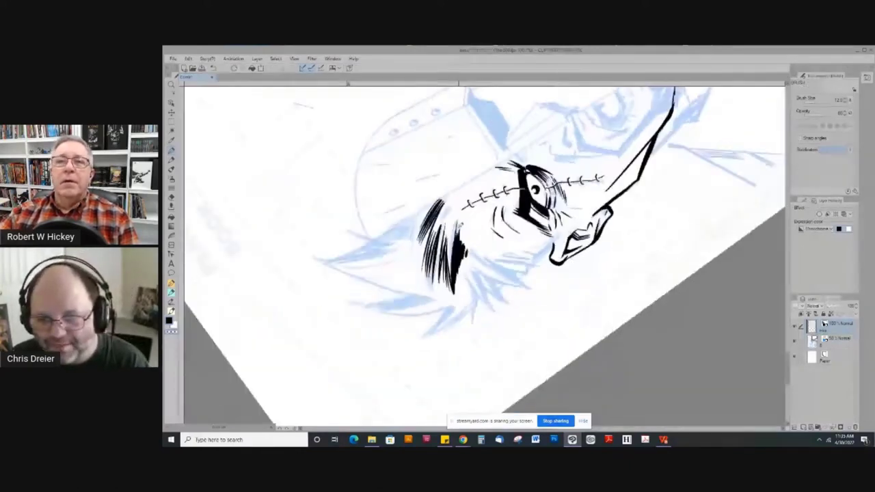
left_click_drag(461, 224, 457, 272)
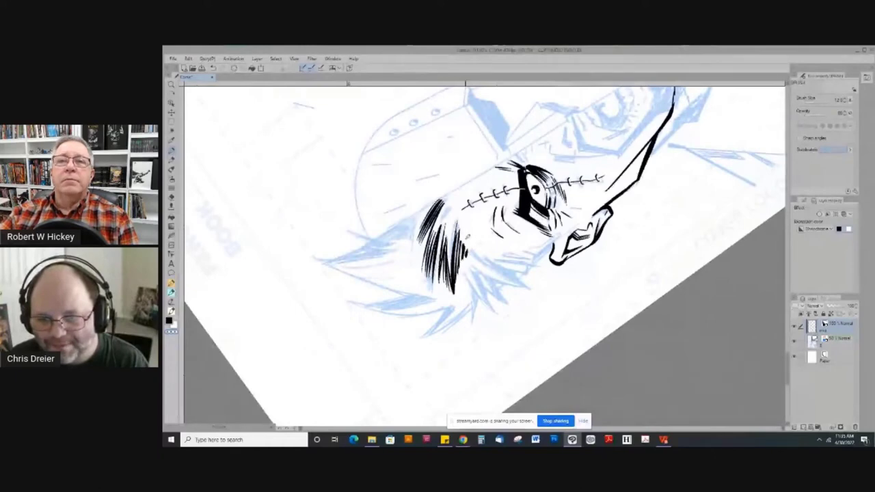
mouse_move(459, 230)
left_mouse_down()
mouse_move(458, 285)
mouse_move(462, 260)
left_mouse_up()
left_click_drag(467, 239, 465, 257)
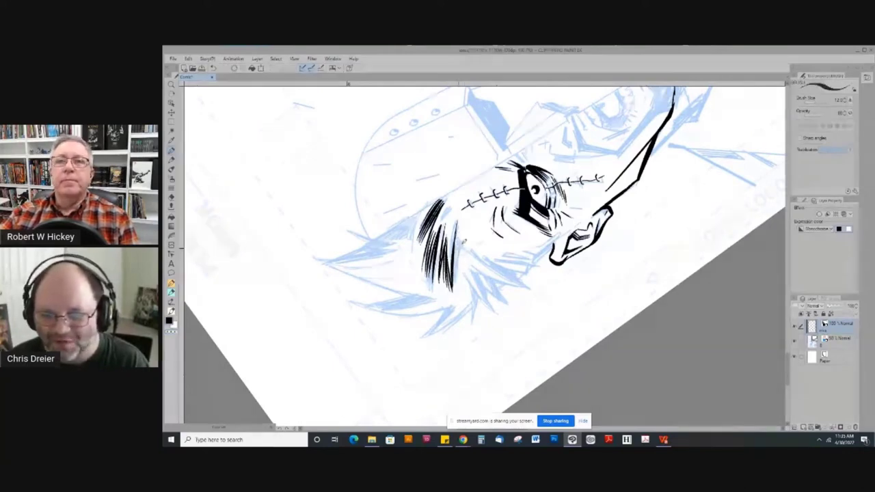
mouse_move(459, 237)
left_mouse_down()
mouse_move(453, 287)
mouse_move(469, 272)
left_mouse_up()
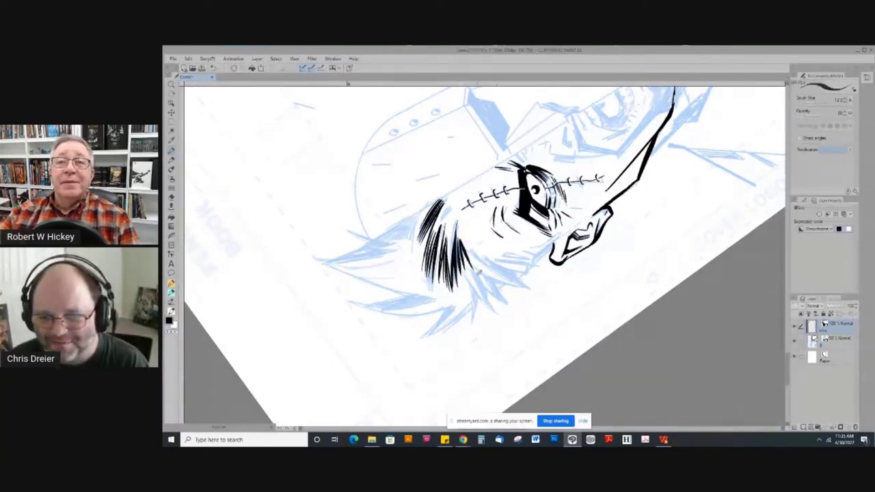
Ink the swept hair tuft along the hairline toward the temple with overlapping tapered strokes, and return the canvas to upright
left_click_drag(263, 207, 419, 101)
left_click_drag(479, 256, 485, 293)
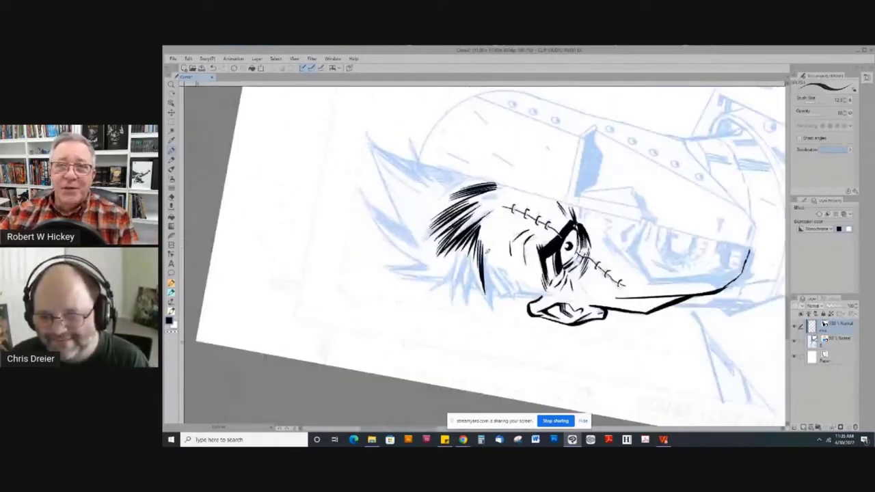
left_click_drag(486, 251, 503, 302)
left_click_drag(484, 249, 491, 305)
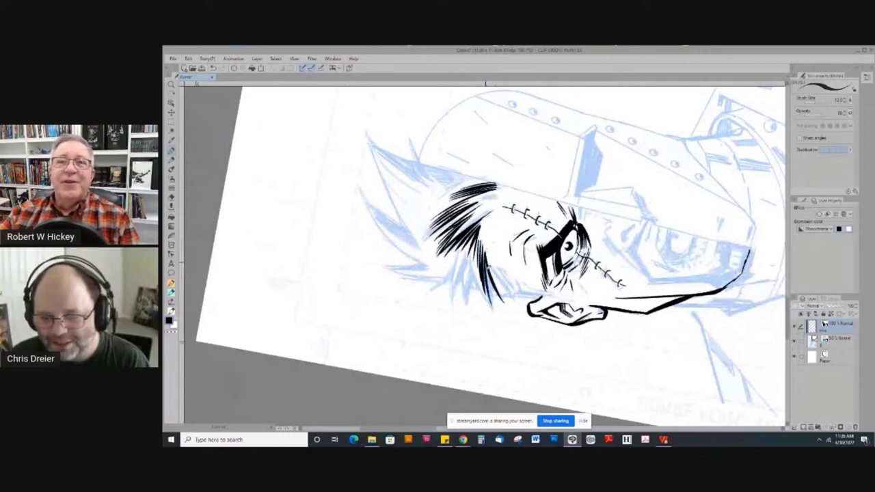
left_click_drag(485, 263, 500, 304)
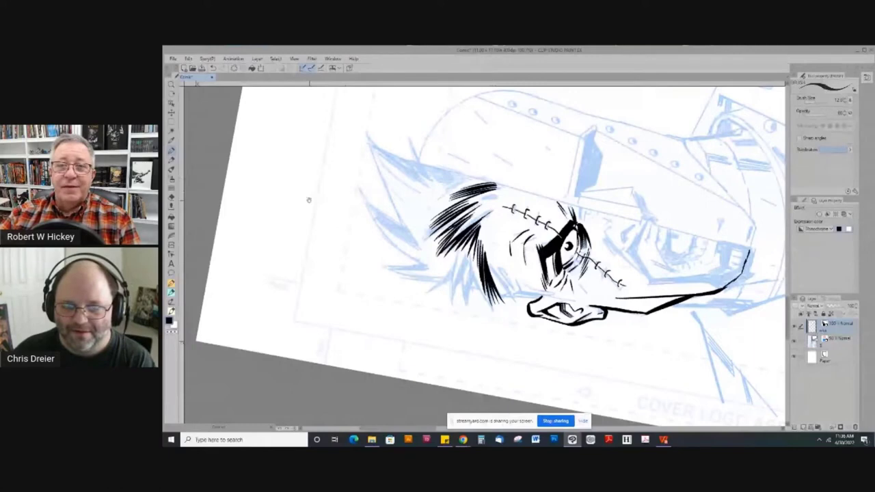
double_click(328, 229)
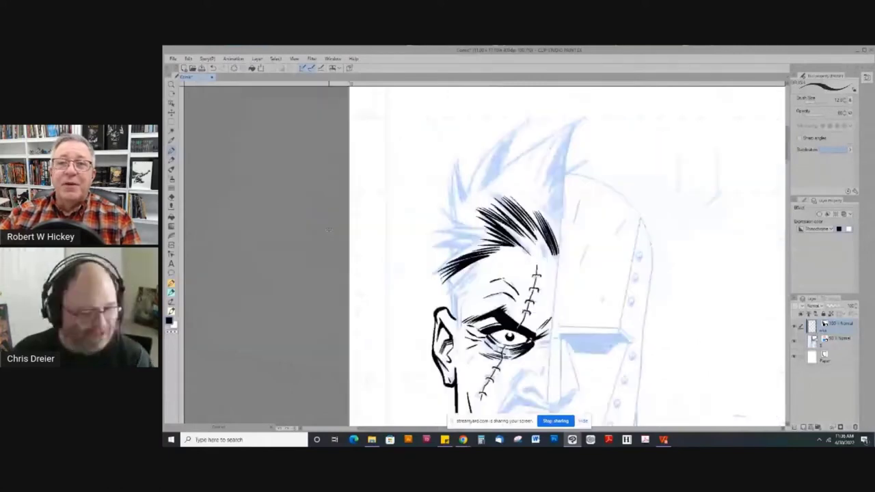
left_click_drag(329, 229, 313, 198)
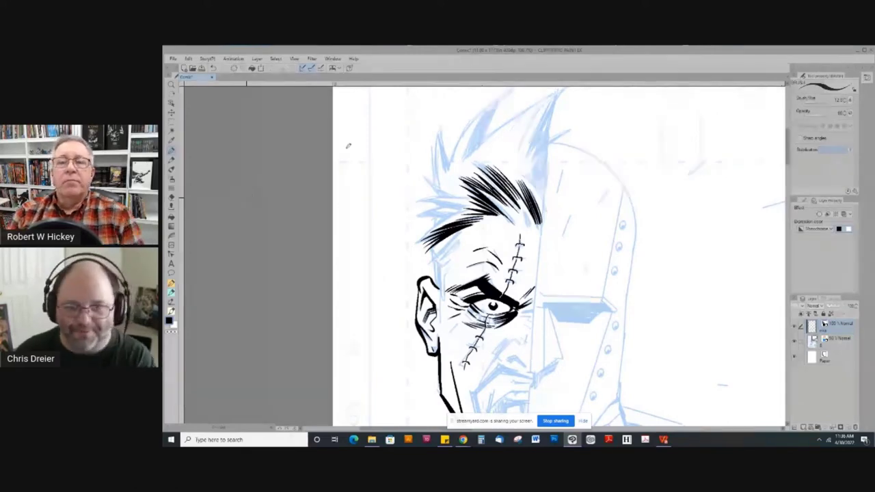
Ink the pointed sideburn between the temple and the ear, touching it up by switching between drawing and transparent colour
left_click_drag(337, 155, 543, 389)
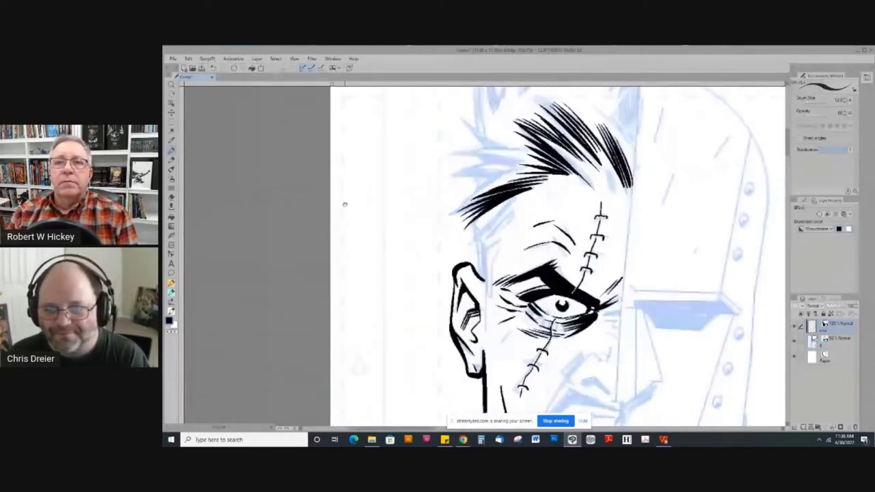
left_click_drag(473, 293, 461, 273)
left_click_drag(462, 205, 464, 251)
mouse_move(472, 221)
left_mouse_down()
mouse_move(479, 287)
mouse_move(485, 235)
mouse_move(476, 284)
left_mouse_up()
key("c")
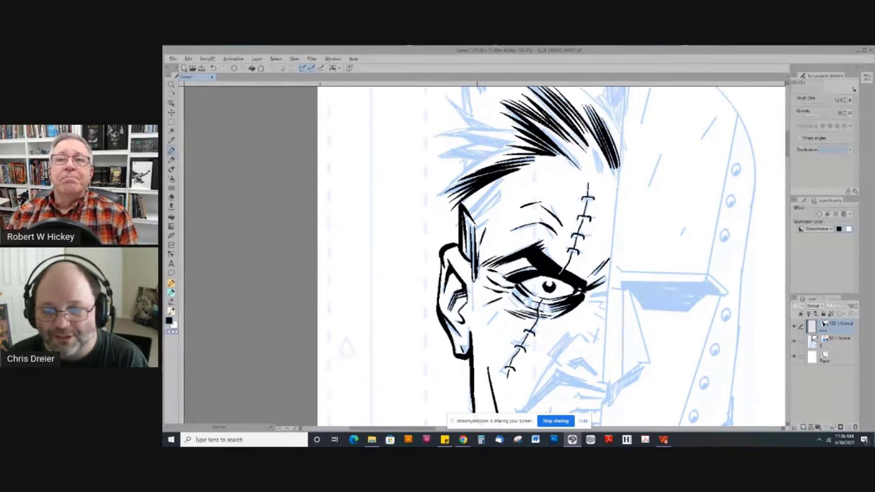
key("c")
left_click_drag(477, 275, 472, 301)
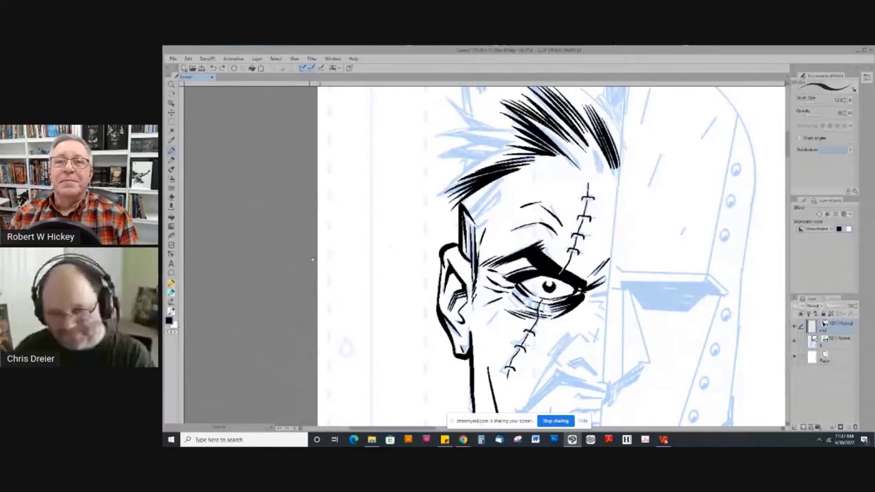
Rotate the canvas and thicken the hairline tuft beside the mask with short tapered strokes along its forehead side
mouse_move(278, 231)
left_mouse_down()
mouse_move(273, 213)
mouse_move(332, 163)
mouse_move(212, 145)
left_mouse_up()
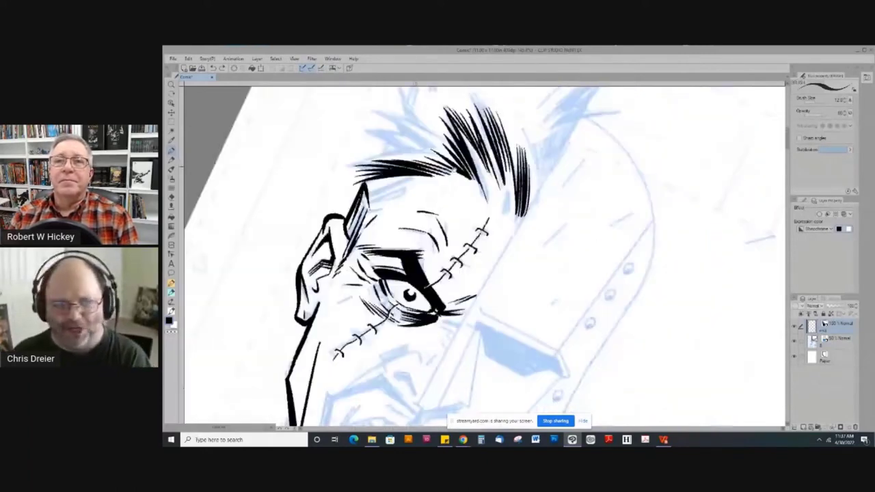
left_click_drag(454, 171, 468, 167)
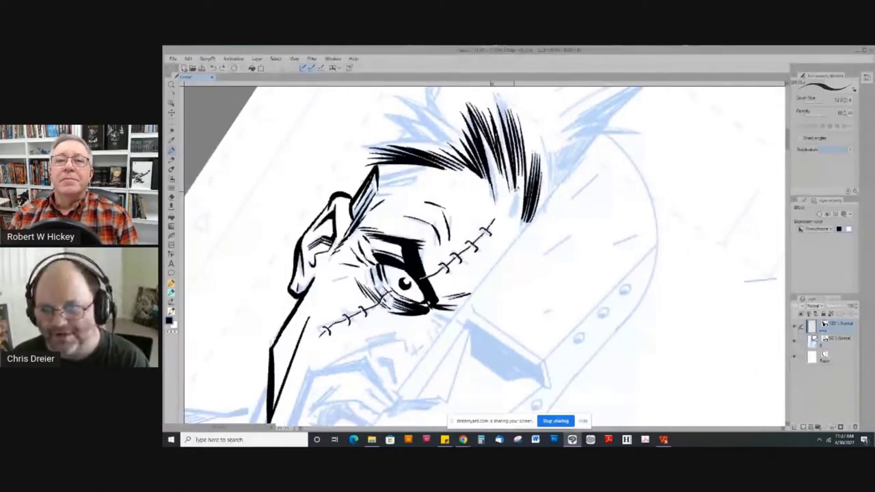
mouse_move(508, 211)
left_mouse_down()
mouse_move(518, 186)
mouse_move(511, 214)
left_mouse_up()
left_click_drag(520, 184, 513, 236)
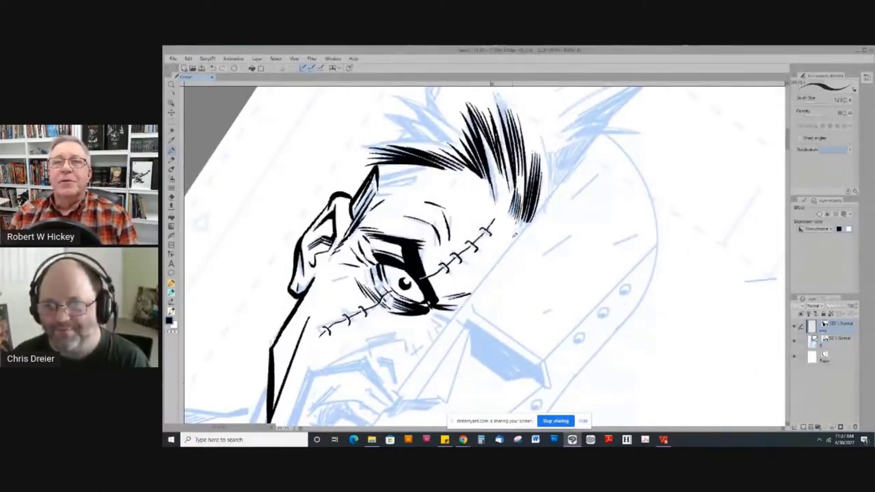
Ink a curved hair tuft behind the hairline along the mask edge, redoing its base stroke and adding tapered tips
left_click_drag(264, 127, 316, 94)
left_click_drag(550, 223, 570, 159)
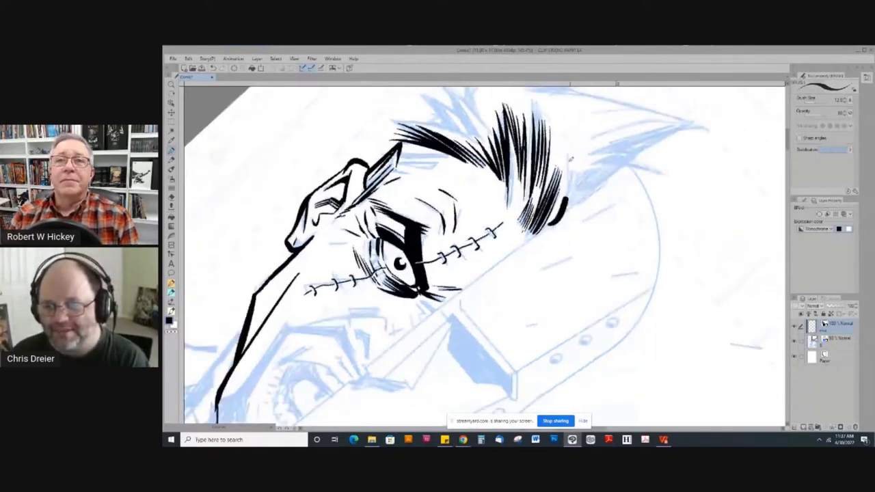
key("ctrl+z")
mouse_move(552, 223)
left_mouse_down()
mouse_move(575, 156)
mouse_move(568, 209)
left_mouse_up()
left_click_drag(586, 177, 561, 212)
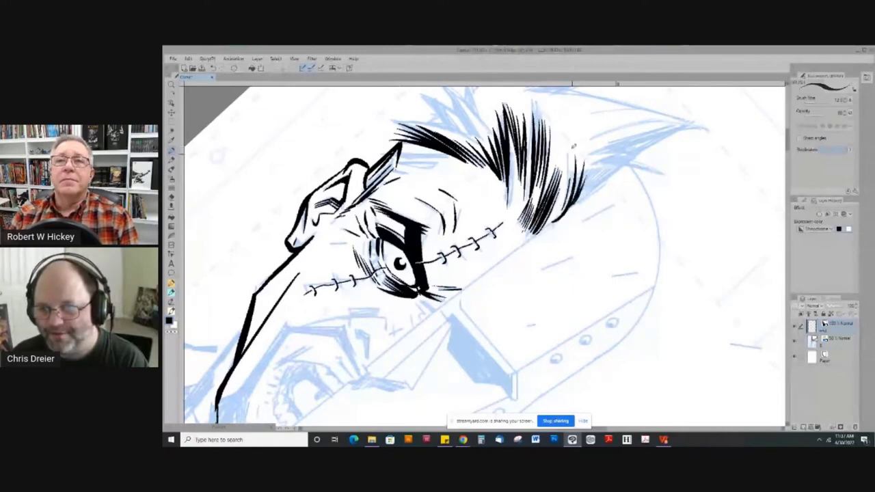
mouse_move(575, 145)
left_mouse_down()
mouse_move(568, 179)
mouse_move(567, 167)
left_mouse_up()
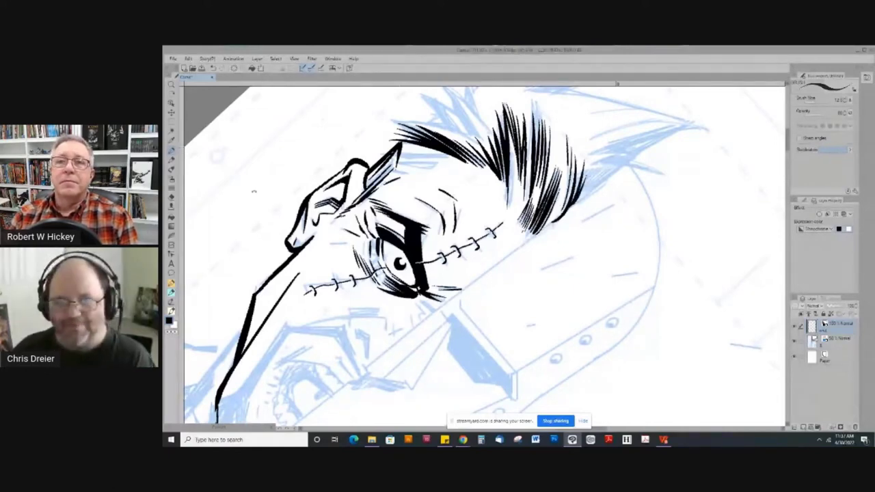
Turn the canvas nearly upside down and ink the lowest hair spike overlapping the mask edge with long tapered strokes
left_click_drag(254, 192, 278, 334)
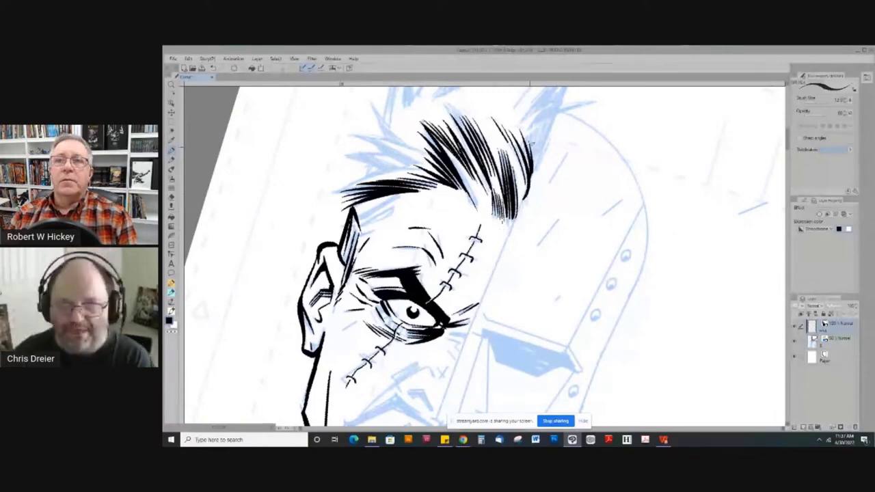
mouse_move(272, 176)
left_mouse_down()
mouse_move(284, 261)
mouse_move(581, 161)
mouse_move(437, 210)
left_mouse_up()
mouse_move(335, 135)
left_mouse_down()
mouse_move(382, 153)
mouse_move(399, 208)
mouse_move(385, 385)
mouse_move(355, 235)
mouse_move(380, 111)
left_mouse_up()
left_click_drag(455, 231, 442, 278)
mouse_move(455, 232)
left_mouse_down()
mouse_move(439, 284)
mouse_move(449, 251)
mouse_move(414, 300)
left_mouse_up()
mouse_move(471, 253)
left_mouse_down()
mouse_move(401, 310)
mouse_move(470, 259)
left_mouse_up()
mouse_move(414, 310)
left_mouse_down()
mouse_move(470, 259)
mouse_move(442, 300)
left_mouse_up()
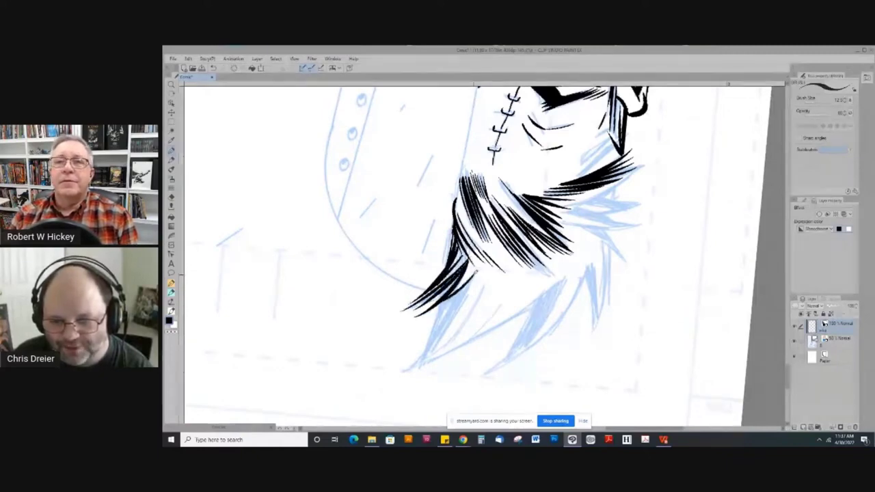
Ink the tall front hair spike beside the mask, darkening its mask side and adding long tapered lines up to its tip
left_click_drag(478, 270, 413, 361)
left_click_drag(469, 285, 418, 345)
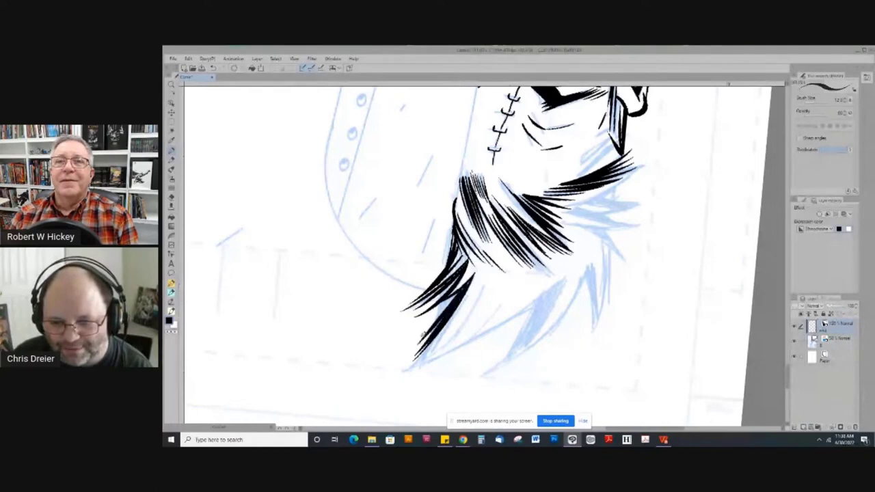
mouse_move(457, 292)
left_mouse_down()
mouse_move(417, 334)
mouse_move(441, 305)
left_mouse_up()
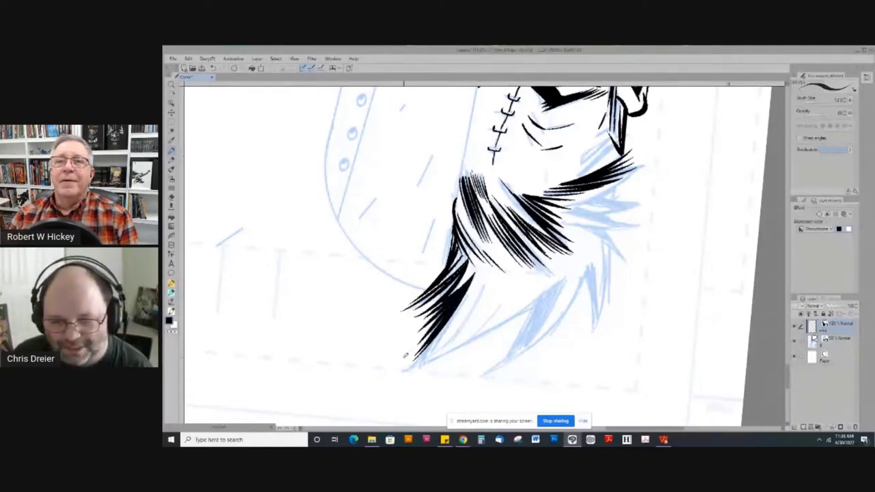
mouse_move(291, 304)
left_mouse_down()
mouse_move(294, 265)
mouse_move(558, 145)
mouse_move(351, 109)
left_mouse_up()
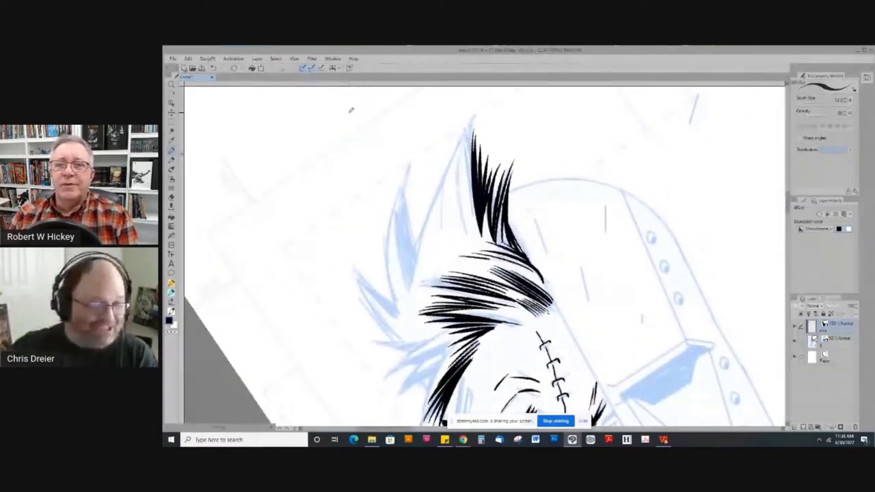
left_click_drag(472, 119, 468, 234)
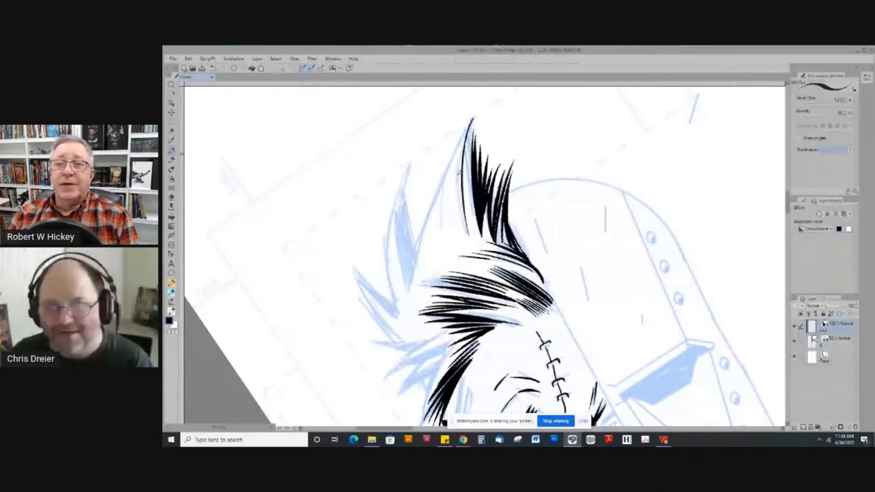
left_click_drag(461, 160, 465, 231)
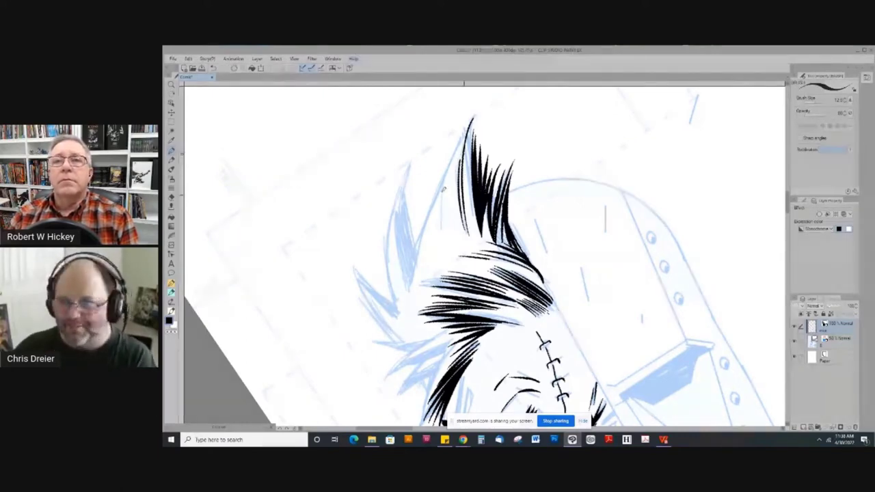
Hatch the inside of the tall front spike with a cluster of thin tapered strokes, redoing the stray ones
key("ctrl+at")
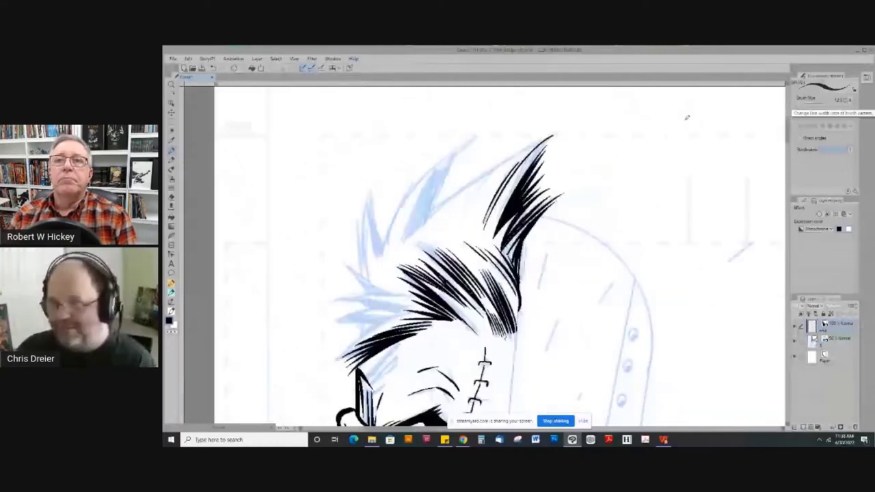
left_click_drag(687, 117, 615, 273)
left_click_drag(323, 236, 301, 156)
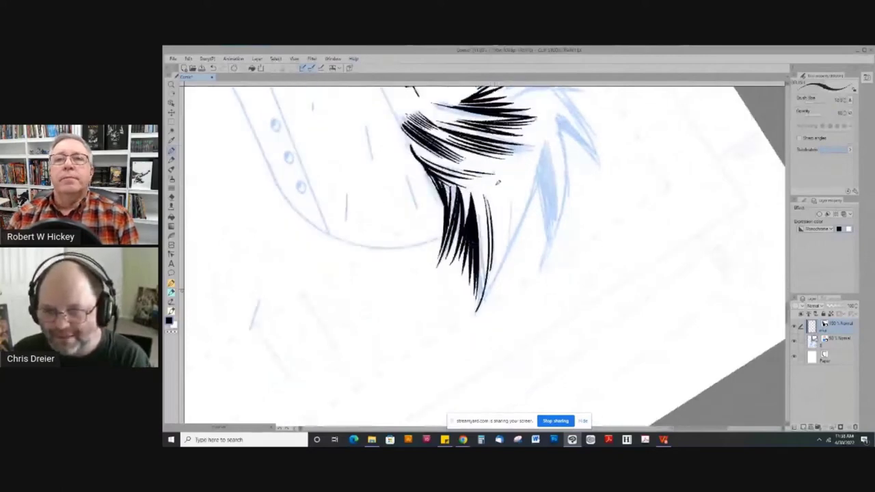
left_click_drag(496, 185, 499, 204)
mouse_move(499, 182)
left_mouse_down()
mouse_move(509, 238)
mouse_move(501, 261)
left_mouse_up()
key("ctrl+z")
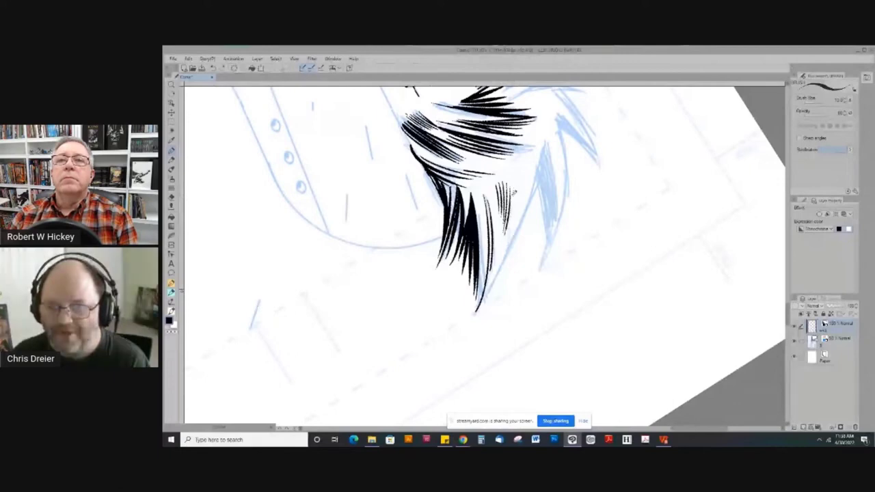
left_click_drag(513, 184, 506, 239)
key("ctrl+z")
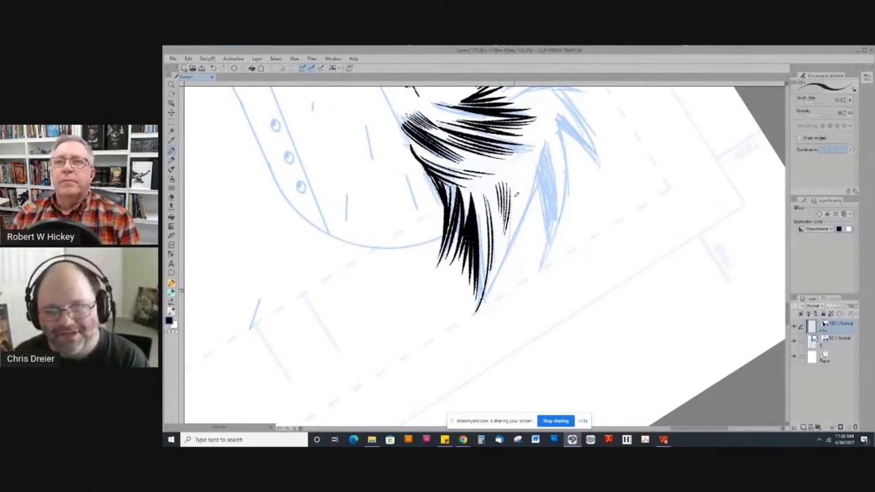
left_click_drag(515, 187, 505, 255)
Ink the rear edge of the tall front spike with overlapping strokes from its base to its tip
left_click_drag(544, 140, 510, 258)
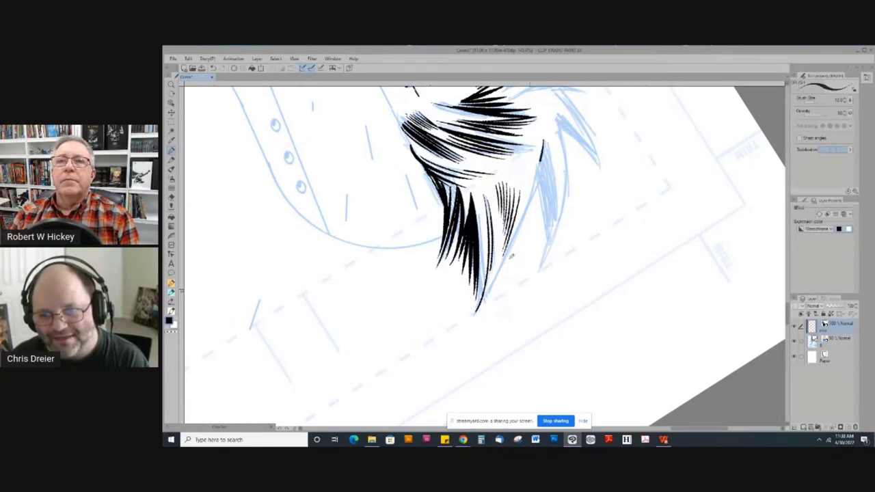
left_click_drag(541, 161, 488, 294)
left_click_drag(525, 207, 484, 298)
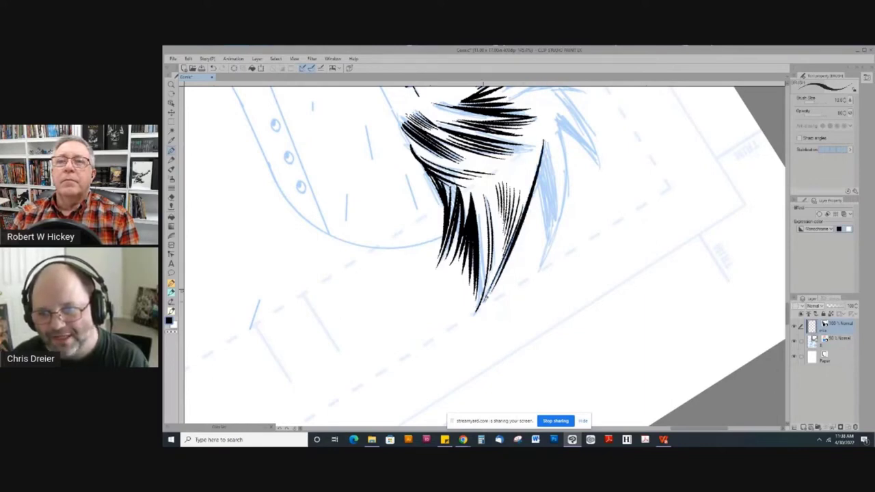
Ink the second hair spike behind the front one, filling its shadow with tapered strokes and outlining its outer edge
left_click_drag(545, 141, 539, 253)
left_click_drag(555, 168, 542, 237)
left_click_drag(555, 194, 538, 264)
left_click_drag(544, 159, 530, 218)
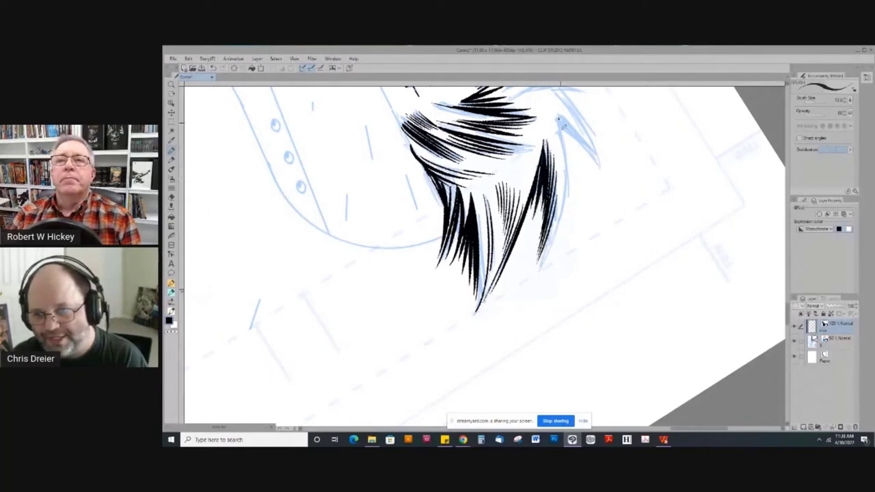
left_click_drag(559, 119, 548, 245)
left_click_drag(569, 148, 546, 250)
left_click_drag(571, 180, 538, 261)
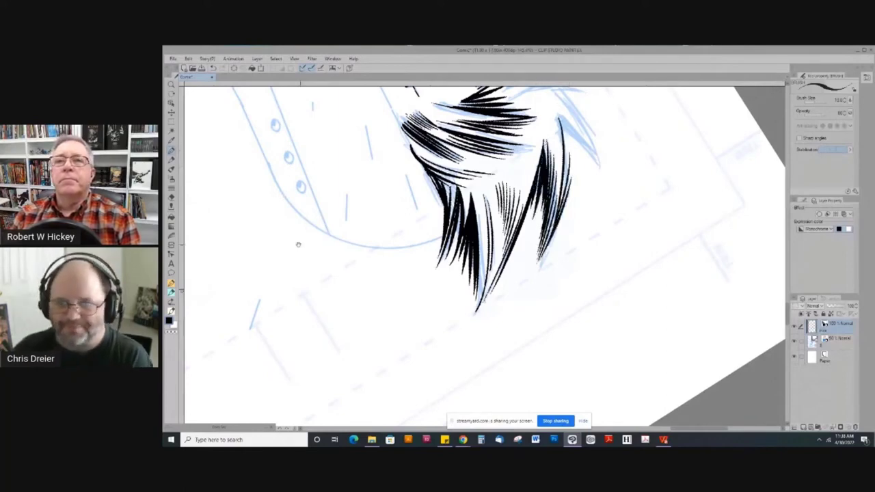
Ink the short side tufts above the ear with fanned tapered strokes, undoing the strokes that overshoot
mouse_move(298, 244)
left_mouse_down()
mouse_move(284, 215)
mouse_move(369, 141)
mouse_move(330, 210)
mouse_move(382, 95)
mouse_move(339, 158)
mouse_move(377, 103)
left_mouse_up()
left_click_drag(450, 193, 453, 266)
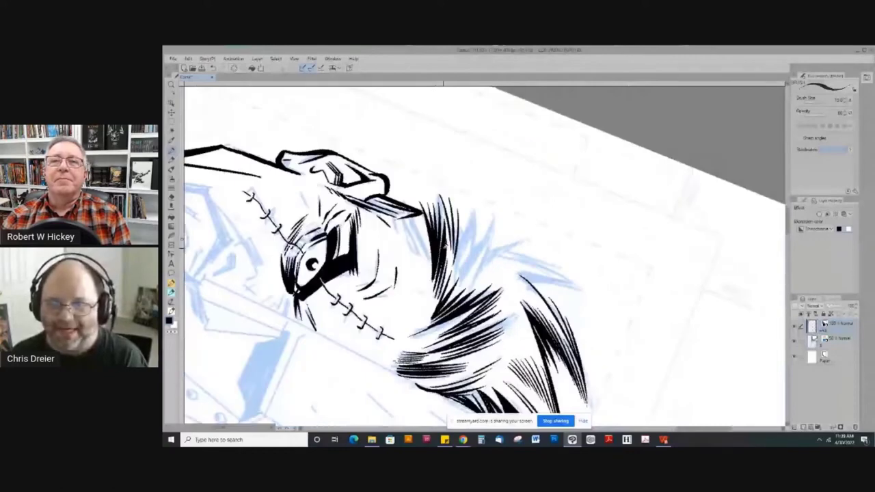
key("ctrl+z")
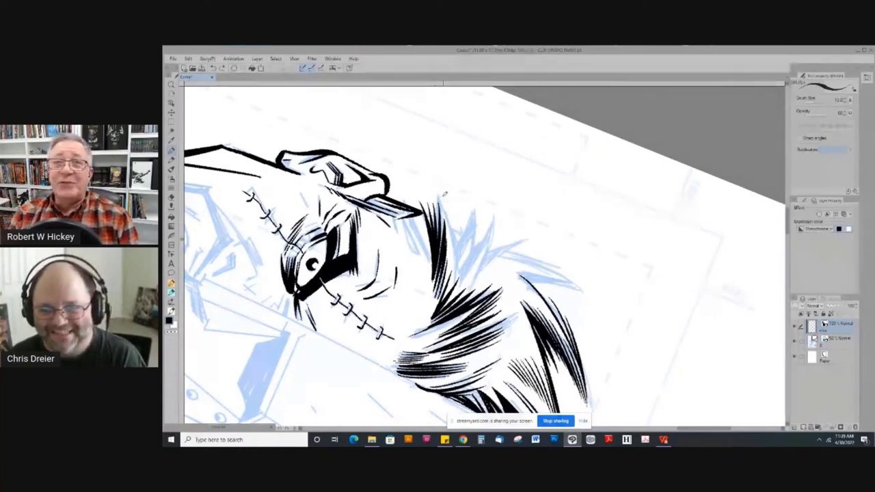
mouse_move(456, 203)
left_mouse_down()
mouse_move(443, 265)
mouse_move(461, 235)
left_mouse_up()
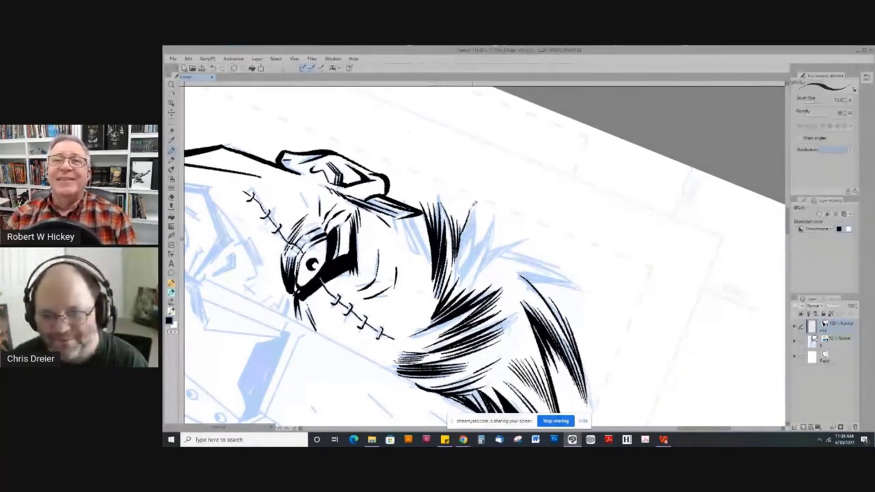
left_click_drag(477, 206, 451, 268)
mouse_move(497, 209)
left_mouse_down()
mouse_move(454, 272)
mouse_move(473, 280)
mouse_move(488, 255)
left_mouse_up()
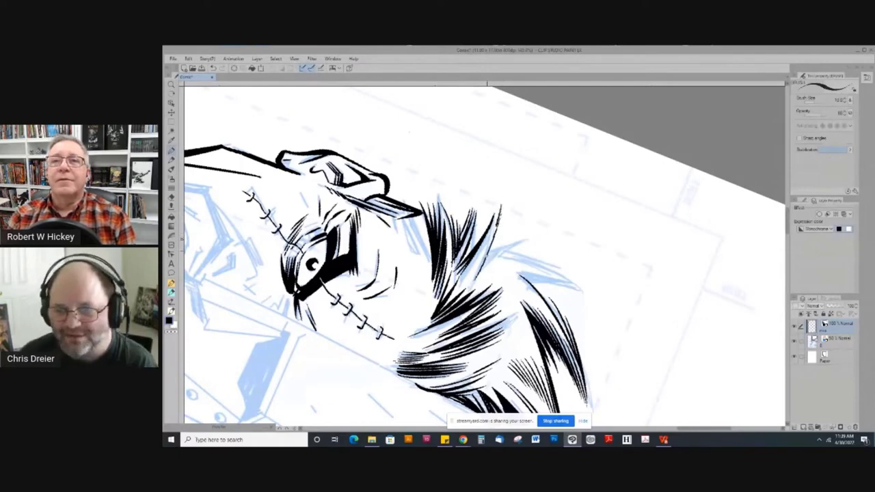
left_click_drag(498, 224, 484, 262)
key("ctrl+z")
key("ctrl+z")
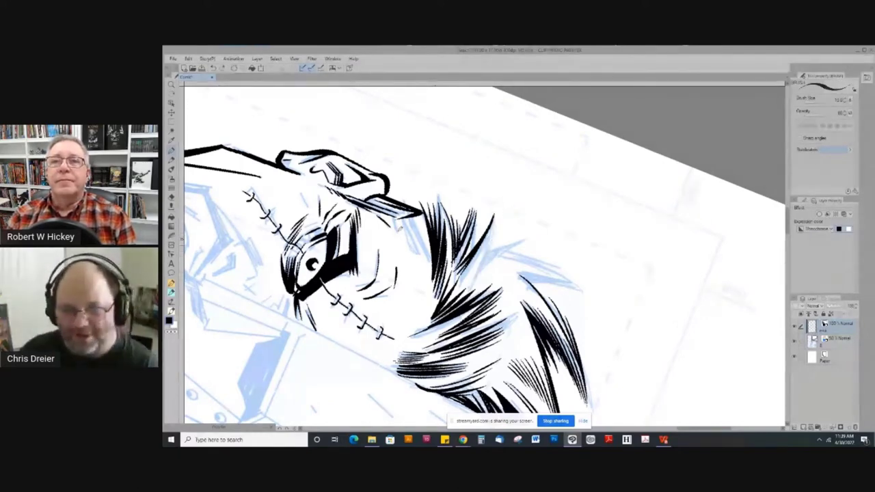
Fill the small spike at the back of the head with short dark tapered strokes
mouse_move(400, 228)
left_mouse_down()
mouse_move(399, 313)
mouse_move(471, 205)
mouse_move(467, 119)
left_mouse_up()
mouse_move(478, 172)
left_mouse_down()
mouse_move(469, 118)
mouse_move(477, 112)
mouse_move(488, 125)
left_mouse_up()
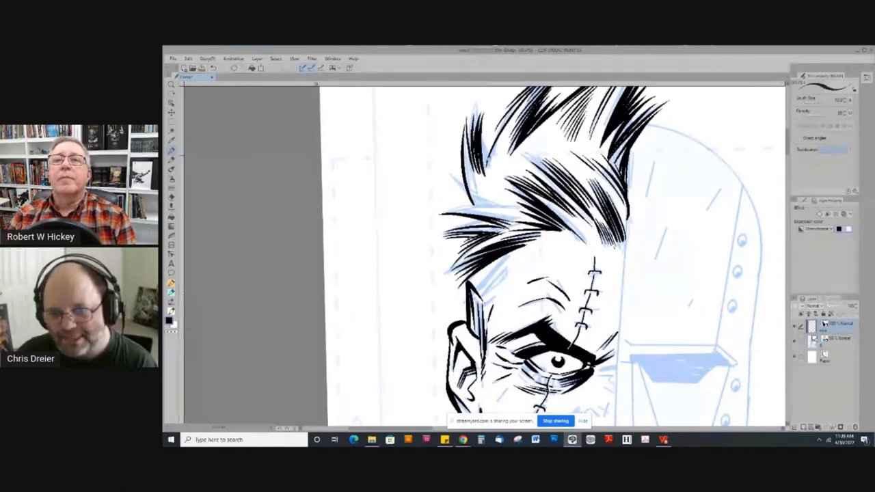
left_click_drag(482, 176, 498, 114)
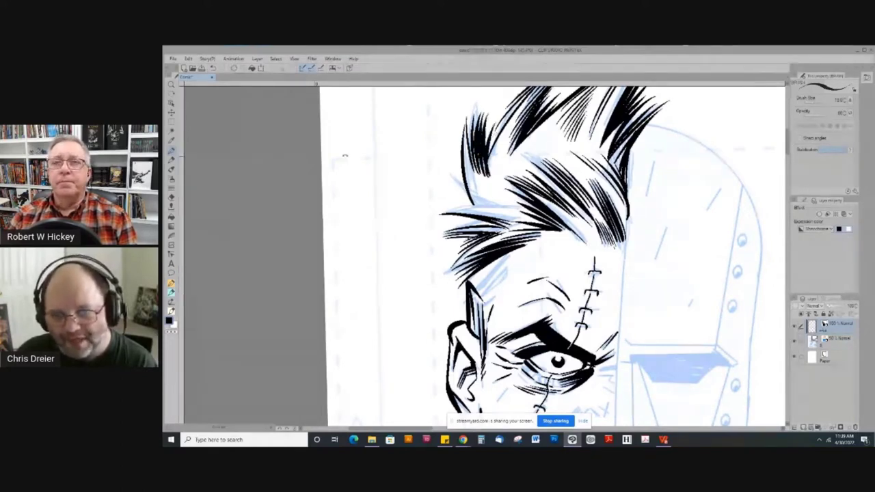
Ink the pointed side spikes between the temple tufts and the back spike, darkening where their bases meet
left_click_drag(345, 155, 406, 298)
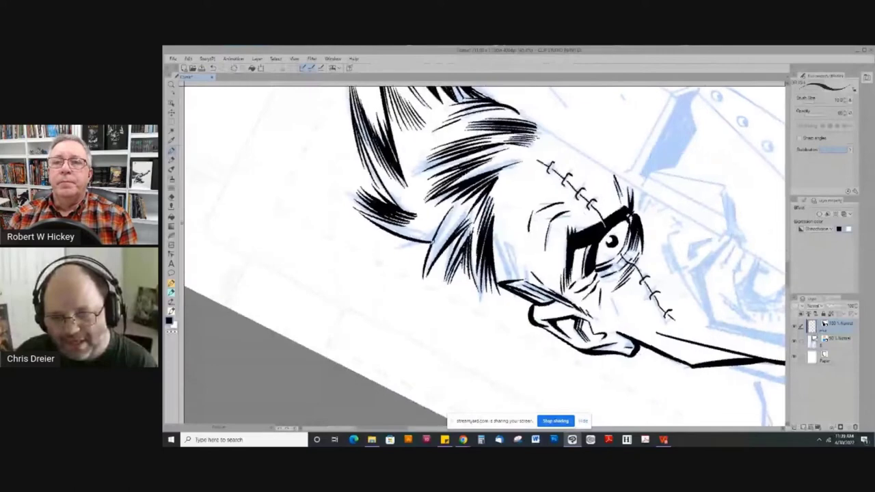
left_click_drag(440, 226, 424, 284)
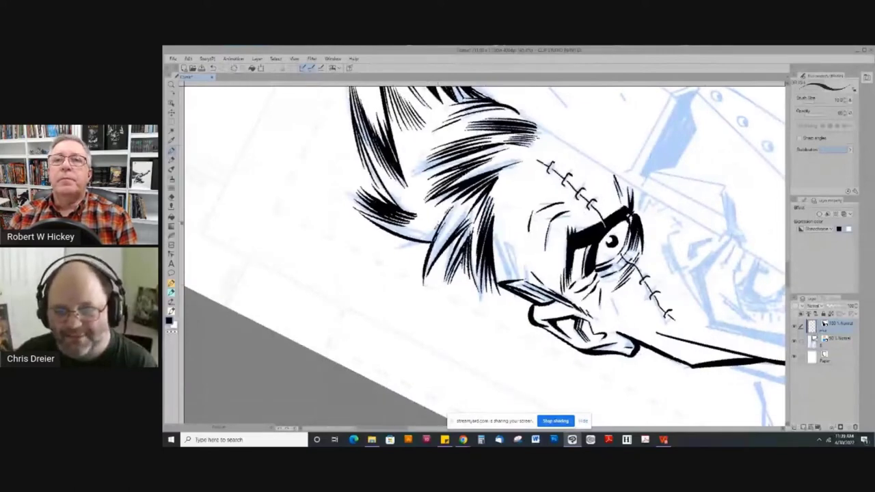
left_click_drag(442, 217, 423, 242)
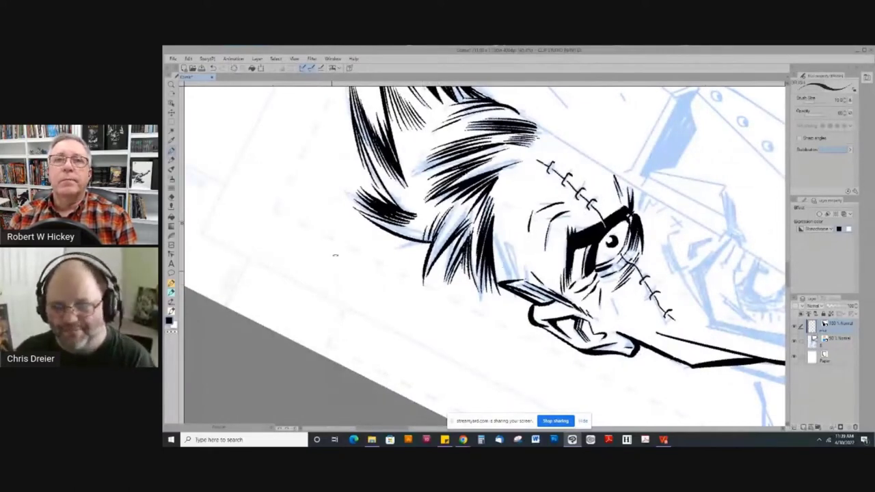
mouse_move(335, 255)
left_mouse_down()
mouse_move(568, 209)
mouse_move(567, 299)
left_mouse_up()
mouse_move(458, 225)
left_mouse_down()
mouse_move(472, 204)
mouse_move(475, 233)
left_mouse_up()
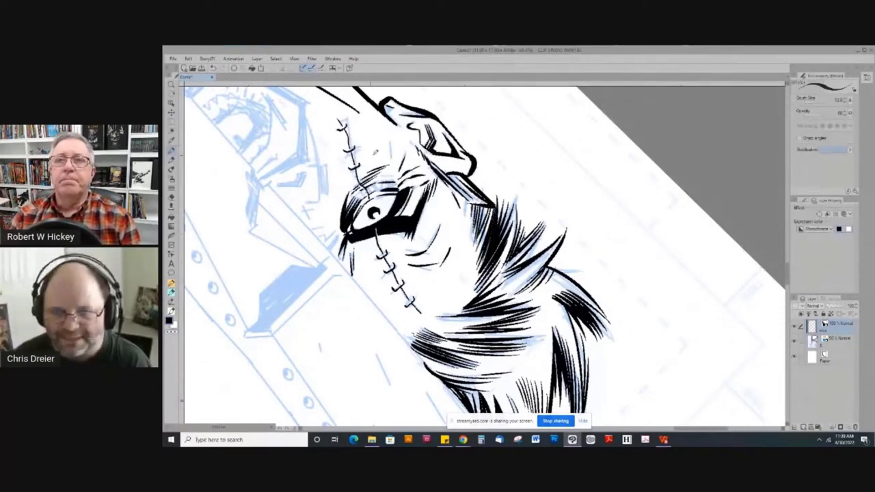
Check the inked hair and face upright and rotated, comparing them with the rest of the sketched figure
key("ctrl+at")
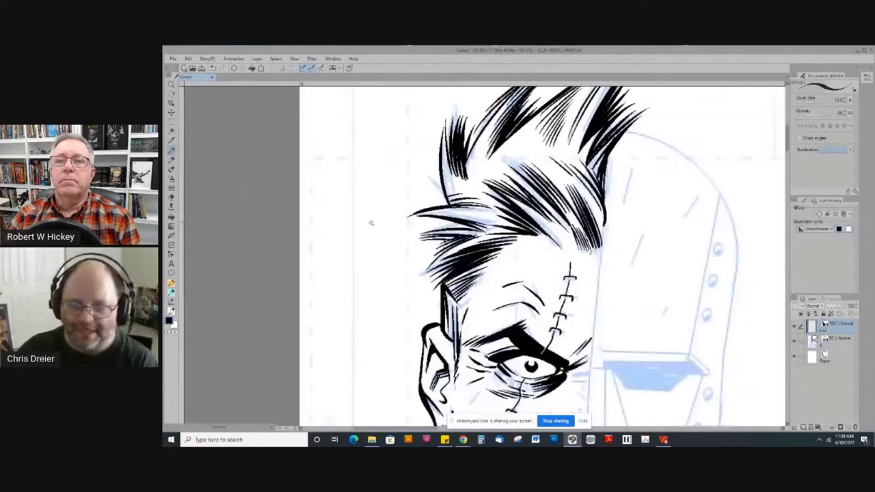
left_click(371, 220, "alt")
left_click(371, 220, "alt")
scroll(356, 151, "up", 3)
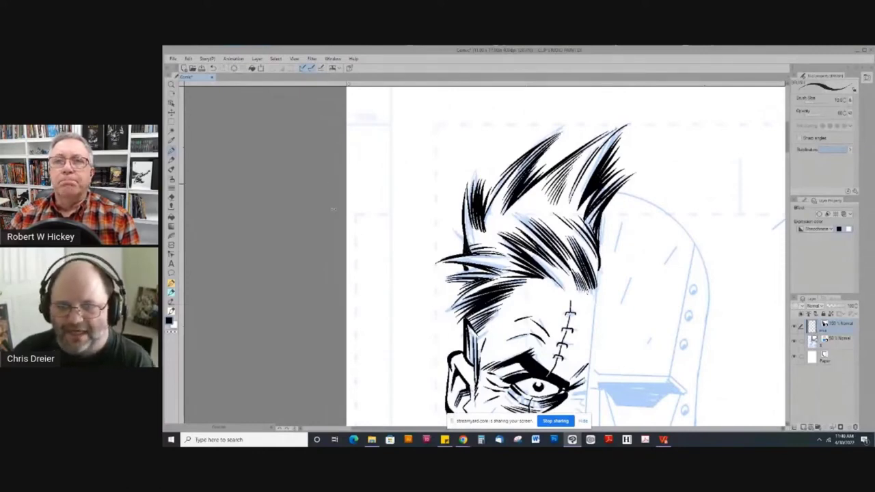
mouse_move(333, 209)
left_mouse_down()
mouse_move(347, 259)
mouse_move(470, 373)
mouse_move(457, 370)
left_mouse_up()
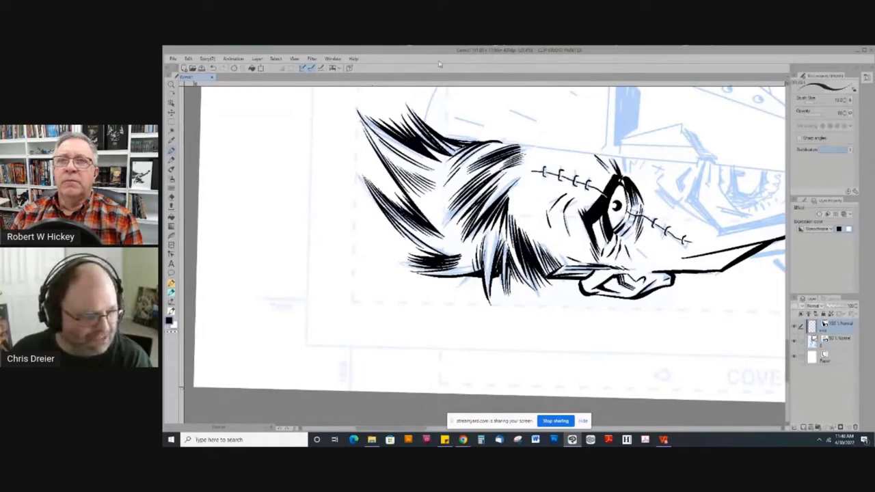
double_click(336, 183)
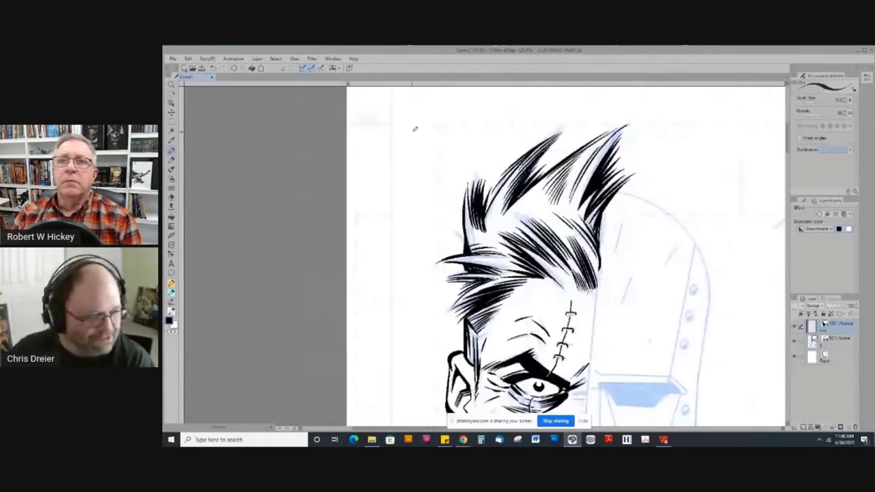
left_click_drag(433, 288, 410, 171)
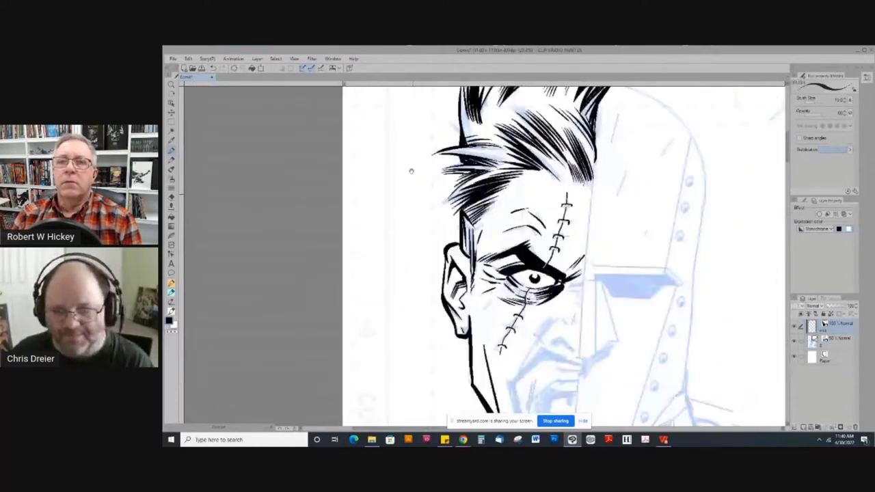
scroll(391, 222, "down", 3)
left_click_drag(391, 222, 412, 126)
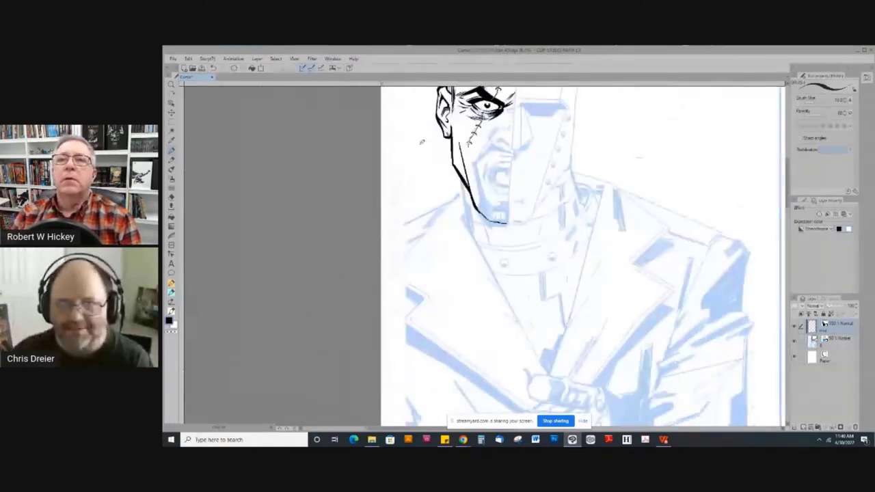
left_click_drag(422, 142, 420, 243)
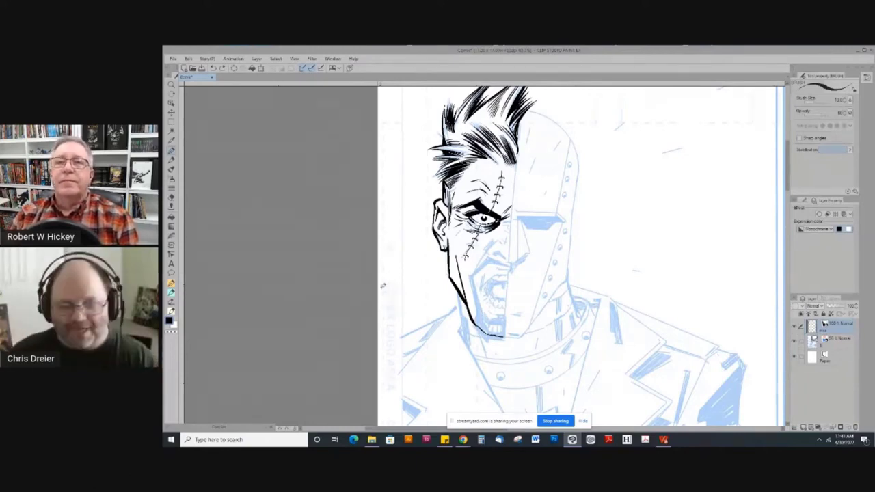
Ink the crease at the nose bridge beside the mask edge, plus the nostril and the curved wing of the nose
left_click_drag(458, 307, 416, 241)
scroll(385, 213, "up", 2)
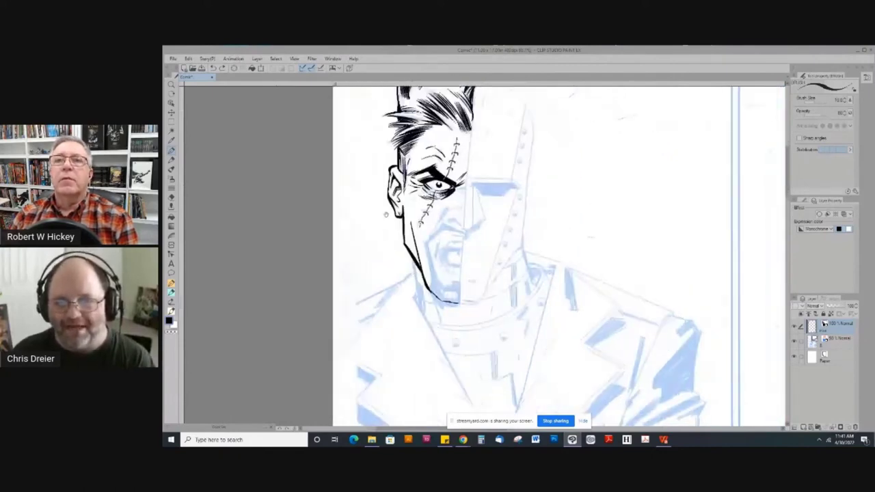
scroll(395, 181, "up", 3)
left_click_drag(311, 193, 505, 164)
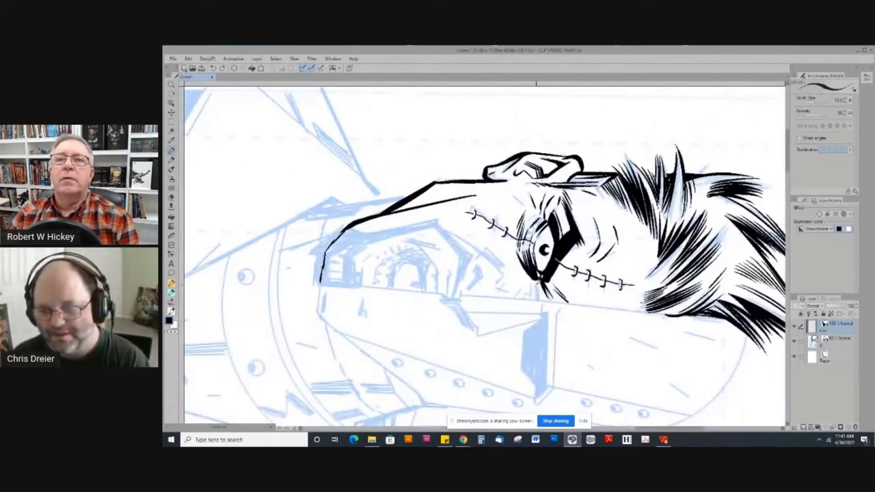
mouse_move(536, 285)
left_mouse_down()
mouse_move(538, 301)
mouse_move(531, 294)
left_mouse_up()
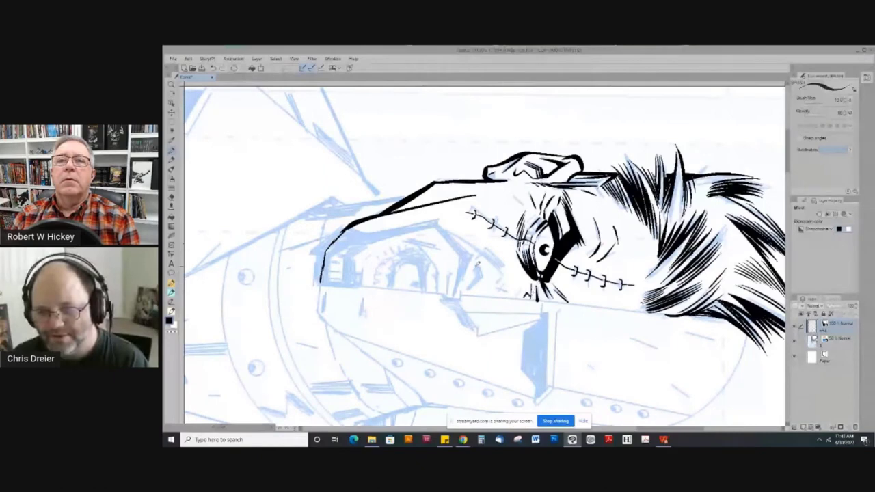
mouse_move(480, 260)
left_mouse_down()
mouse_move(468, 288)
mouse_move(484, 253)
mouse_move(498, 282)
left_mouse_up()
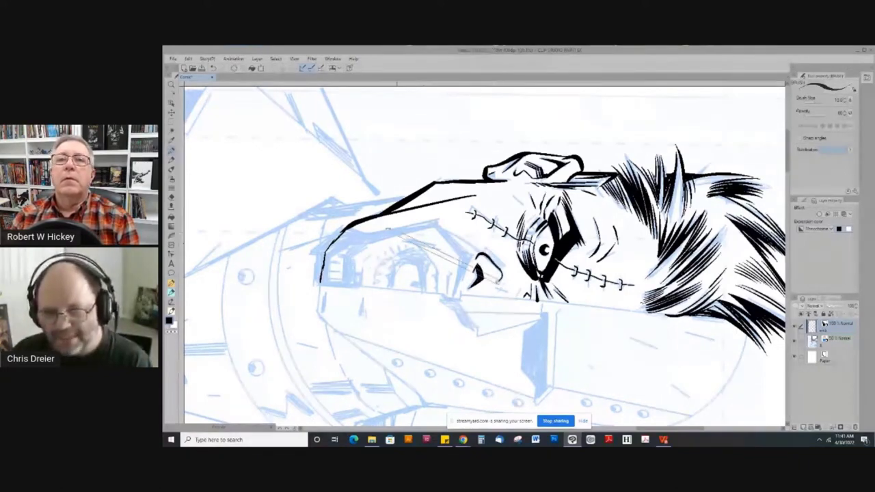
Ink a short mark beside the nose at the mask edge and the cheek crease running from the nose wing toward the mouth corner
left_click_drag(388, 229, 486, 356)
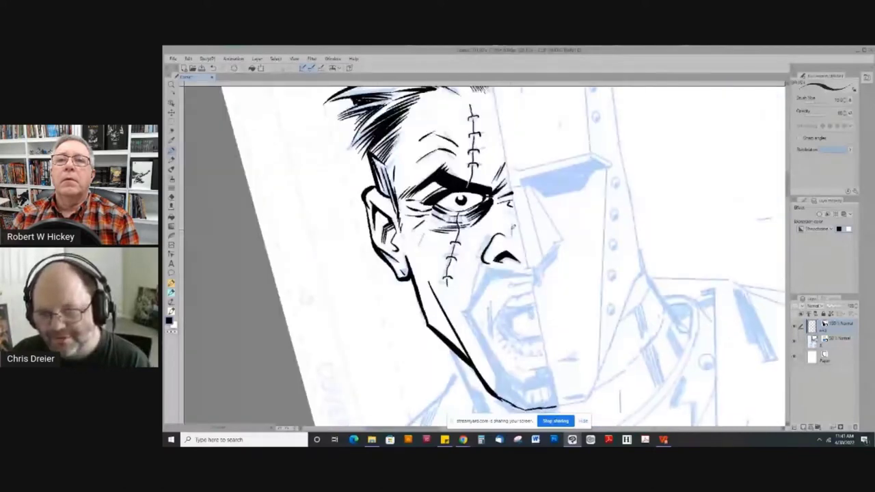
left_click_drag(511, 224, 511, 235)
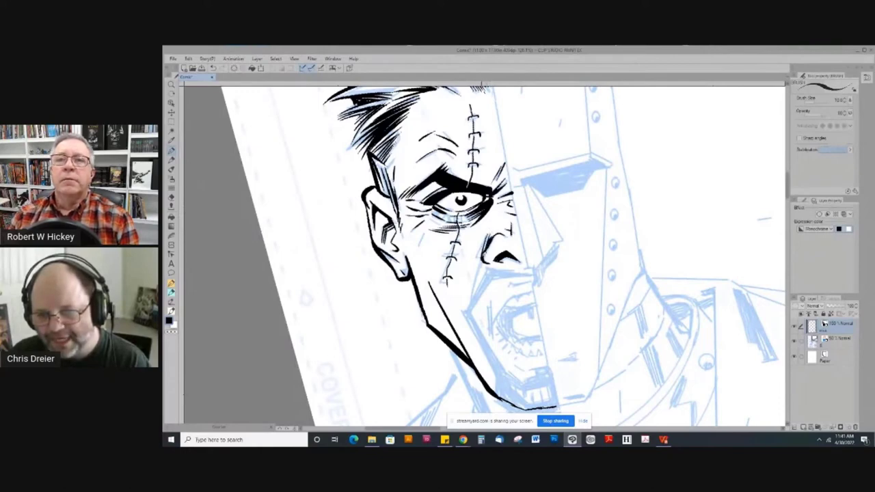
left_click_drag(486, 236, 471, 305)
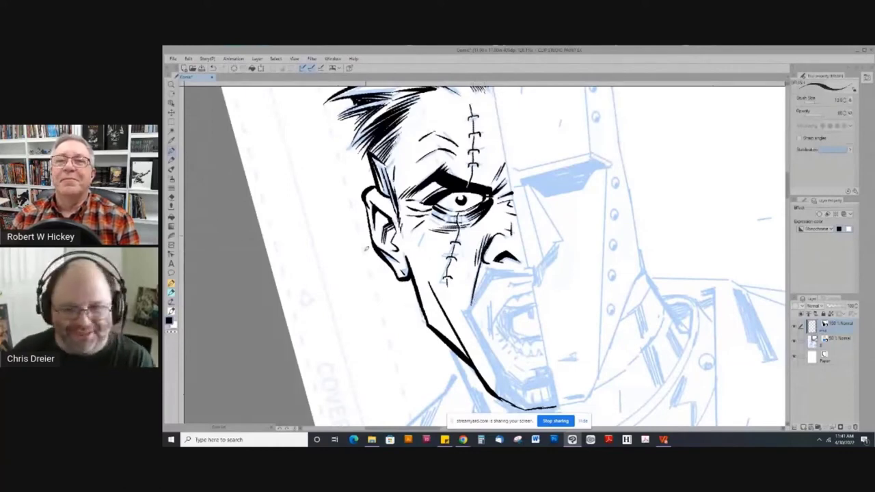
Examine the sketched coat, collar, fist and neighbouring panel against the inked head, with the canvas upright and slightly rotated
double_click(334, 288)
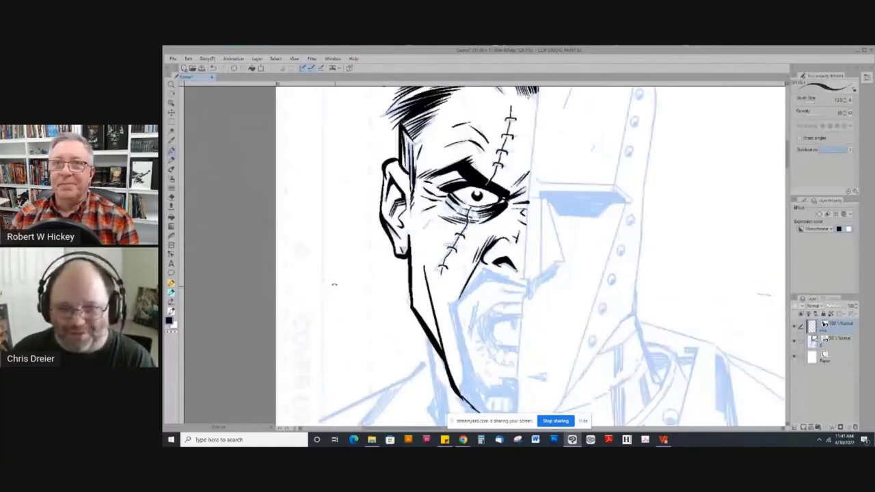
mouse_move(333, 285)
left_mouse_down()
mouse_move(353, 266)
mouse_move(343, 162)
left_mouse_up()
scroll(392, 272, "down", 3)
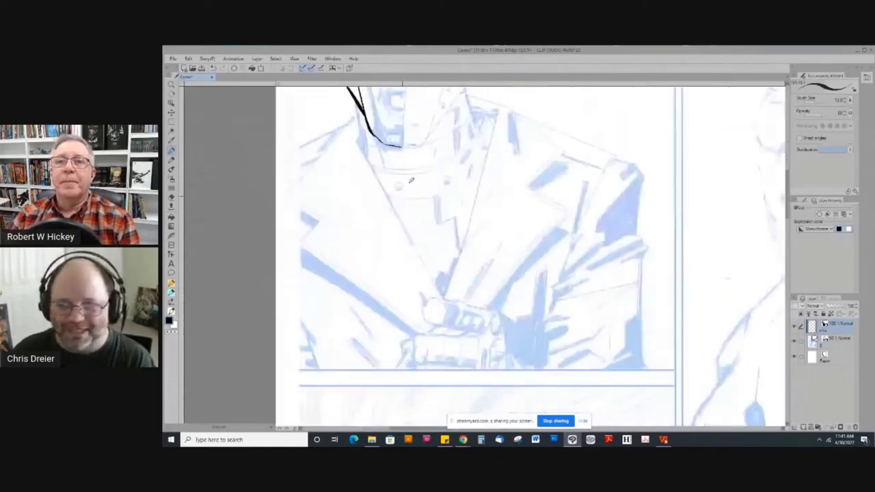
left_click_drag(343, 215, 327, 245)
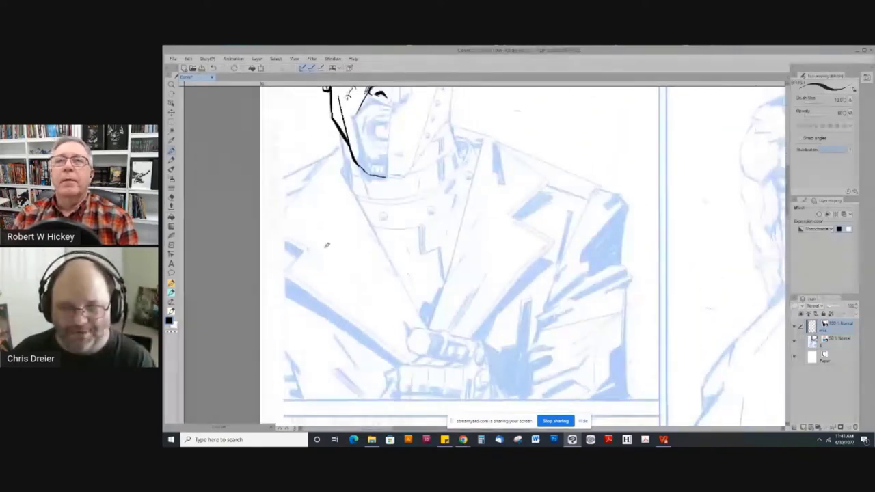
left_click_drag(501, 231, 470, 222)
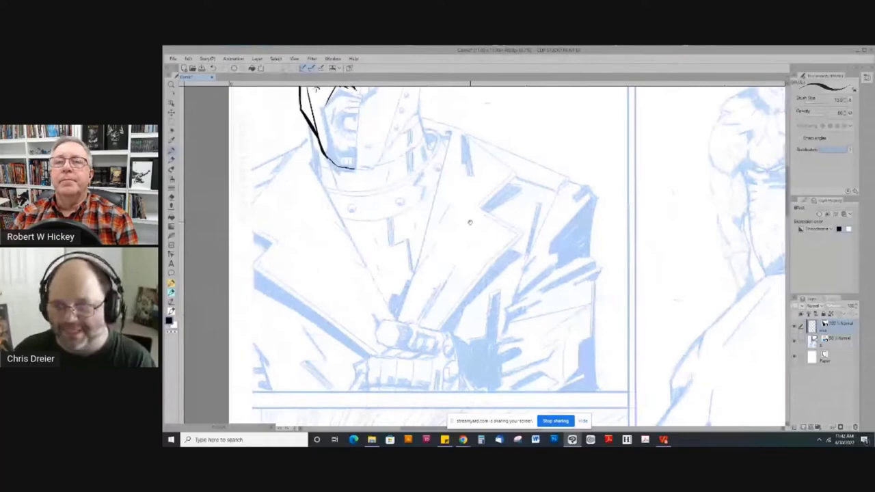
left_click_drag(470, 222, 471, 238)
left_click_drag(484, 161, 494, 185)
left_click_drag(334, 300, 341, 263)
mouse_move(459, 258)
left_mouse_down()
mouse_move(422, 246)
mouse_move(343, 309)
mouse_move(439, 315)
left_mouse_up()
left_click_drag(435, 184, 467, 288)
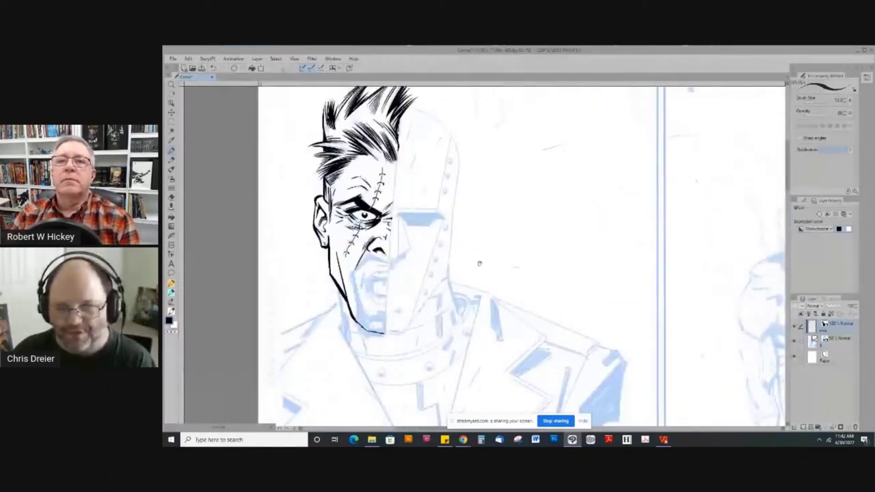
left_click_drag(479, 263, 389, 214)
scroll(389, 214, "down", 2)
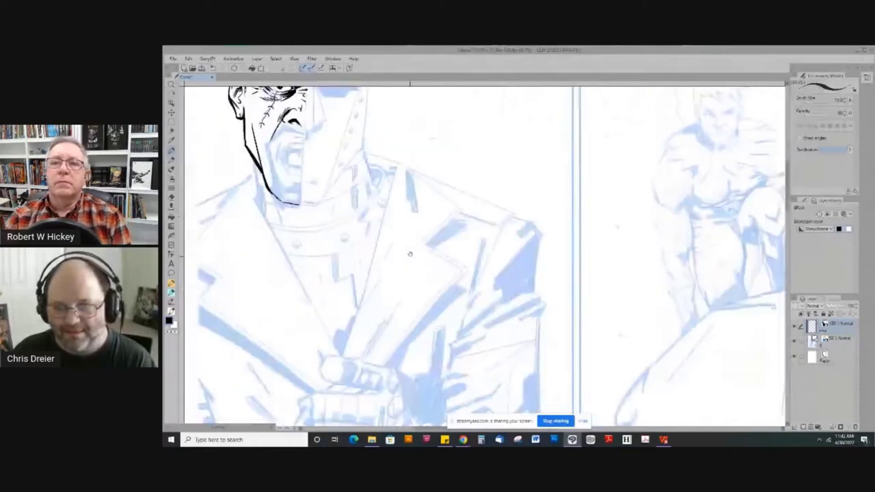
scroll(310, 242, "down", 2)
left_click_drag(311, 242, 316, 278)
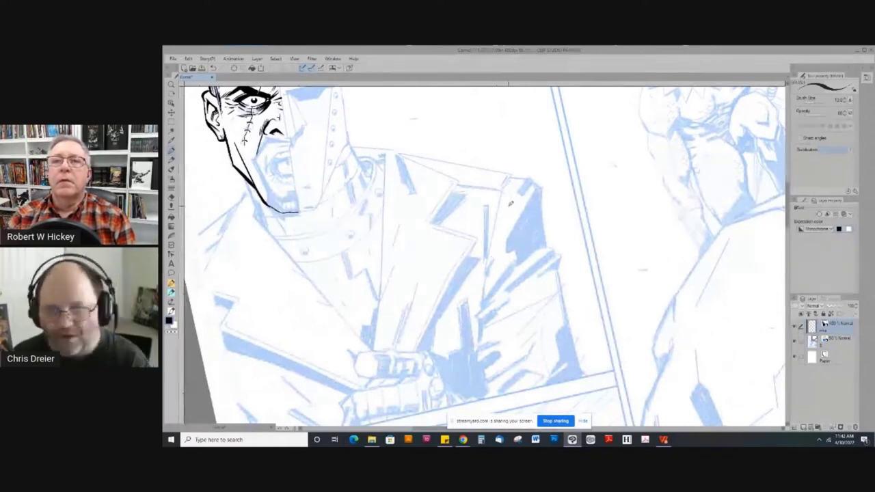
Try to ink the coat's sleeve seam from the shoulder down to the armpit in one tapered stroke
left_click_drag(504, 182, 495, 232)
key("ctrl+z")
left_click_drag(504, 184, 485, 264)
key("ctrl+z")
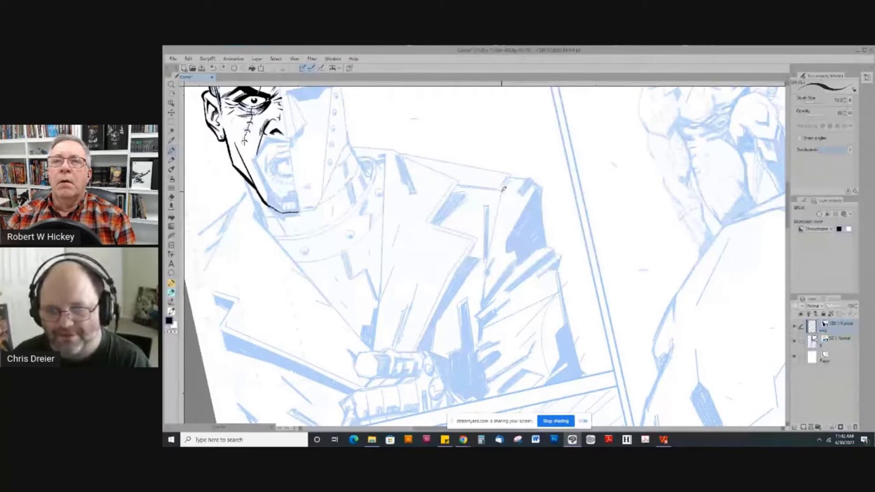
left_click_drag(505, 187, 487, 270)
key("ctrl+z")
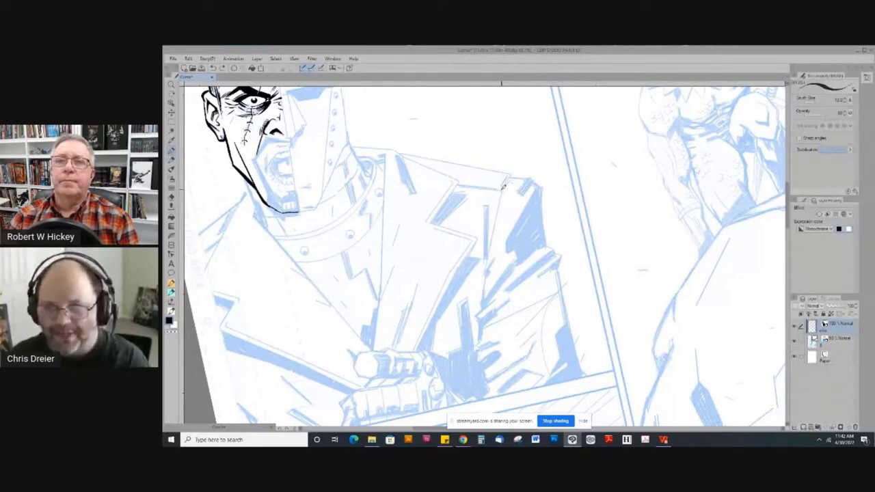
left_click_drag(503, 184, 487, 265)
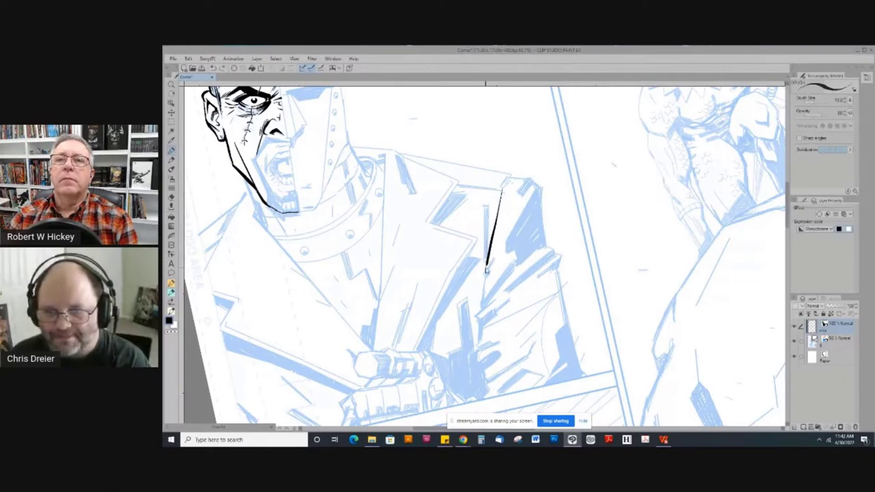
key("ctrl+z")
left_click_drag(485, 269, 497, 201)
key("ctrl+z")
key("ctrl+z")
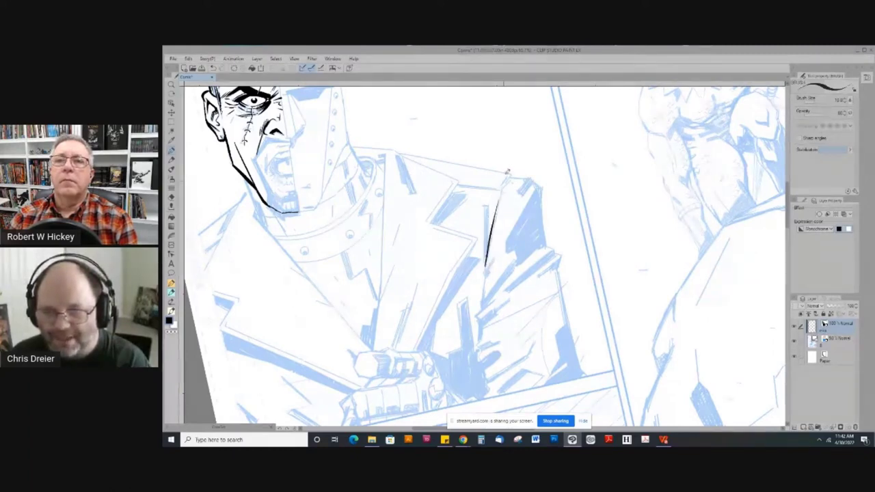
key("ctrl+z")
Ink the coat's sleeve seam from below the shoulder to the armpit, ending in a thick jagged fold line
left_click_drag(486, 264, 499, 190)
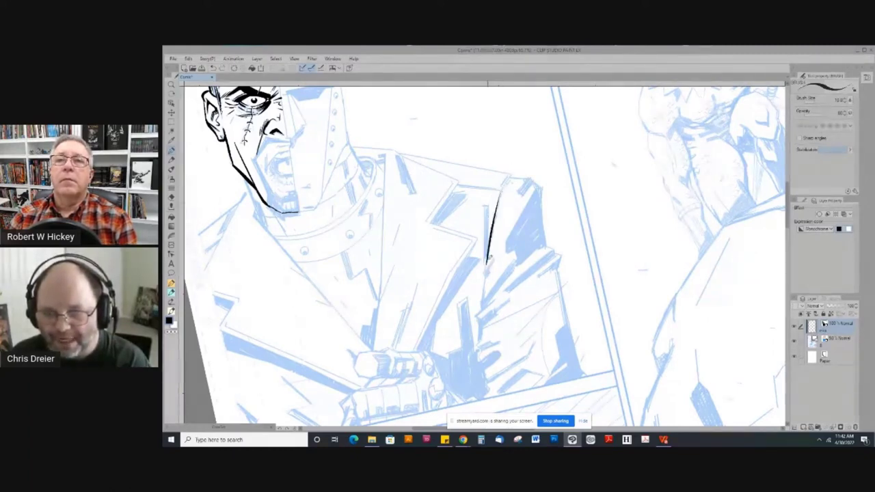
left_click_drag(485, 272, 488, 258)
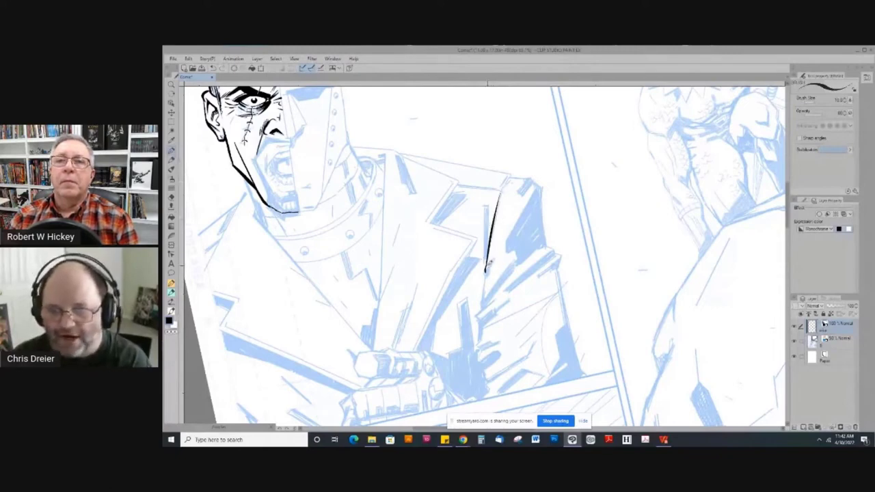
left_click_drag(491, 263, 482, 307)
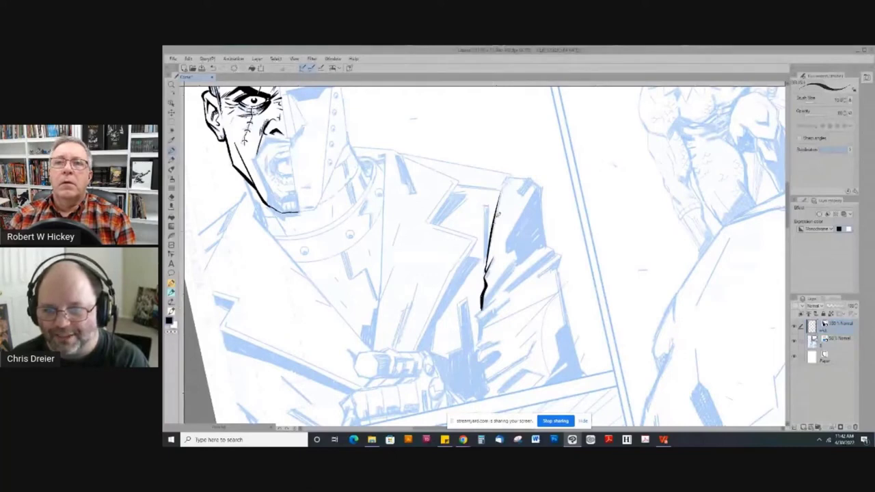
Ink the outer edges of the lapel beside the sleeve seam and outline the long cast shadow beneath its lower part
key("minus")
key("minus")
key("minus")
key("minus")
key("minus")
key("minus")
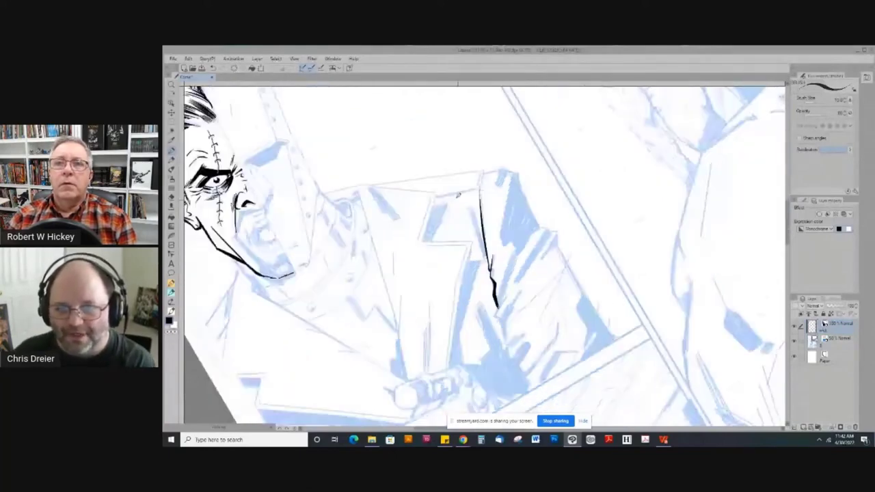
mouse_move(436, 194)
left_mouse_down()
mouse_move(422, 241)
mouse_move(465, 269)
mouse_move(447, 362)
left_mouse_up()
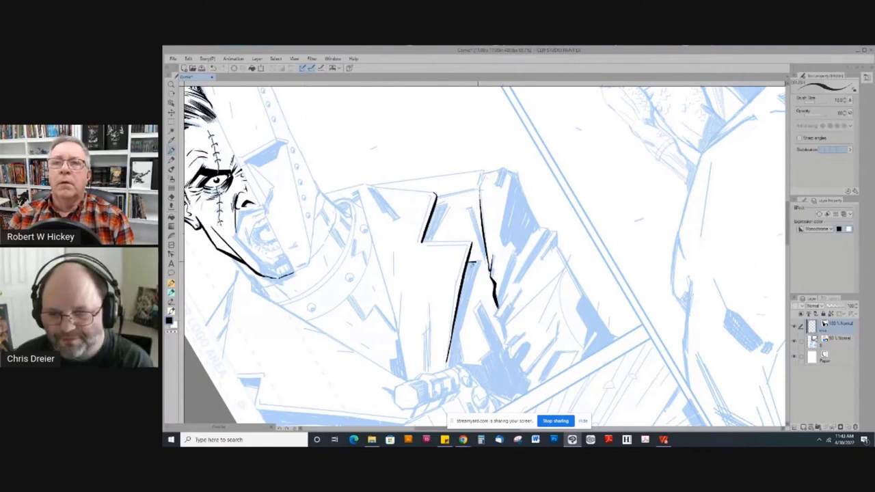
left_click_drag(478, 263, 446, 362)
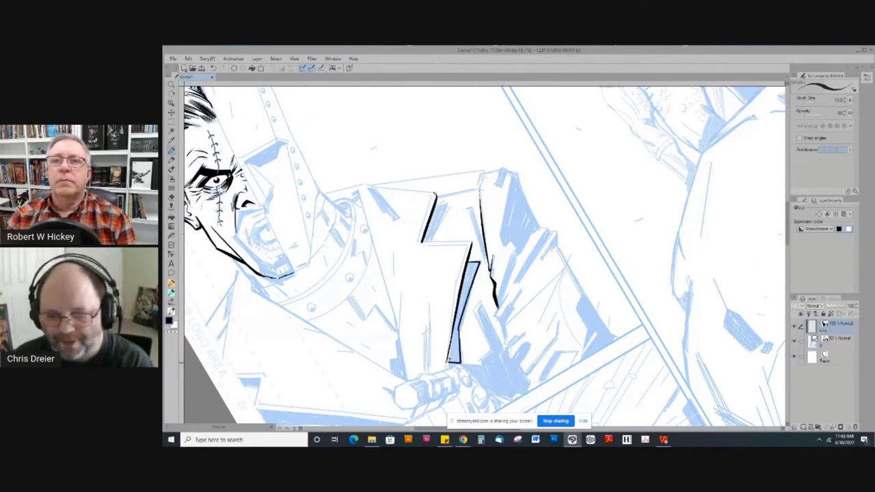
Try to outline the small cast shadow under the upper part of the lapel
left_click_drag(441, 202, 429, 242)
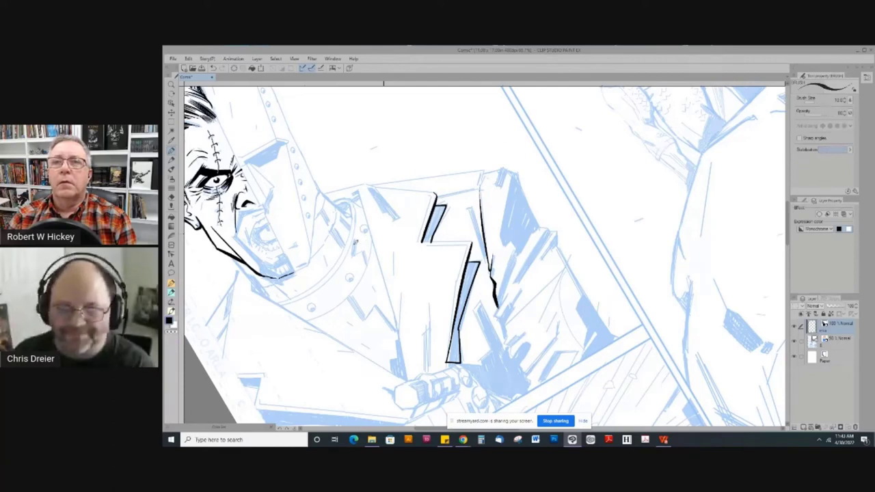
left_click_drag(424, 107, 548, 192)
key("ctrl+z")
key("ctrl+z")
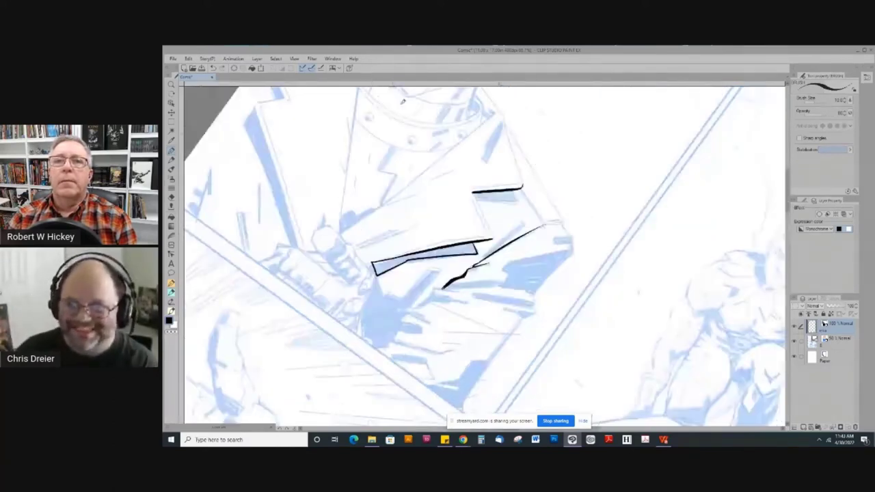
Outline the small cast shadow under the upper part of the lapel with the canvas rotated
left_click_drag(396, 127, 605, 317)
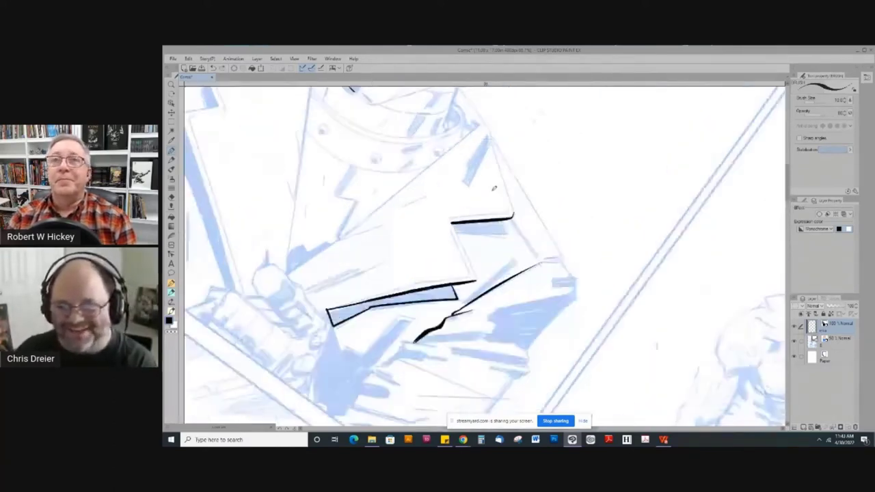
mouse_move(501, 220)
left_mouse_down()
mouse_move(506, 234)
mouse_move(458, 231)
left_mouse_up()
key("c")
key("c")
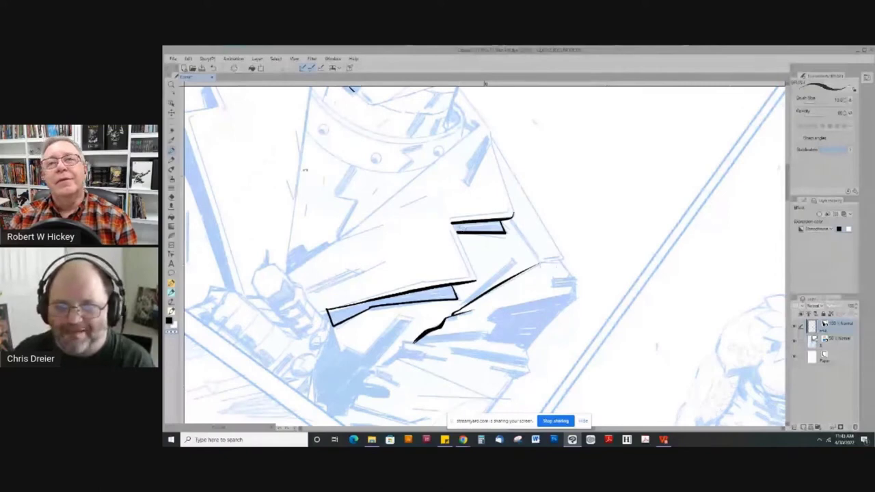
Ink the lapel's notch edge, connecting its upper corner to the tip of the lower part
mouse_move(306, 170)
left_mouse_down()
mouse_move(348, 142)
mouse_move(390, 146)
left_mouse_up()
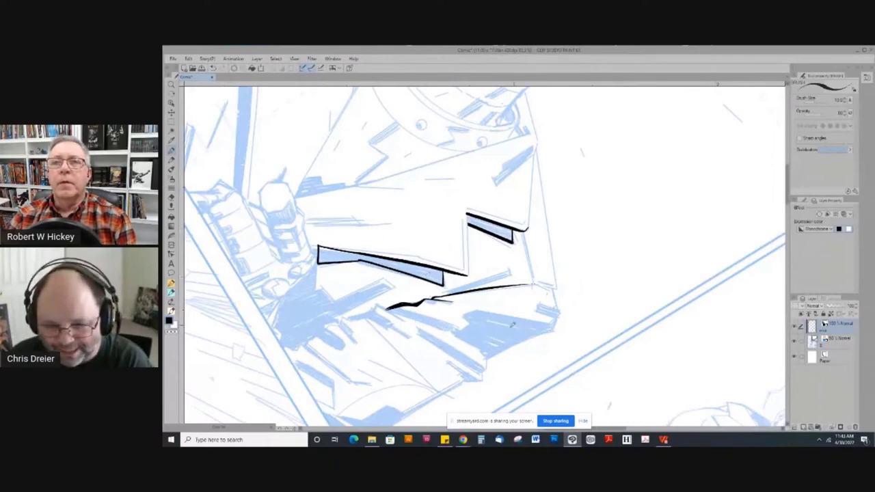
left_click_drag(343, 187, 370, 153)
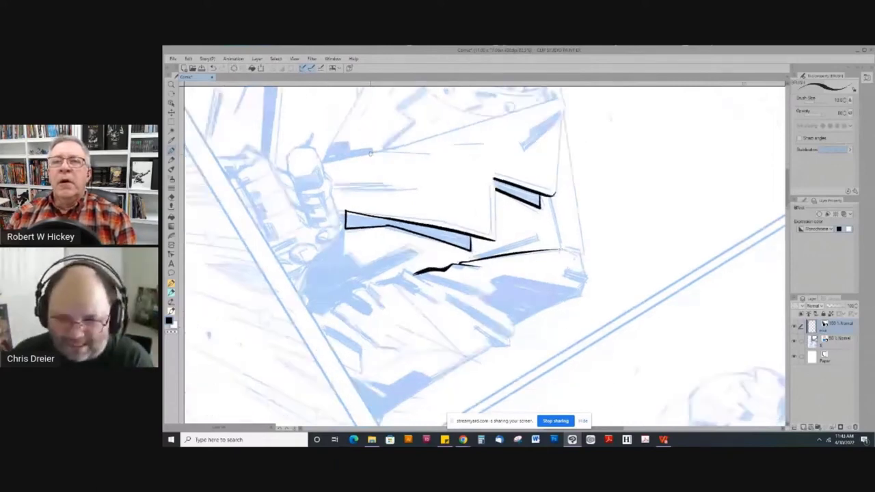
left_click_drag(355, 123, 426, 347)
left_click_drag(476, 158, 376, 139)
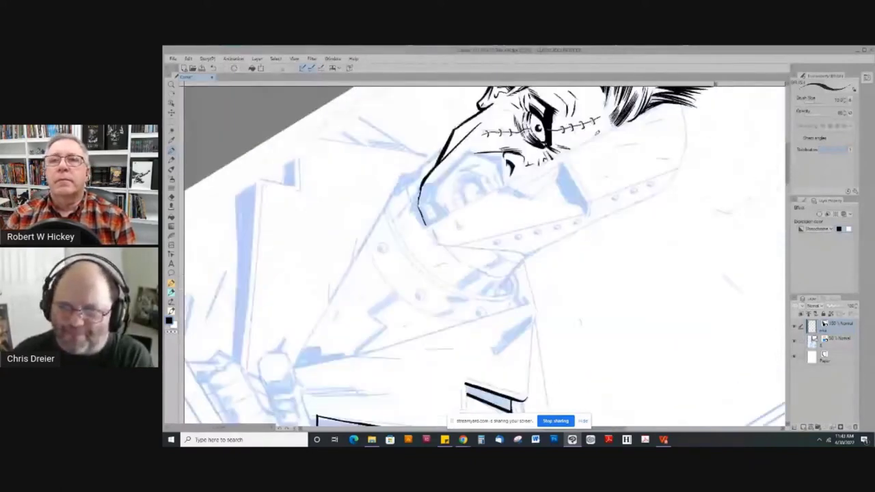
scroll(479, 137, "down", 5)
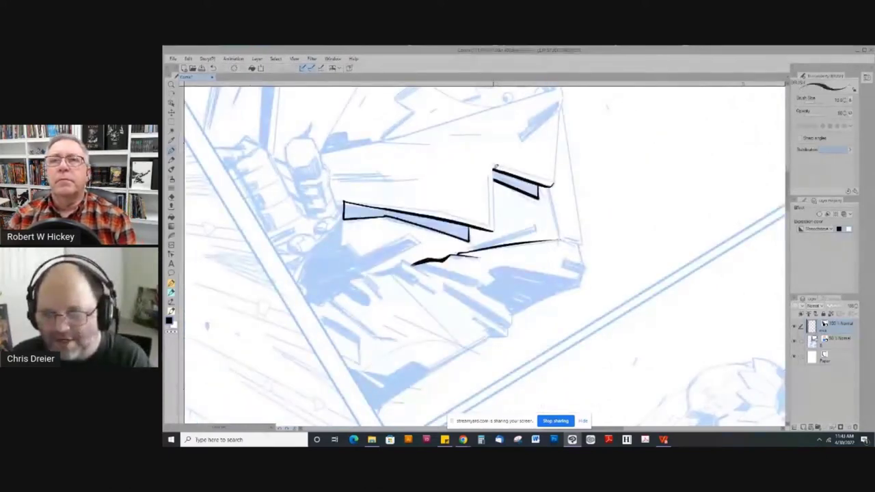
left_click_drag(495, 167, 493, 231)
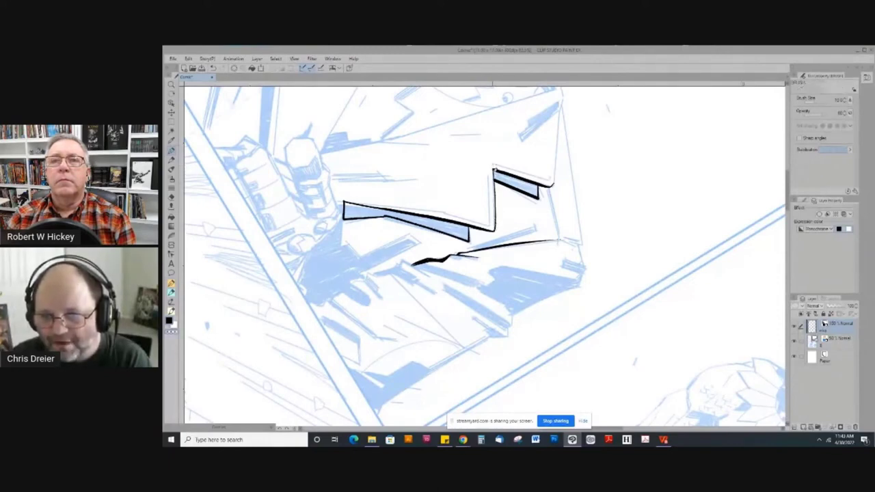
Fill both outlined lapel shadows with solid black
key("g")
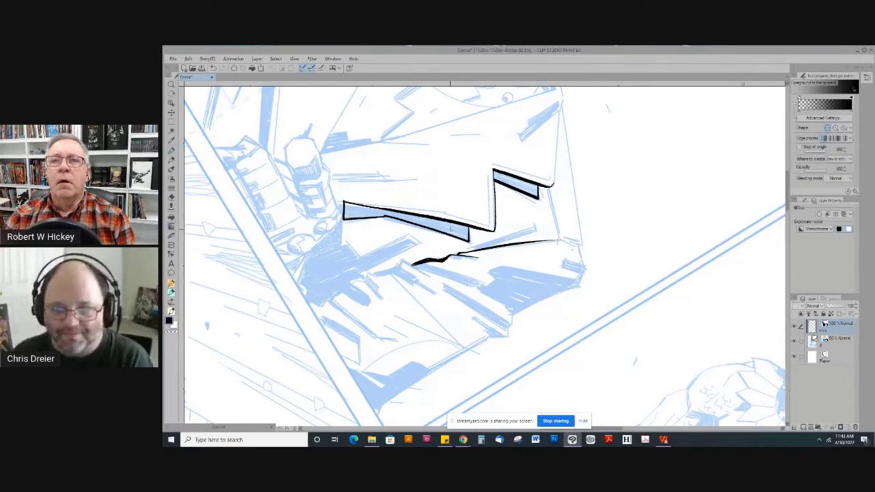
key("g")
left_click(452, 229)
left_click(528, 183)
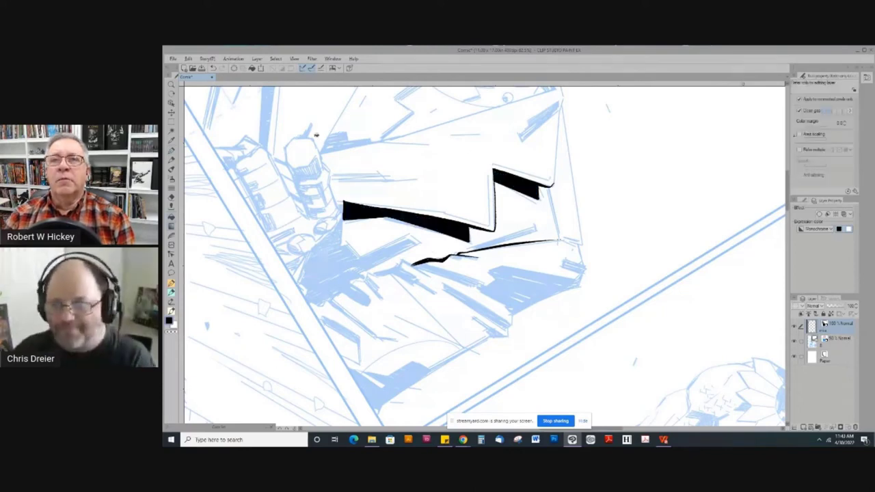
Hide the blue sketch layer to review the coat inks upright, and show the sketch again
key("ctrl+at")
left_click(794, 341)
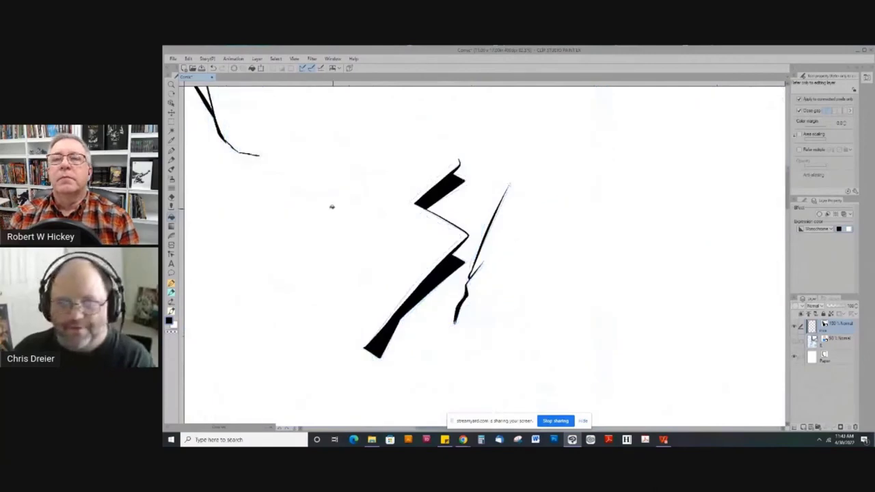
scroll(332, 213, "down", 1)
left_click_drag(338, 225, 412, 233)
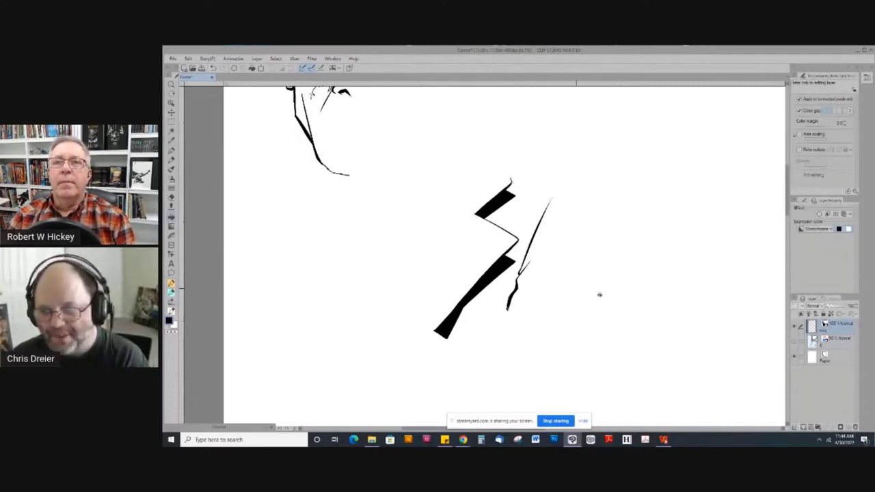
left_click(793, 343)
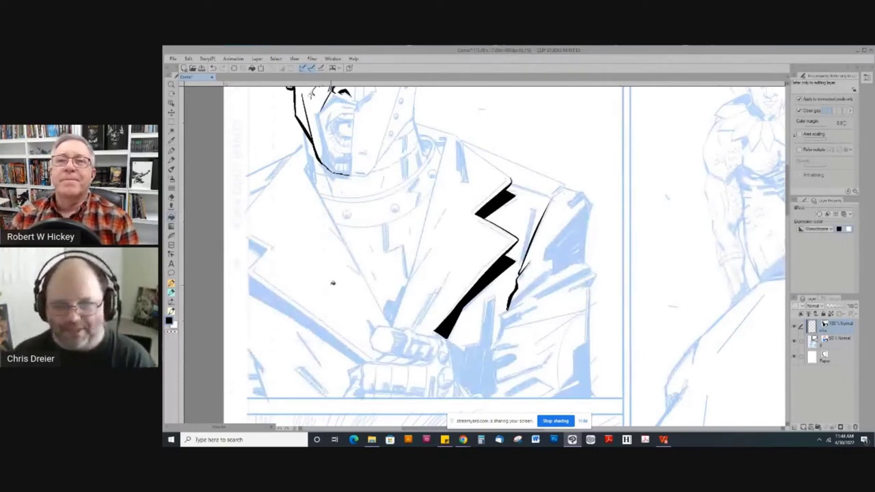
key("p")
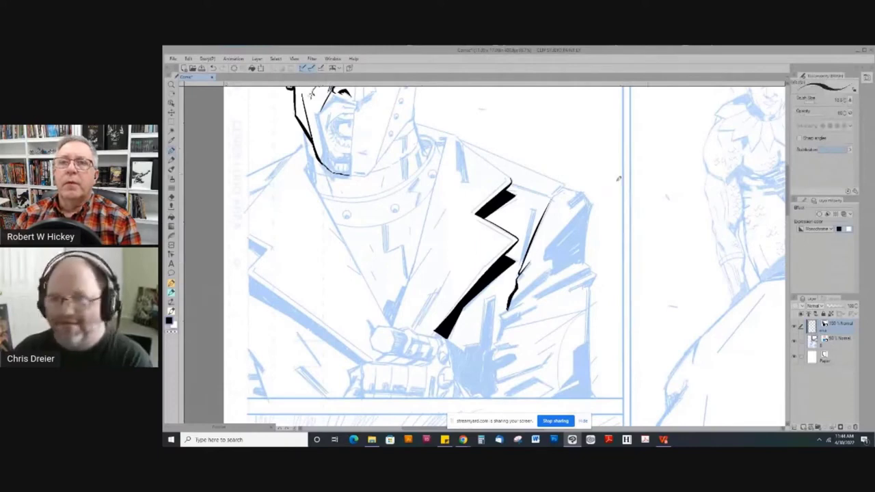
Ink the lapel's long inner edge from the gloved hand up to the collar, with a fold line branching off it
mouse_move(298, 269)
left_mouse_down()
mouse_move(304, 225)
mouse_move(566, 175)
mouse_move(600, 241)
left_mouse_up()
left_click_drag(552, 190, 552, 239)
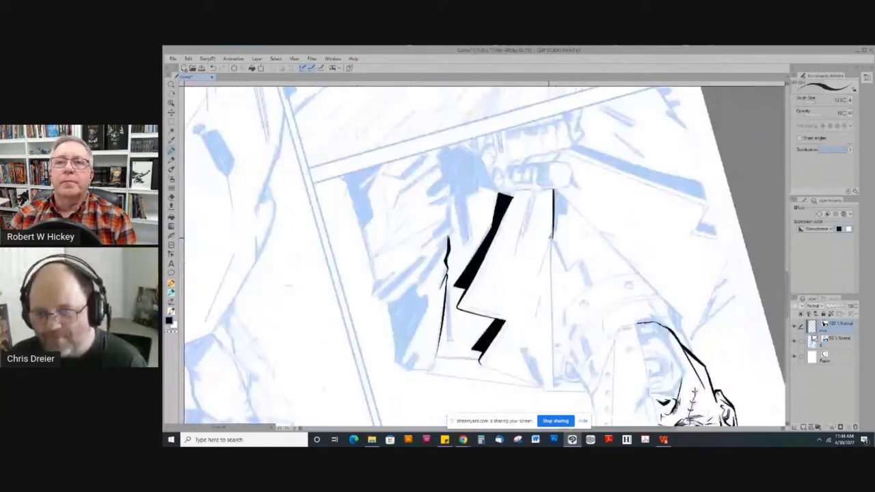
mouse_move(553, 191)
left_mouse_down()
mouse_move(552, 250)
mouse_move(536, 290)
left_mouse_up()
left_click_drag(543, 239, 514, 166)
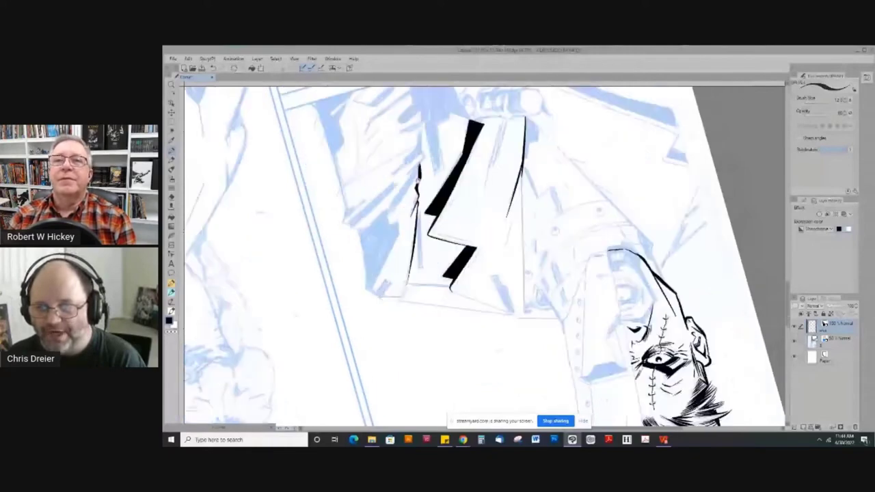
left_click_drag(525, 198, 523, 316)
key("ctrl+z")
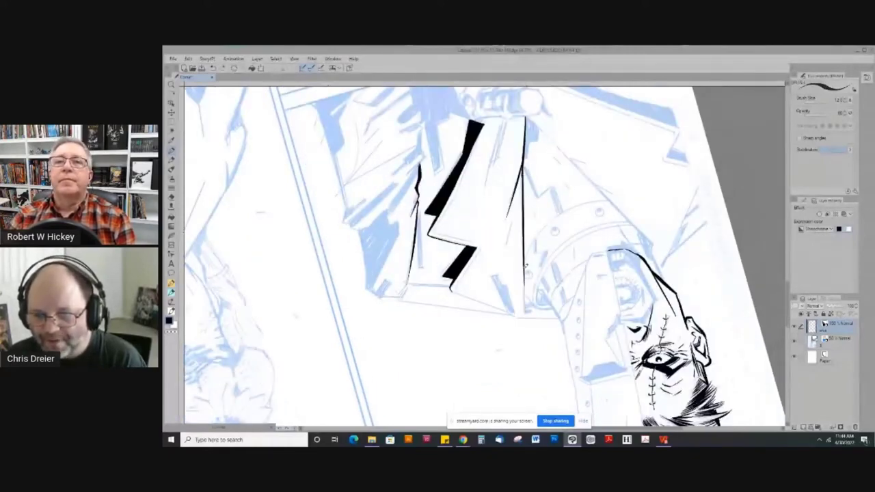
left_click_drag(524, 267, 525, 314)
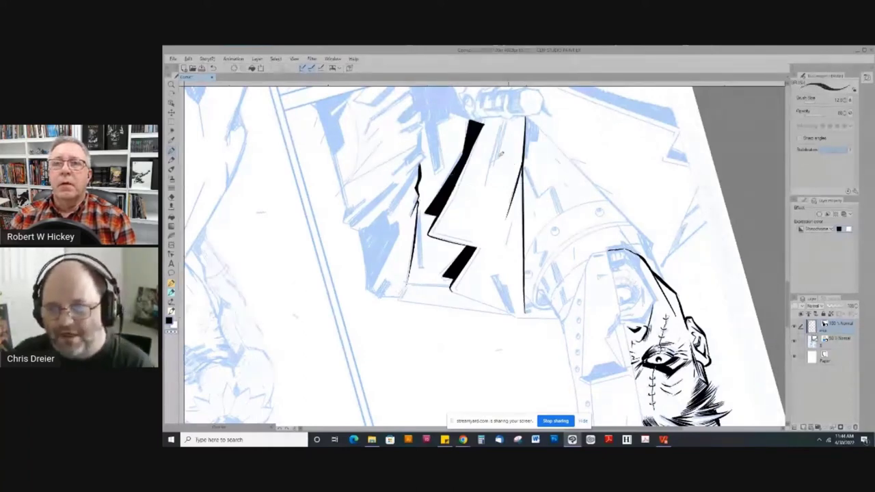
left_click_drag(438, 113, 574, 258)
left_click_drag(379, 259, 586, 302)
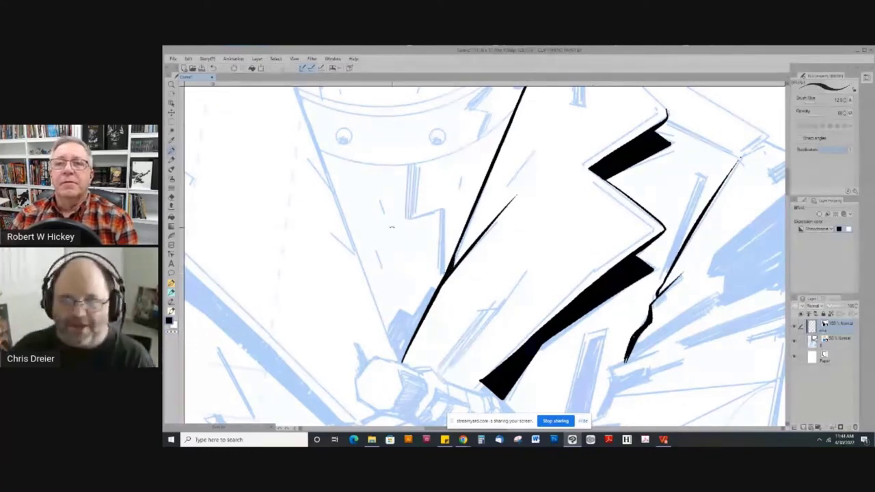
Ink a thin tapering shadow along the inner side of the coat's sleeve seam
mouse_move(392, 213)
left_mouse_down()
mouse_move(386, 225)
mouse_move(461, 309)
left_mouse_up()
scroll(385, 226, "down", 3)
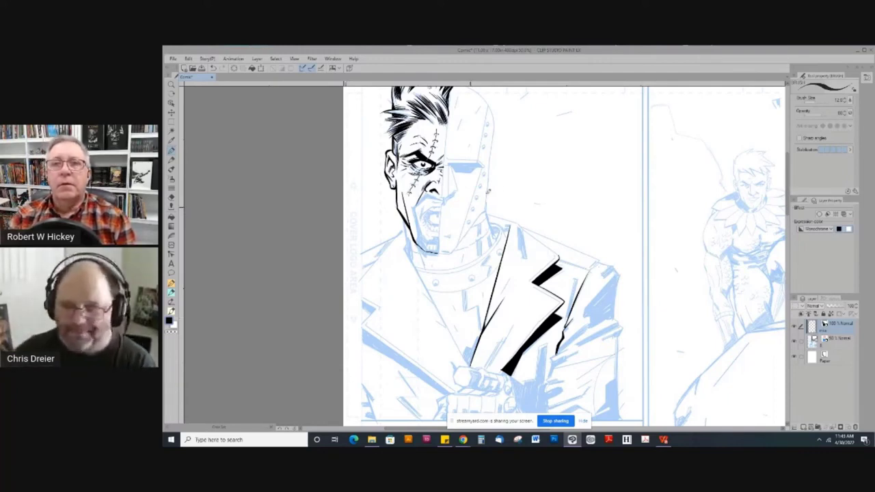
left_click_drag(491, 205, 628, 374)
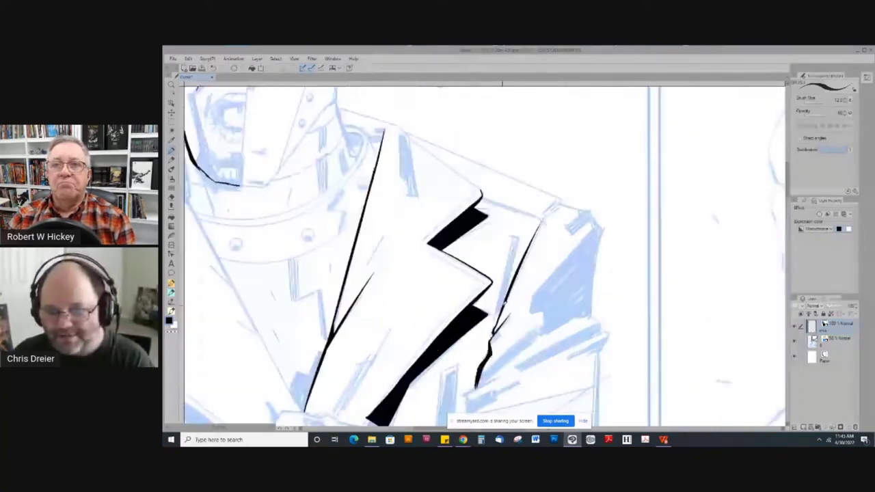
left_click_drag(502, 309, 517, 231)
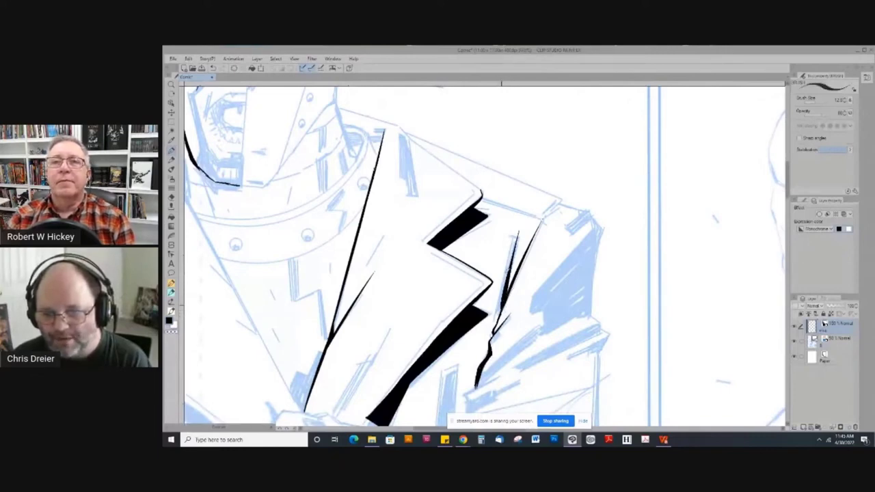
left_click_drag(513, 237, 499, 316)
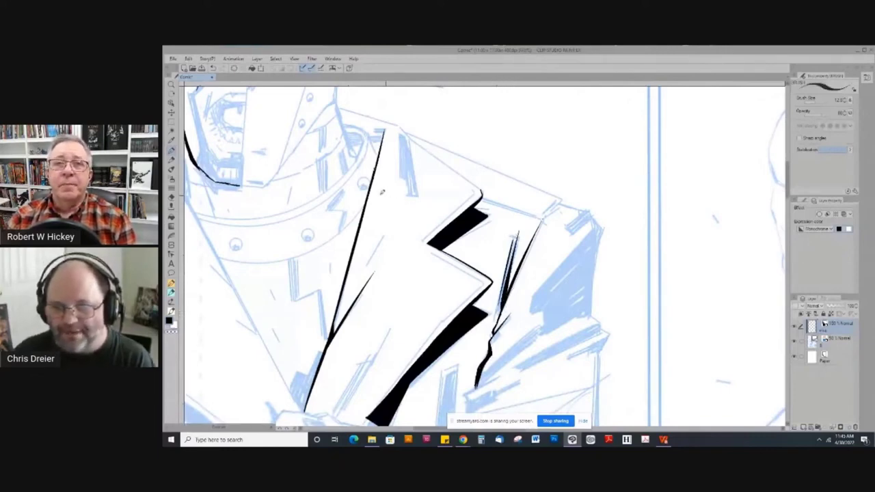
Add a short fold line at the lower end of the sleeve seam with the canvas rotated, and restore the upright view
left_click_drag(411, 330, 458, 246)
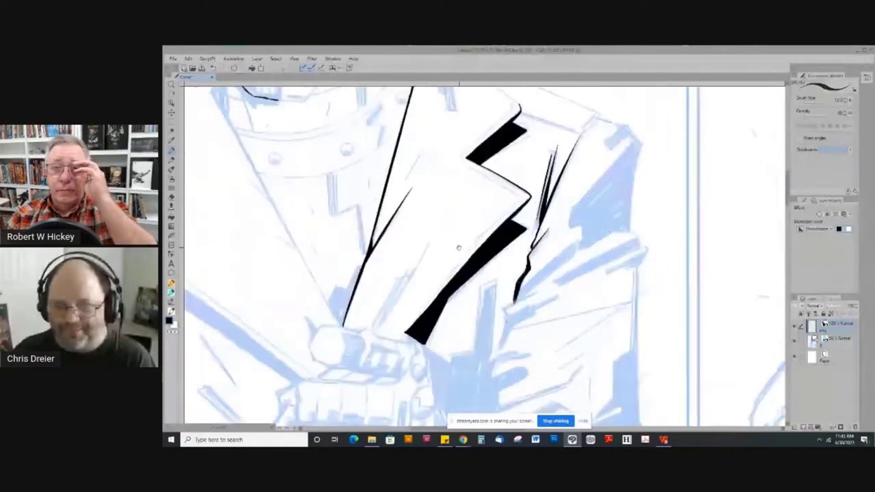
scroll(437, 281, "down", 1)
mouse_move(397, 205)
left_mouse_down()
mouse_move(415, 182)
mouse_move(578, 224)
left_mouse_up()
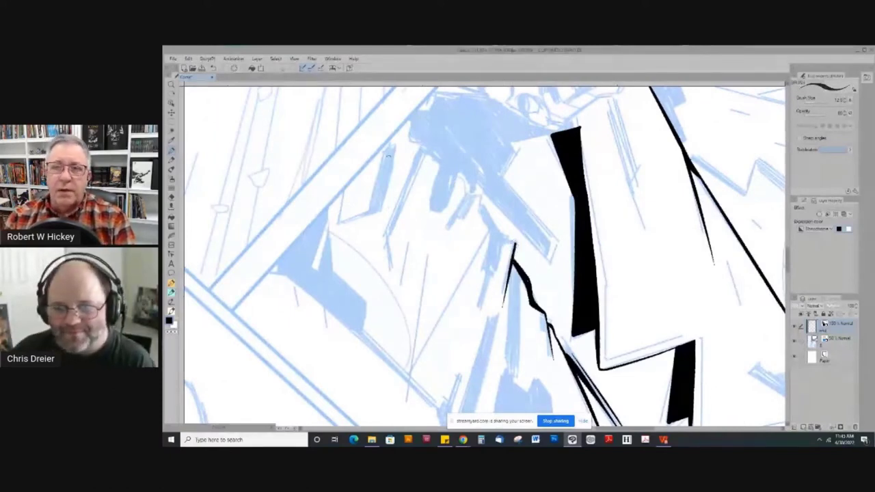
key("ctrl+@")
scroll(385, 194, "down", 2)
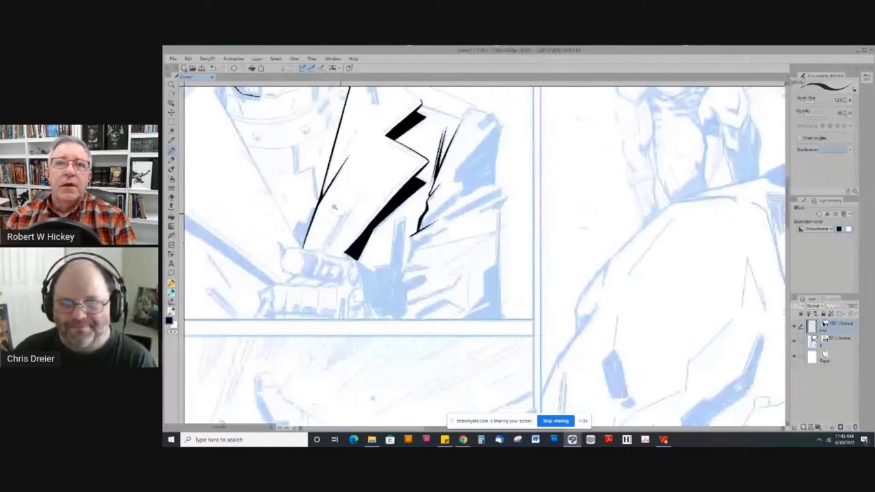
Look over the inked half of the face together with the coat's lapel inks
mouse_move(272, 98)
left_mouse_down()
mouse_move(409, 241)
mouse_move(457, 310)
left_mouse_up()
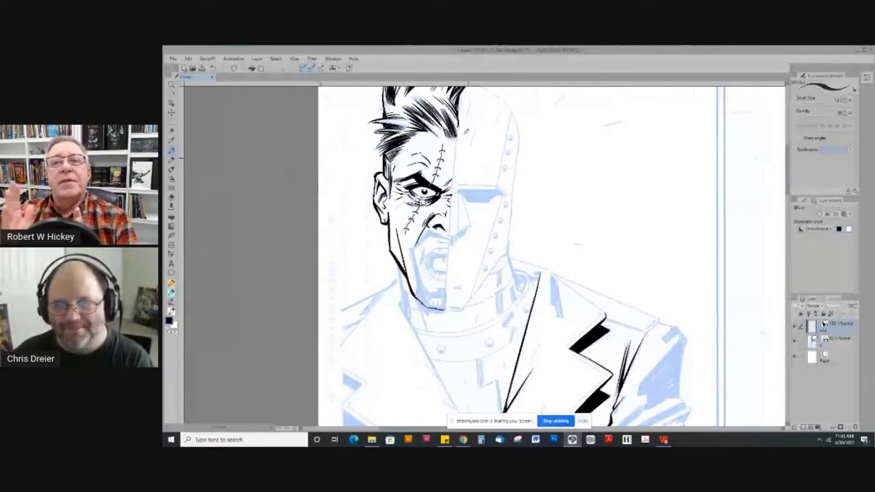
left_click_drag(466, 133, 472, 194)
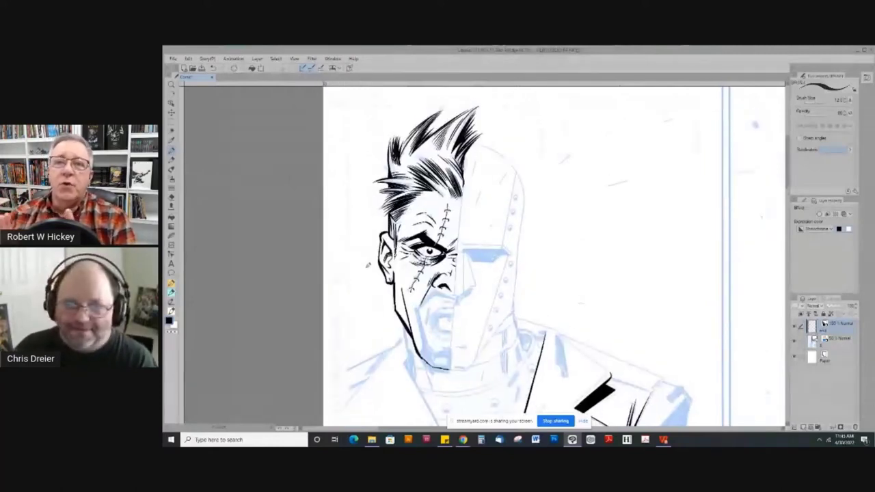
scroll(410, 260, "down", 5)
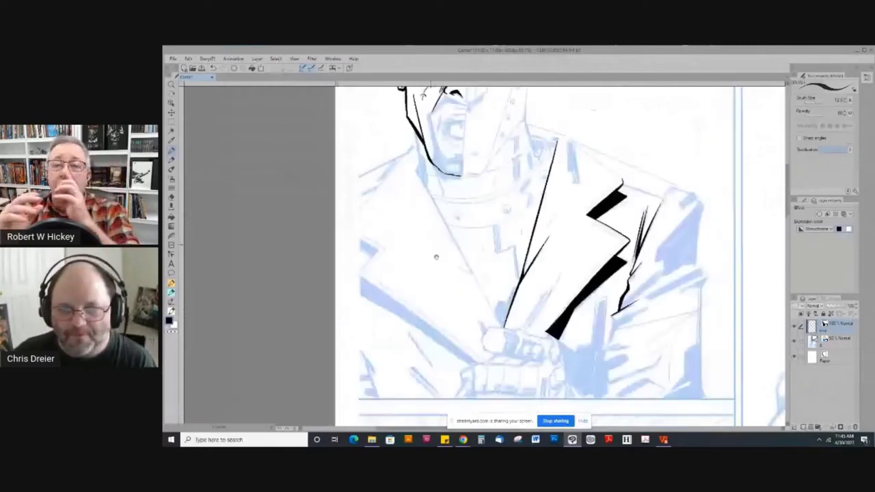
mouse_move(436, 256)
left_mouse_down()
mouse_move(400, 285)
mouse_move(388, 349)
left_mouse_up()
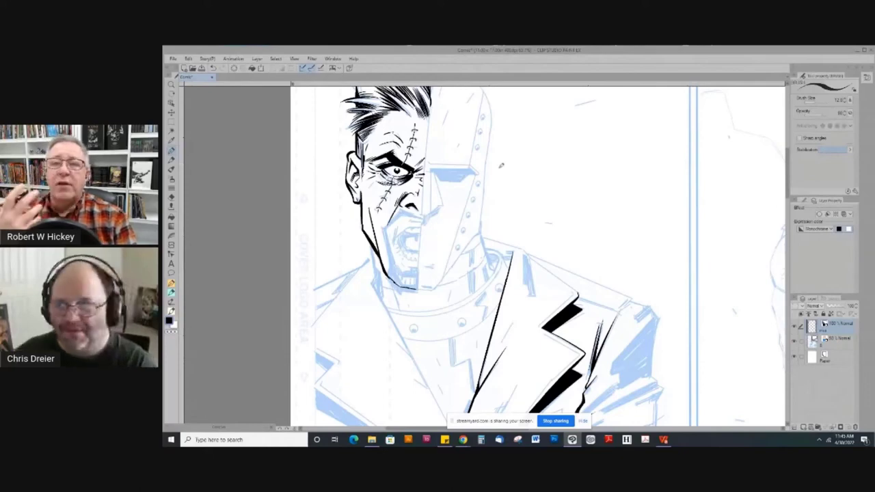
left_click_drag(447, 143, 494, 214)
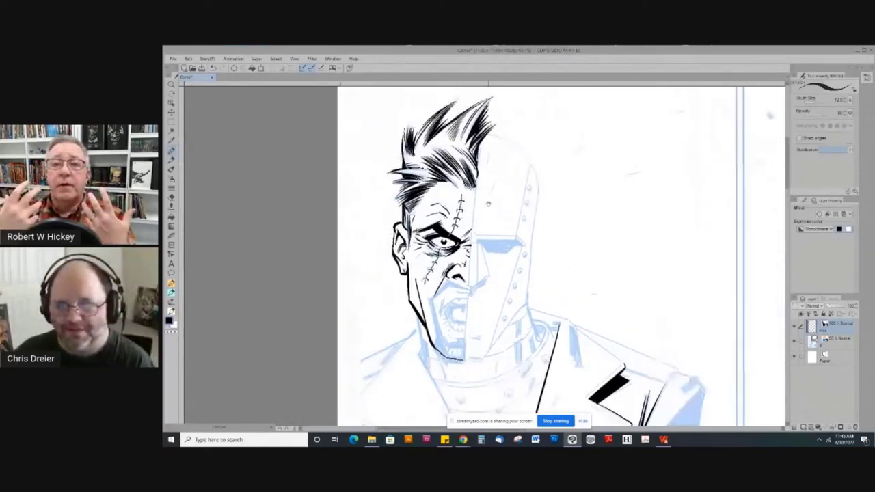
scroll(489, 196, "up", 3)
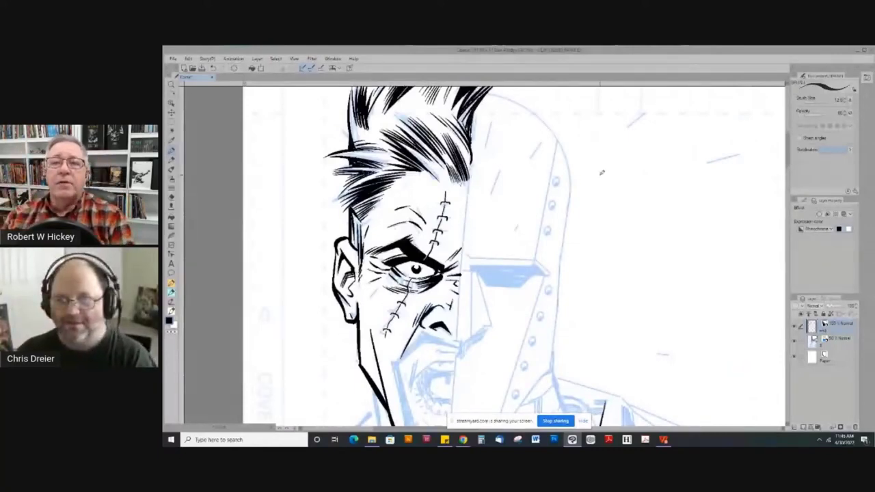
left_click_drag(478, 344, 476, 263)
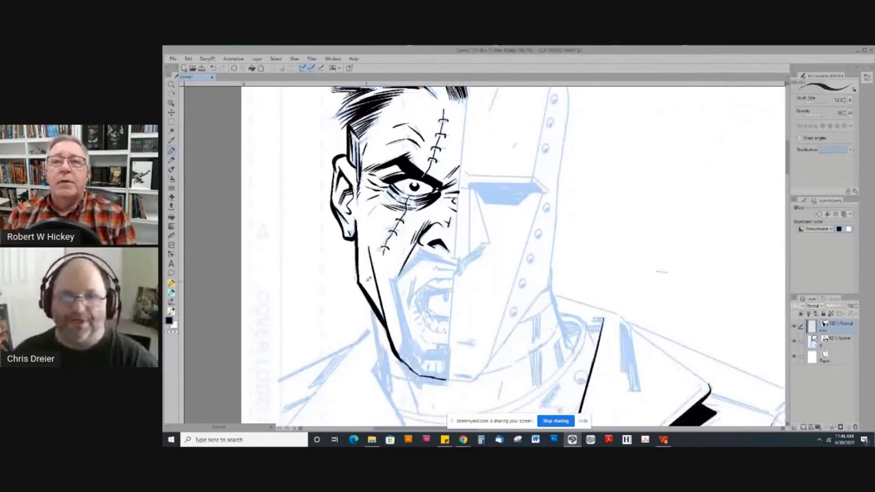
Try out the Crow Quill pen and G-pen with test strokes on the blank area beside the mask, undoing each one
left_click(804, 202)
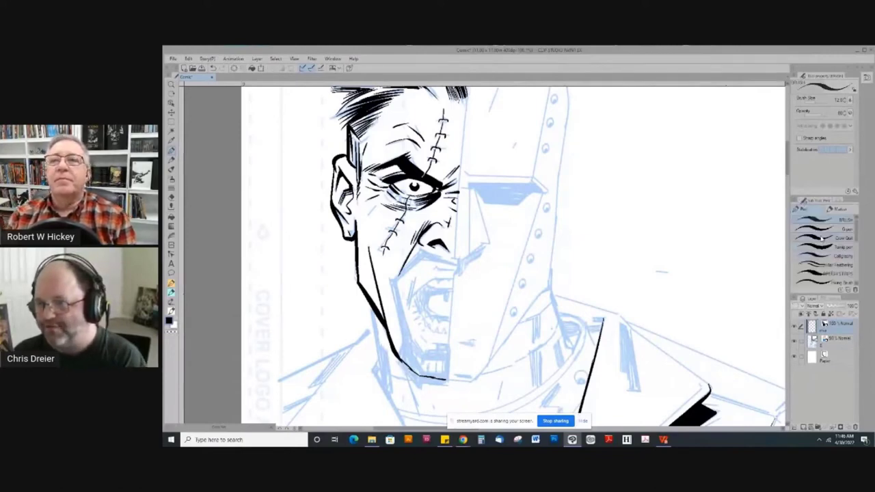
left_click(822, 239)
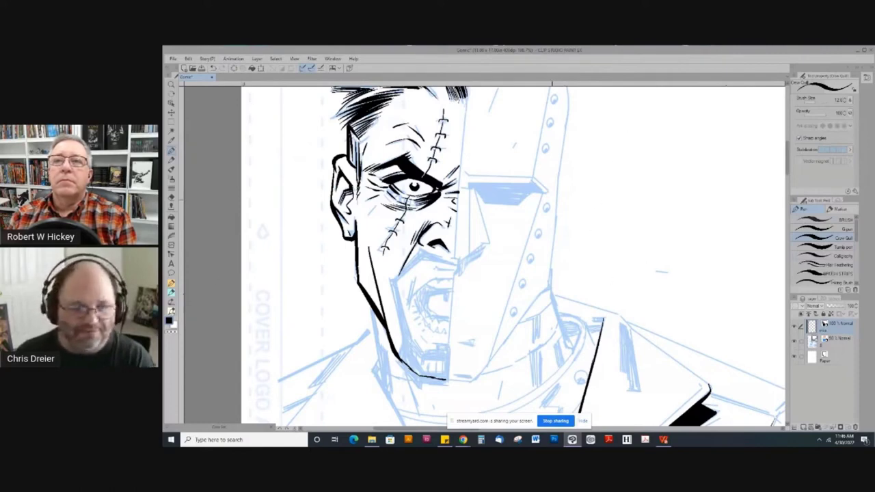
left_click_drag(624, 130, 592, 229)
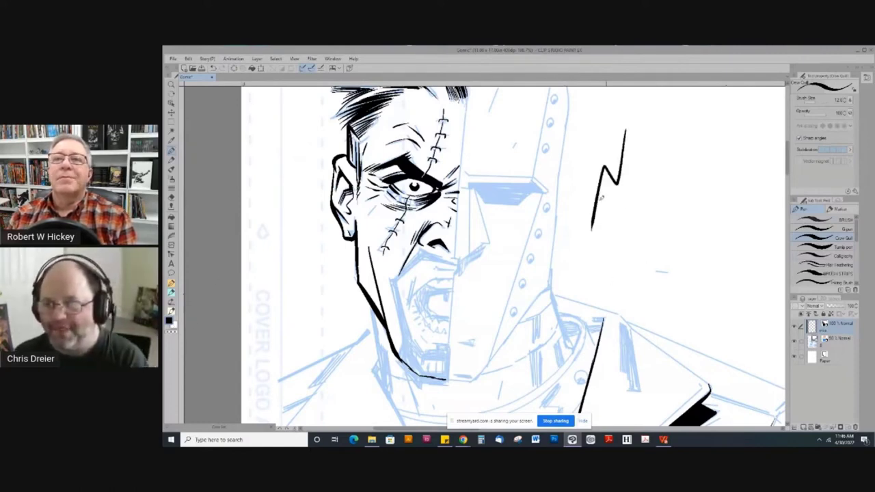
key("ctrl+z")
mouse_move(615, 125)
left_mouse_down()
mouse_move(592, 228)
mouse_move(632, 150)
left_mouse_up()
key("ctrl+z")
key("ctrl+z")
left_click_drag(635, 235, 646, 157)
key("ctrl+z")
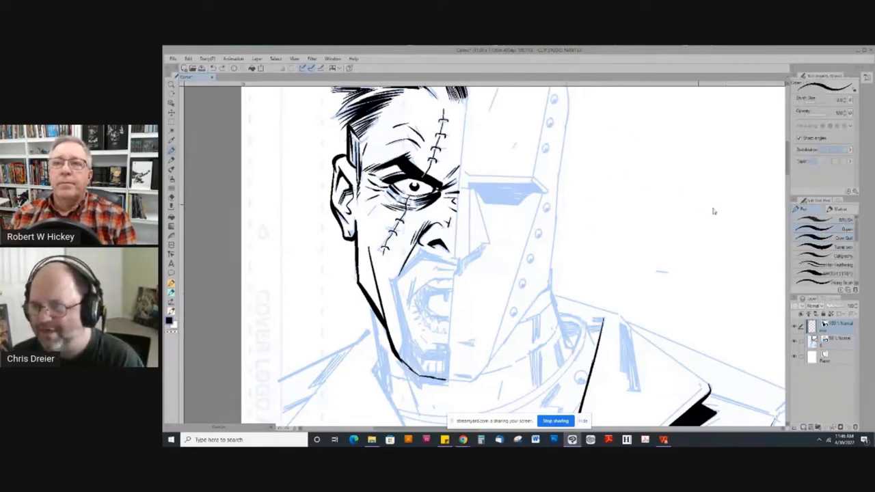
Inspect the G-pen's brush size dynamics and pen-pressure curve in its detailed settings
left_click(854, 193)
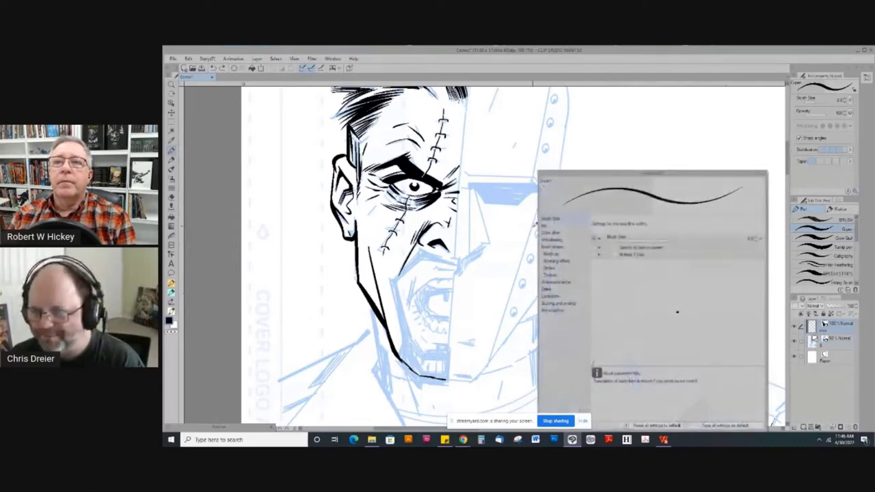
left_click(760, 239)
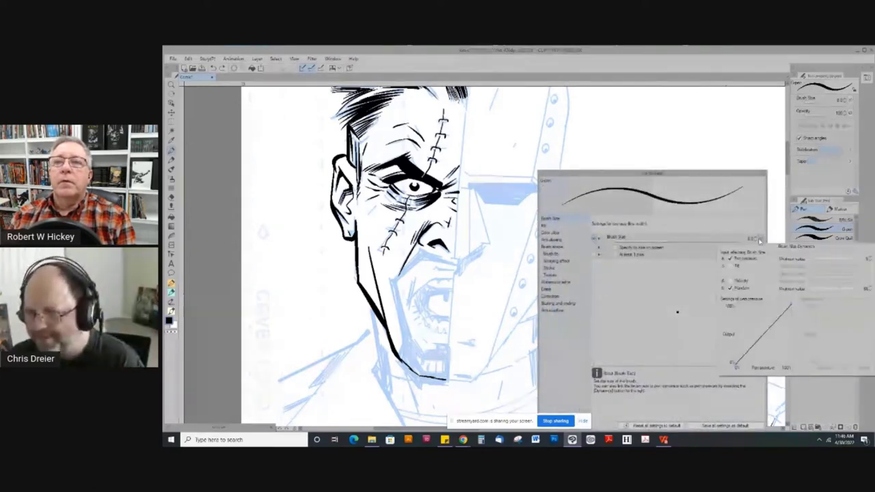
left_click(623, 272)
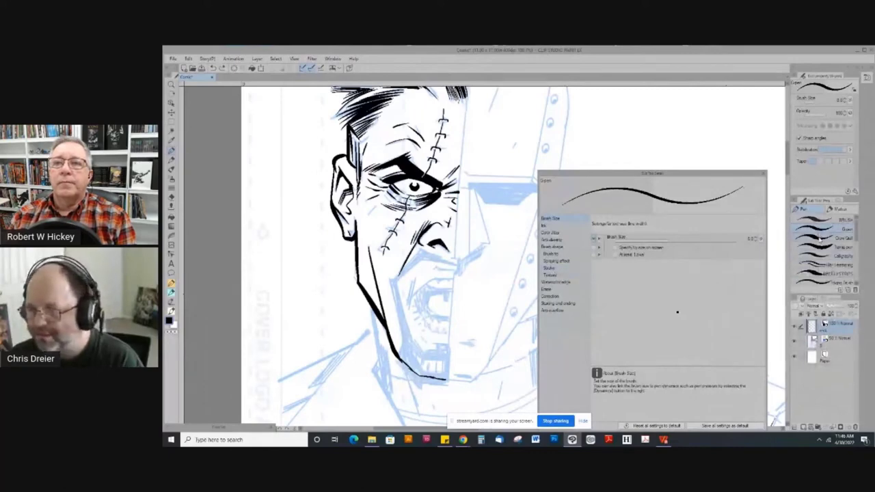
Inspect the Crow Quill's pen-pressure curve for brush size and close the detailed settings
left_click_drag(652, 174, 645, 140)
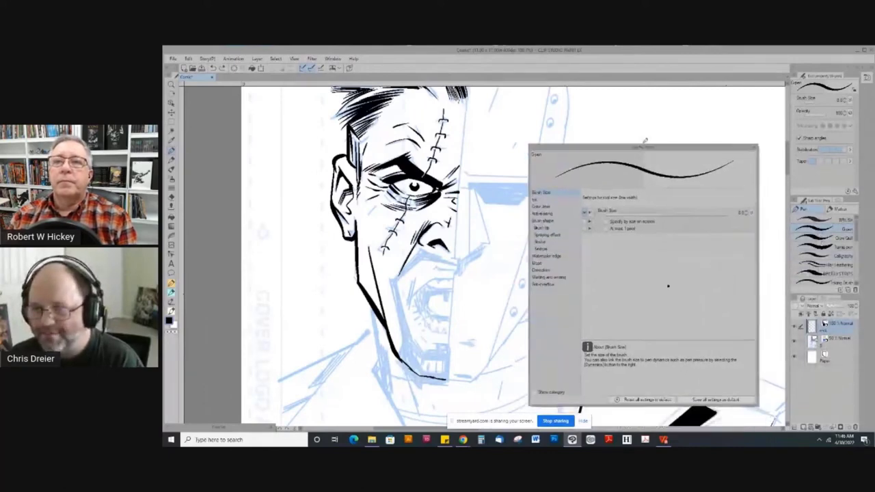
left_click(823, 237)
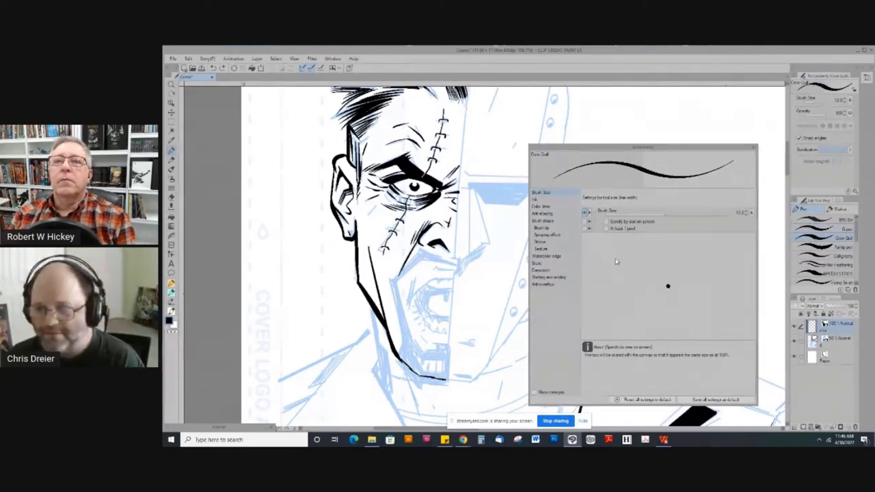
left_click(752, 212)
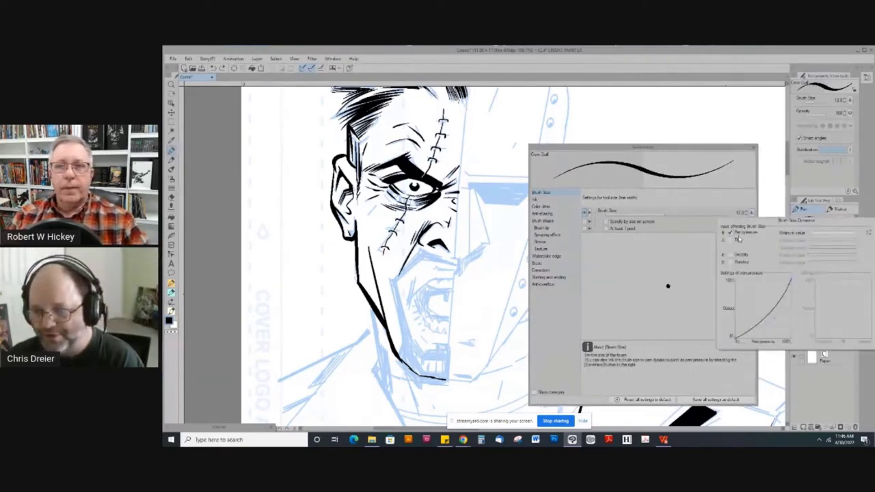
left_click(702, 149)
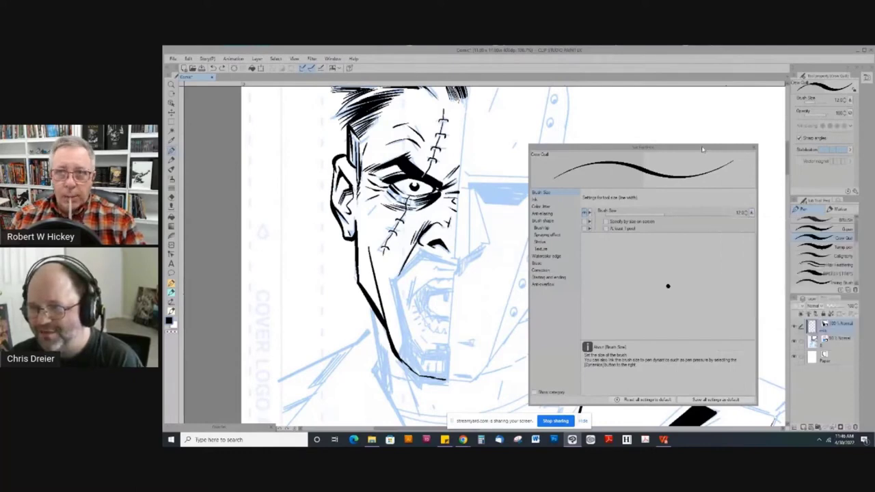
left_click(755, 147)
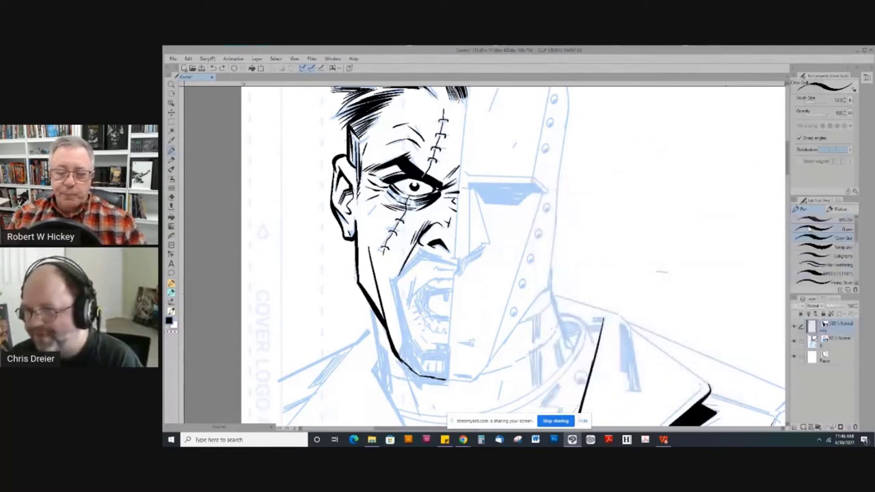
Draw several parallel tapered test strokes with the G-pen beside the mask and undo them
left_click(809, 231)
left_click_drag(643, 228, 653, 171)
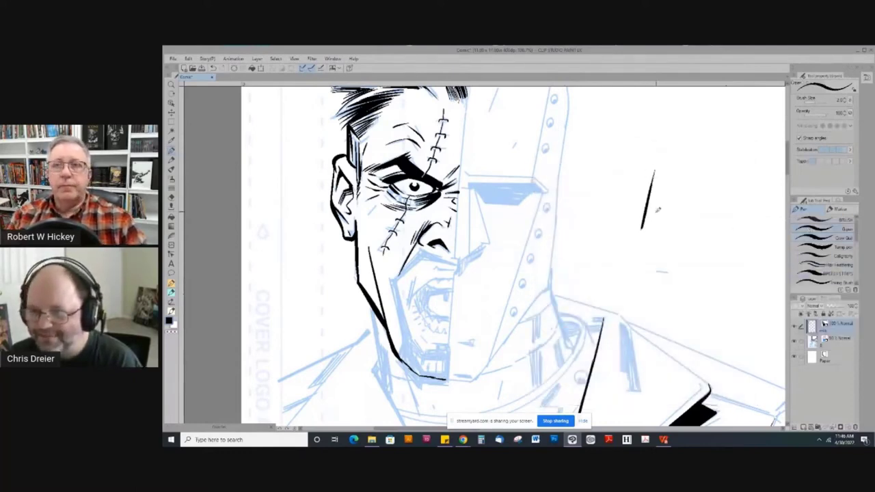
left_click_drag(656, 224, 660, 171)
left_click_drag(661, 230, 663, 214)
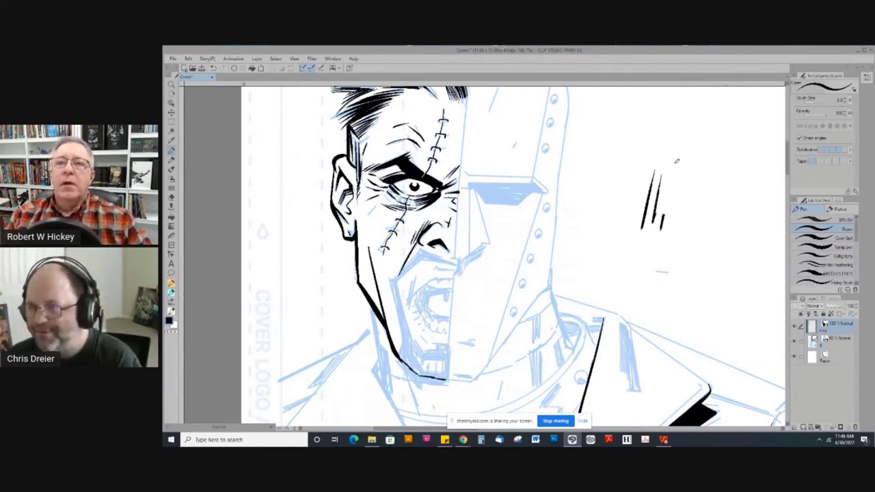
left_click_drag(663, 216, 672, 171)
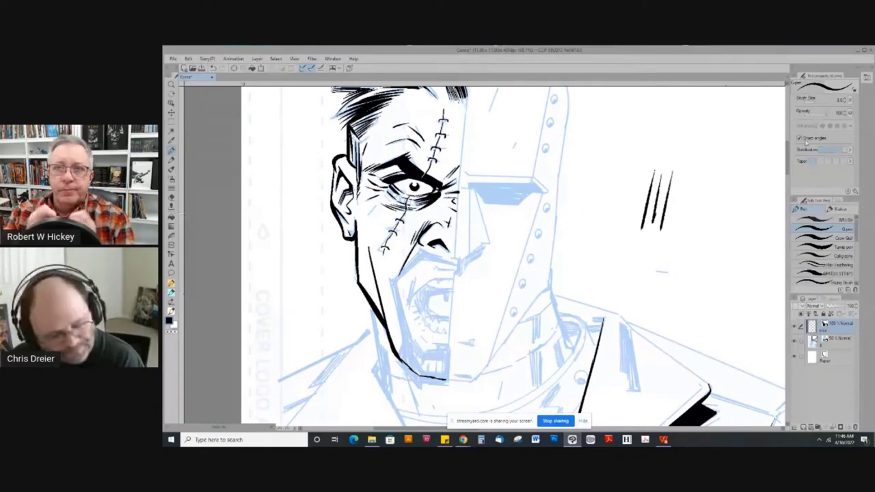
key("ctrl+z")
key("ctrl+z")
key("ctrl+z")
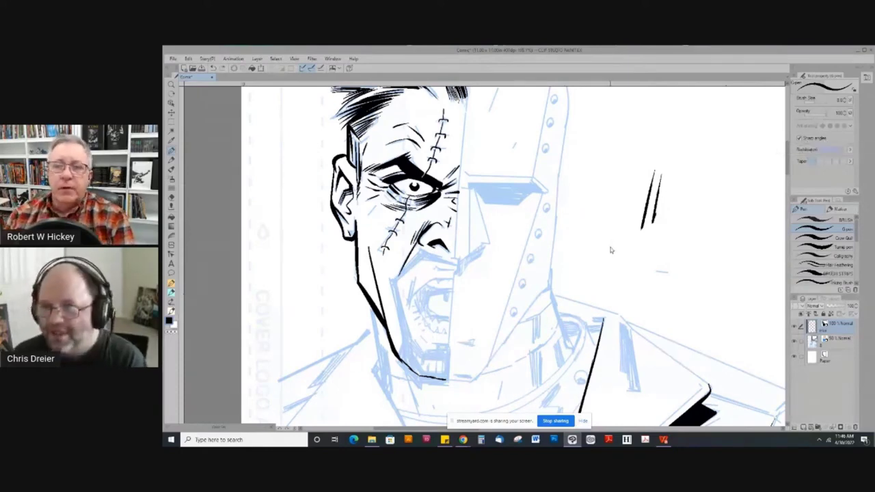
left_click_drag(464, 128, 475, 224)
scroll(474, 224, "down", 2)
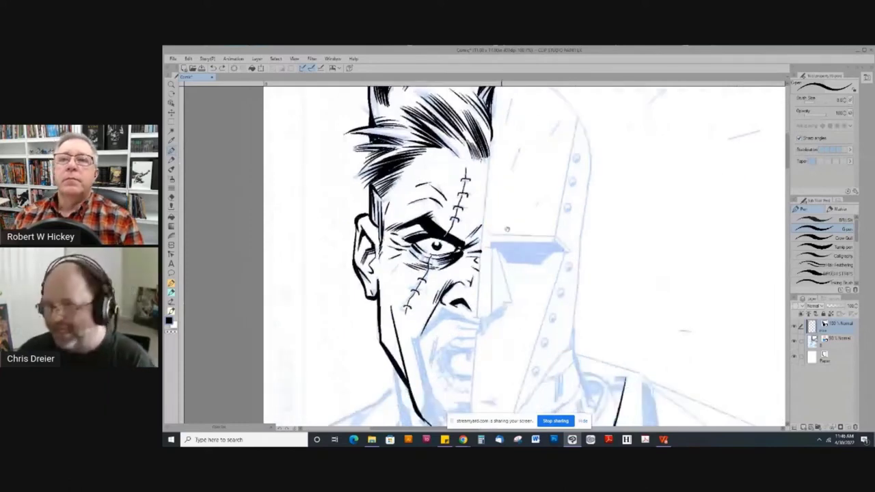
Switch from the pen to the Figure tool, look through its ruler options, and choose the Polyline sub tool for direct drawing
key("u")
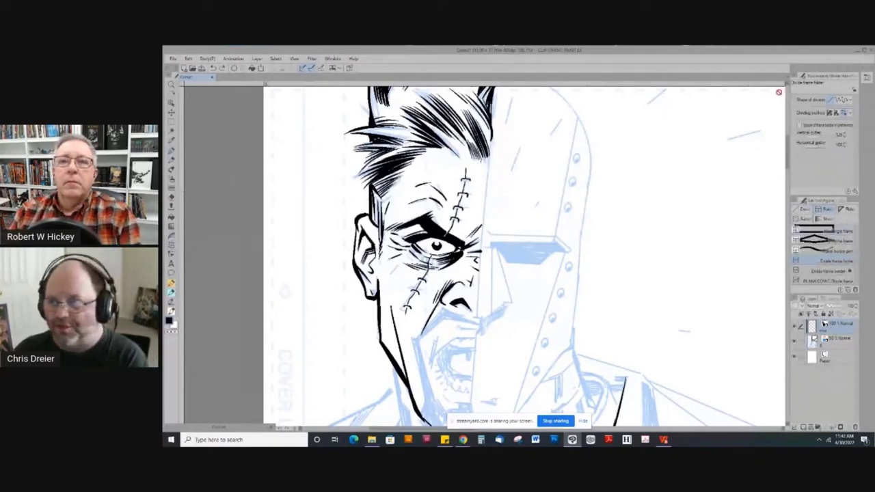
left_click(801, 209)
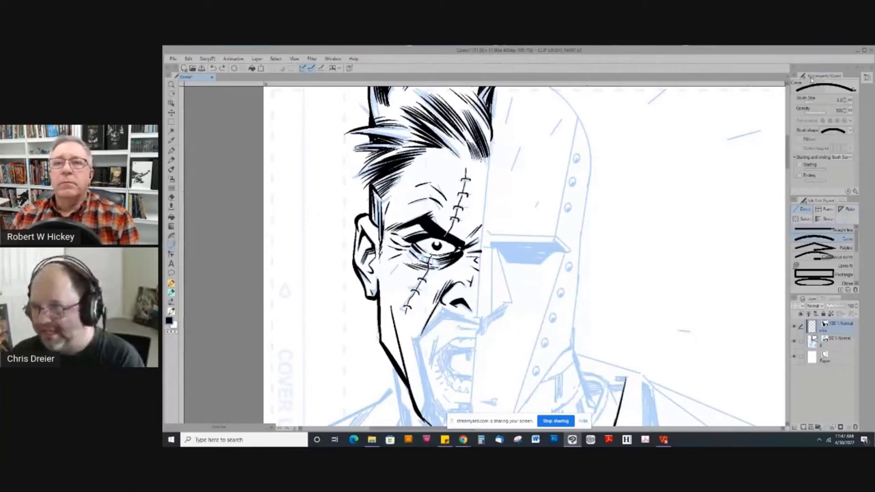
left_click(849, 209)
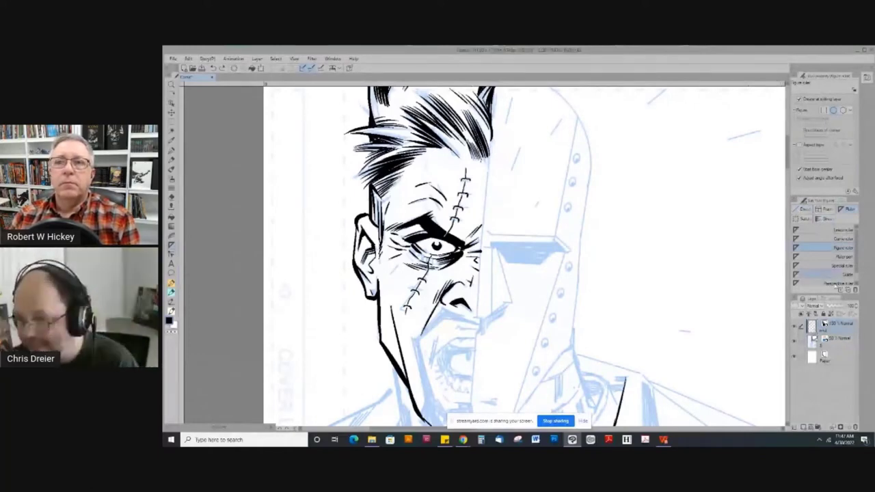
left_click(331, 59)
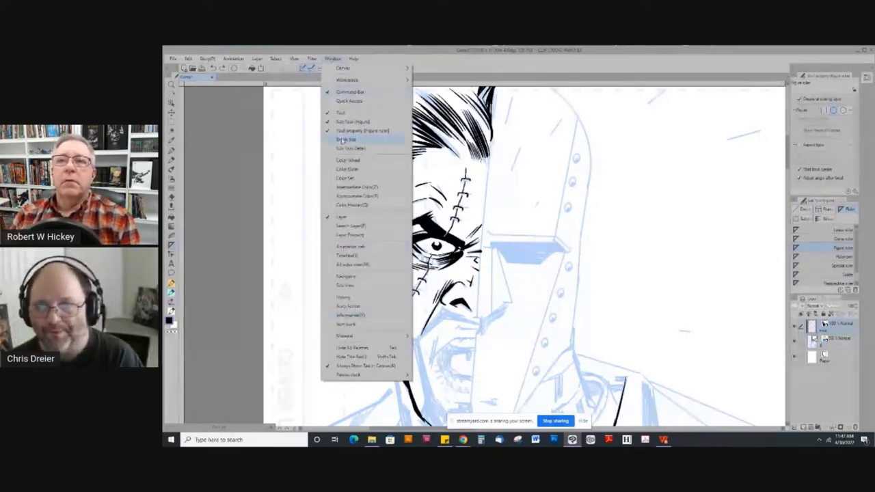
left_click(481, 56)
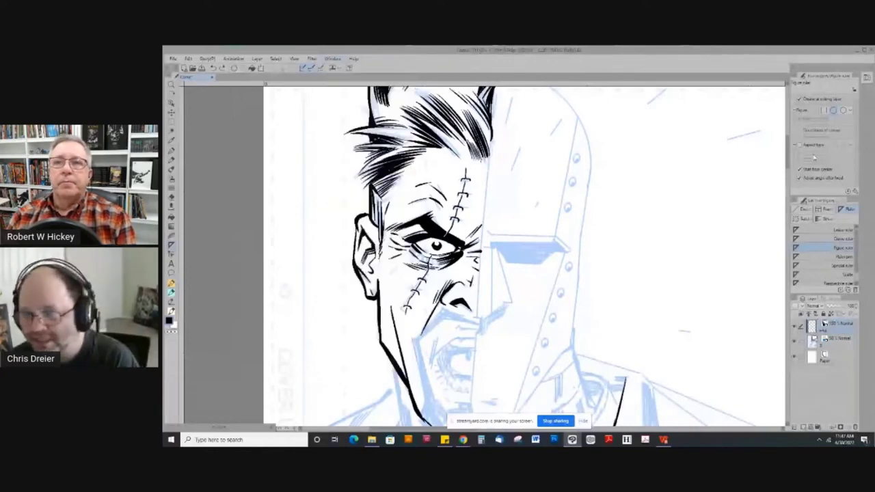
left_click(804, 209)
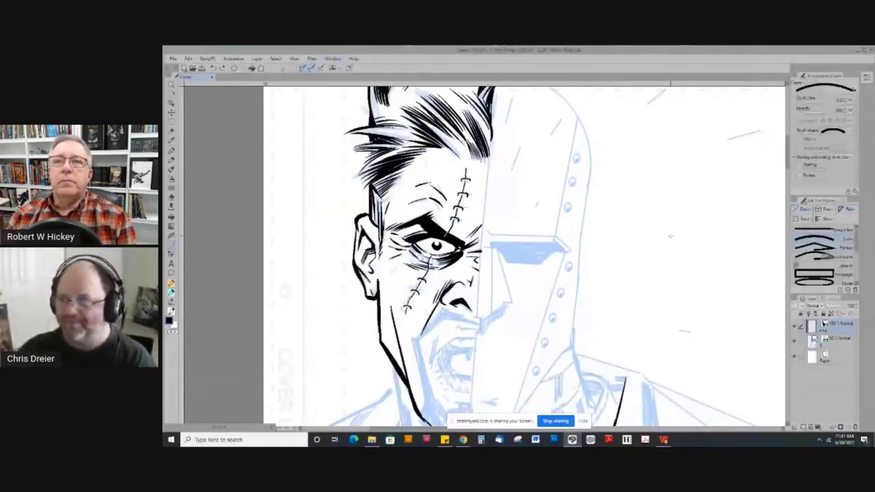
left_click(812, 240)
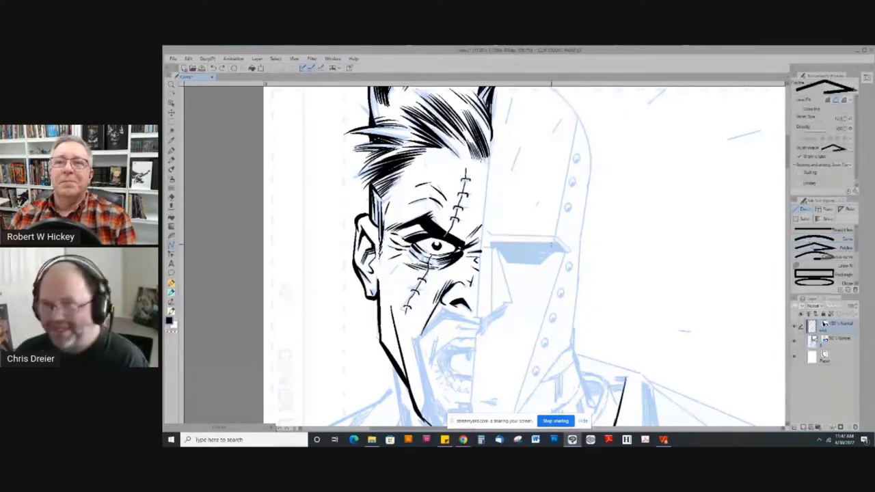
Try a polyline with a long steep segment and a short angled one in the blank area beside the helmet
scroll(490, 208, "down", 1)
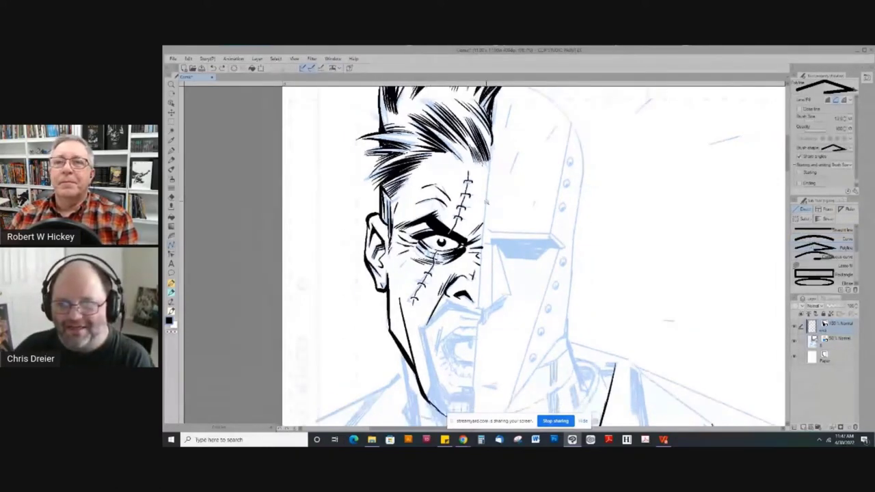
scroll(486, 202, "down", 2)
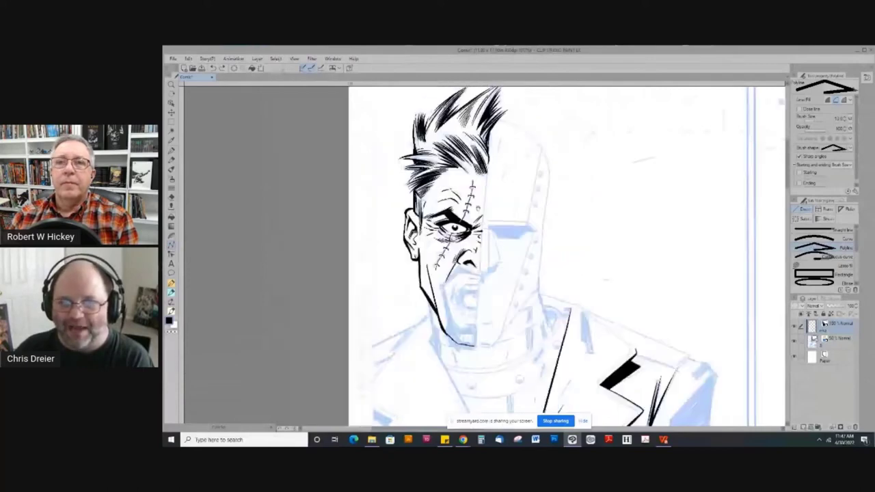
left_click_drag(496, 125, 496, 137)
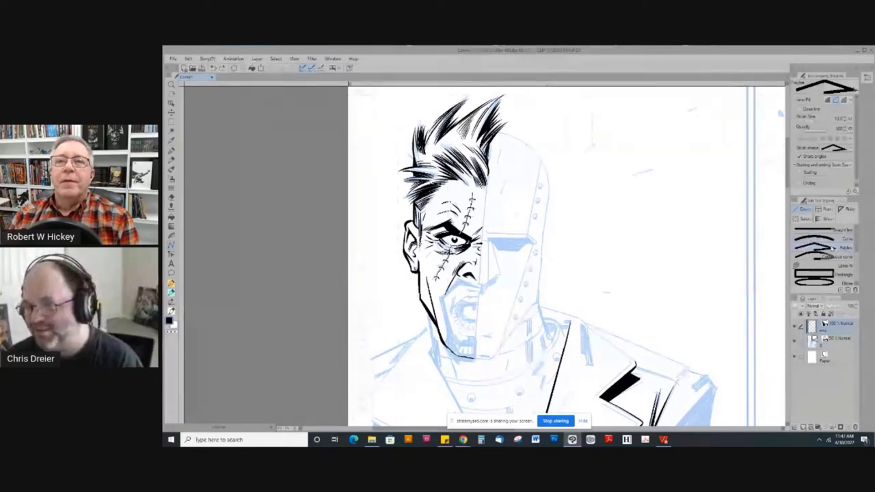
left_click(631, 167)
left_click(647, 294)
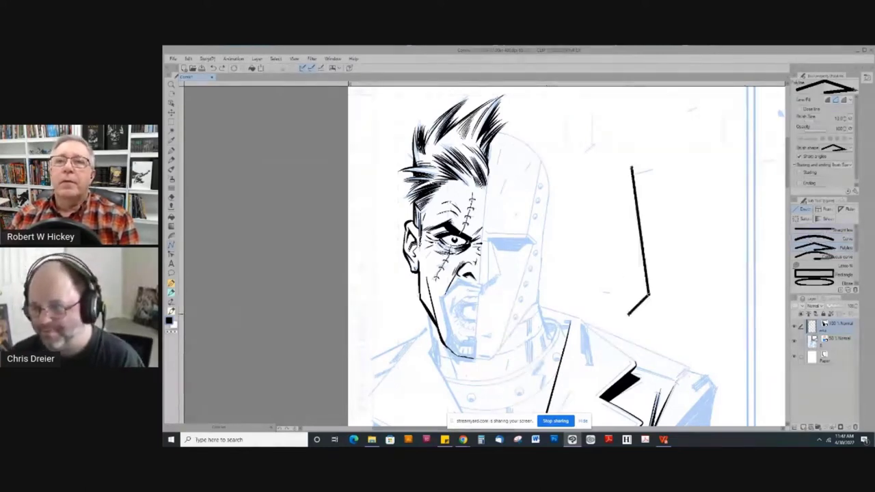
key("Escape")
Try the Straight line sub tool with vertical strokes in the blank area beside the helmet, and undo them
left_click(803, 231)
left_click_drag(654, 155, 661, 250)
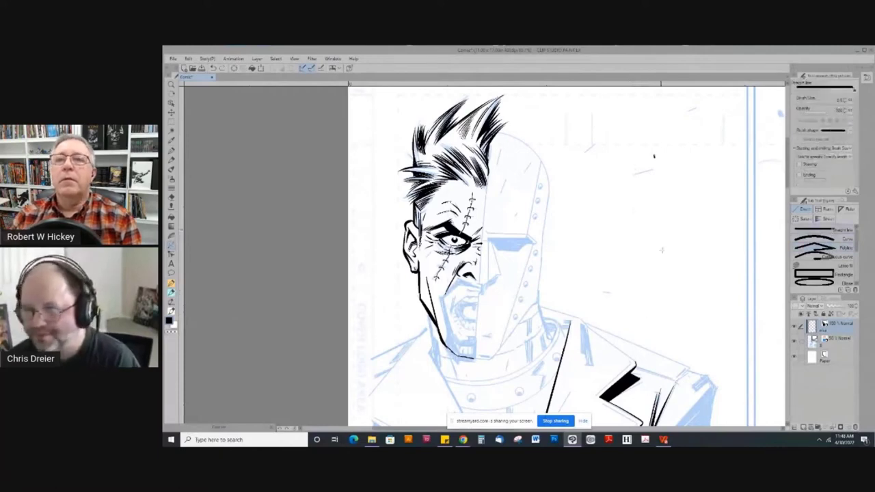
left_click_drag(654, 171, 654, 299)
key("ctrl+z")
key("ctrl+z")
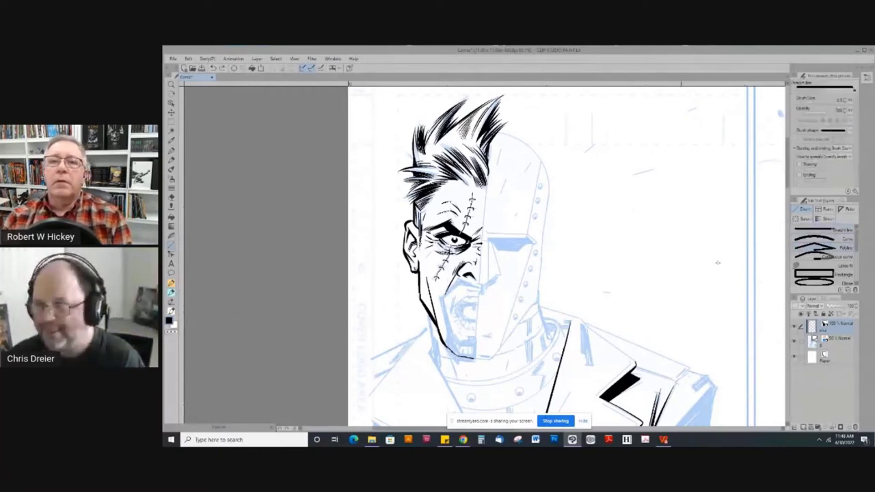
Try the Curve sub tool by bending a diagonal line in the blank area beside the helmet, and undo it
left_click(818, 239)
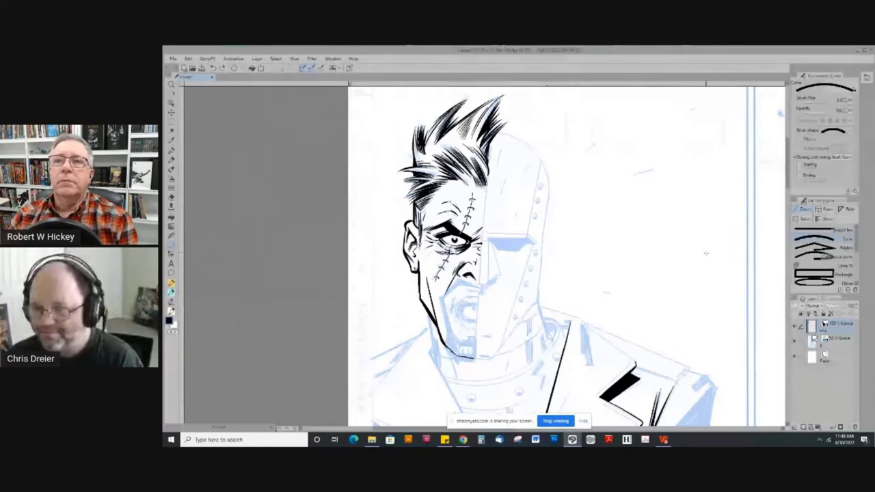
left_click_drag(708, 261, 623, 182)
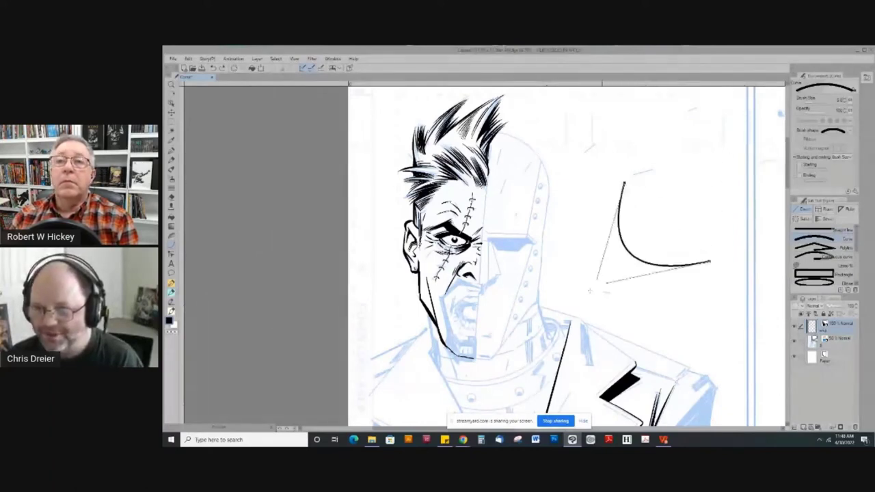
key("ctrl+z")
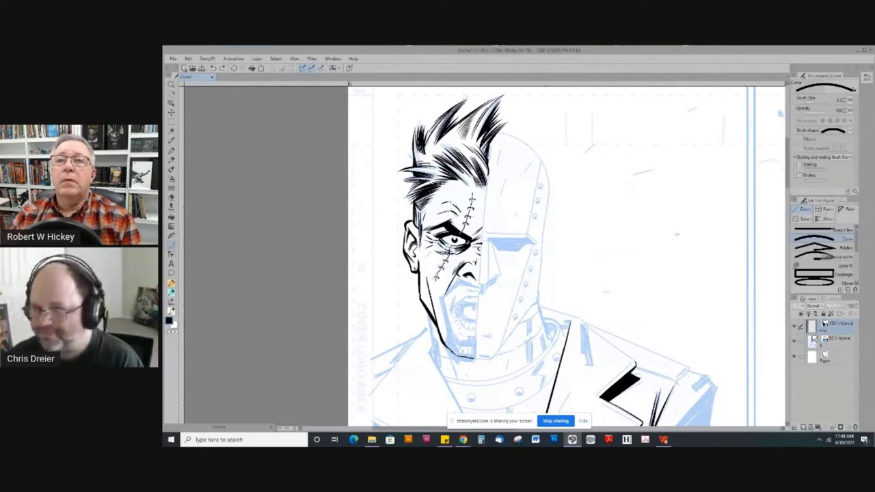
Try a zigzag polyline with several corner points in the blank area beside the helmet, and cancel it
left_click(825, 248)
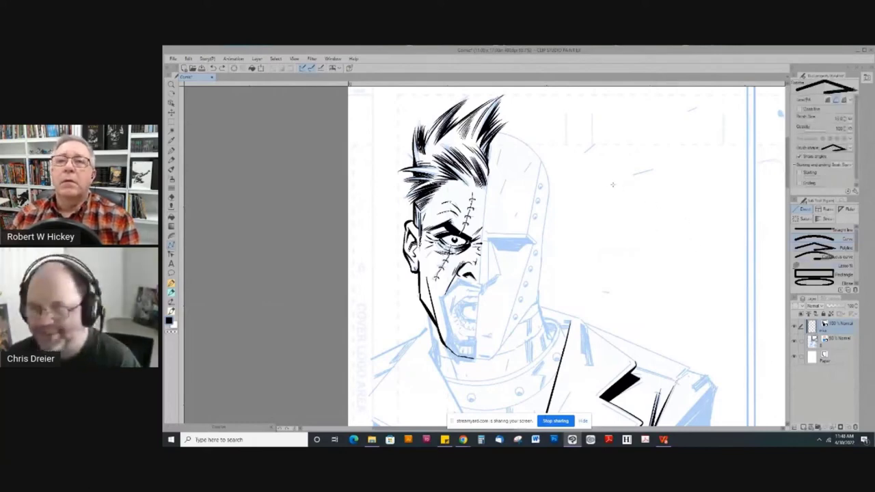
left_click(618, 131)
left_click(611, 202)
left_click(686, 253)
left_click(605, 295)
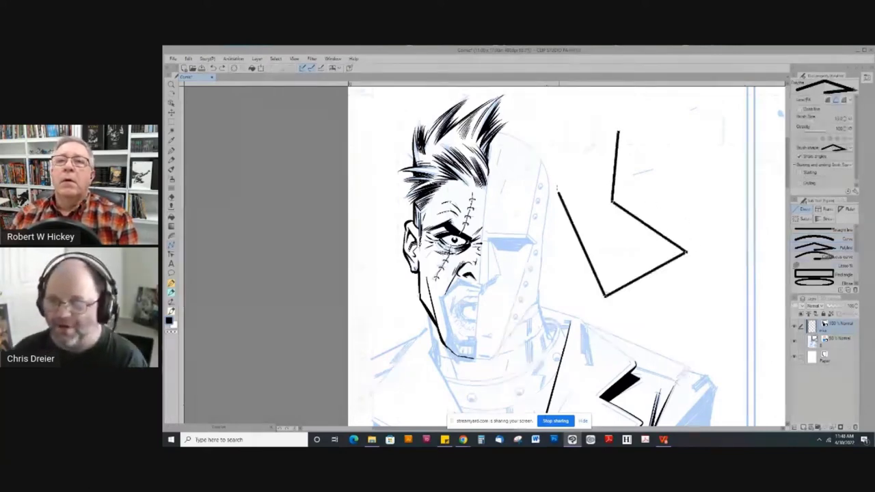
left_click(557, 188)
left_click(585, 104)
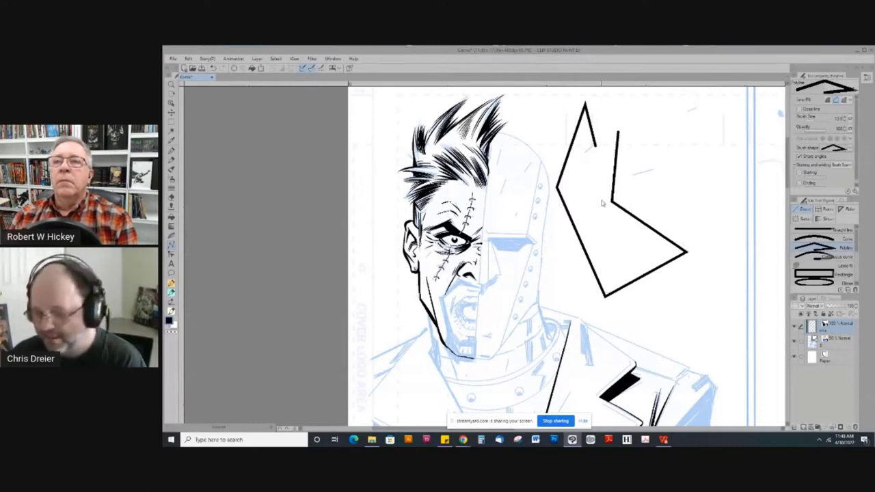
key("Escape")
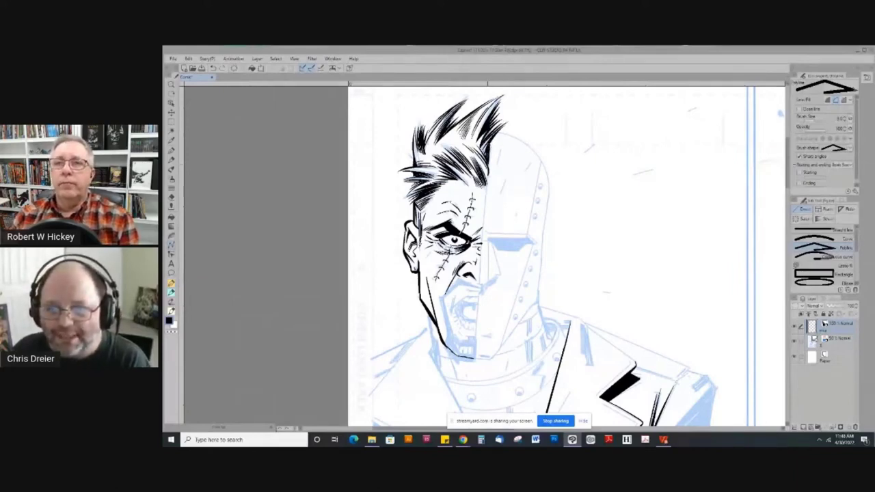
Ink the dividing line between the face and the helmet from the hair down past the eye with the Polyline tool
left_click_drag(387, 132, 533, 250)
left_click(541, 186)
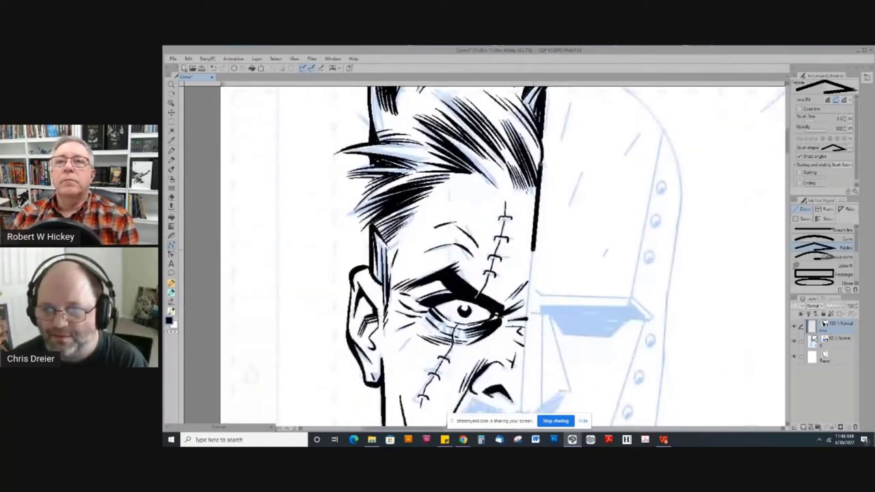
key("ctrl+z")
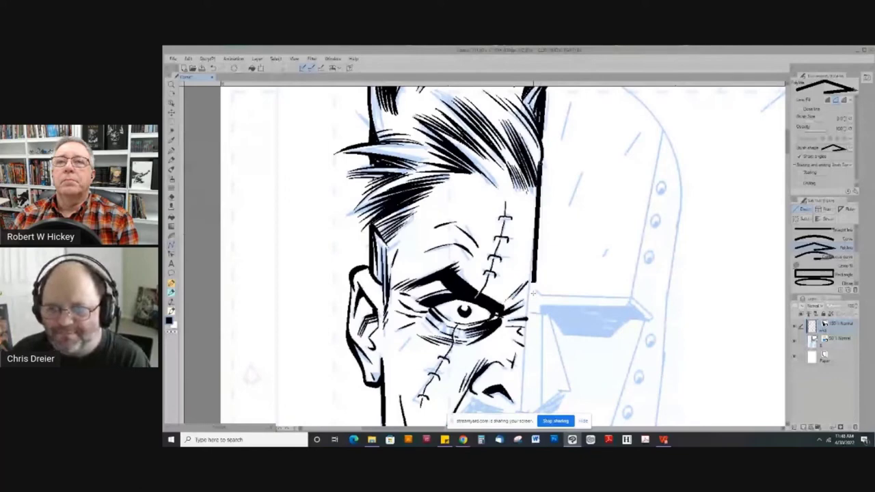
left_click_drag(534, 293, 531, 220)
left_click(528, 242)
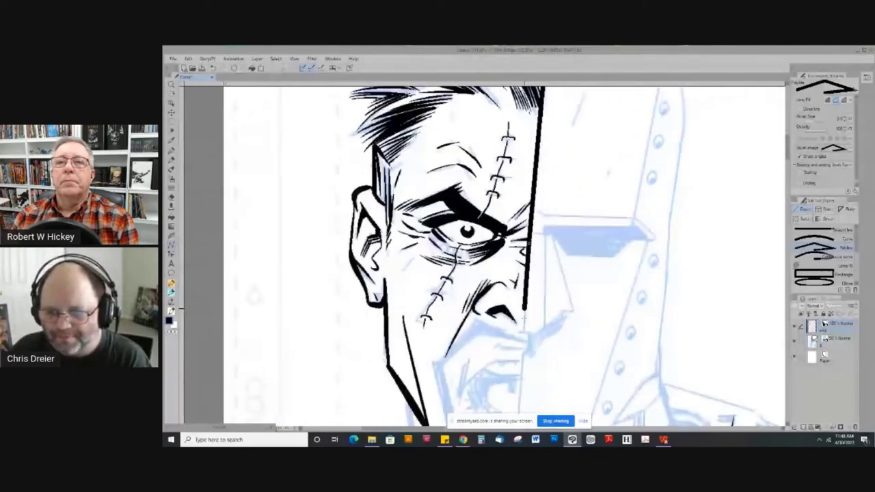
Continue the dividing polyline around the small notch below the nose and straight down to the chin
left_click(524, 335)
left_click(528, 339)
mouse_move(528, 347)
left_mouse_down()
mouse_move(529, 323)
mouse_move(529, 343)
left_mouse_up()
scroll(528, 315, "down", 1)
scroll(529, 343, "down", 3)
left_click_drag(528, 206, 515, 325)
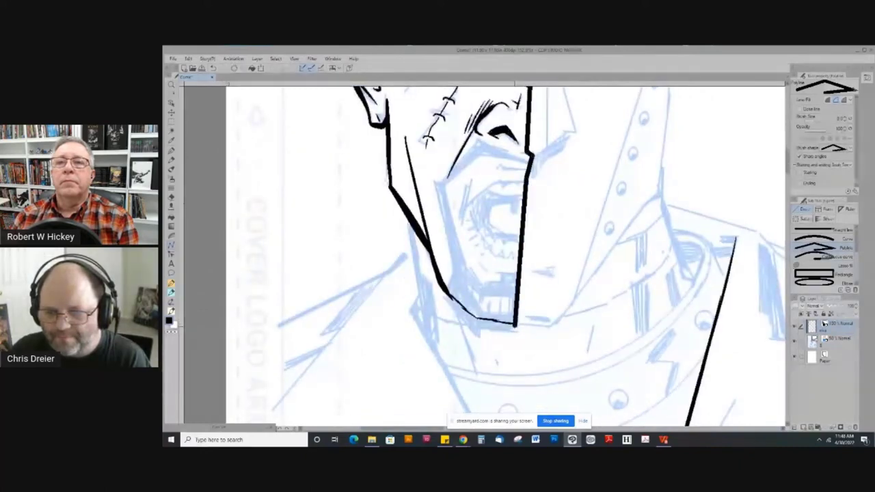
Ink the helmet's rounded crown from the hair to its outer edge beside the top rivet with the Curve sub tool
scroll(533, 321, "up", 5)
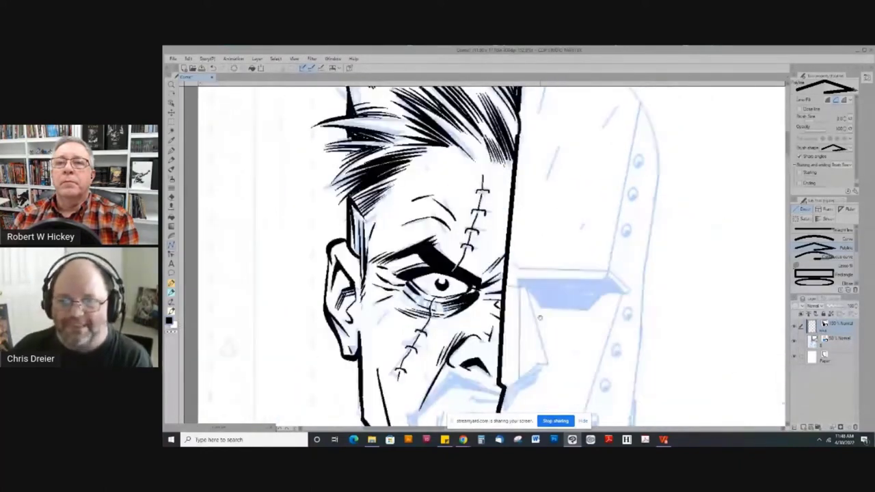
scroll(539, 318, "up", 2)
key("p")
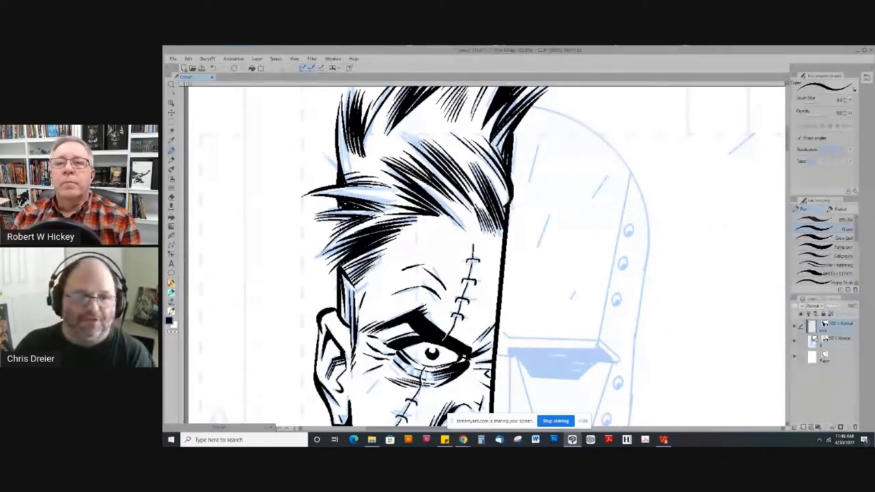
left_click(171, 246)
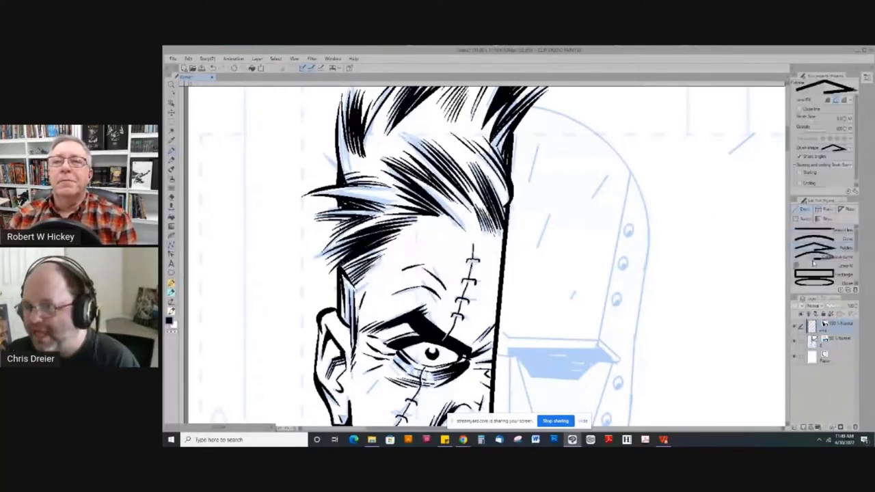
left_click(816, 241)
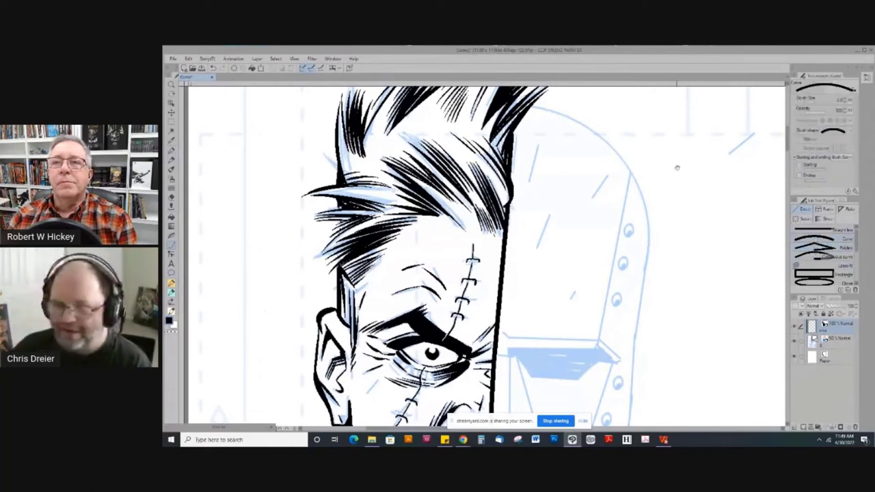
left_click_drag(677, 168, 539, 196)
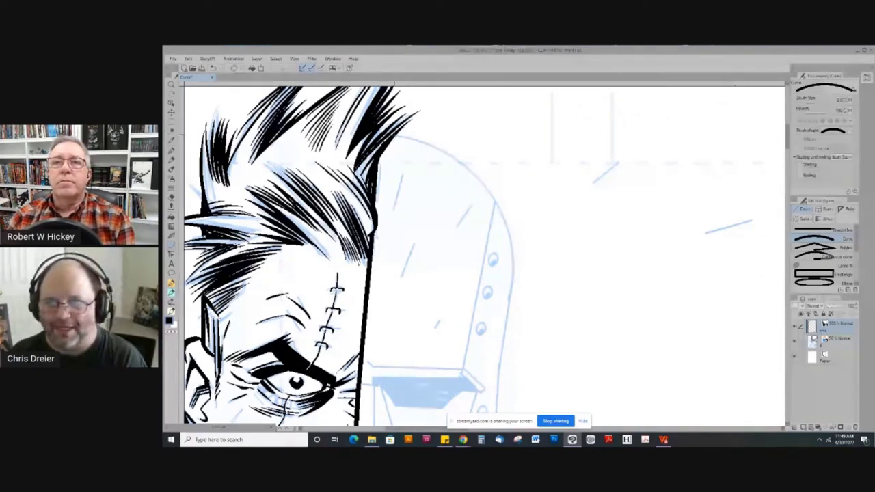
mouse_move(394, 134)
left_mouse_down()
mouse_move(445, 143)
mouse_move(569, 235)
mouse_move(494, 305)
mouse_move(566, 230)
mouse_move(445, 154)
mouse_move(527, 252)
left_mouse_up()
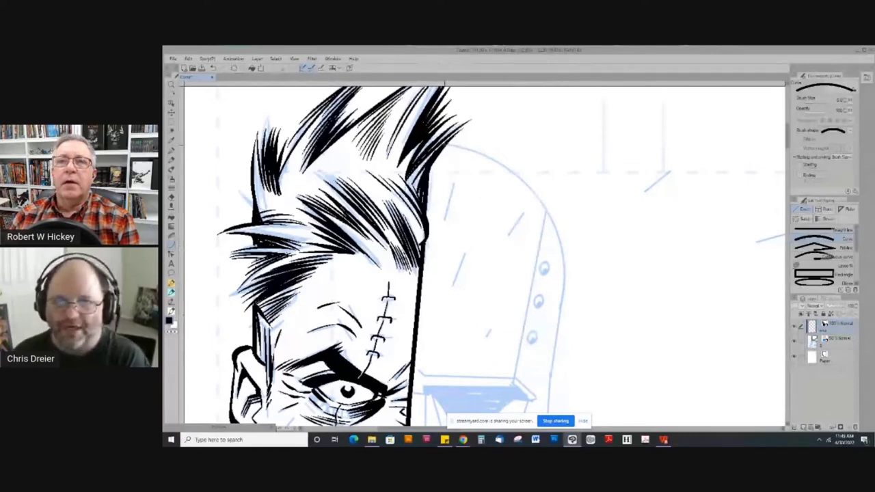
mouse_move(448, 145)
left_mouse_down()
mouse_move(566, 267)
mouse_move(449, 145)
mouse_move(493, 165)
mouse_move(566, 254)
mouse_move(470, 146)
mouse_move(572, 262)
mouse_move(565, 265)
left_mouse_up()
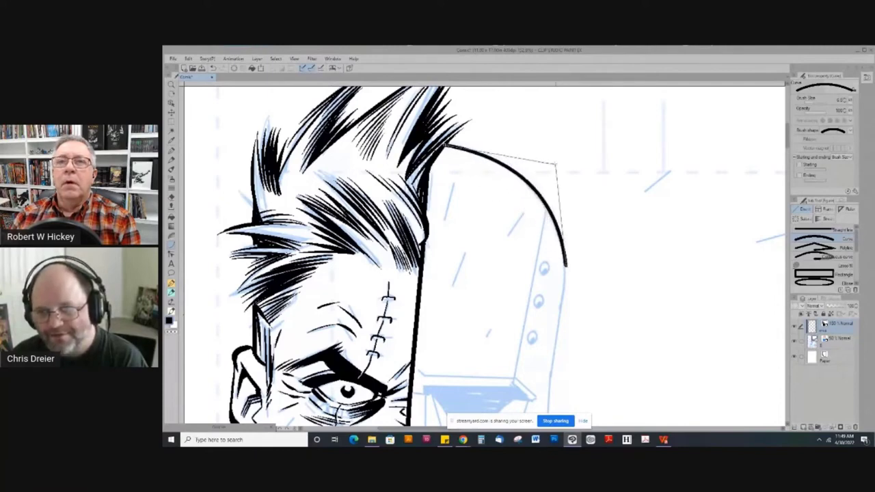
left_click(549, 164)
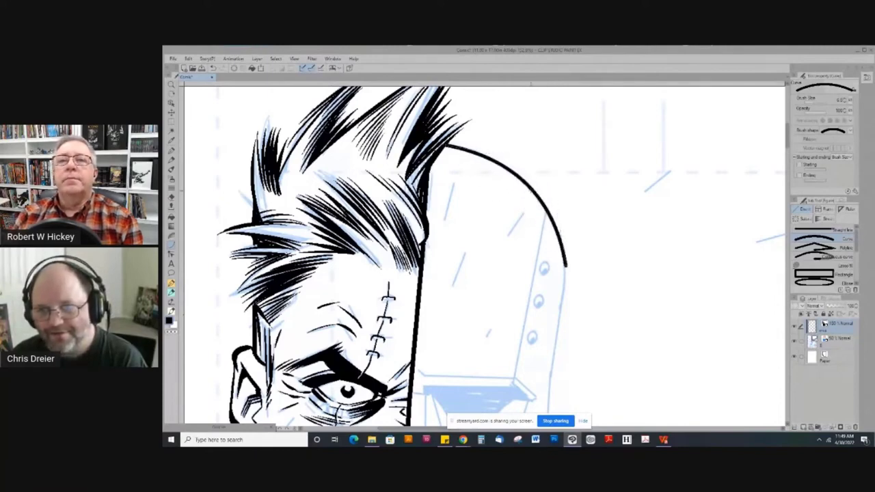
Redraw the crown curve over the blue sketch so it meets the helmet's outer side beside the top rivet
left_click_drag(448, 145, 564, 259)
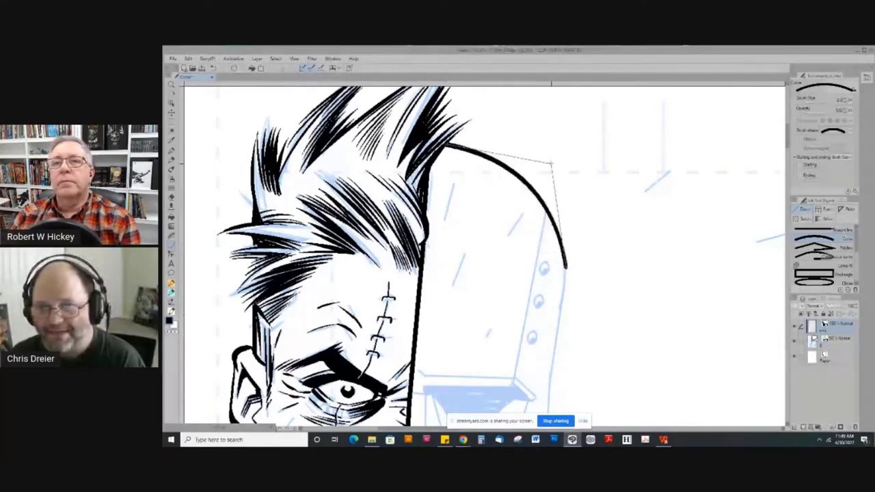
left_click(549, 167)
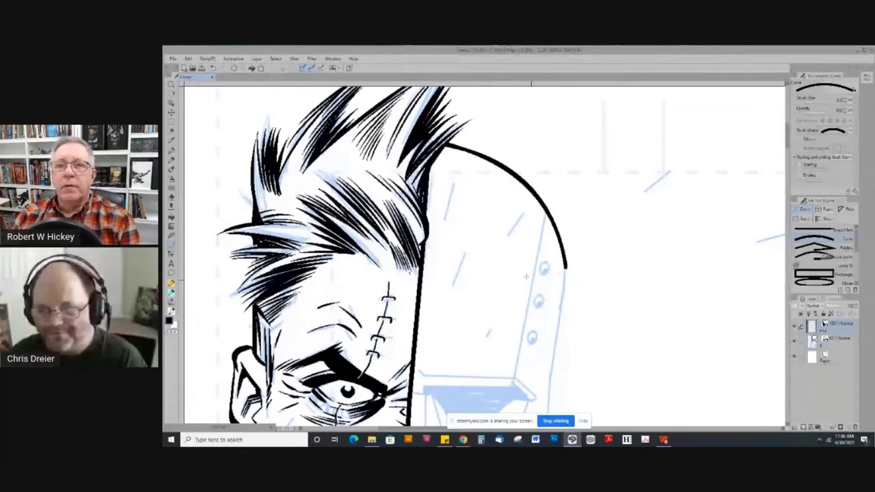
left_click_drag(507, 261, 485, 145)
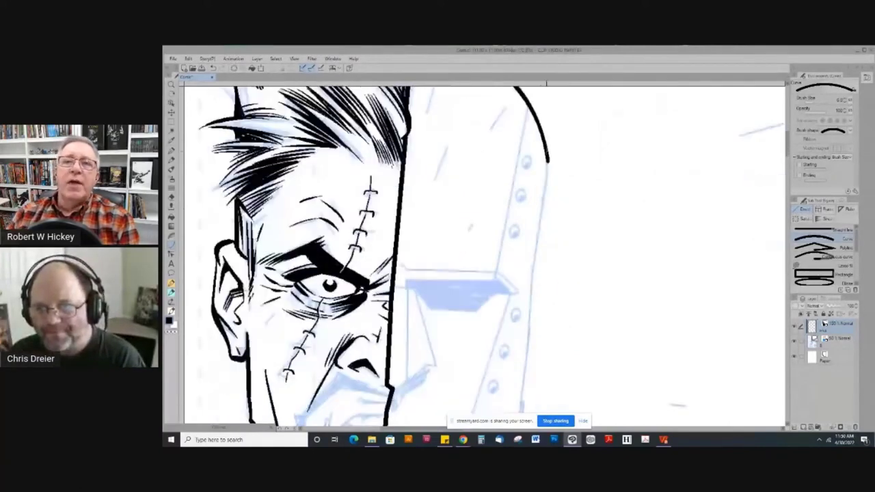
Extend the helmet's outer edge from the crown curve down past the second rivet with the Curve sub tool, redrawing it over the sketch
left_click_drag(547, 151, 543, 208)
left_click(550, 181)
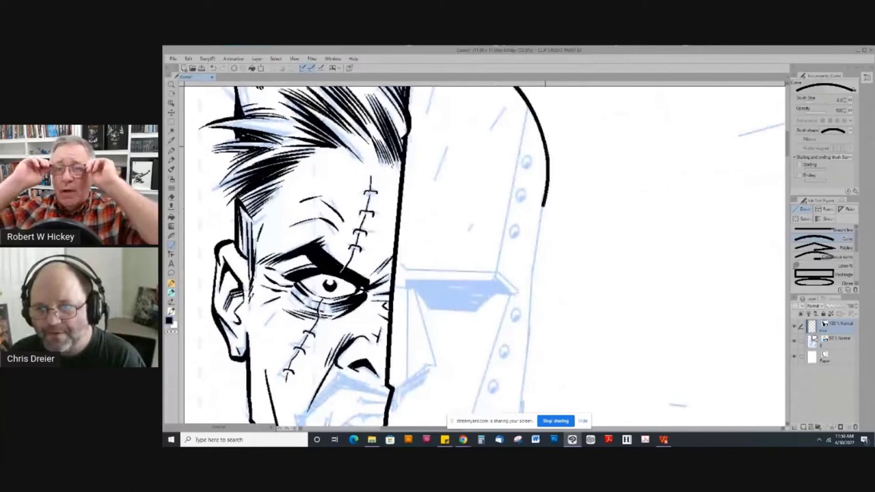
left_click_drag(544, 143, 541, 218)
left_click(550, 169)
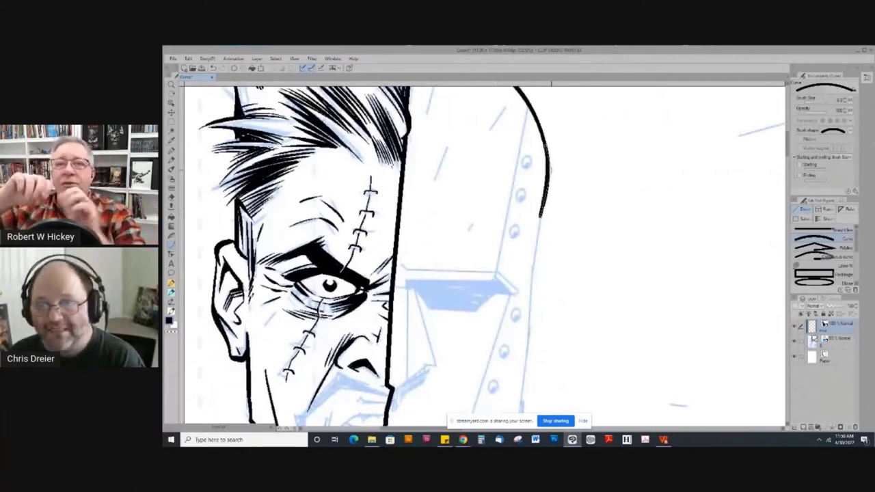
Continue the helmet's outer edge with a slight curve from beside the upper rivets down past the eye slit
left_click_drag(548, 227, 558, 153)
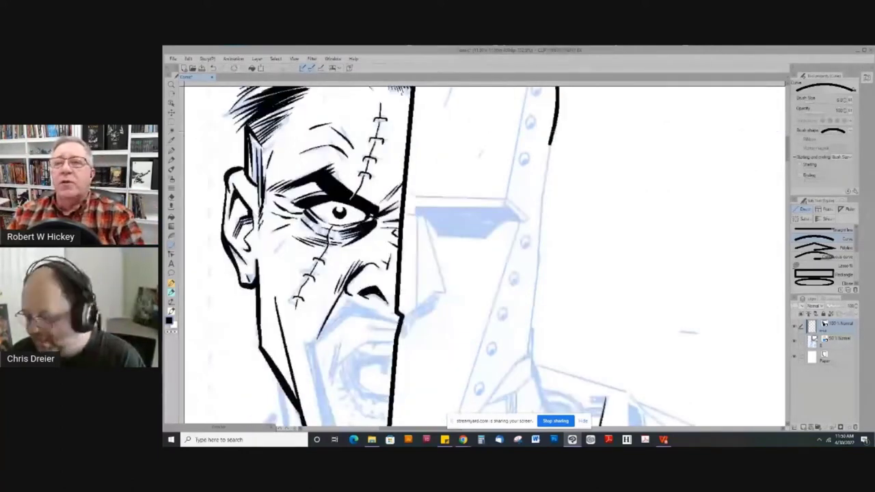
left_click_drag(529, 116, 526, 183)
key("b")
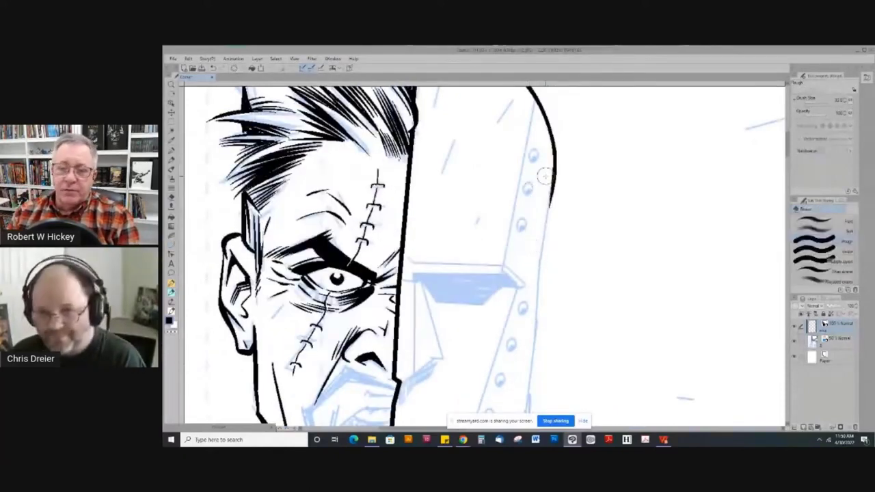
key("u")
left_click_drag(554, 175, 538, 301)
left_click(544, 239)
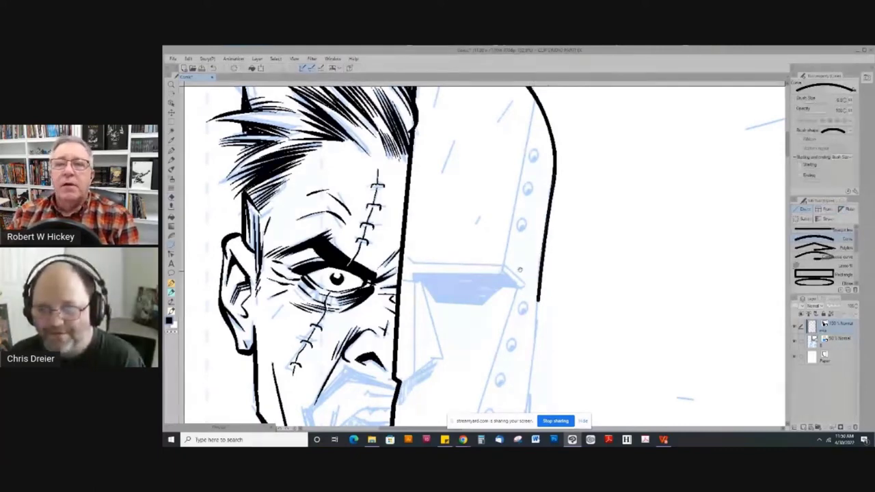
Ink the rest of the helmet's outer edge along the jaw corner and round it into the chin line
scroll(520, 270, "down", 3)
scroll(525, 184, "down", 2)
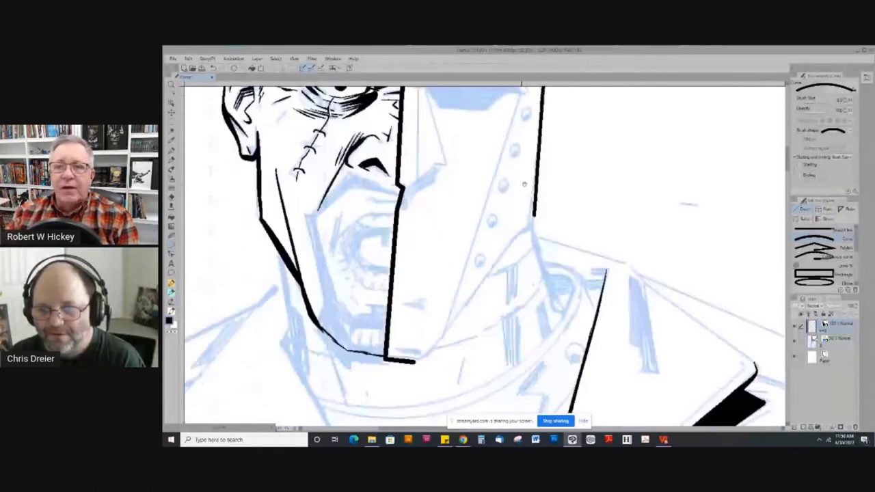
left_click_drag(536, 217, 447, 335)
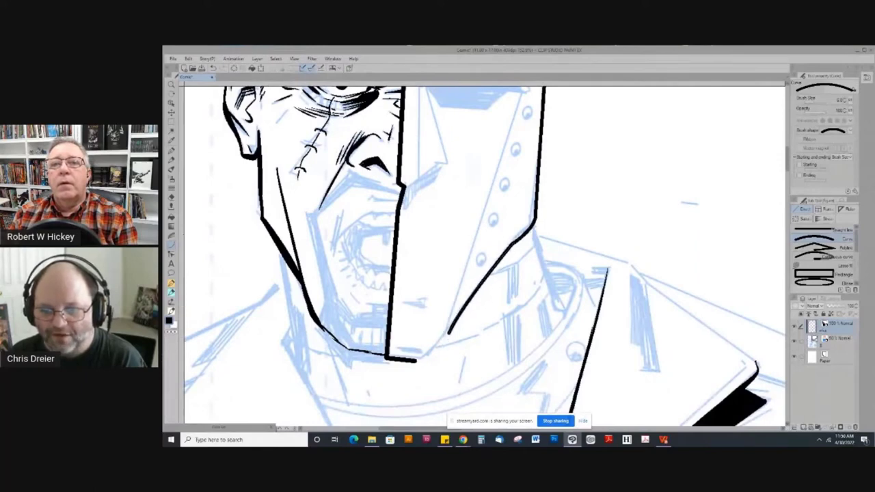
left_click_drag(447, 335, 418, 360)
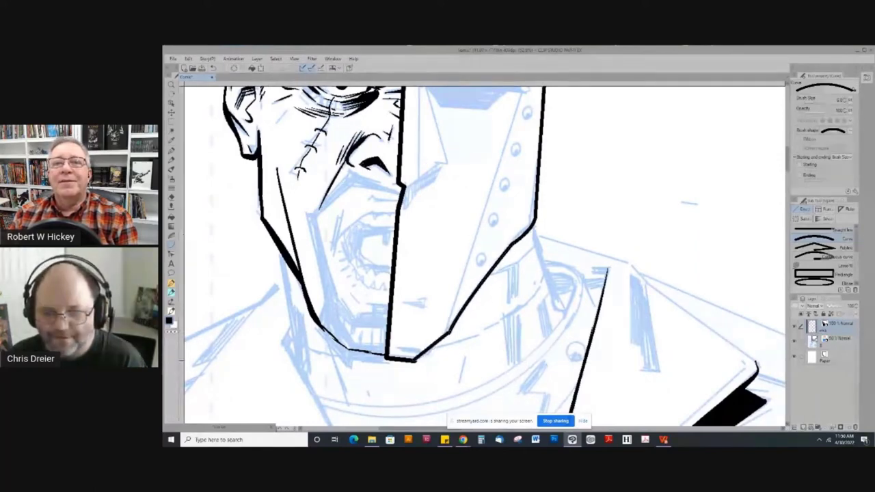
left_click(432, 364)
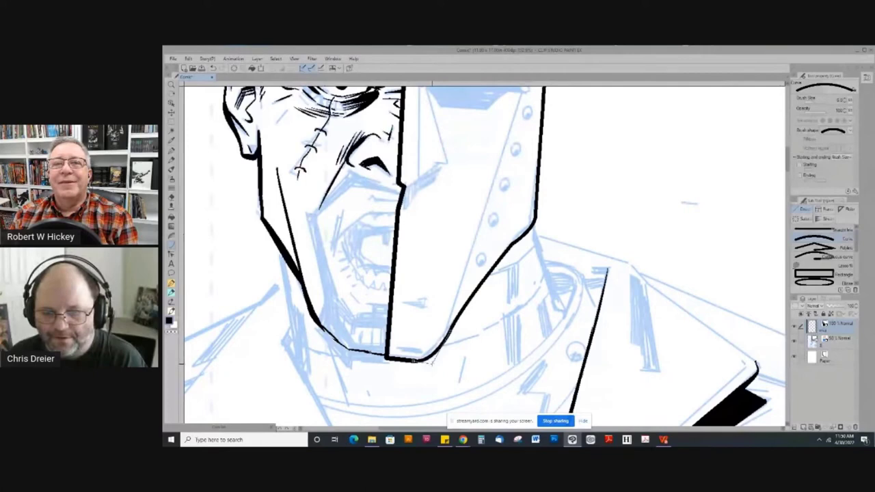
Select the helmet's outer outline from crown to chin with the Polyline selection tool, leaving out the face's dividing line
left_click_drag(588, 191, 546, 321)
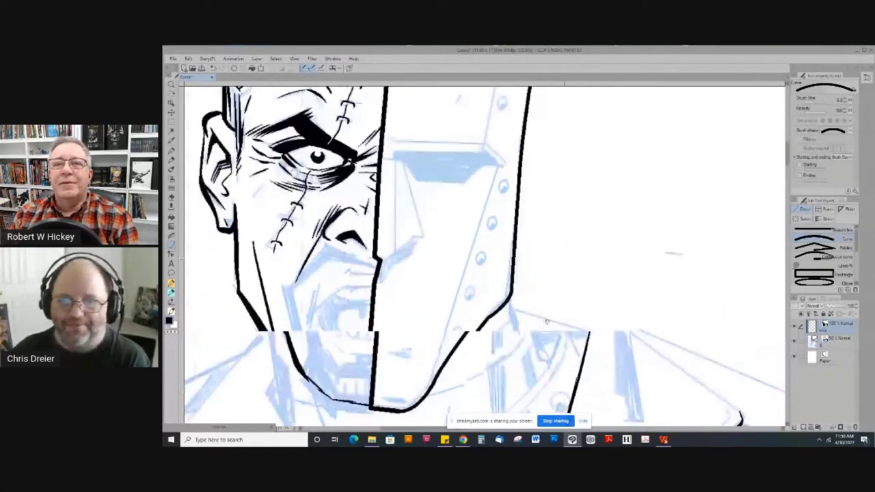
scroll(547, 321, "down", 3)
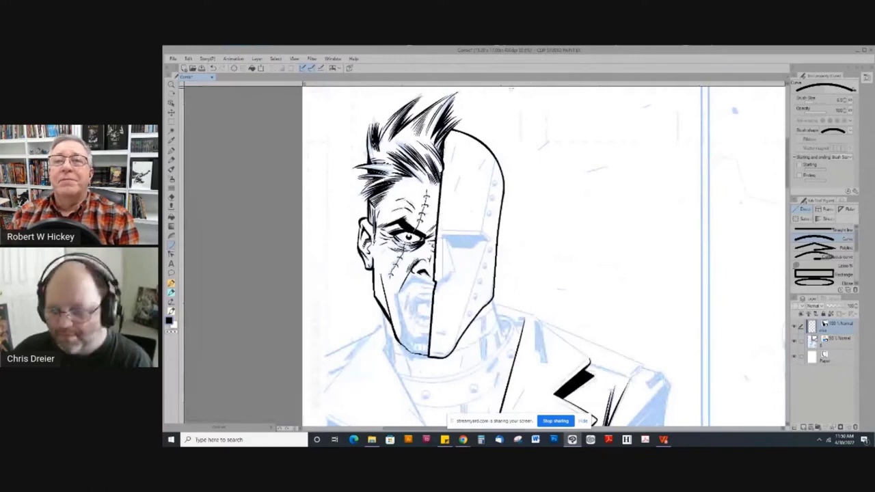
key("m")
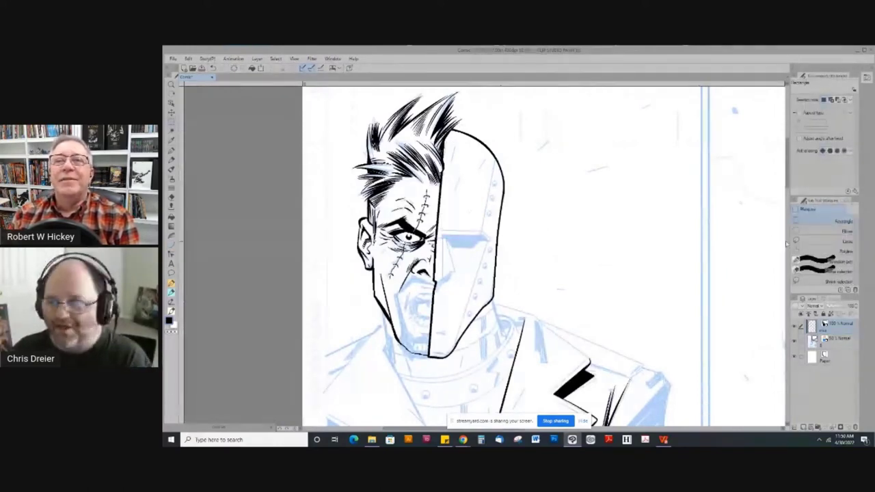
left_click(820, 251)
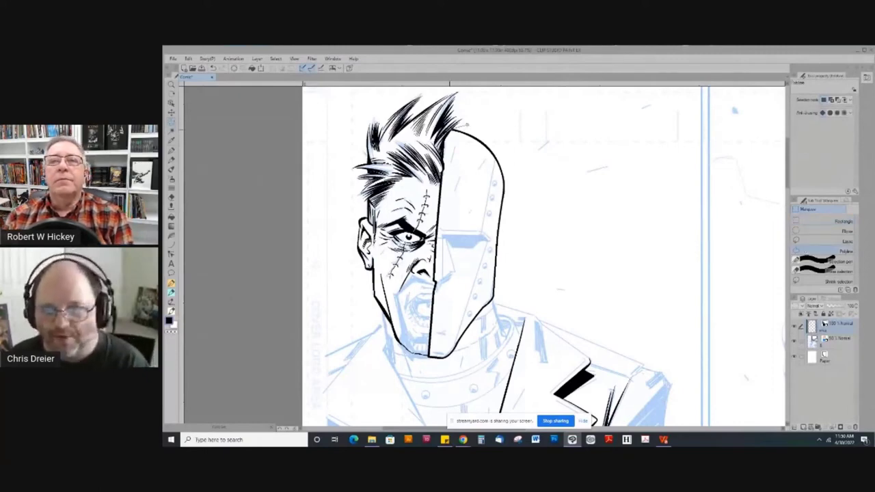
left_click(451, 83)
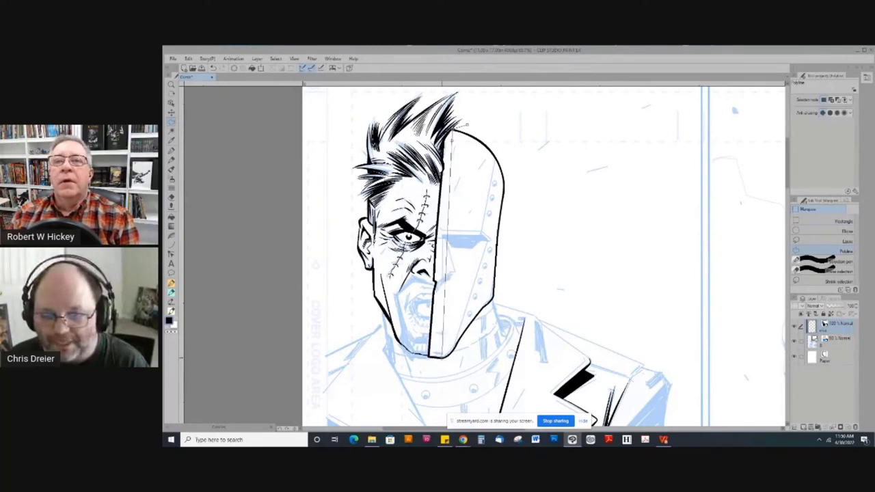
left_click(441, 359)
left_click(453, 365)
left_click(507, 304)
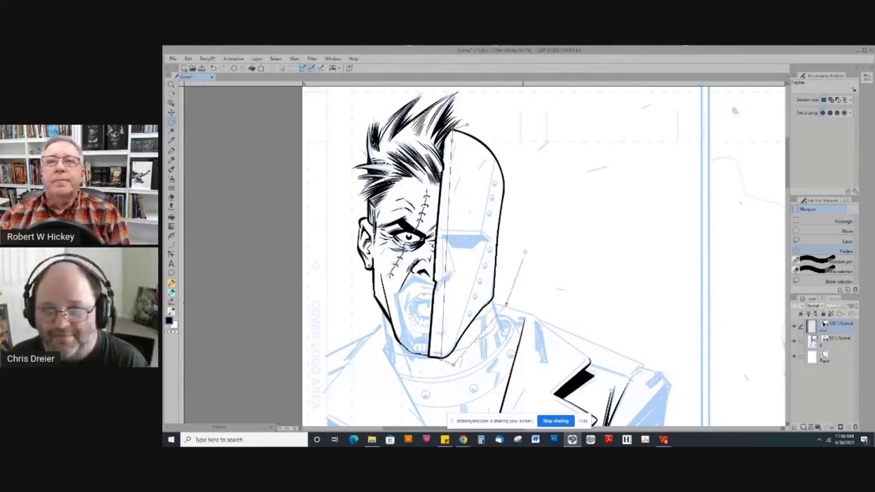
double_click(527, 240)
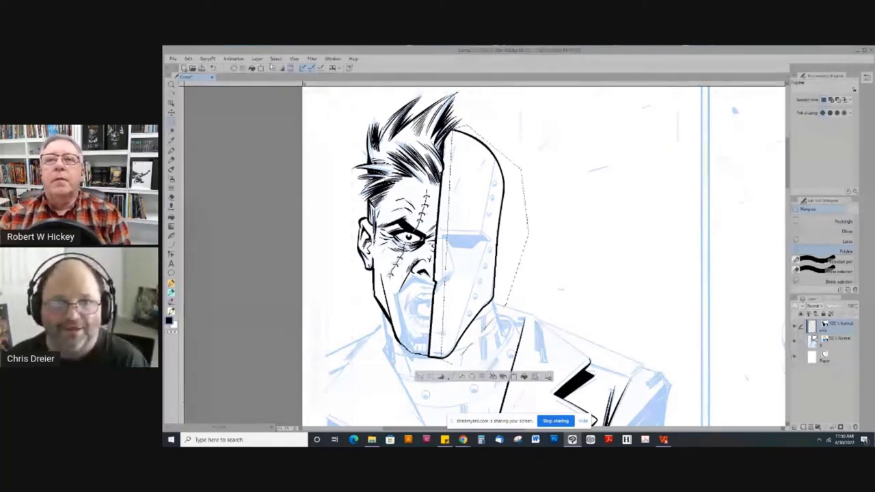
Thicken the selected helmet outline with the Adjust line width filter and inspect it up close around the chin
left_click(311, 59)
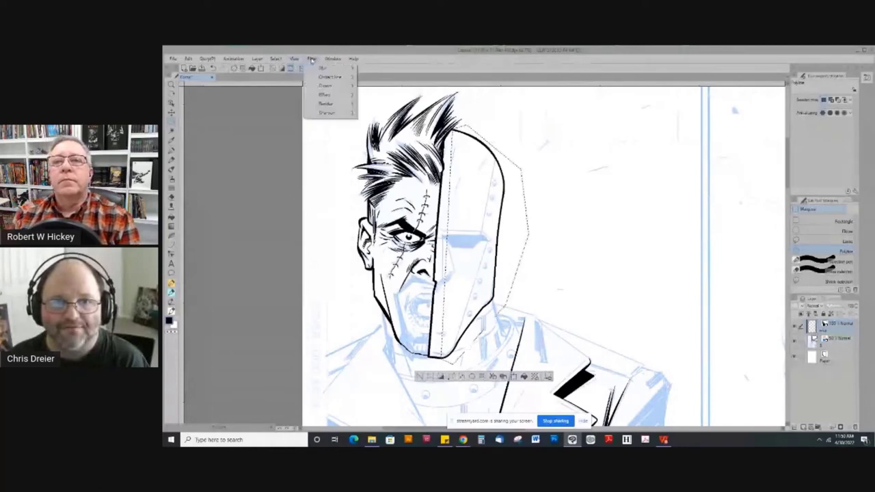
mouse_move(329, 77)
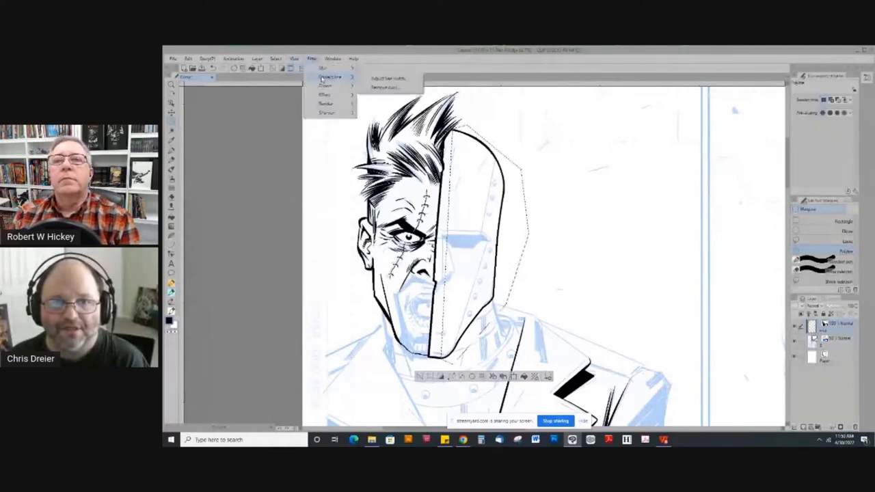
left_click(387, 79)
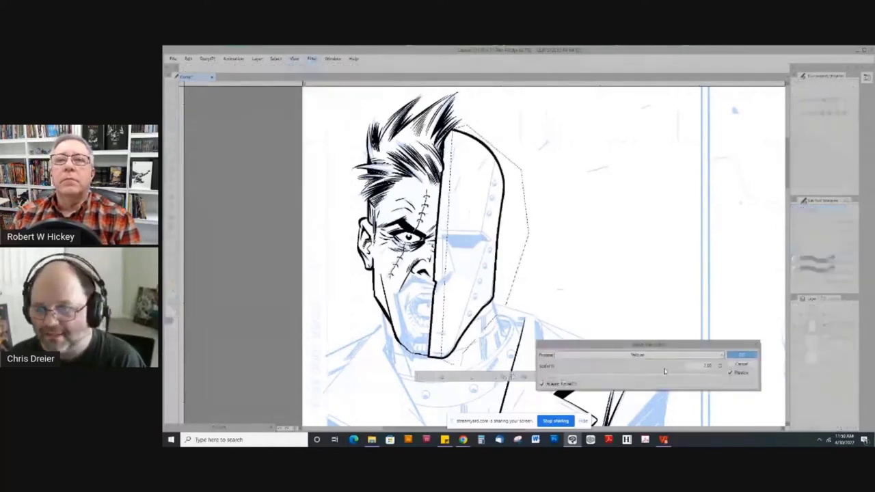
mouse_move(559, 379)
left_mouse_down()
mouse_move(616, 380)
mouse_move(551, 378)
left_mouse_up()
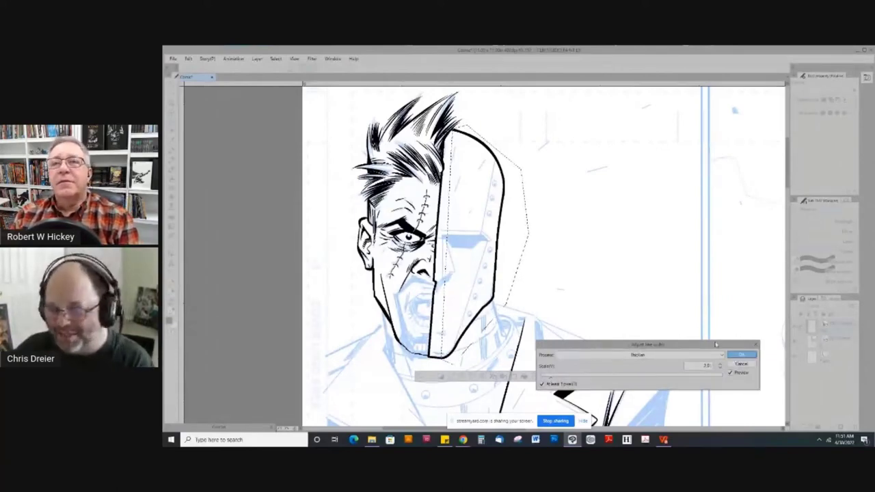
left_click(742, 354)
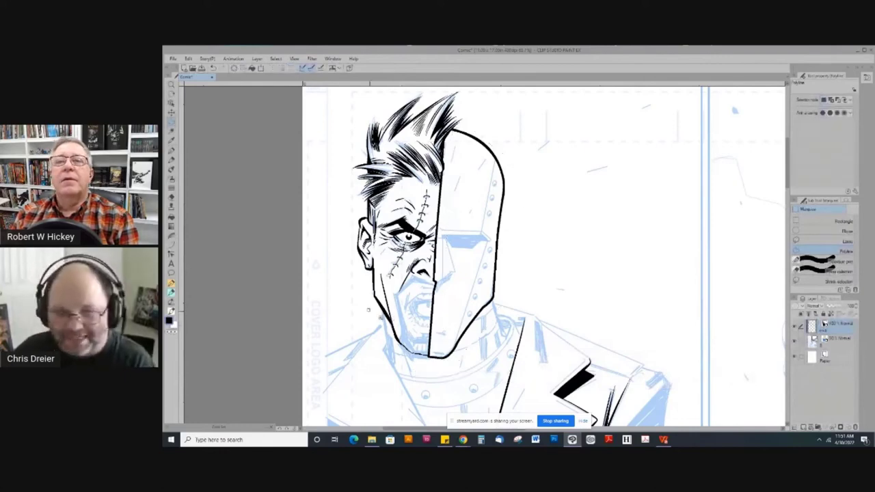
scroll(368, 310, "up", 5)
scroll(505, 266, "up", 2)
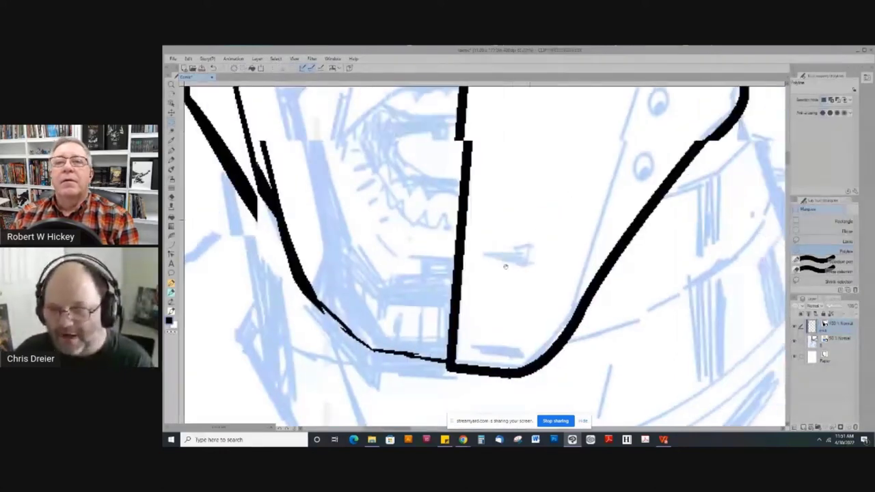
scroll(505, 267, "down", 2)
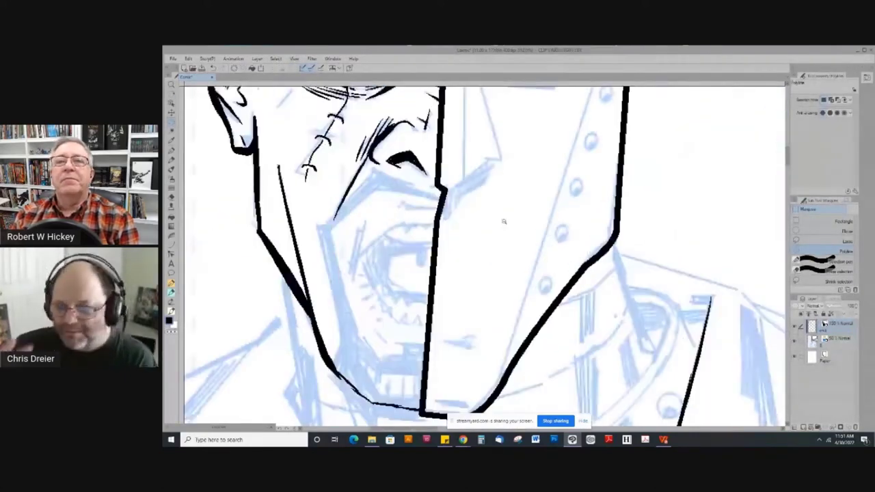
scroll(504, 221, "down", 3)
Try drawing an S-shaped test line on the blank area beside the helmet with the Continuous curve sub tool
left_click(170, 245)
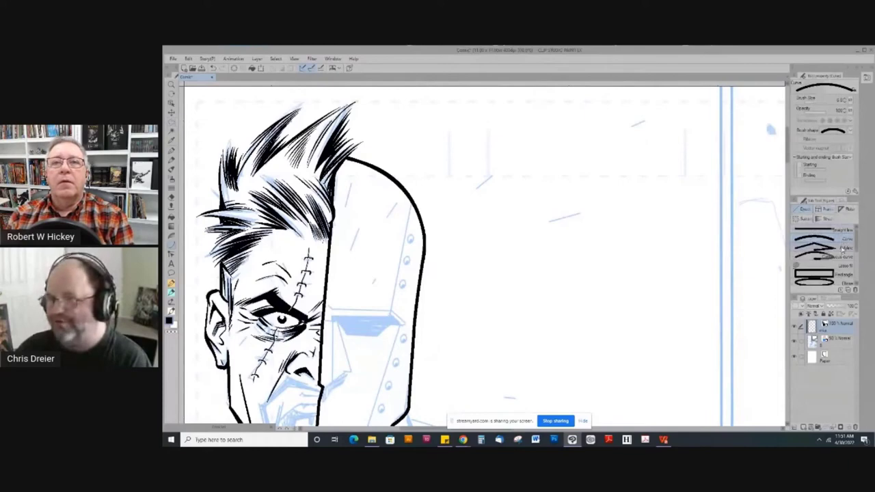
left_click(834, 261)
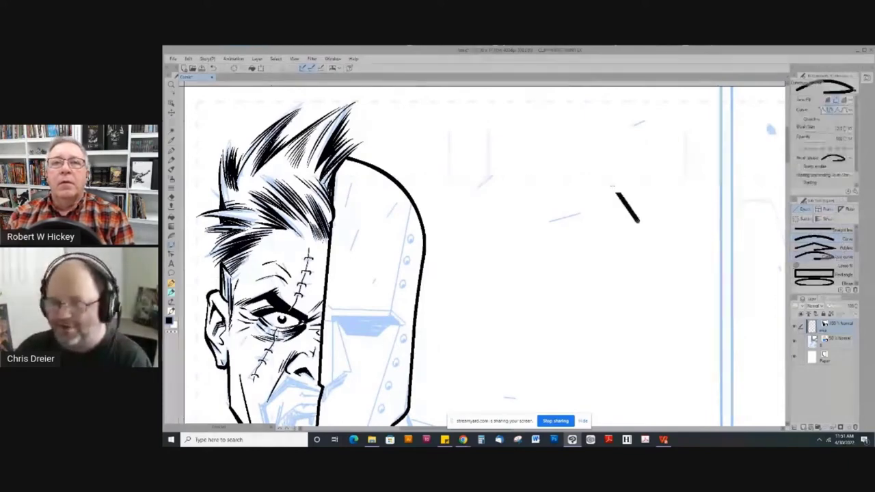
mouse_move(637, 220)
left_mouse_down()
mouse_move(551, 199)
mouse_move(539, 236)
mouse_move(647, 288)
left_mouse_up()
left_click(620, 333)
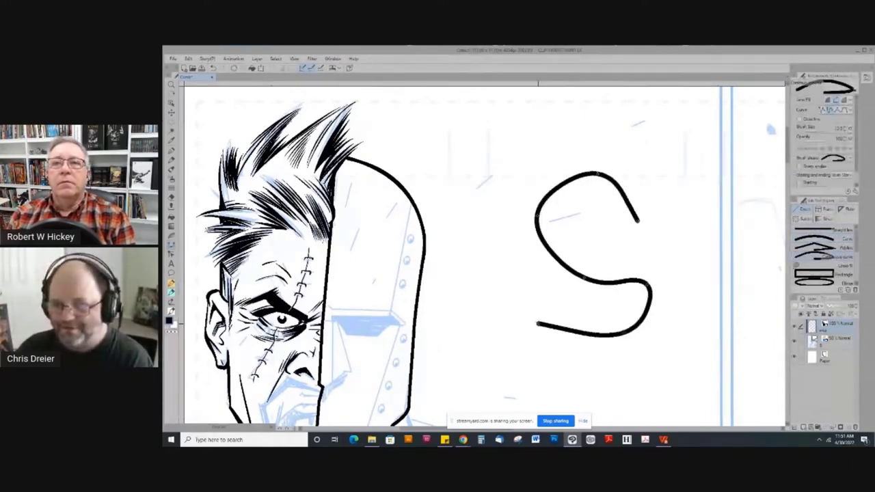
left_click(517, 283)
left_click(555, 247)
key("Escape")
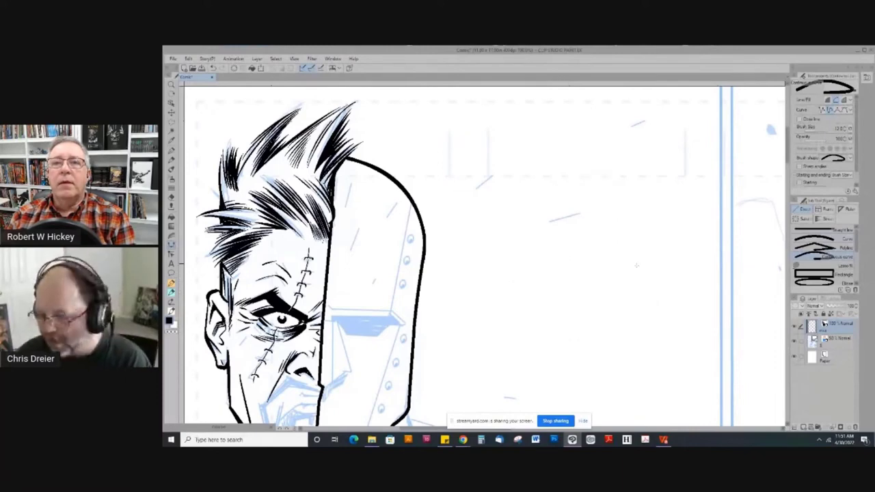
Return to the Curve sub tool and enable the Starting option for its brush size taper
left_click_drag(856, 157, 856, 171)
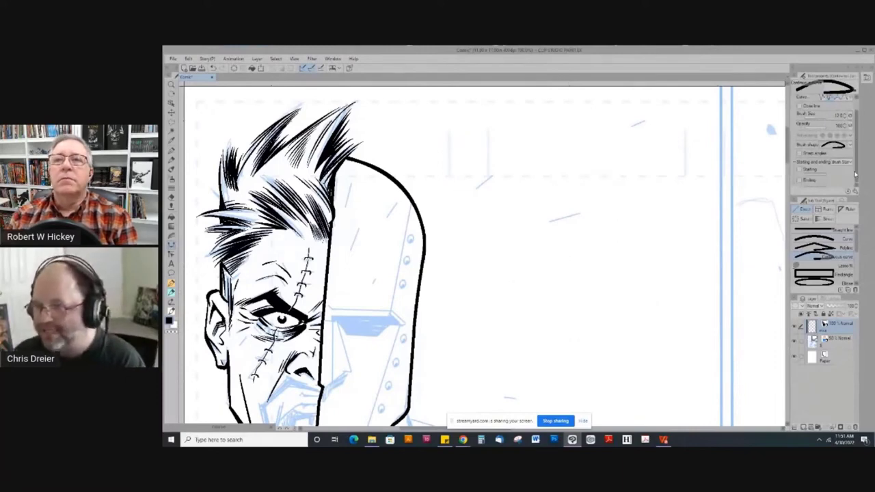
left_click(814, 240)
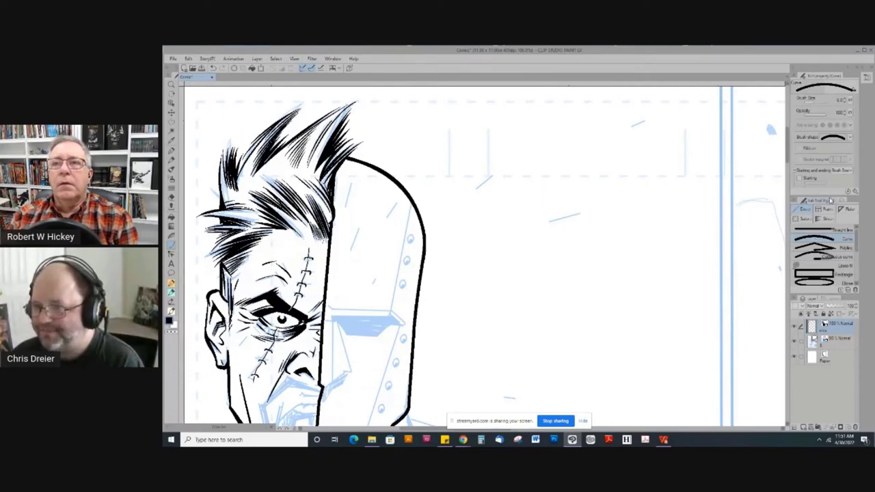
mouse_move(828, 194)
left_mouse_down()
mouse_move(827, 212)
mouse_move(827, 202)
left_mouse_up()
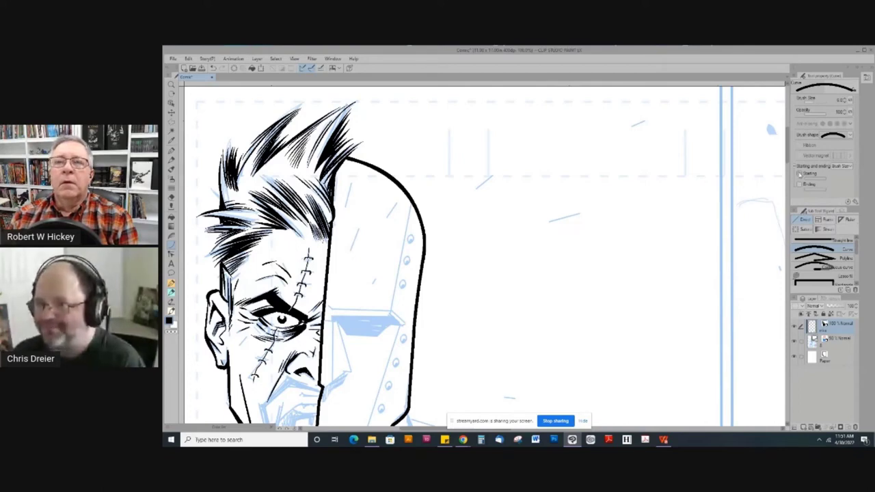
left_click(799, 175)
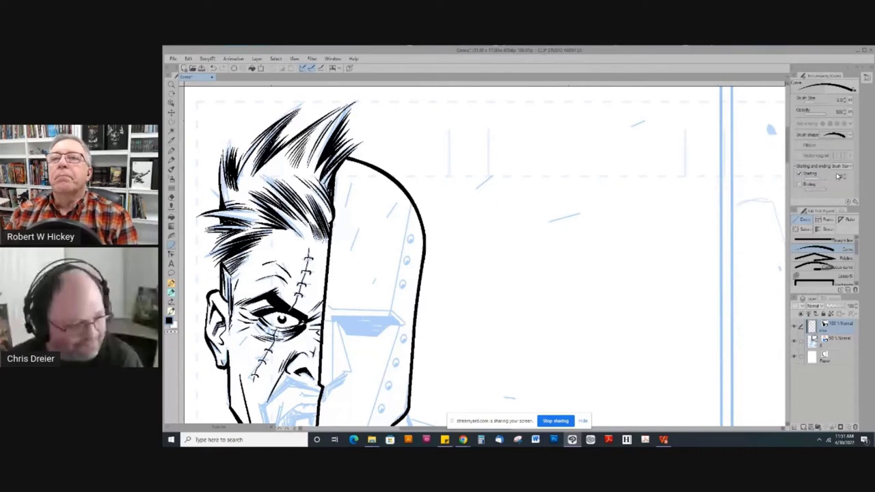
Draw a tapered test curve on the blank area beside the helmet and undo it
left_click_drag(622, 157, 598, 302)
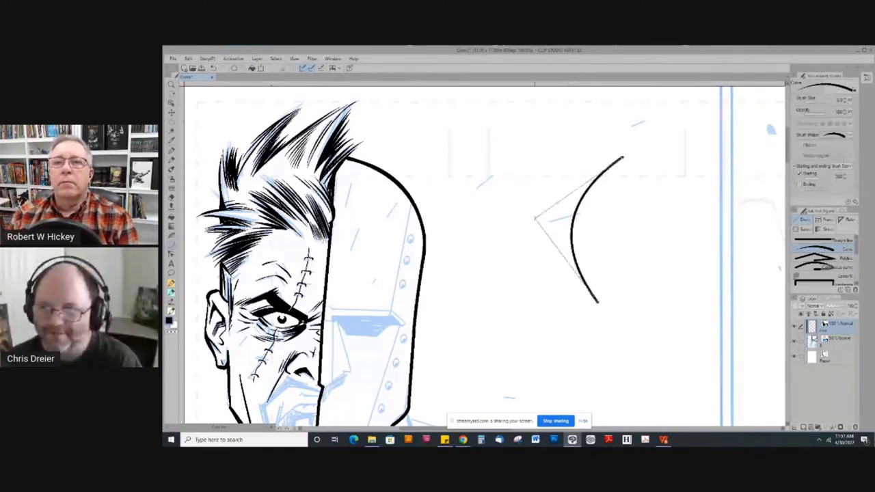
left_click(534, 218)
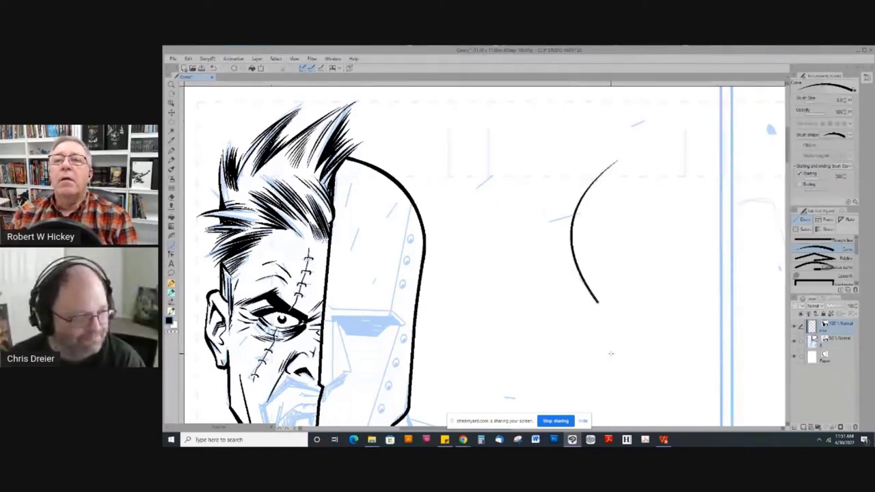
key("ctrl+z")
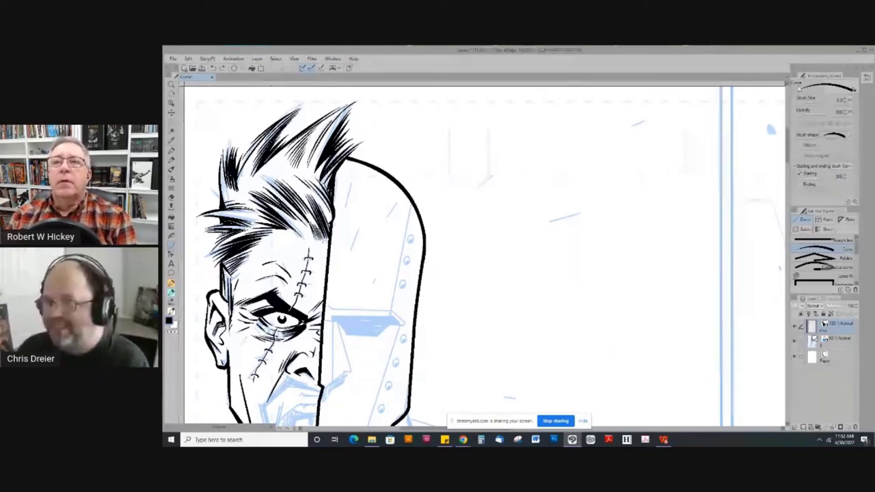
left_click(845, 99)
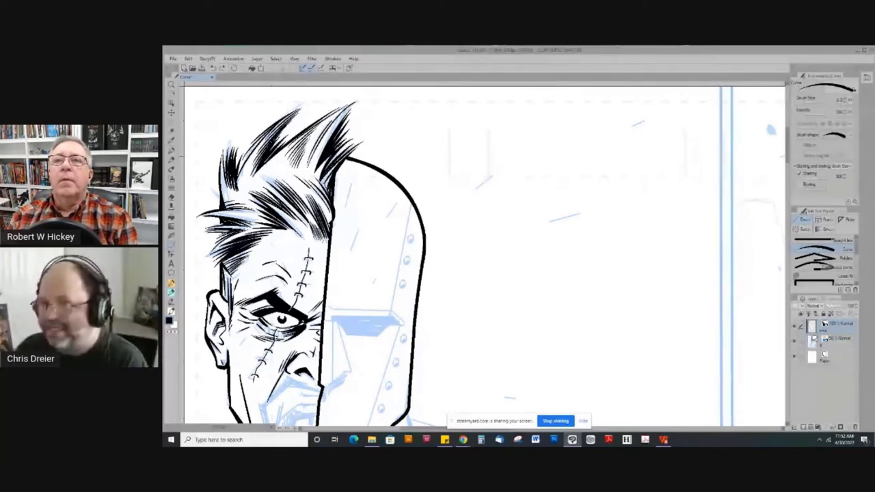
Enlarge the Curve brush and draw a test curve with only the Starting taper on the blank area beside the helmet
left_click(845, 99)
left_click(845, 99)
left_click_drag(610, 248, 546, 171)
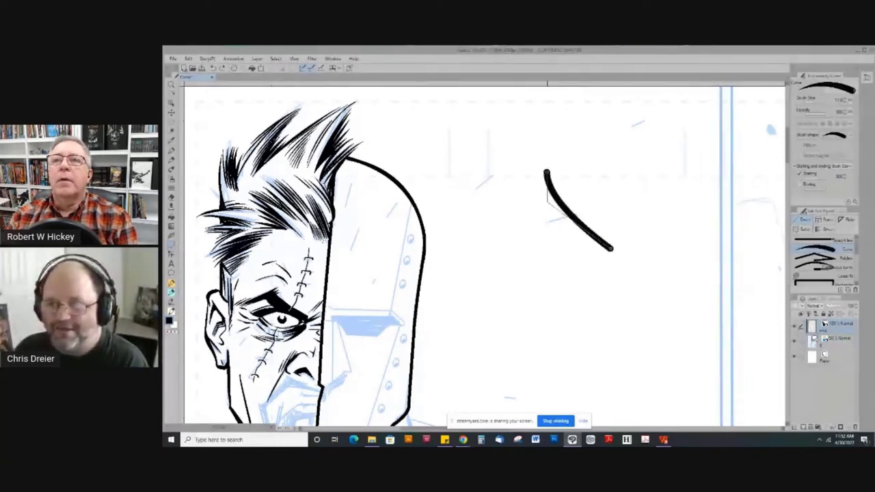
left_click(538, 254)
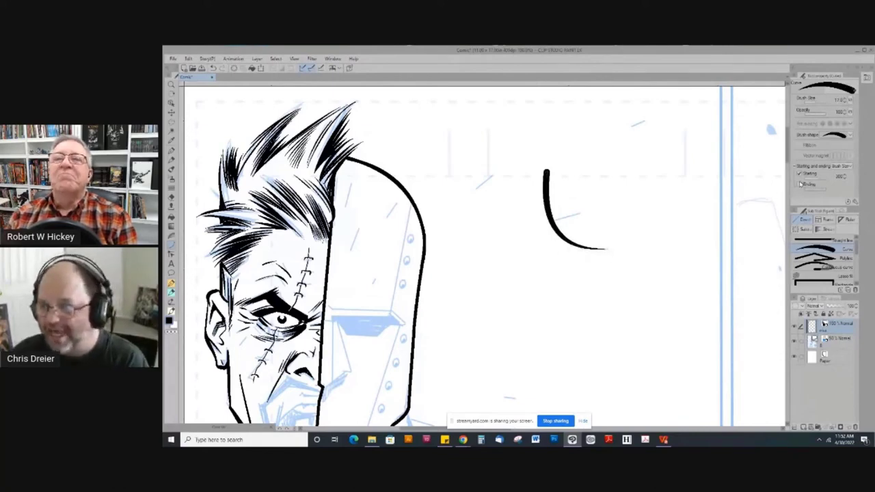
Enable the Ending taper as well and draw three test curves tapered at both ends beside the first one
left_click_drag(656, 240, 585, 144)
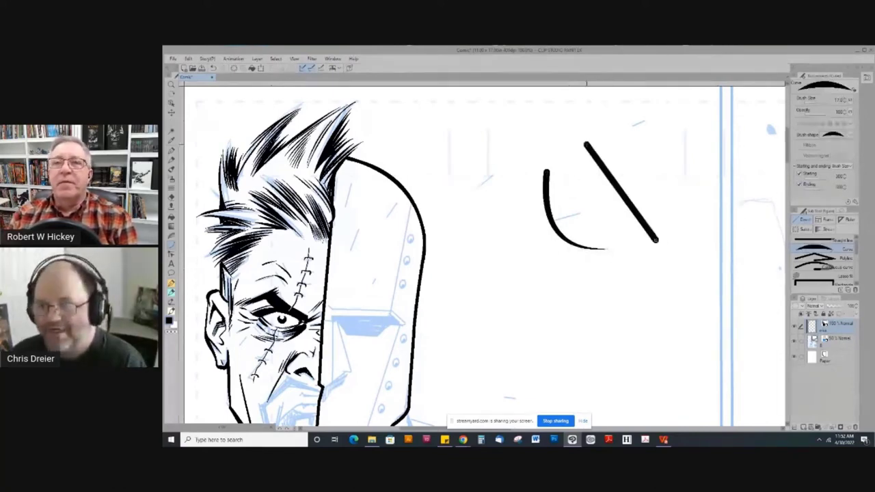
left_click(597, 209)
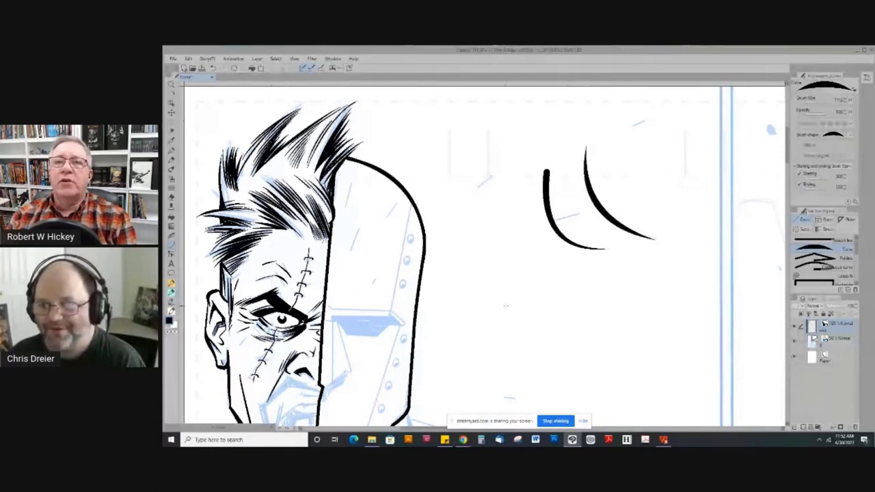
left_click_drag(576, 139, 654, 241)
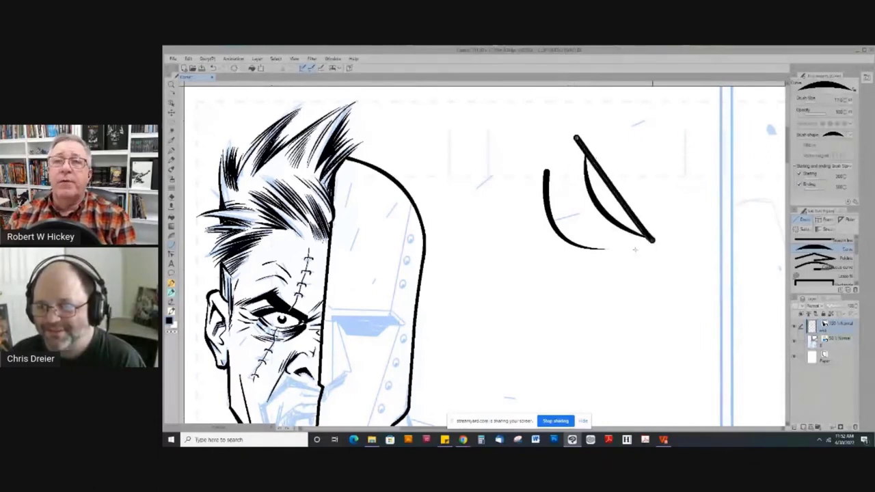
left_click(543, 216)
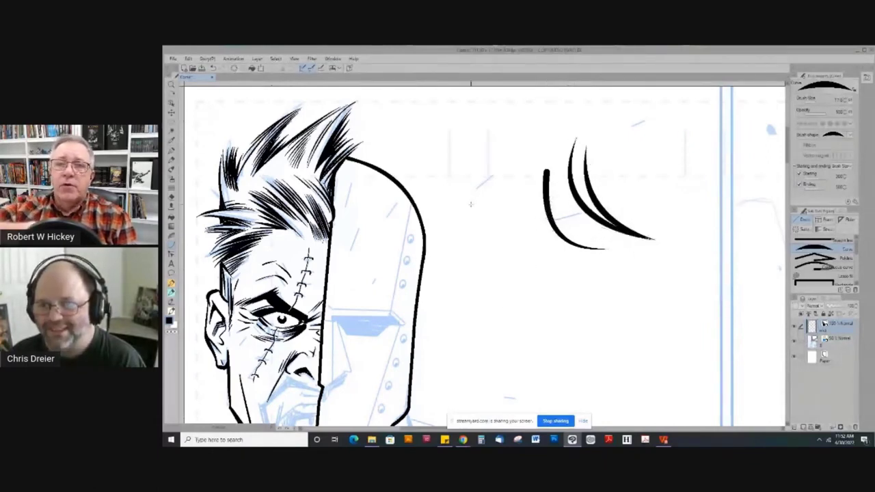
left_click_drag(628, 229, 603, 128)
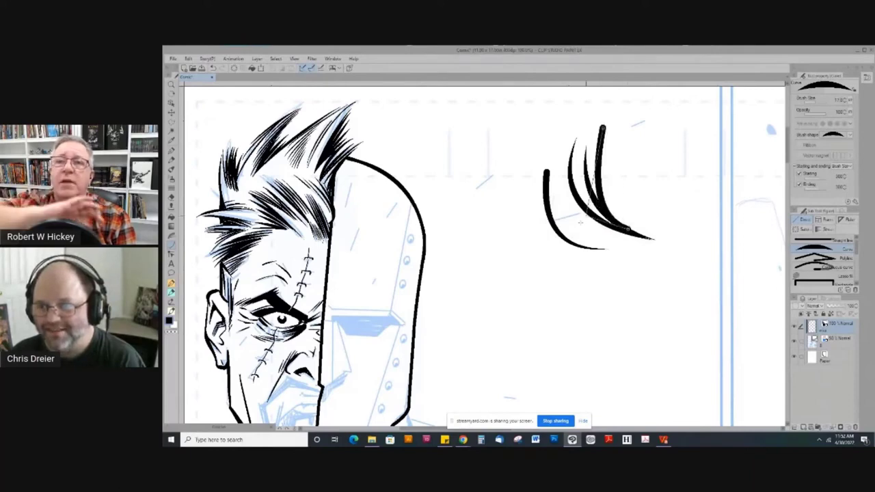
Undo all the test curves on the blank area beside the helmet
key("ctrl+z")
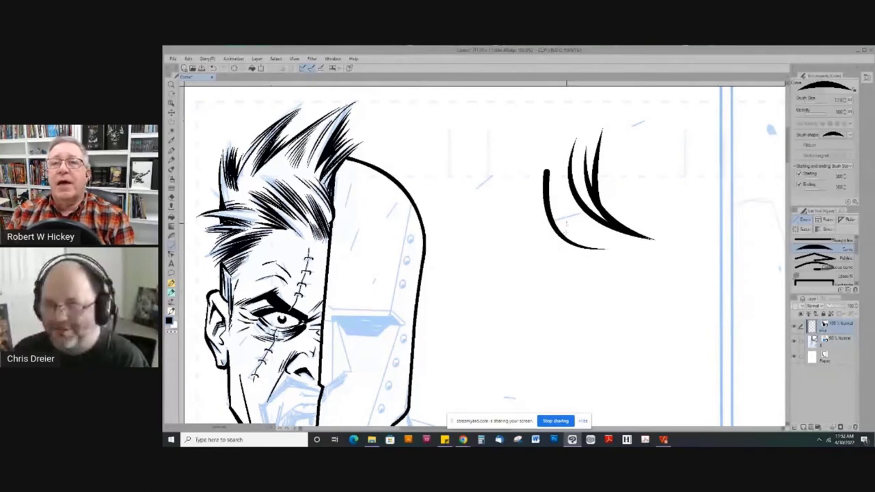
key("ctrl+z")
key("ctrl+z")
key("ctrl+z")
key("ctrl+z")
key("ctrl+z")
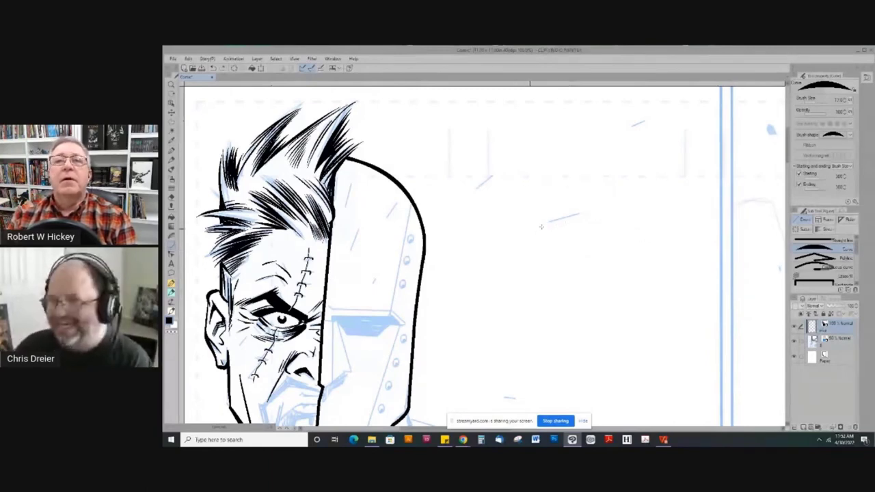
Try one long sweeping curve tapered at both ends across the blank area and undo it
mouse_move(687, 121)
left_mouse_down()
mouse_move(641, 201)
mouse_move(452, 344)
left_mouse_up()
left_click(725, 207)
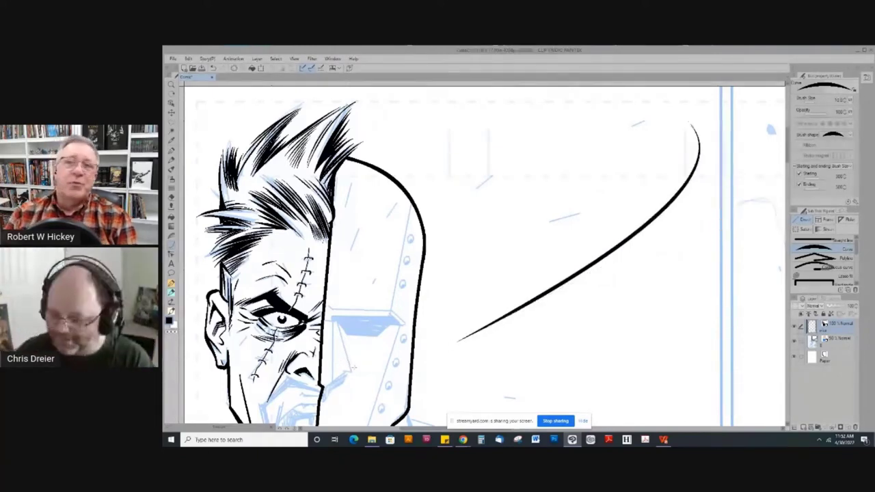
key("ctrl+z")
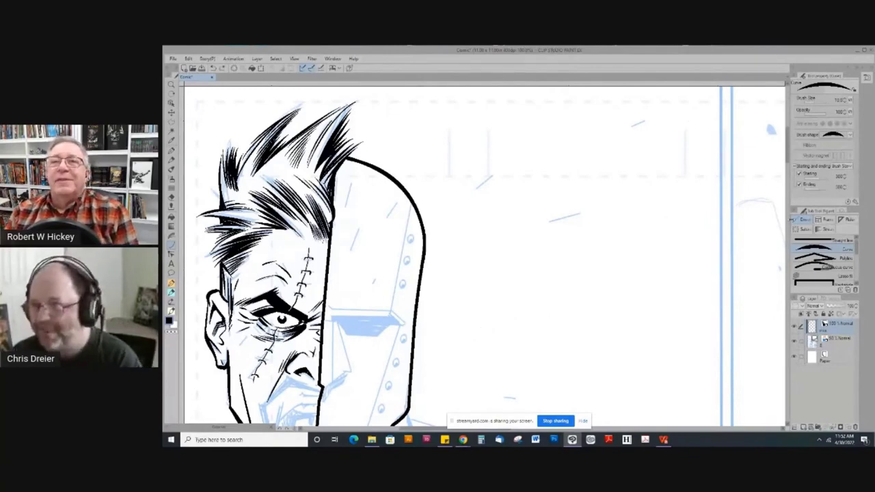
Turn off both the Starting and Ending tapers for the Curve sub tool
left_click(799, 184)
left_click(798, 174)
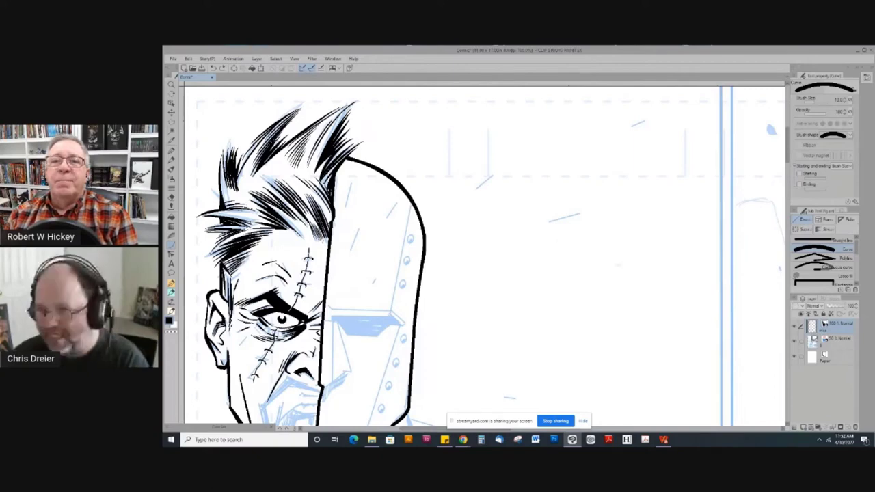
With the Straight line sub tool, draw four test lines with a starting taper and one tapered at both ends
left_click(818, 241)
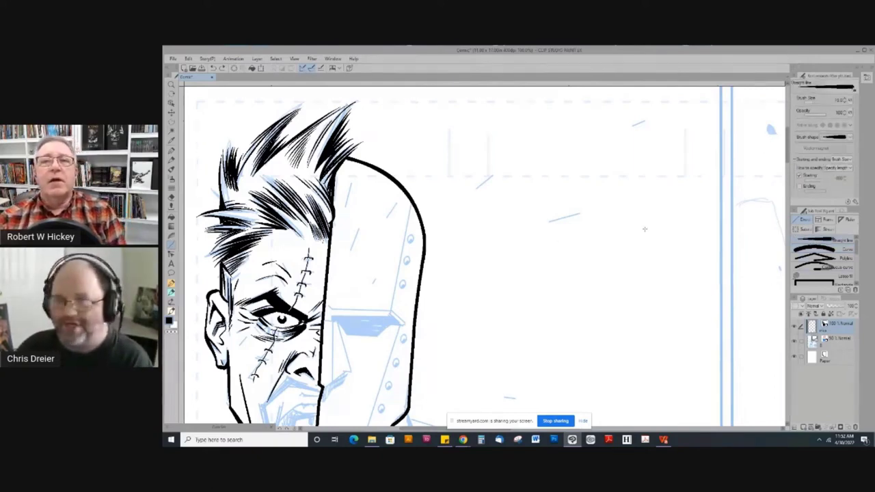
left_click_drag(537, 136, 580, 330)
left_click_drag(545, 137, 619, 330)
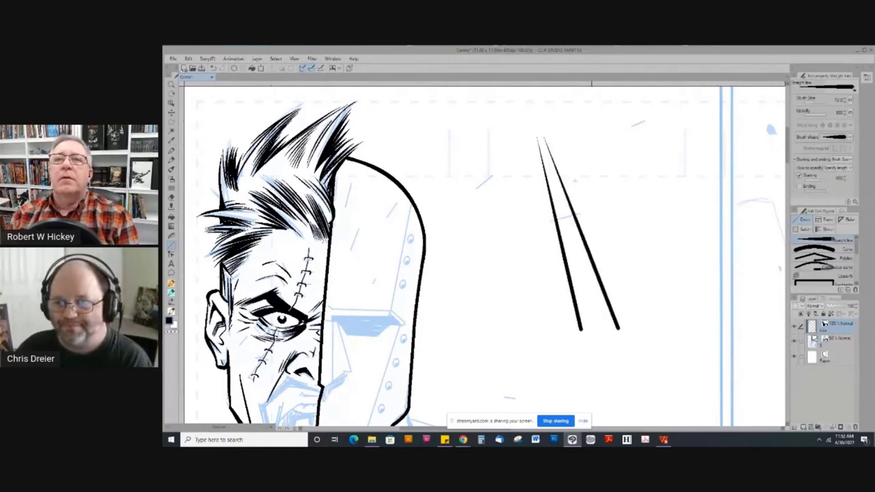
left_click_drag(553, 137, 654, 306)
left_click_drag(560, 137, 673, 304)
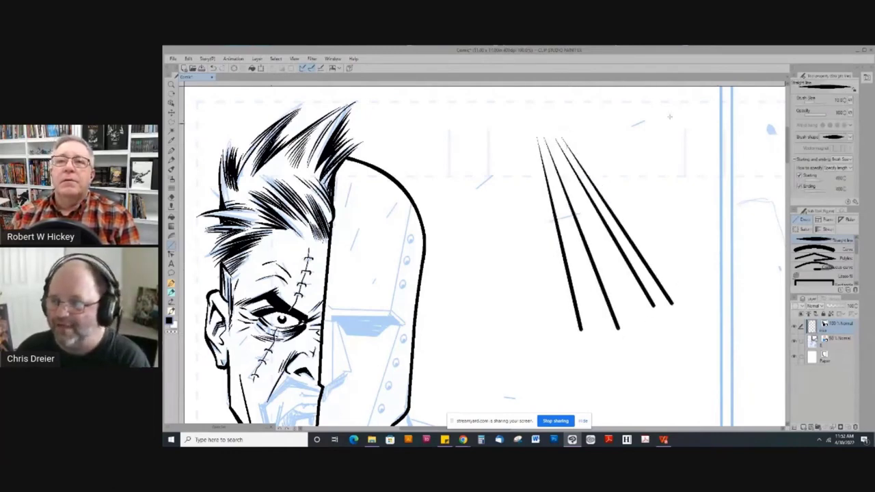
left_click_drag(634, 119, 695, 237)
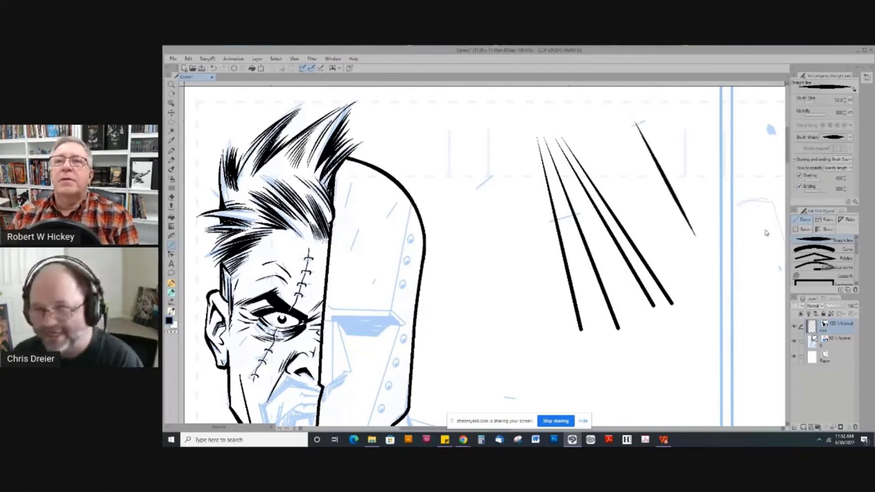
Undo the five straight test lines beside the helmet
key("ctrl+z")
key("ctrl+z")
key("ctrl+z")
key("ctrl+z")
key("ctrl+z")
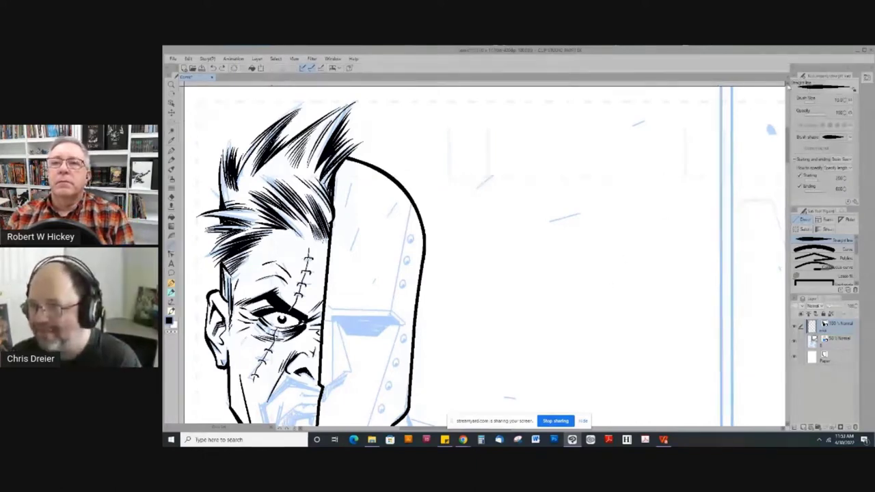
Draw two diagonal straight test lines tapered at both ends on the blank area and undo them
left_click_drag(613, 302, 503, 157)
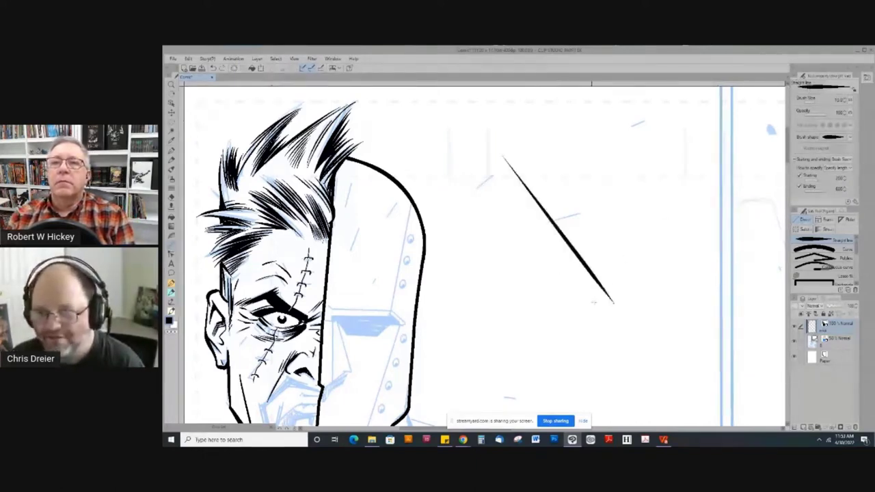
left_click_drag(612, 304, 470, 131)
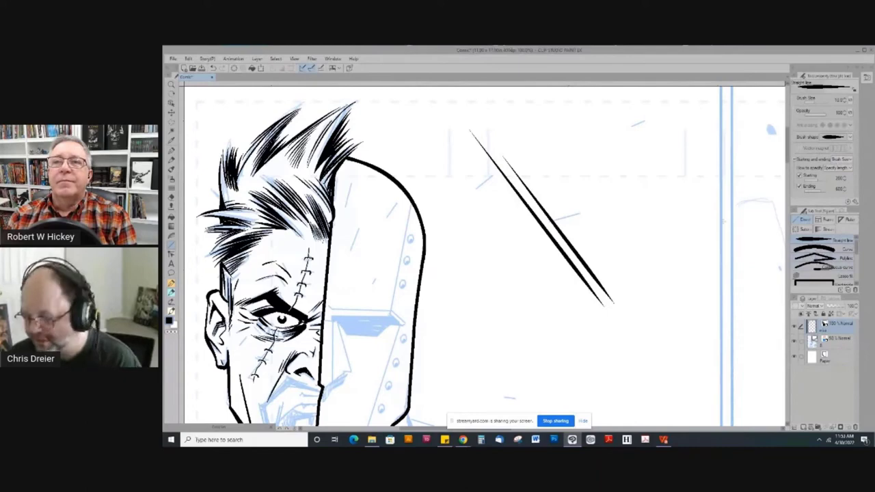
key("ctrl+z")
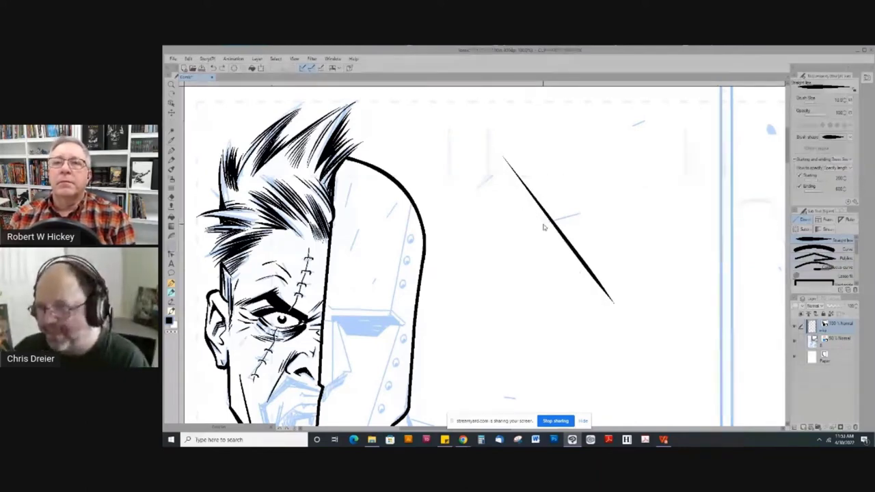
key("ctrl+z")
With the Polyline sub tool, ink the helmet's inner seam beside the rivets, from the dome around the brow corner to the jaw
left_click_drag(544, 228, 646, 136)
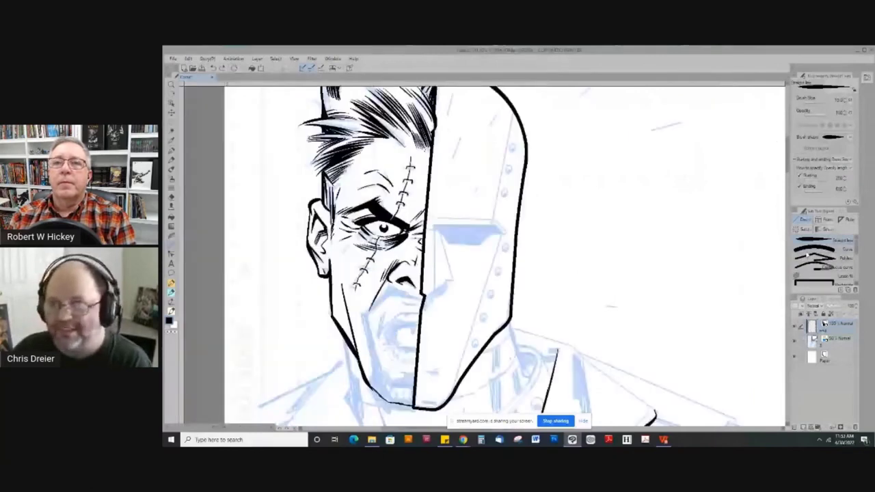
left_click(820, 261)
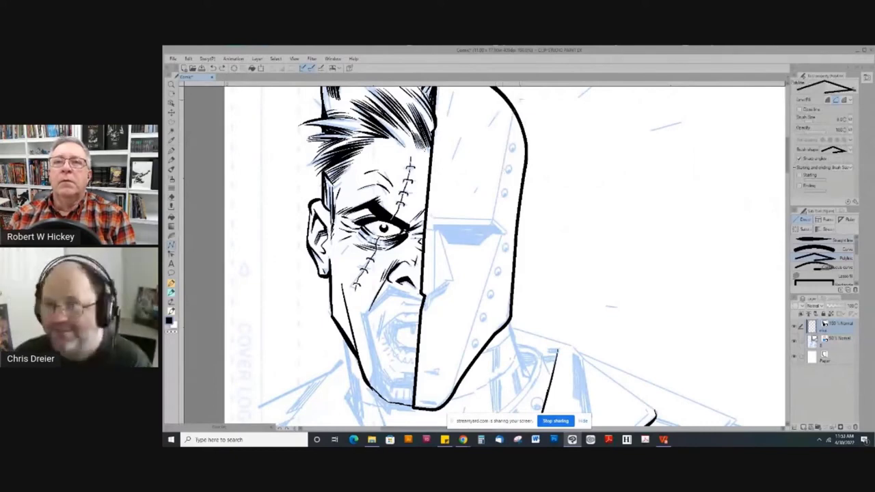
left_click_drag(512, 113, 491, 222)
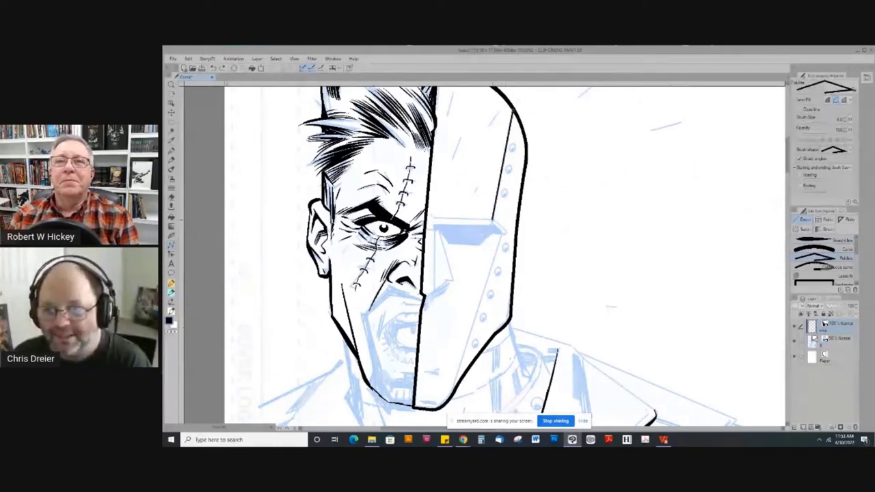
left_click(492, 220)
left_click(507, 234)
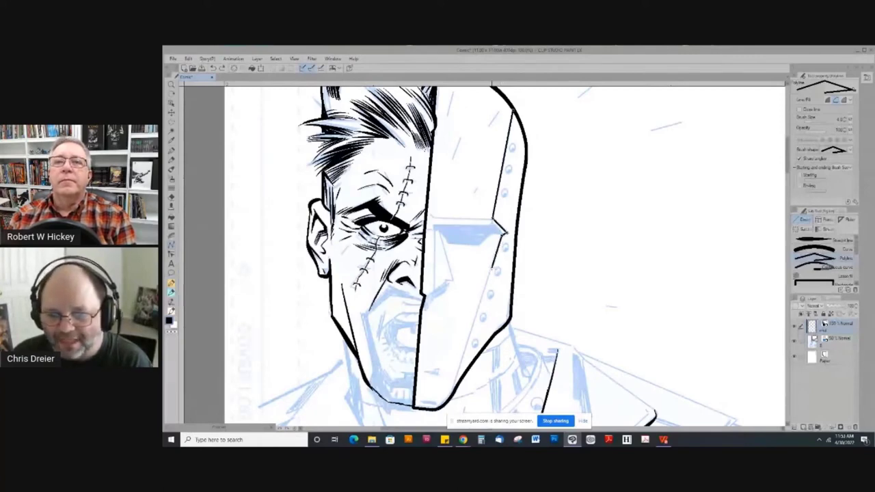
left_click_drag(504, 237, 481, 314)
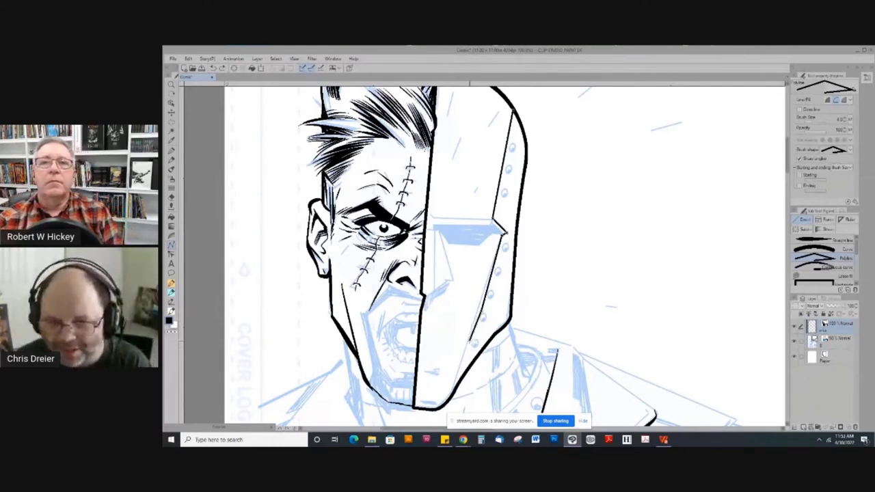
key("ctrl+z")
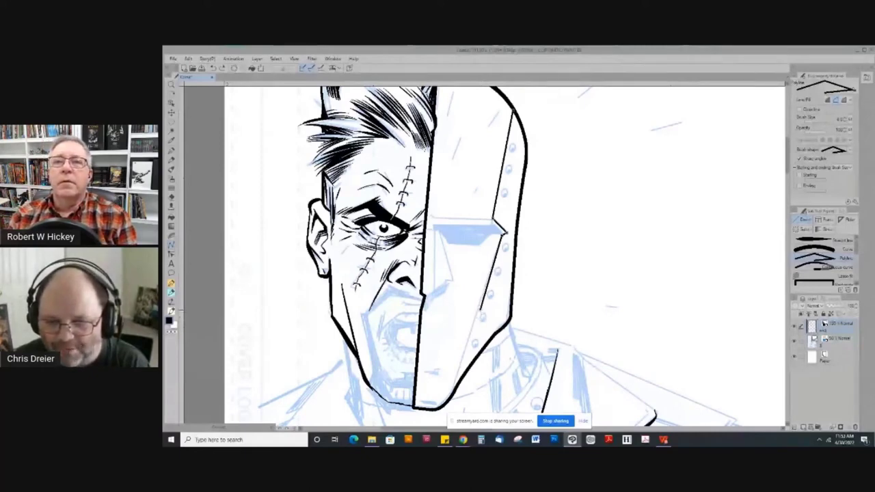
left_click_drag(483, 308, 462, 360)
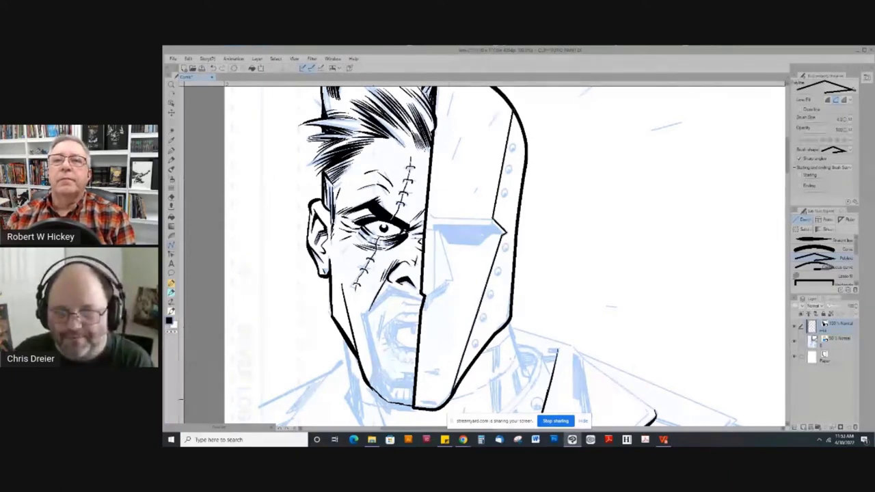
Ink the two parallel edges of the helmet's brow ridge from the face's centre line to the seam corner
left_click(432, 217)
double_click(493, 219)
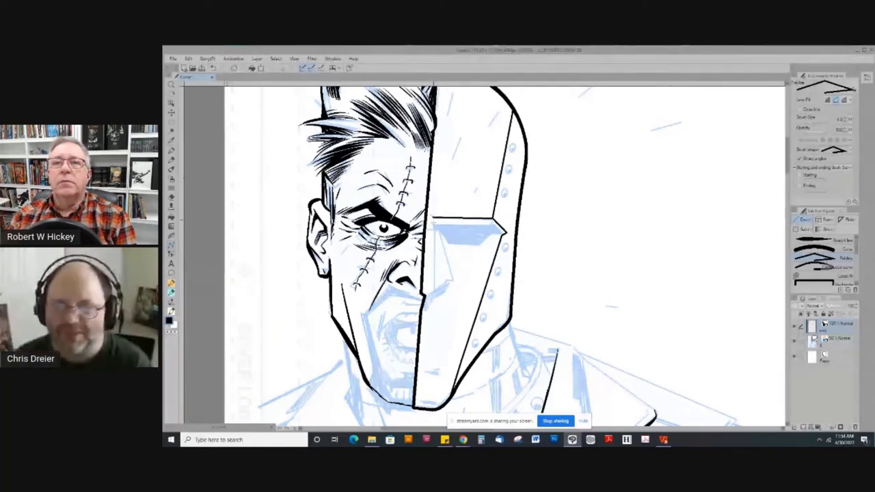
left_click(435, 224)
left_click(493, 225)
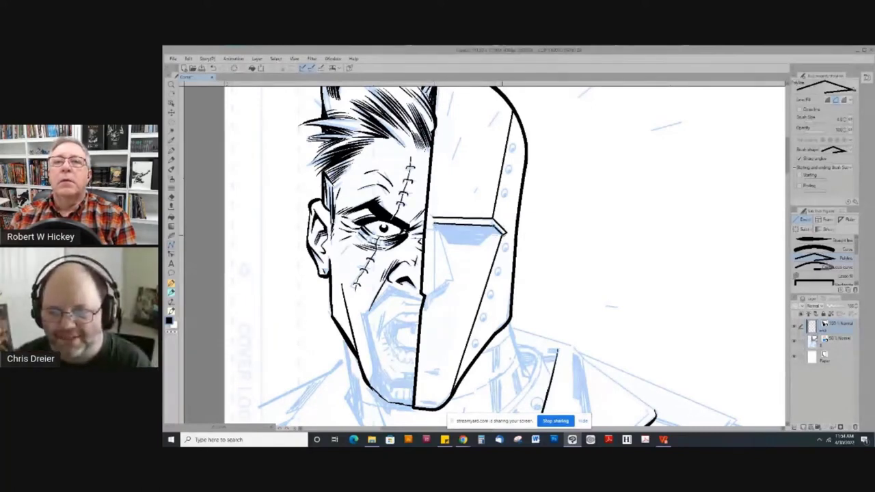
Ink the outline of the helmet's eye slit and the slanted side of the nose guard, closing the slit at the centre line
left_click(504, 236)
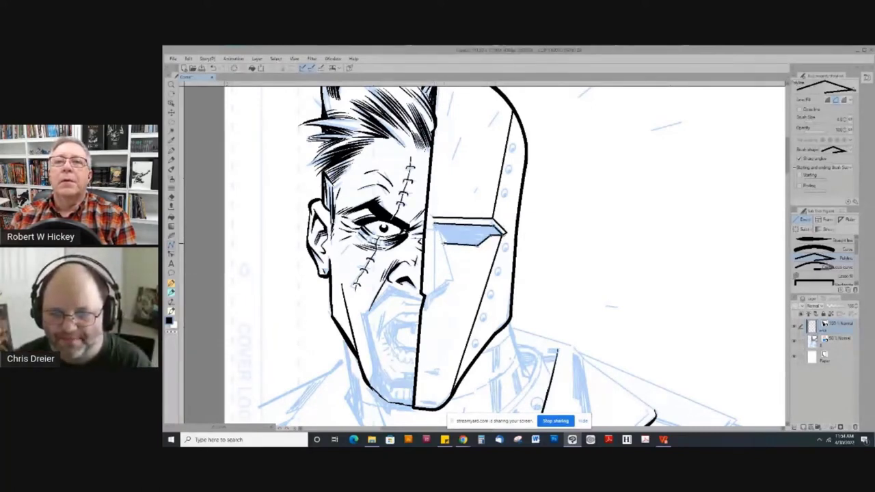
left_click_drag(443, 243, 448, 269)
left_click(451, 279)
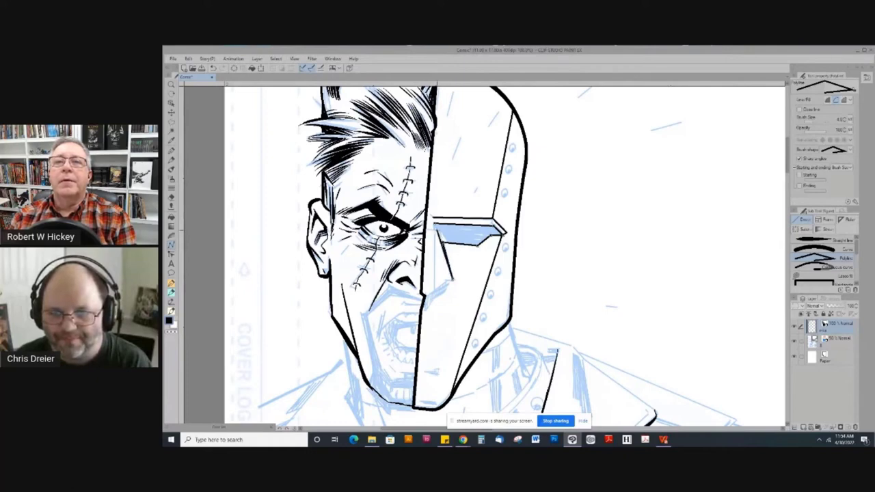
left_click(438, 230)
left_click(426, 229)
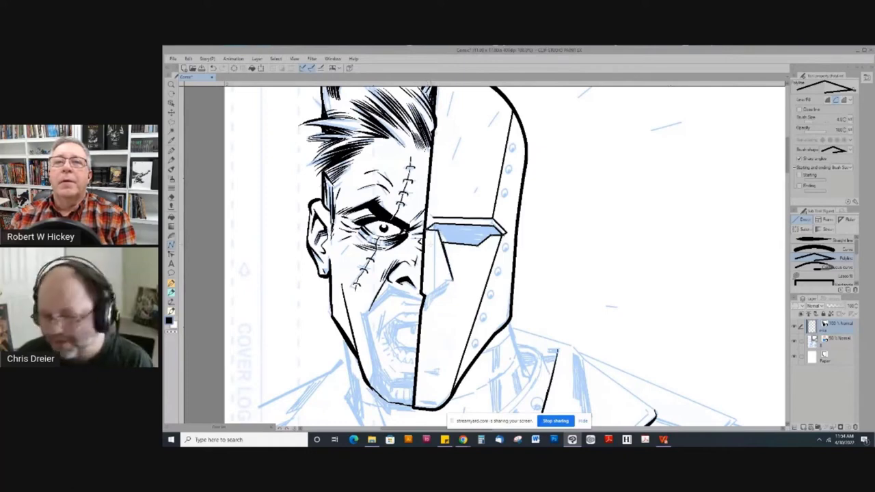
Fill the helmet's eye slit with solid black
key("g")
key("g")
left_click(466, 235)
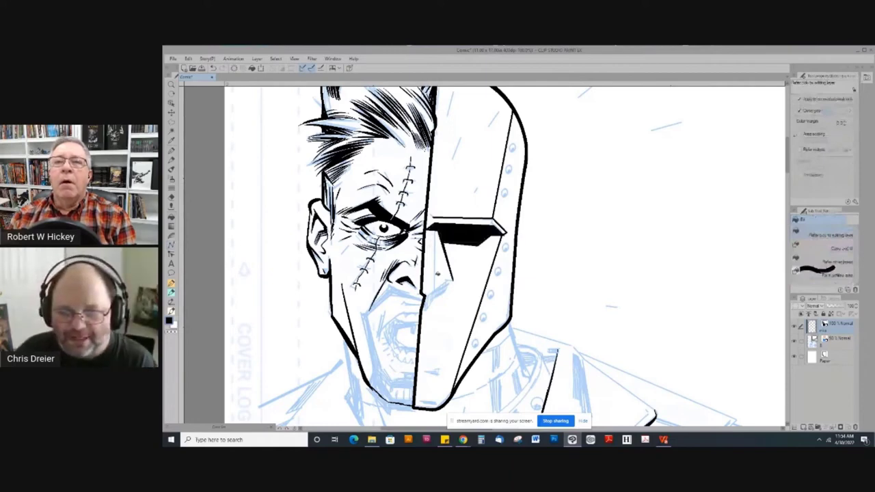
Return to the Polyline sub tool and ink the nose guard's vertical ridge and lower edge
key("u")
left_click(434, 230)
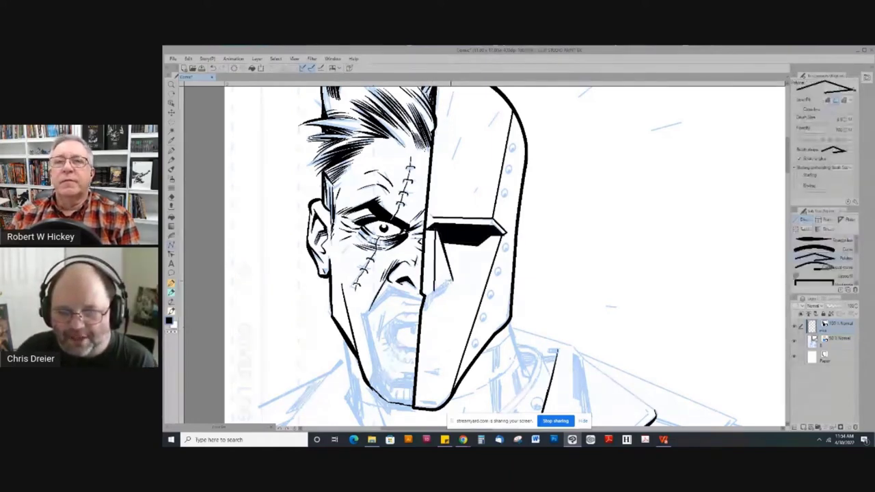
left_click(451, 281)
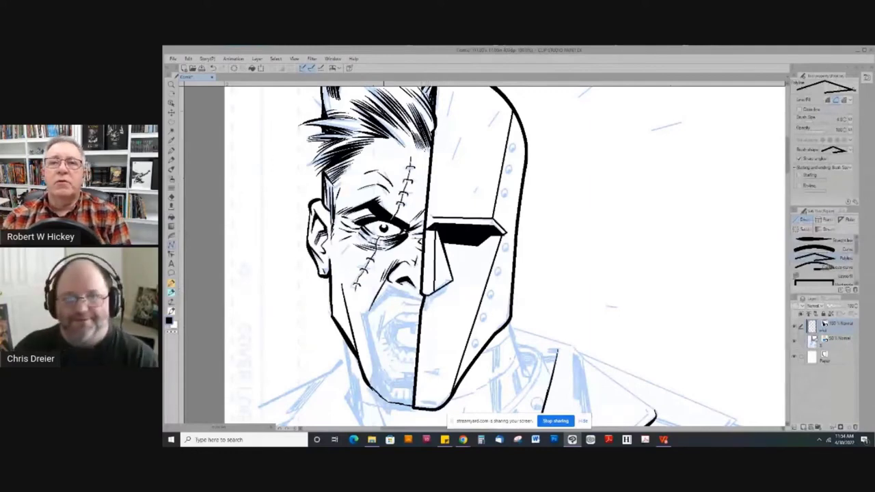
left_click_drag(420, 152, 466, 251)
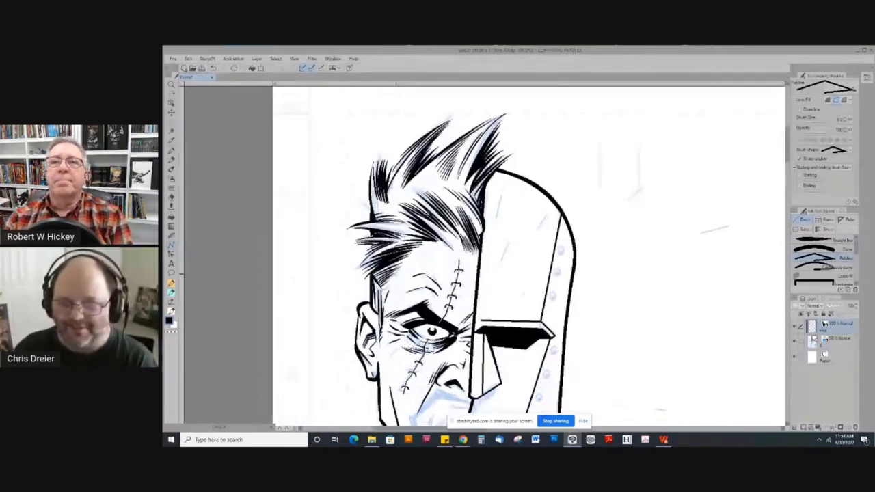
left_click_drag(449, 414, 403, 268)
left_click_drag(440, 132, 452, 196)
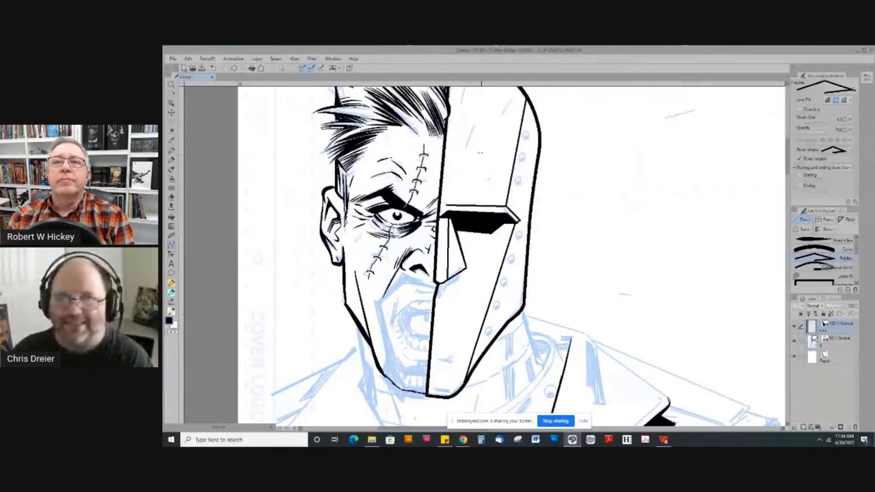
left_click_drag(479, 154, 474, 205)
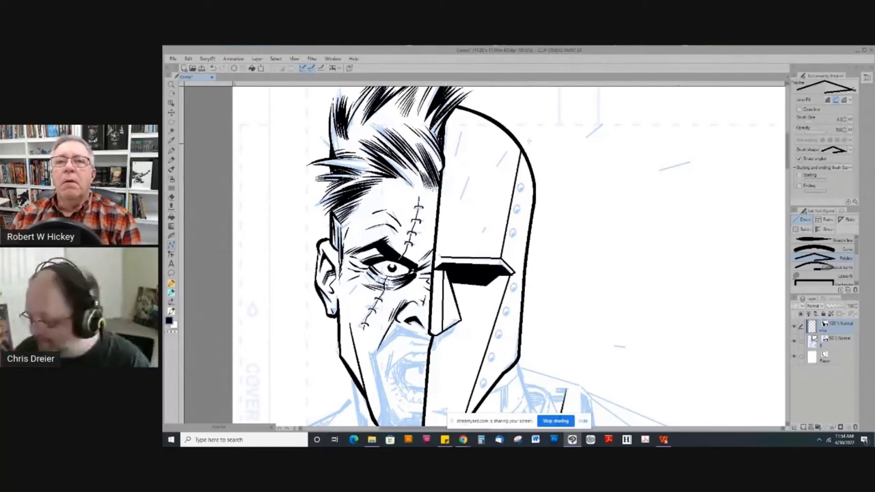
Switch from the Polyline sub tool to the Pen tool's G-pen for freehand inking
left_click(170, 151)
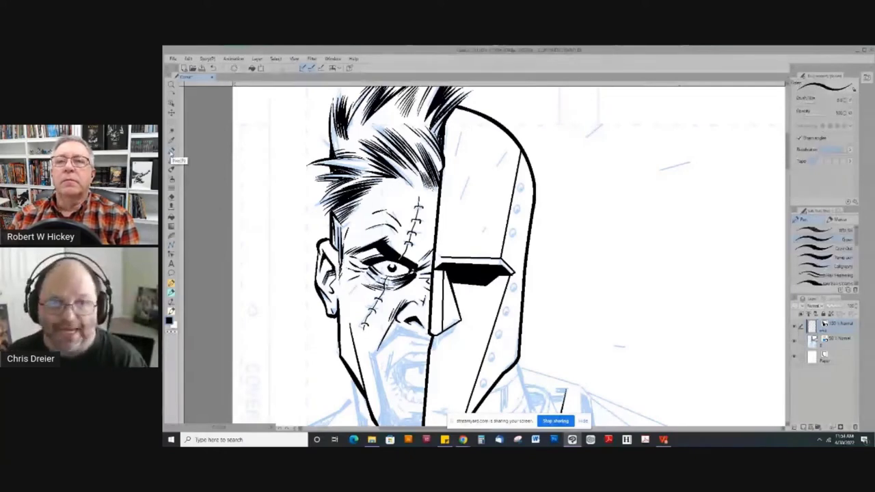
left_click(172, 150)
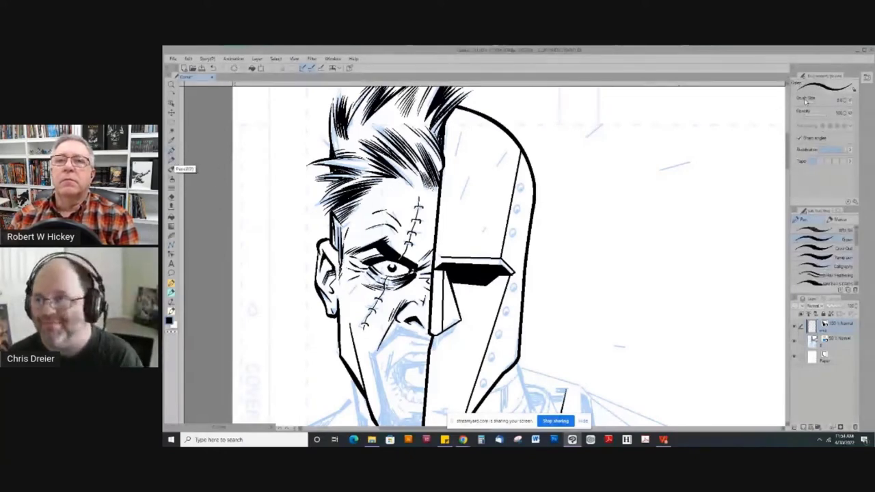
left_click(811, 234)
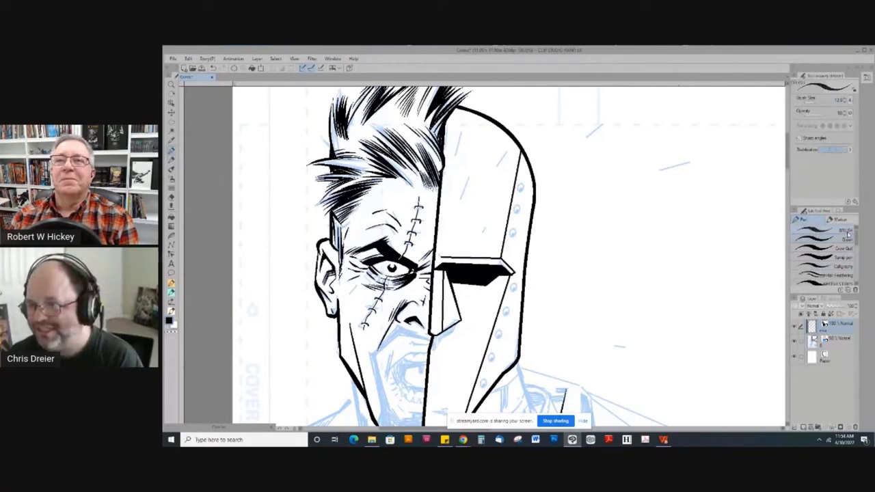
left_click(825, 240)
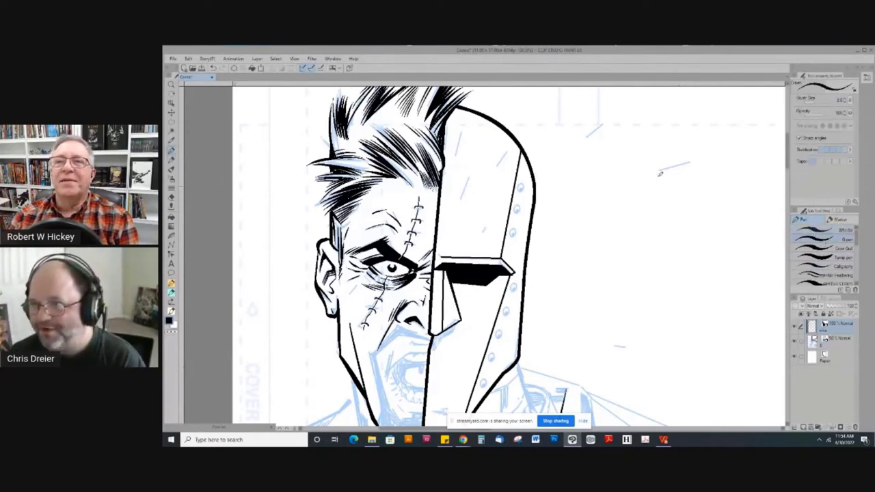
left_click_drag(585, 122, 583, 209)
left_click_drag(601, 128, 585, 218)
key("ctrl+z")
key("ctrl+z")
key("ctrl+z")
key("ctrl+z")
left_click_drag(565, 389, 362, 180)
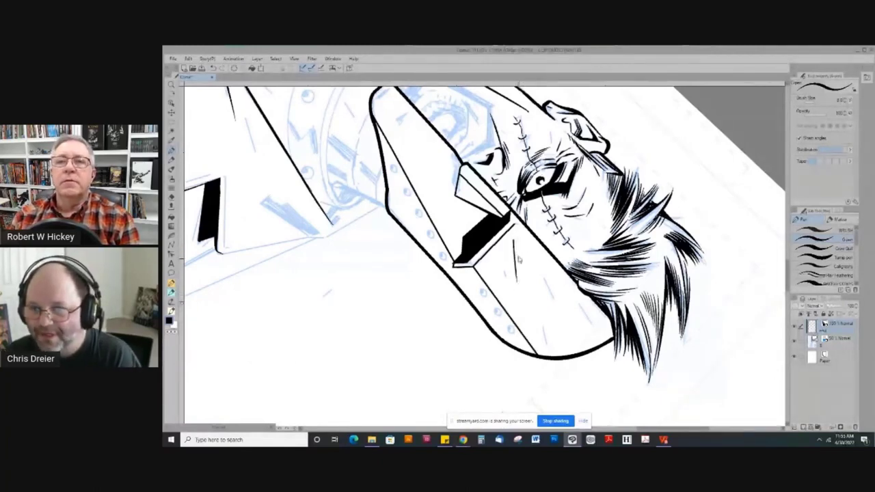
left_click_drag(515, 235, 526, 288)
key("ctrl+z")
key("ctrl+z")
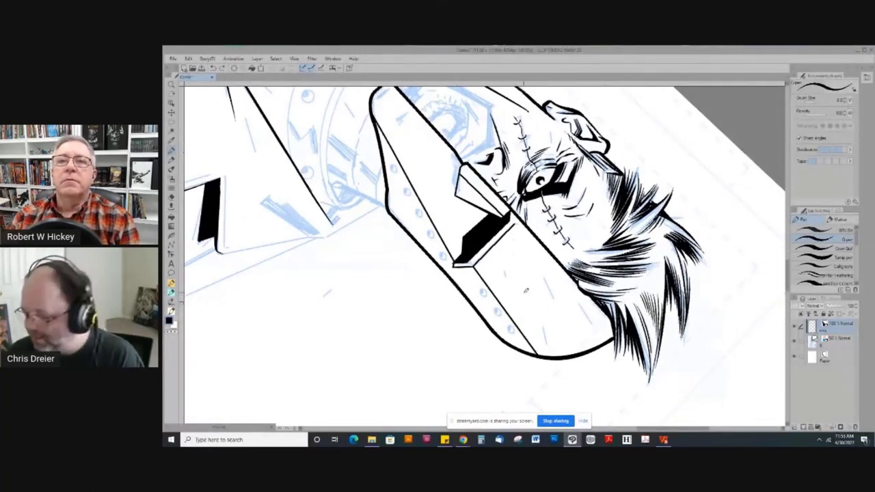
Reduce the pen size and cross-hatch the helmet's forehead plate with overlapping groups of slanted strokes, undoing misplaced ones and resetting the canvas rotation
key("[")
left_click_drag(382, 258, 383, 243)
scroll(382, 243, "down", 2)
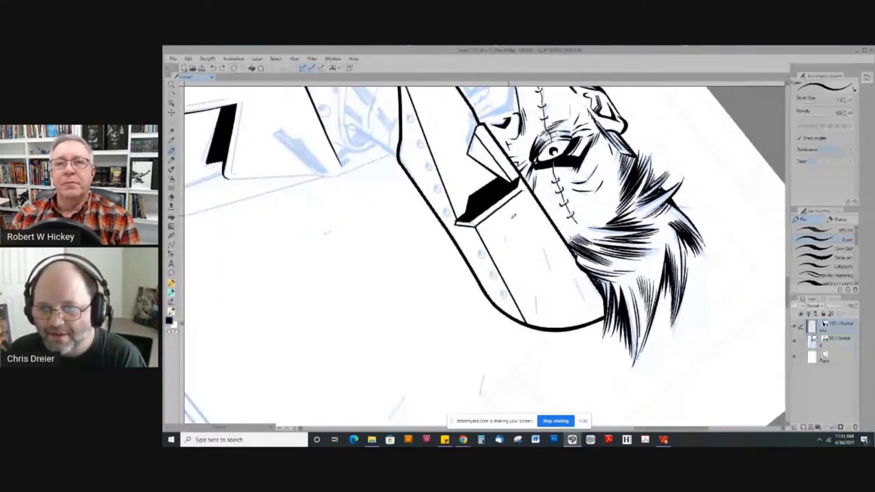
left_click_drag(520, 225, 522, 265)
mouse_move(531, 221)
left_mouse_down()
mouse_move(527, 255)
mouse_move(527, 242)
mouse_move(540, 246)
mouse_move(531, 255)
mouse_move(534, 276)
left_mouse_up()
mouse_move(397, 248)
left_mouse_down()
mouse_move(440, 175)
mouse_move(482, 164)
left_mouse_up()
mouse_move(482, 305)
left_mouse_down()
mouse_move(472, 338)
mouse_move(480, 320)
mouse_move(471, 339)
mouse_move(453, 344)
left_mouse_up()
key("ctrl+z")
key("ctrl+z")
mouse_move(324, 255)
left_mouse_down()
mouse_move(324, 178)
mouse_move(368, 136)
left_mouse_up()
mouse_move(424, 280)
left_mouse_down()
mouse_move(409, 326)
mouse_move(399, 325)
left_mouse_up()
left_click_drag(401, 312, 394, 325)
key("ctrl+@")
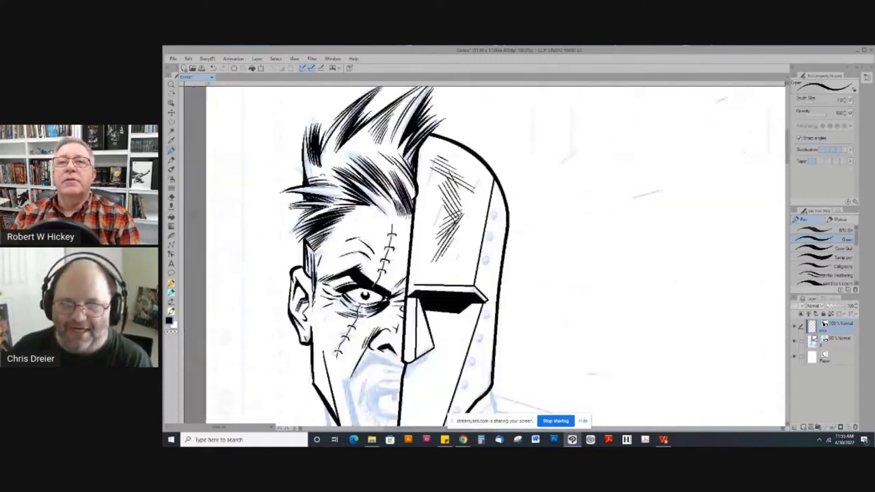
Hatch the helmet's cheek plate below the eye slit with two overlapping groups of slanted strokes
left_click_drag(453, 391, 497, 275)
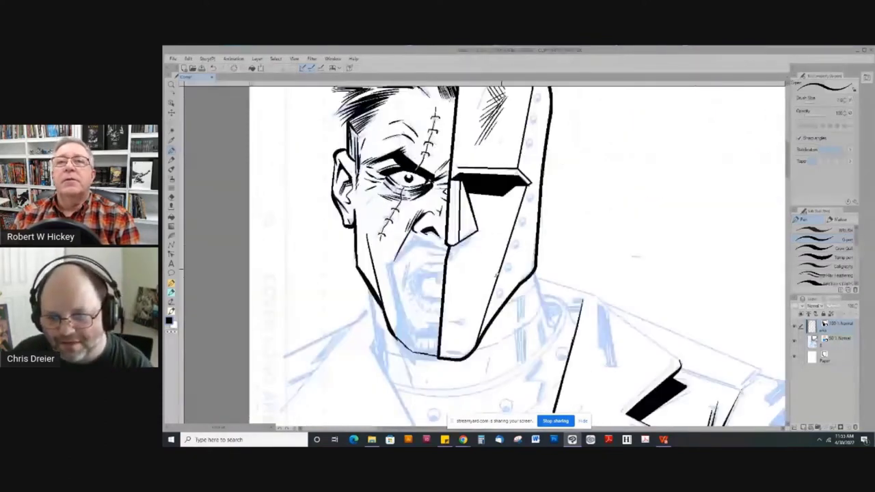
left_click_drag(495, 232, 479, 275)
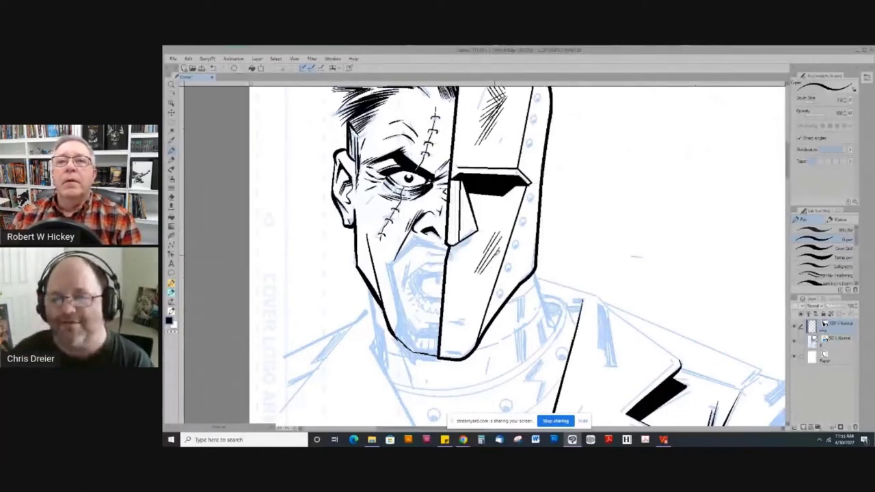
left_click_drag(499, 251, 473, 306)
left_click_drag(487, 269, 469, 312)
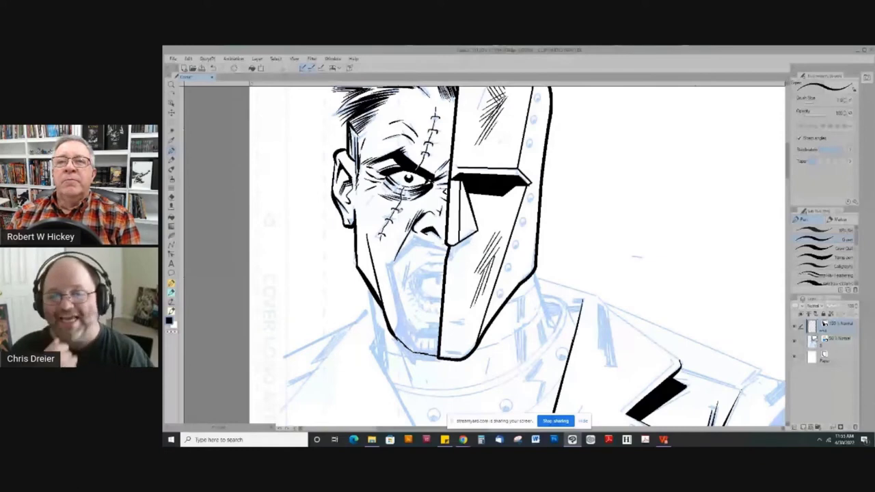
scroll(635, 256, "up", 2)
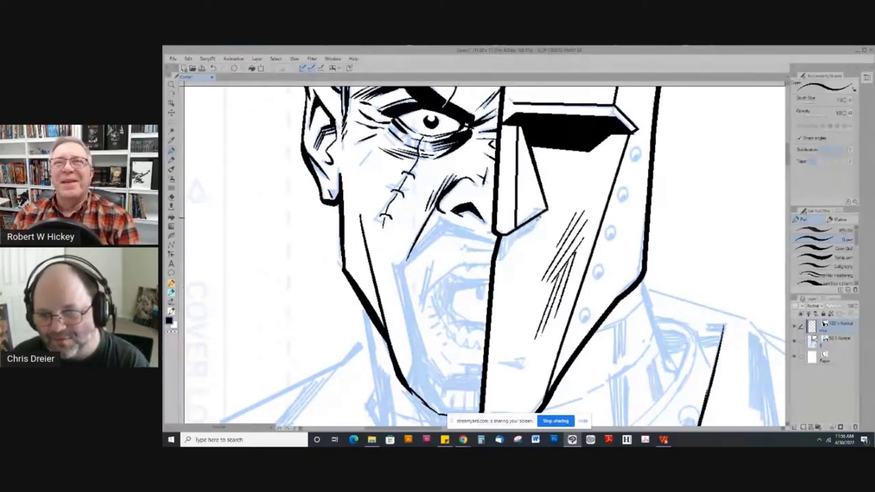
left_click_drag(535, 221, 526, 236)
left_click_drag(527, 220, 520, 241)
left_click_drag(522, 223, 497, 261)
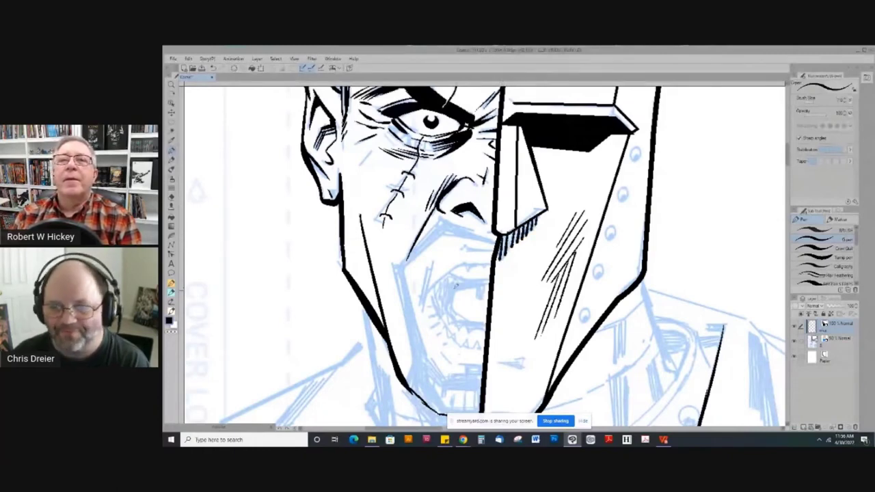
key("ctrl+z")
key("ctrl+z")
key("ctrl+z")
key("ctrl+z")
key("ctrl+z")
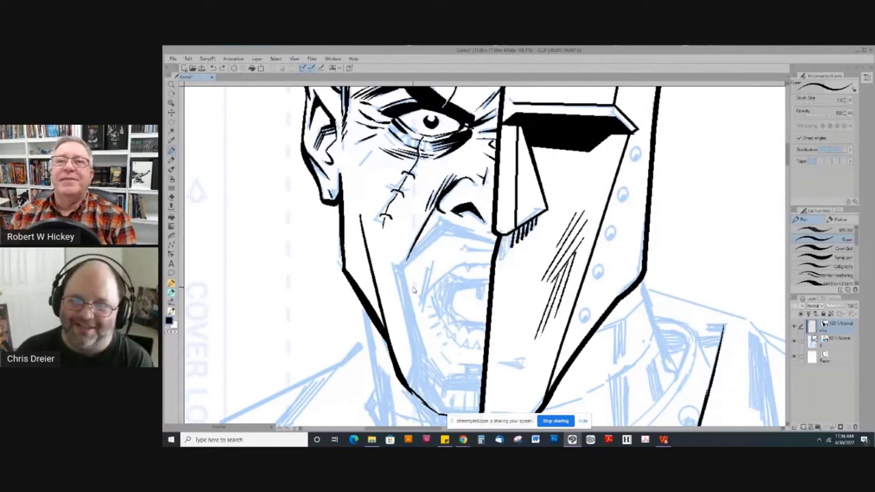
key("ctrl+z")
key("ctrl+z")
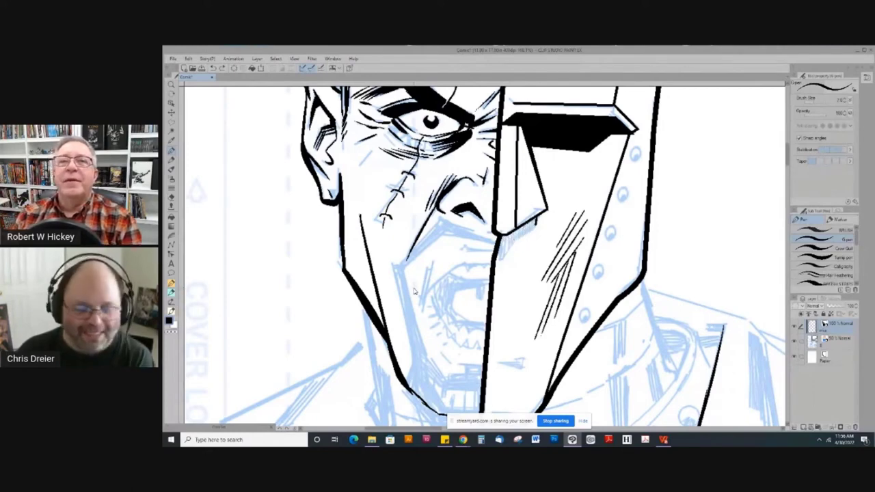
key("ctrl+z")
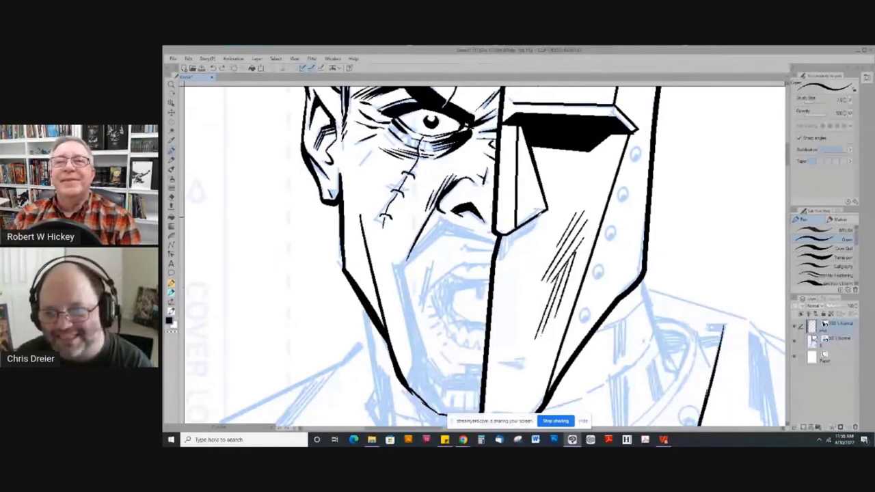
Outline the cast shadow beneath the nose guard's lower edge and fill it with short parallel hatching
left_click_drag(536, 218, 504, 258)
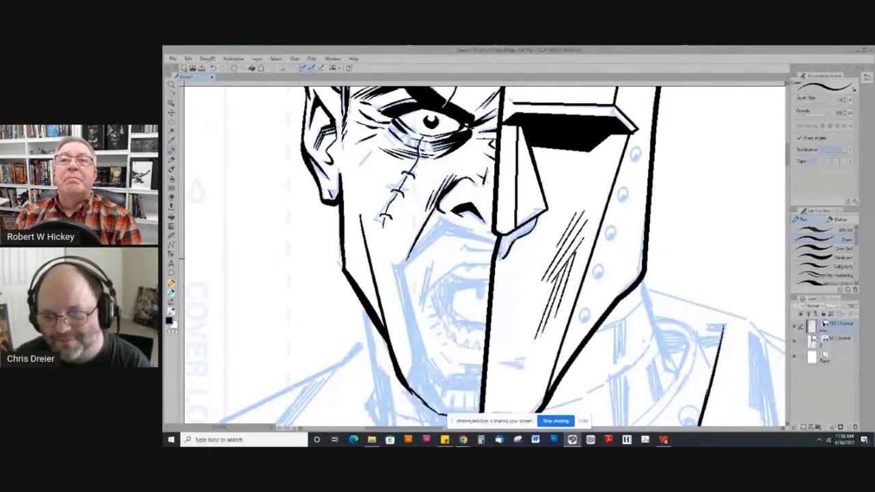
mouse_move(535, 218)
left_mouse_down()
mouse_move(531, 231)
mouse_move(530, 220)
left_mouse_up()
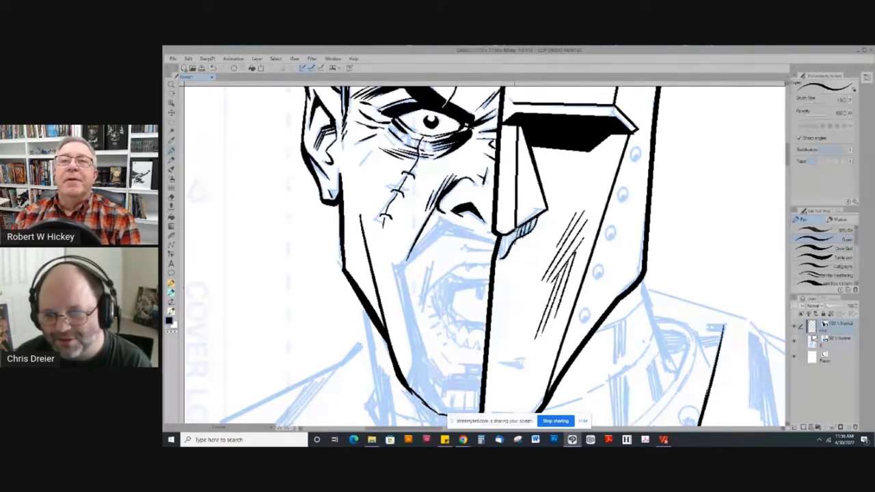
left_click_drag(517, 229, 501, 259)
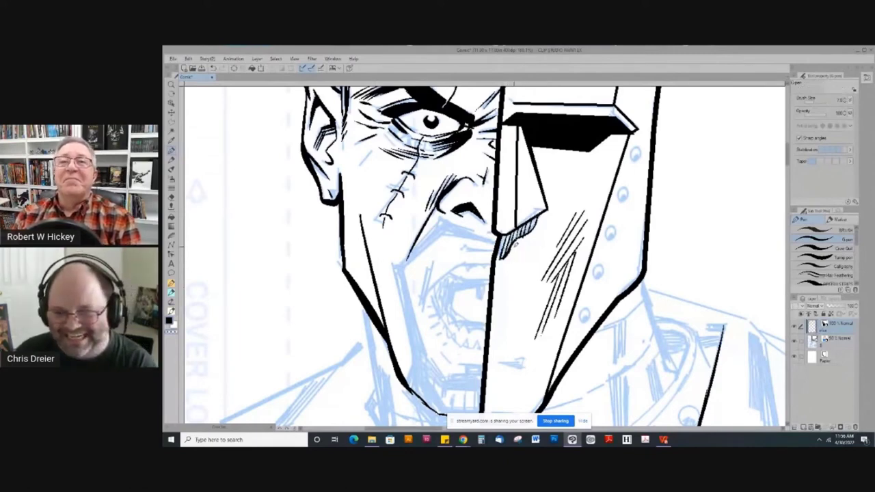
Hide the blue sketch layer and look over the inked face and helmet on their own
scroll(382, 211, "down", 1)
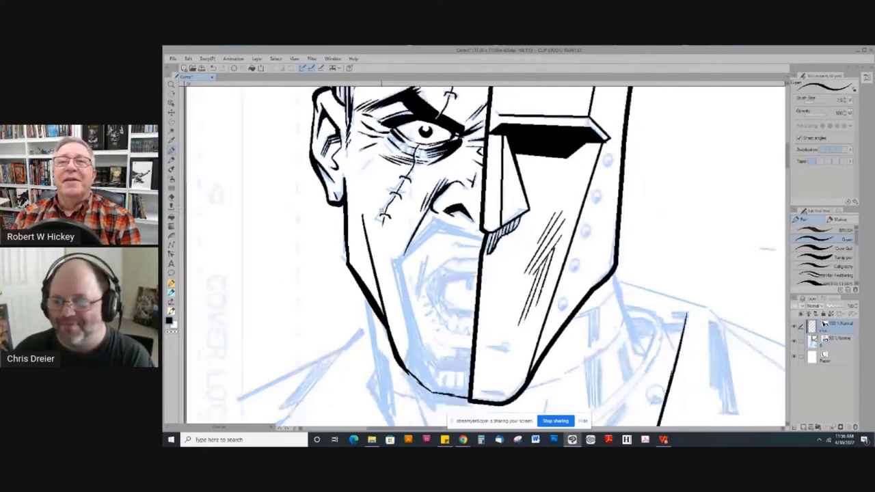
scroll(376, 219, "down", 2)
left_click(793, 341)
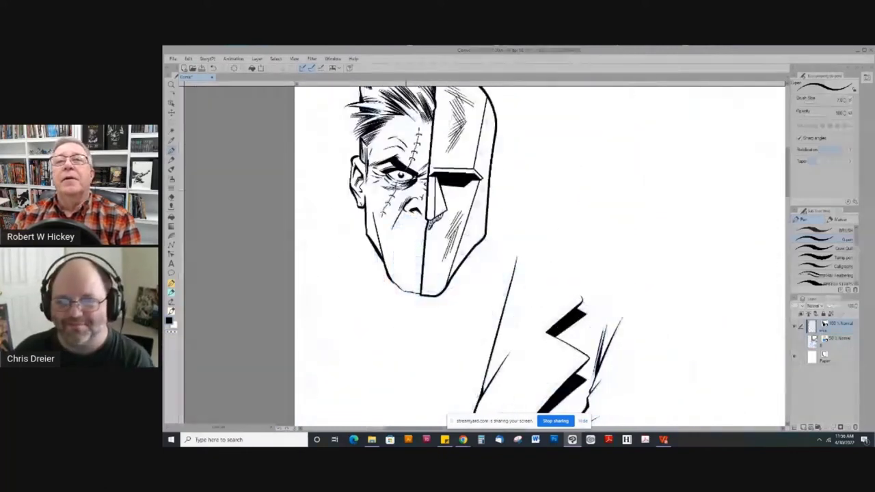
left_click_drag(405, 190, 475, 242)
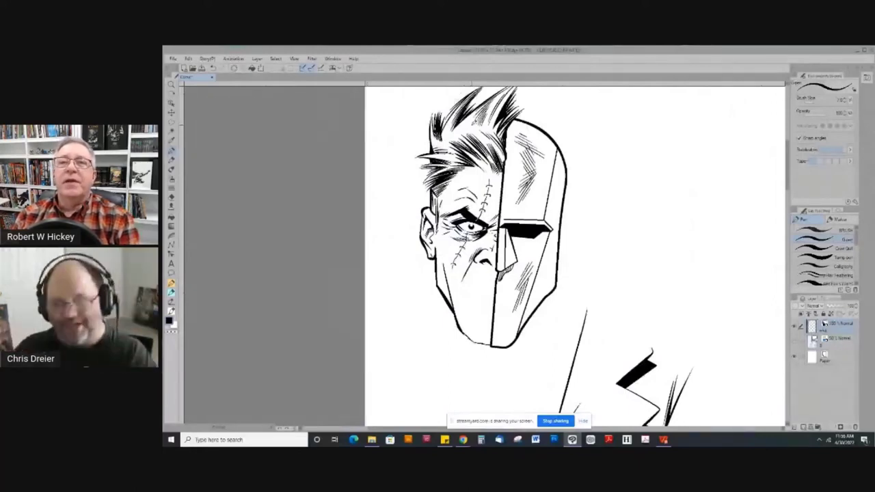
left_click_drag(444, 130, 559, 274)
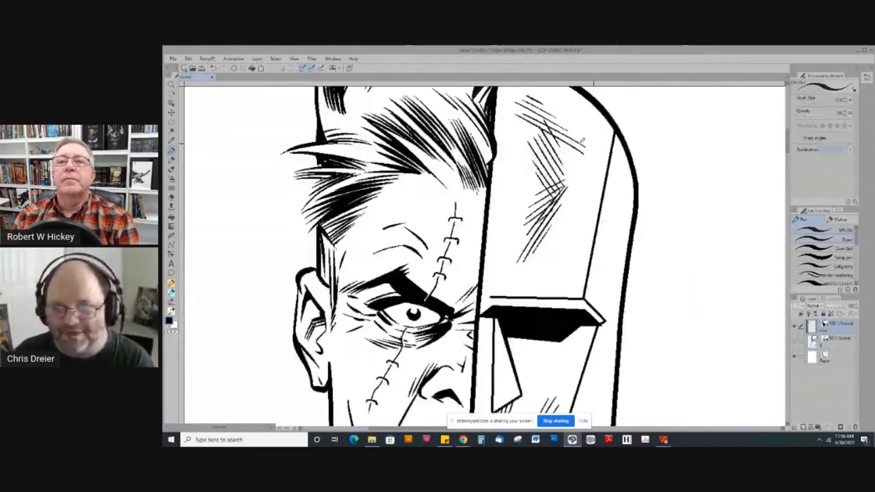
left_click_drag(469, 244, 481, 164)
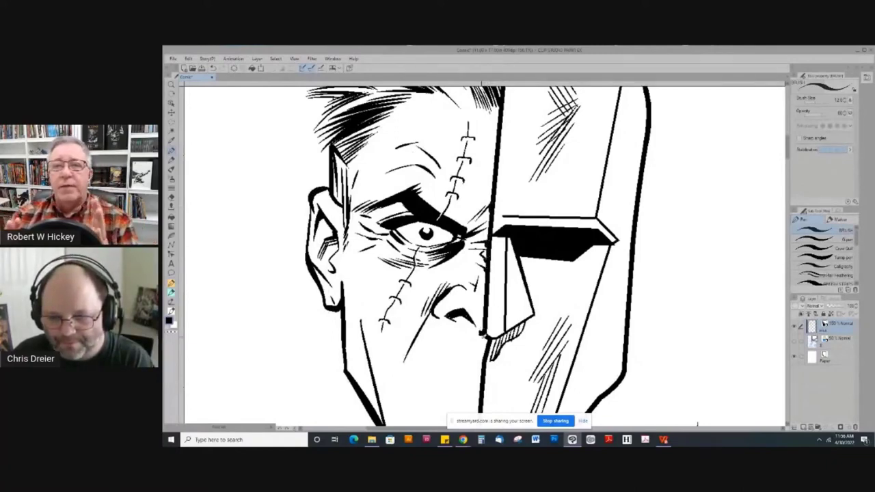
scroll(417, 247, "down", 1)
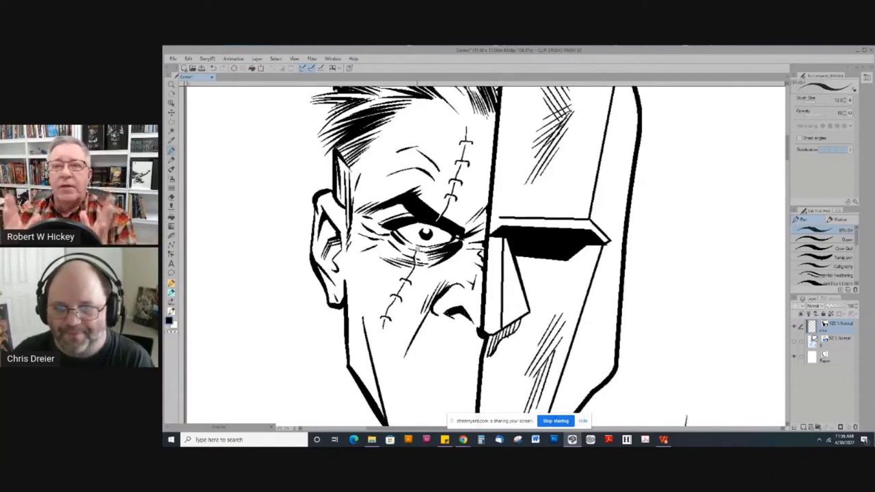
scroll(685, 420, "down", 1)
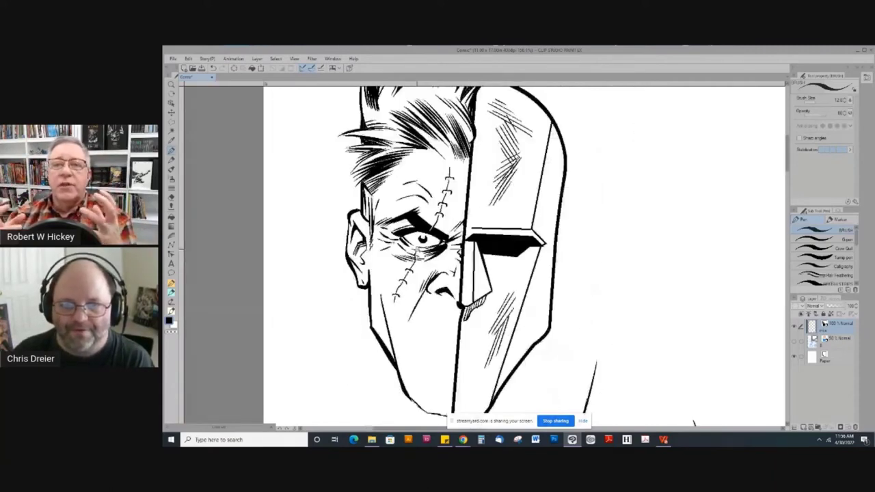
scroll(694, 423, "down", 1)
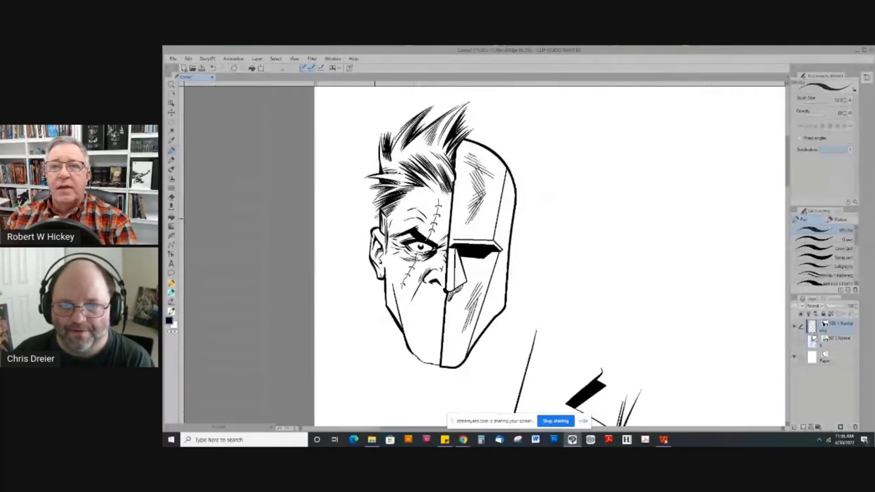
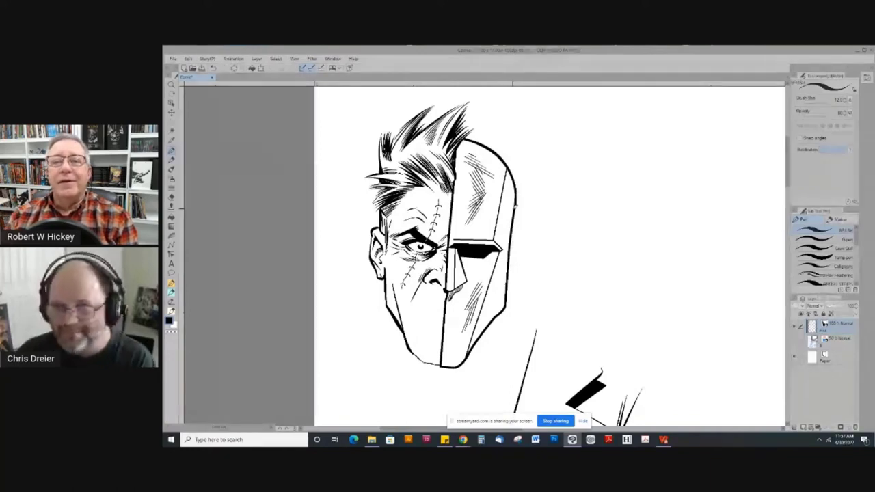
Choose the Curve figure tool and examine the inked face, helmet and coat lines without the sketch
key("u")
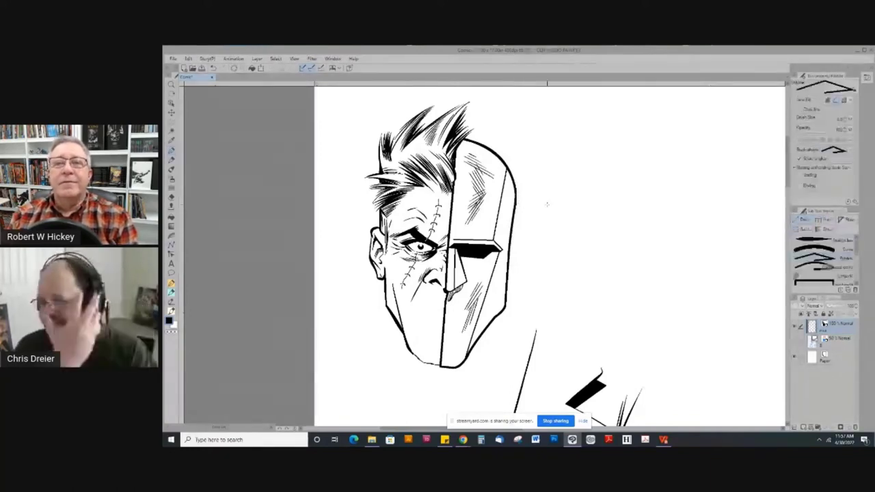
left_click(821, 250)
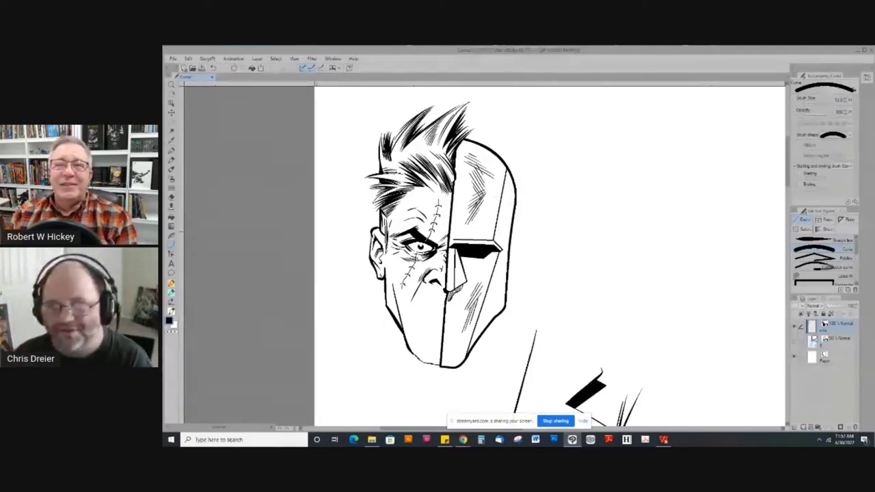
left_click_drag(432, 126, 598, 328)
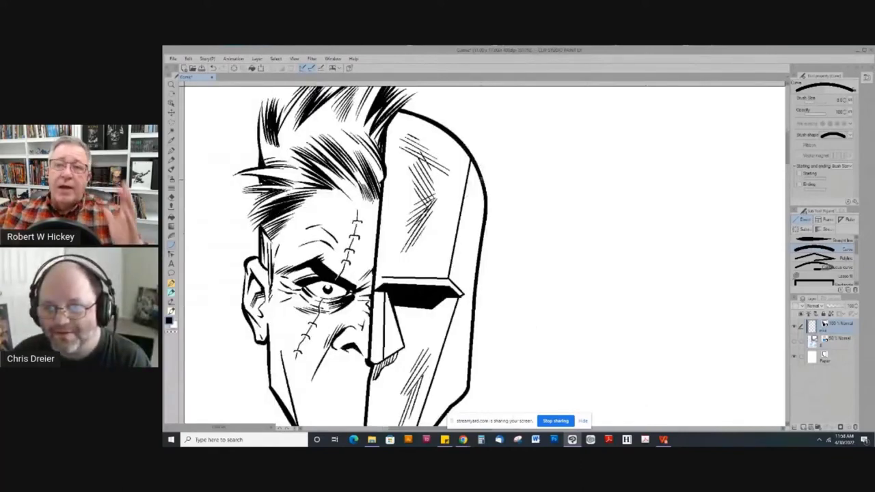
mouse_move(480, 179)
left_mouse_down()
mouse_move(478, 250)
mouse_move(468, 224)
left_mouse_up()
left_click(490, 213)
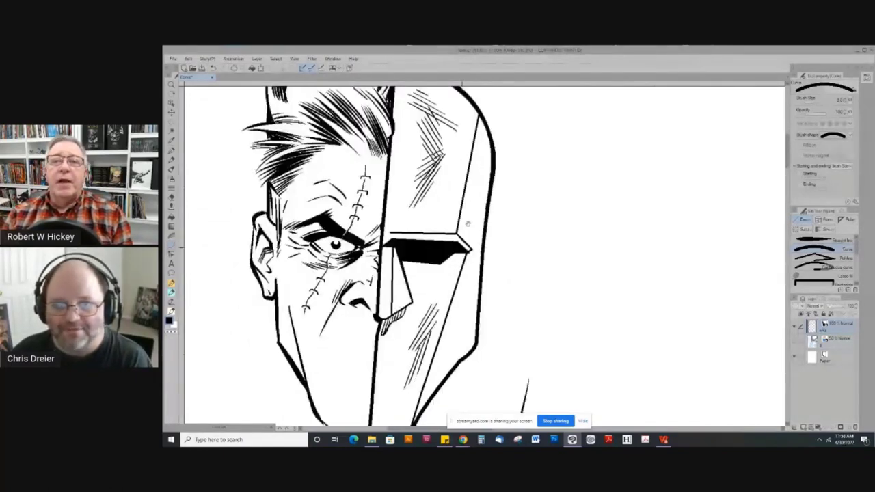
mouse_move(348, 189)
left_mouse_down()
mouse_move(413, 181)
mouse_move(436, 304)
mouse_move(428, 172)
left_mouse_up()
scroll(436, 304, "down", 3)
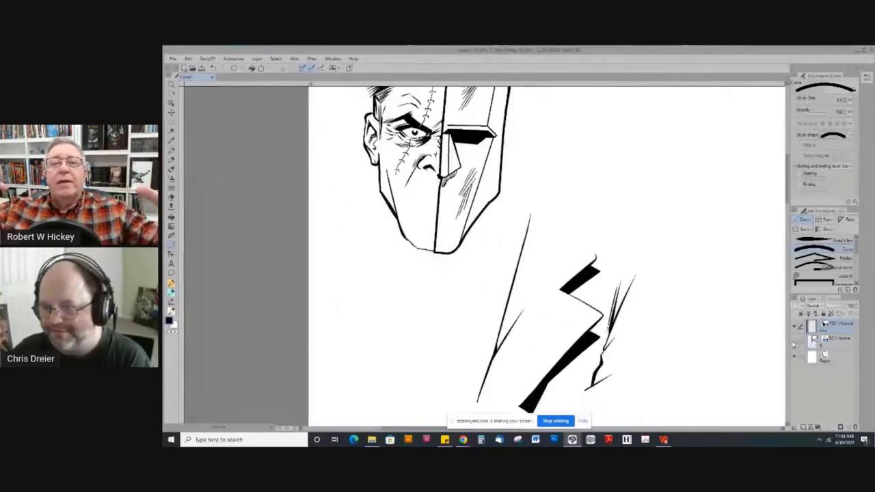
Show the blue sketch layer again beneath the inked portrait
left_click(794, 341)
scroll(401, 241, "down", 1)
left_click_drag(416, 204, 457, 248)
scroll(414, 249, "down", 1)
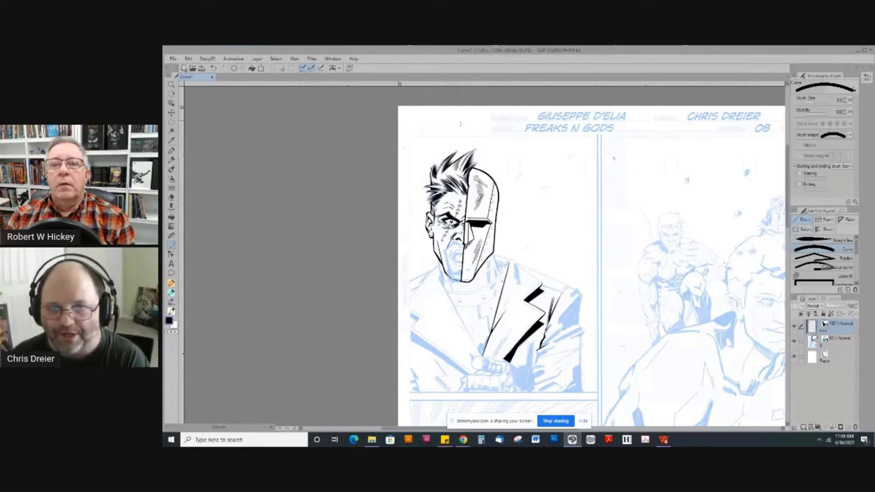
left_click_drag(427, 176, 543, 295)
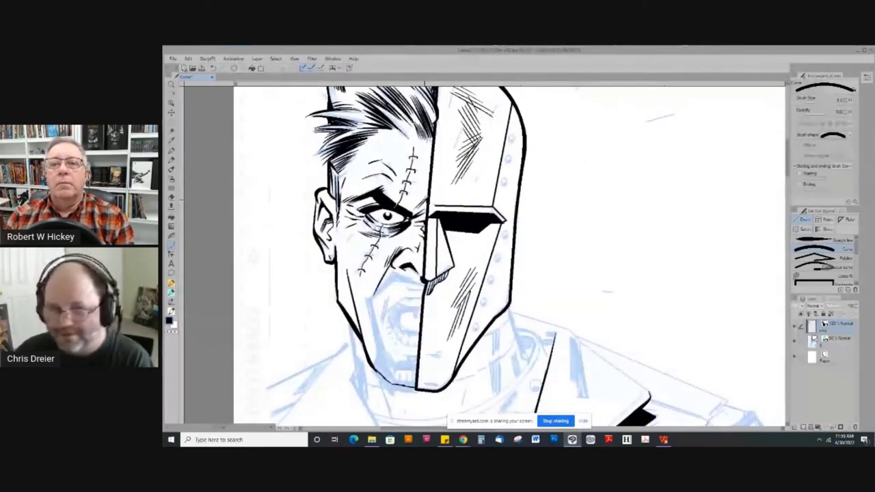
Return to the brush pen and examine the portrait at rotated angles, resetting the rotation and briefly hiding the sketch
key("p")
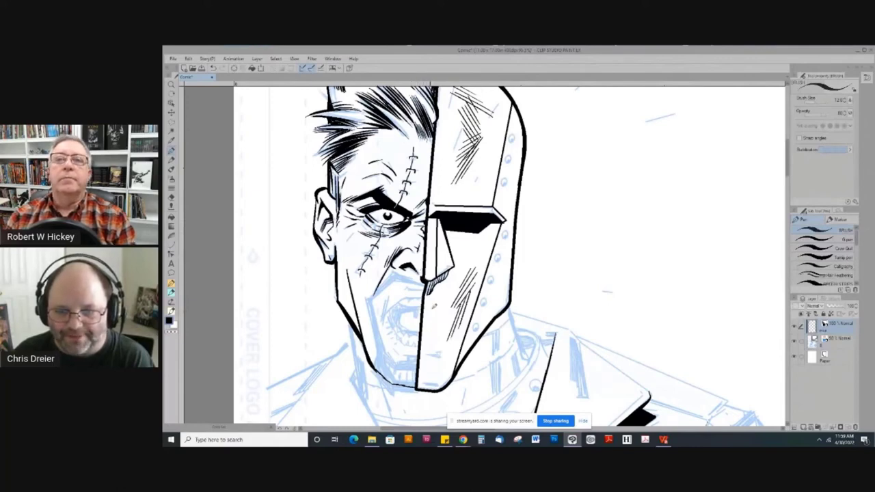
mouse_move(443, 319)
left_mouse_down()
mouse_move(444, 293)
mouse_move(435, 370)
left_mouse_up()
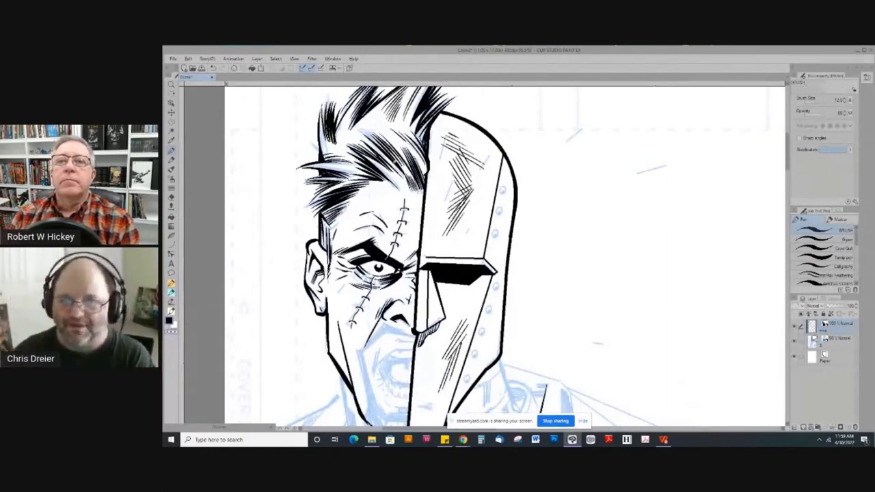
left_click_drag(429, 404, 358, 354)
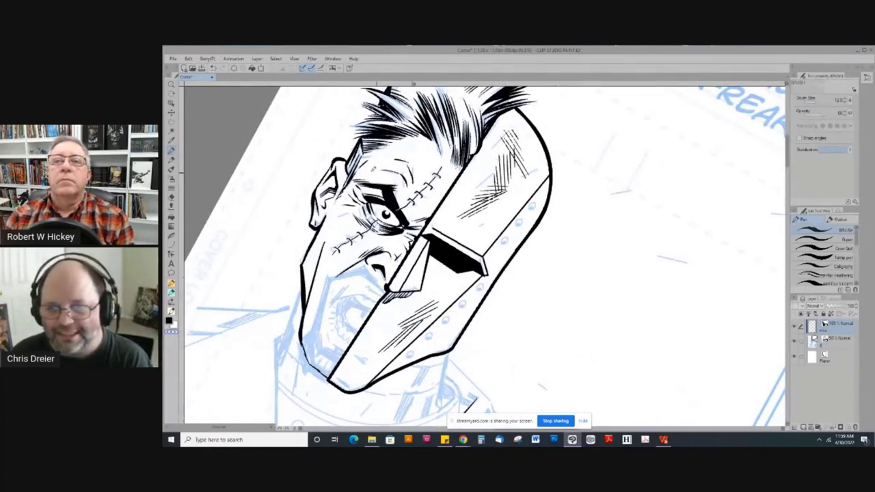
left_click_drag(345, 178, 352, 148)
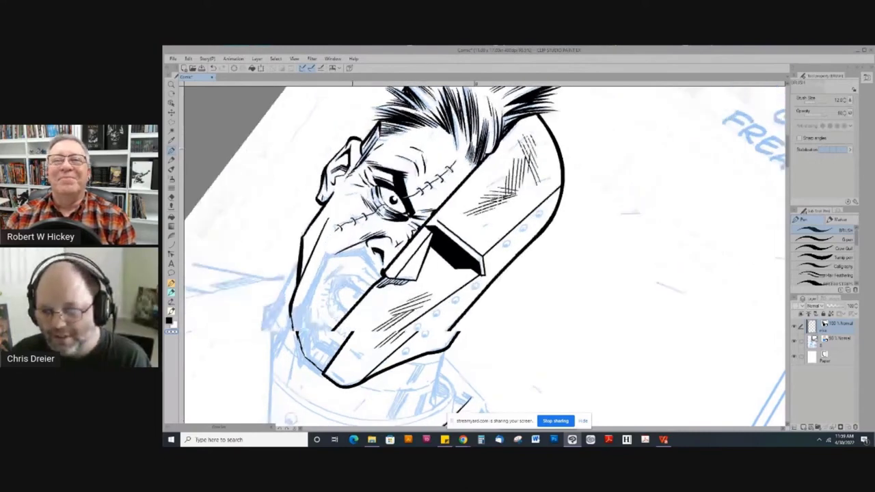
left_click_drag(477, 109, 561, 278)
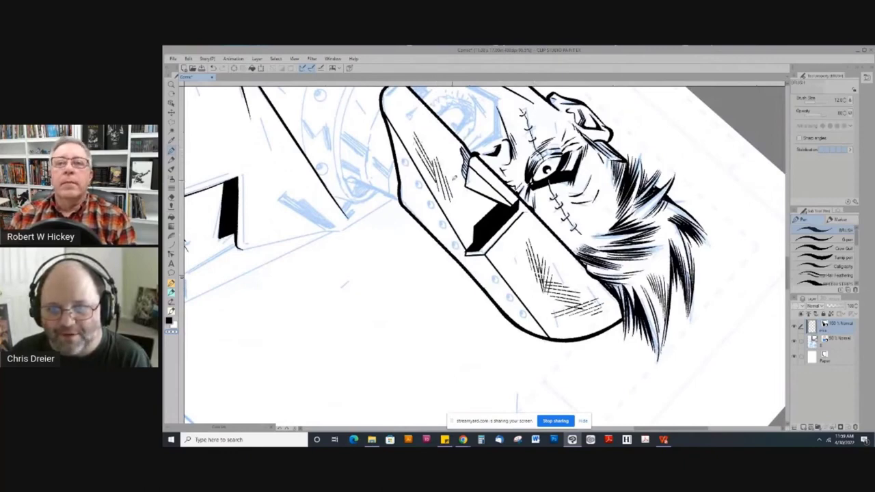
key("ctrl+at")
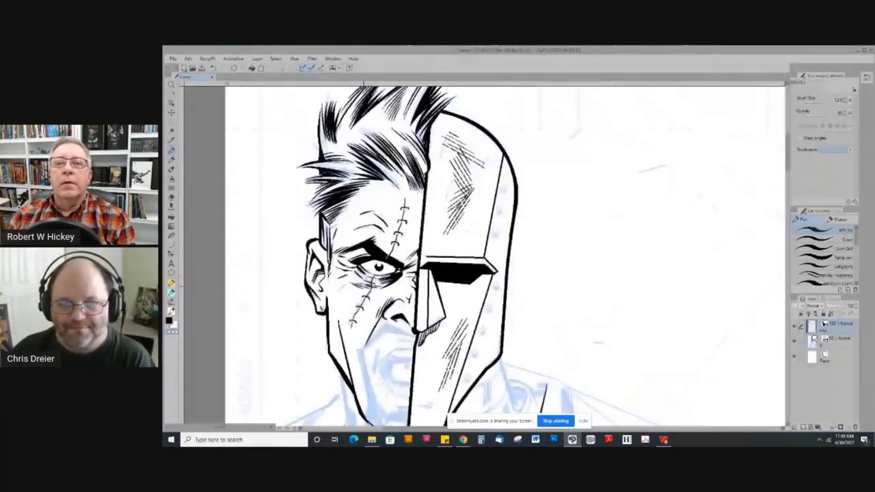
scroll(364, 286, "down", 2)
left_click_drag(378, 287, 433, 246)
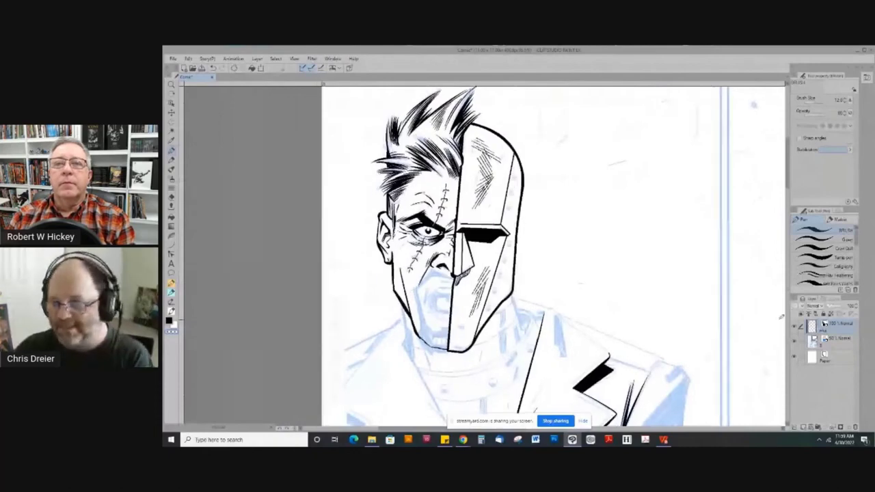
left_click(794, 340)
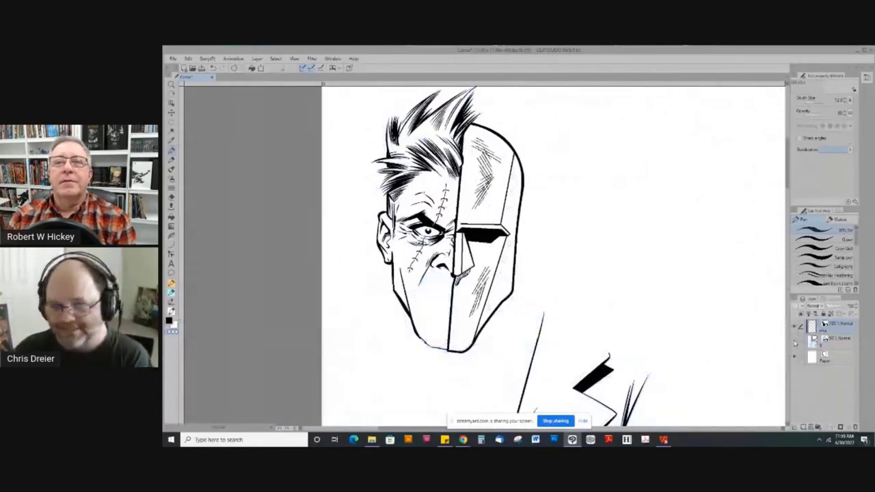
left_click(794, 340)
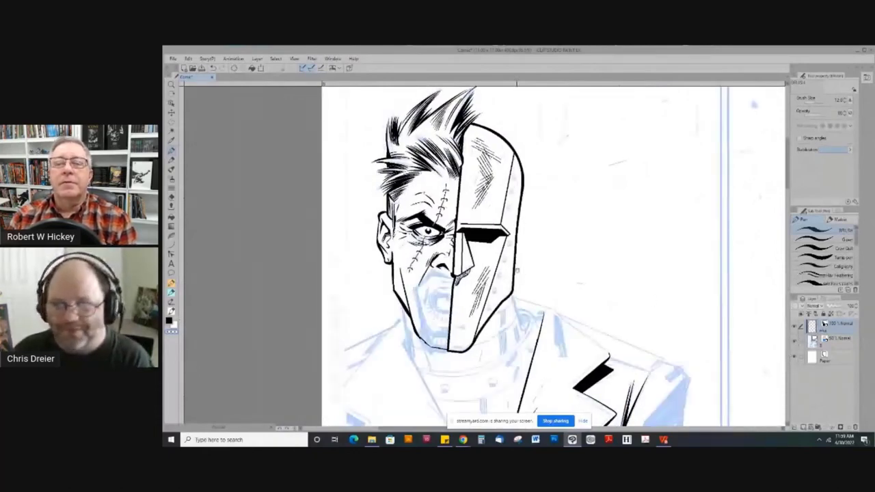
Ink the neck's outer edge below the helmet's jaw with the brush pen and thicken it with a second stroke
left_click_drag(518, 271, 539, 169)
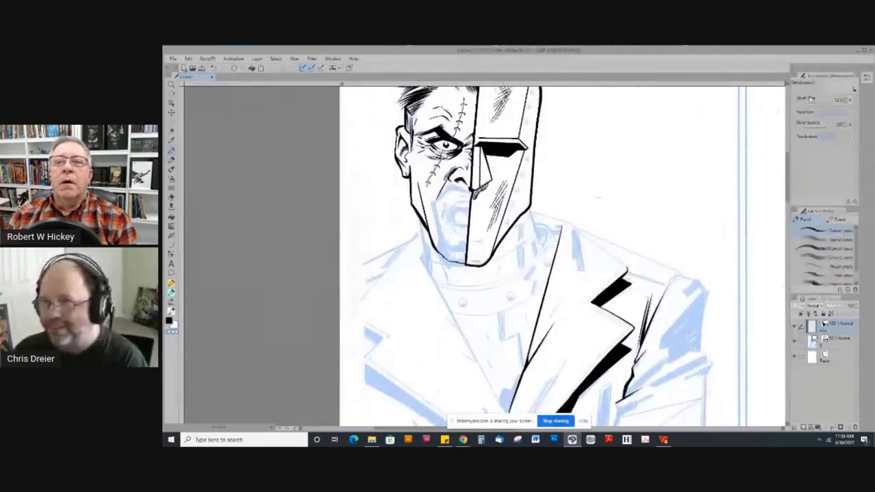
left_click(796, 229)
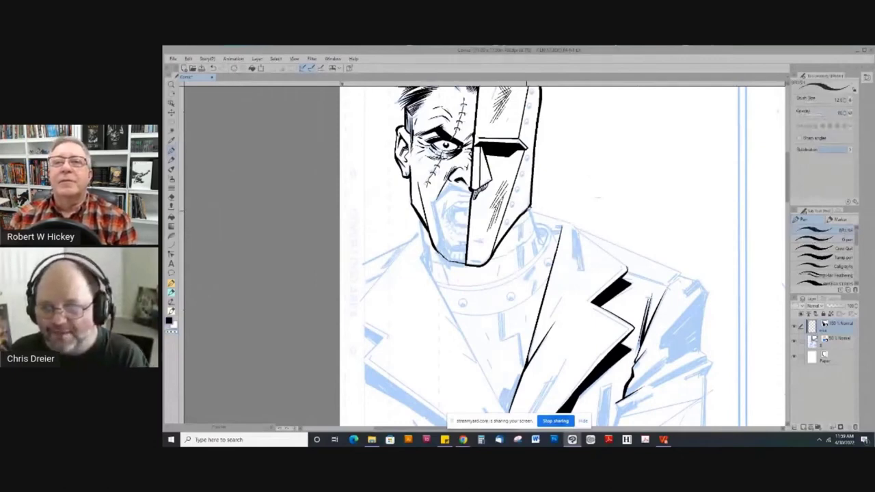
left_click_drag(525, 210, 541, 252)
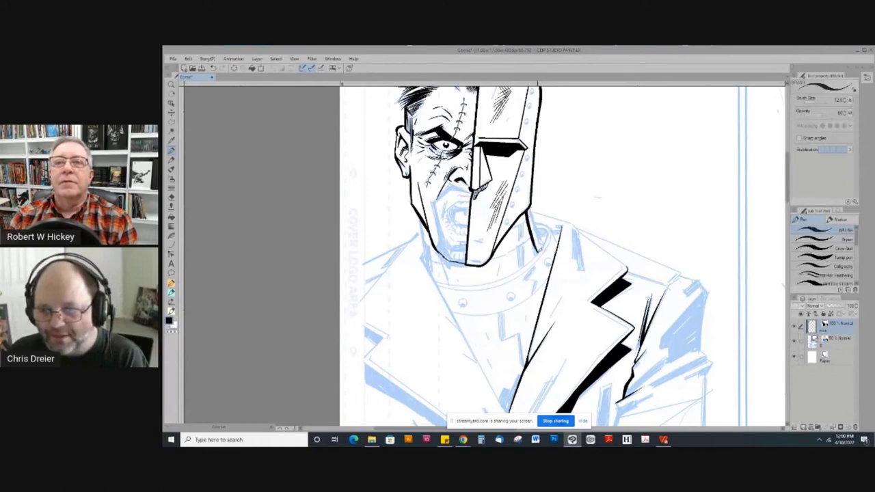
left_click_drag(526, 213, 537, 255)
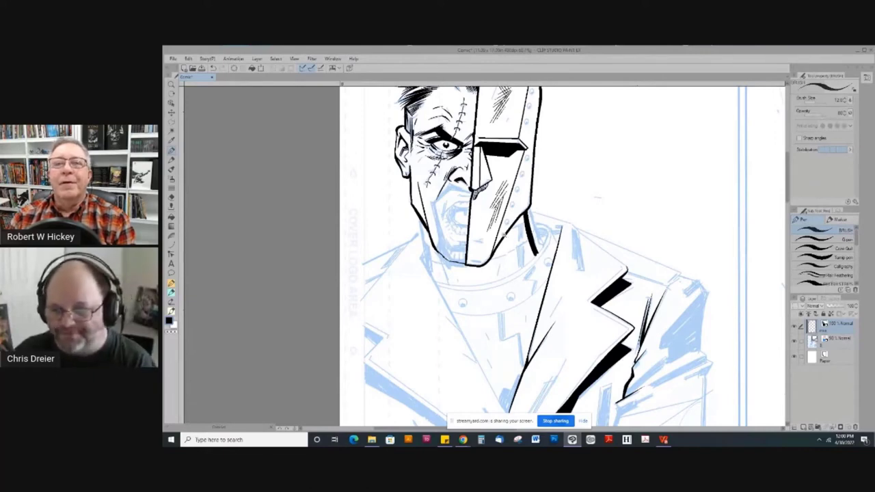
Close off the base of the neck with a Curve line following the sketched collar from the thickened edge to the opposite side
key("u")
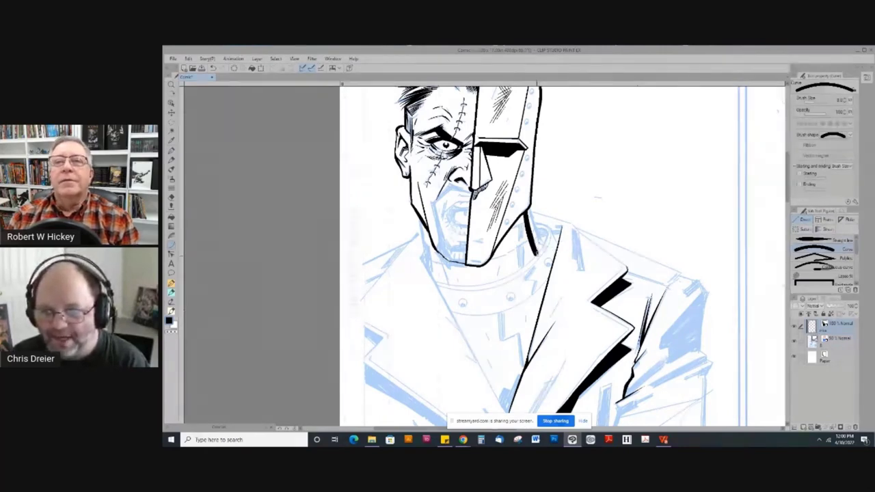
left_click_drag(534, 257, 435, 280)
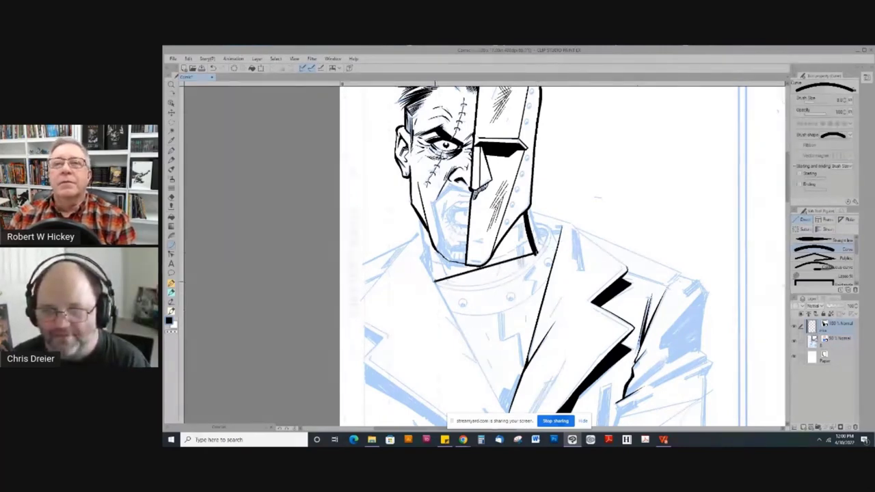
left_click(481, 298)
left_click(511, 297)
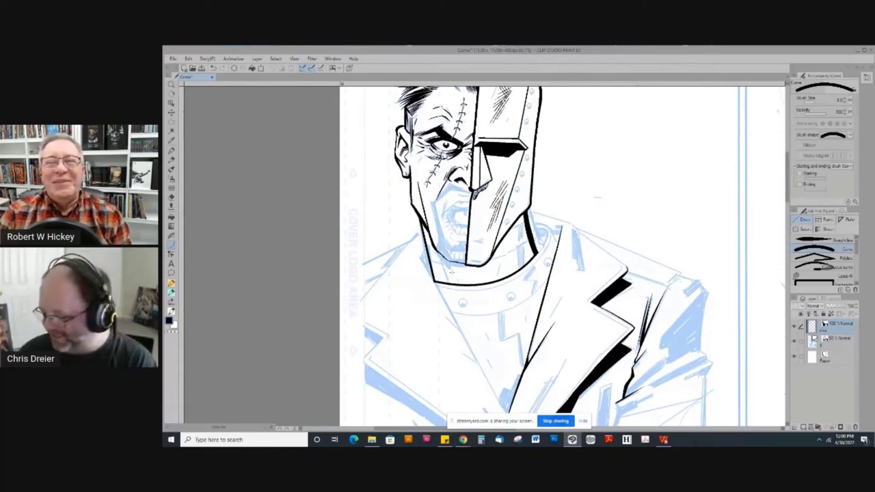
Auto-select the enclosed neck area and, with the canvas rotated, draw curved band lines across it with the Curve tool
key("w")
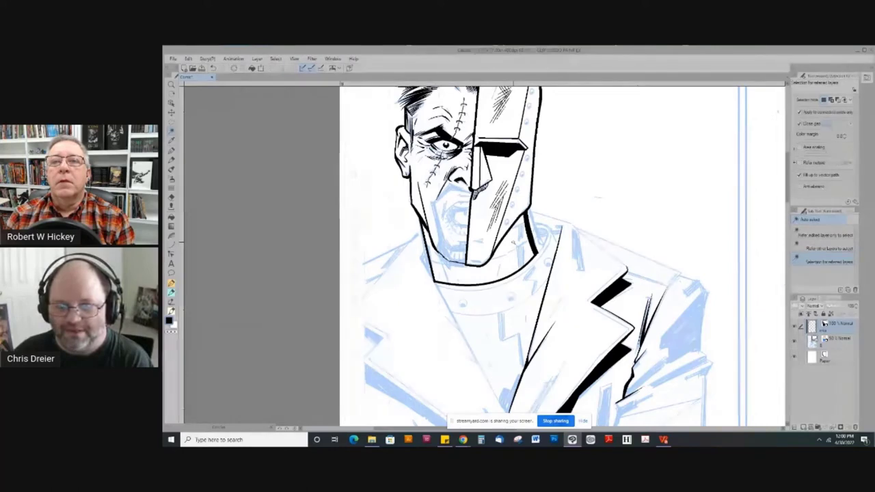
left_click(512, 242)
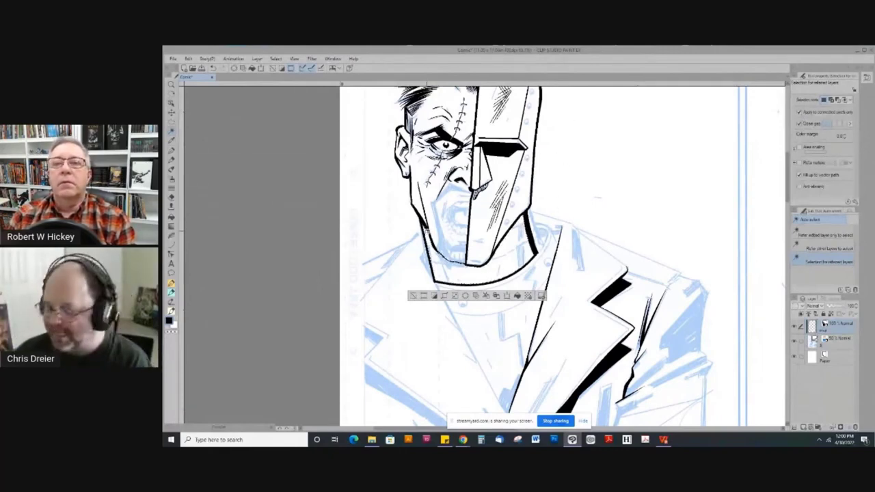
key("p")
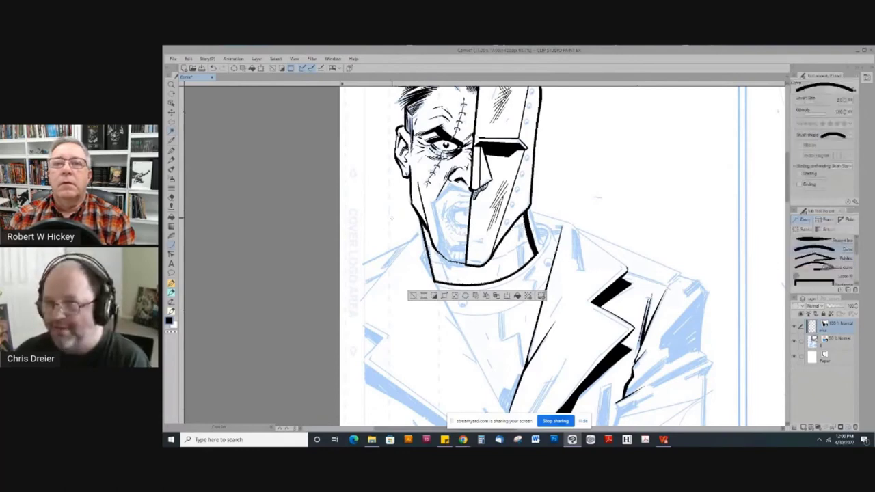
key("minus")
key("minus")
key("minus")
key("minus")
key("minus")
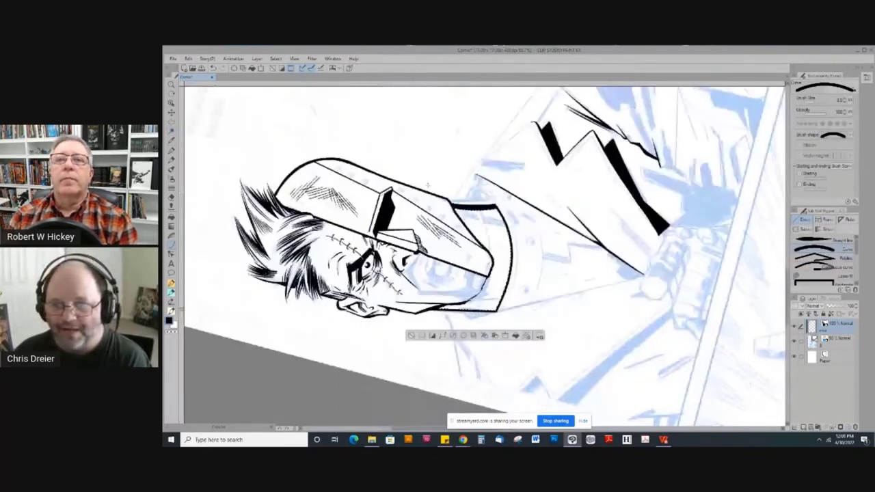
key("-")
key("asciicircum")
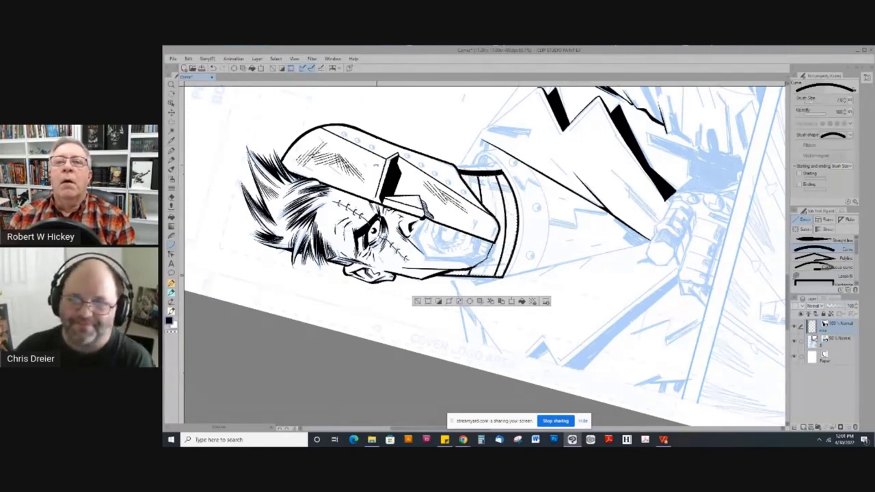
Reset the canvas rotation, undo the lower neck band curve and redraw it with a deeper bend below the chin
key("ctrl+at")
left_click_drag(418, 172, 626, 330)
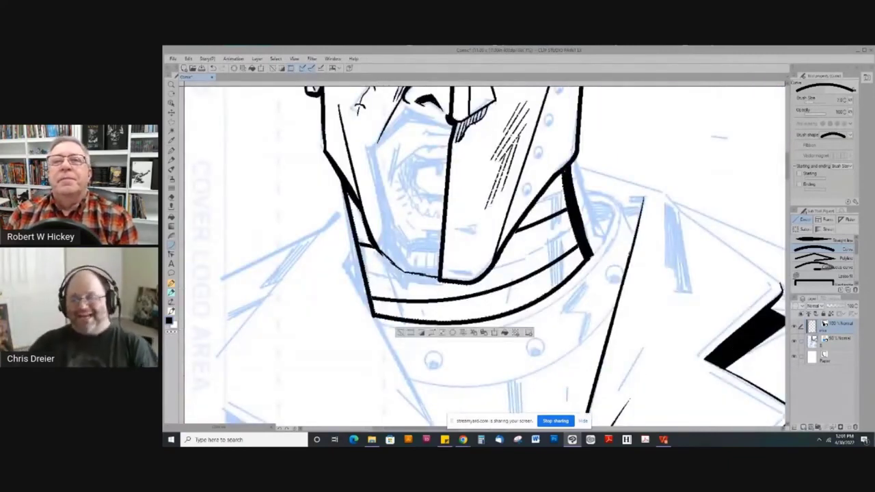
key("ctrl+z")
left_click_drag(504, 248, 573, 231)
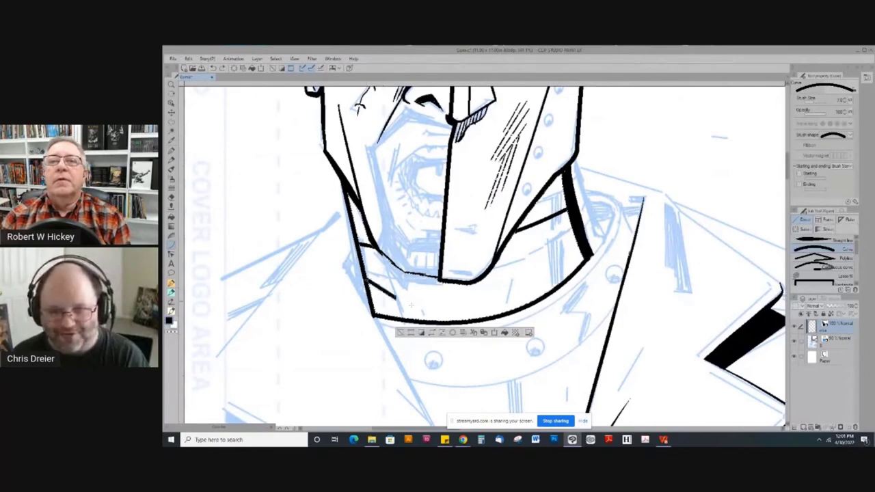
left_click_drag(367, 279, 403, 272)
left_click_drag(573, 231, 575, 233)
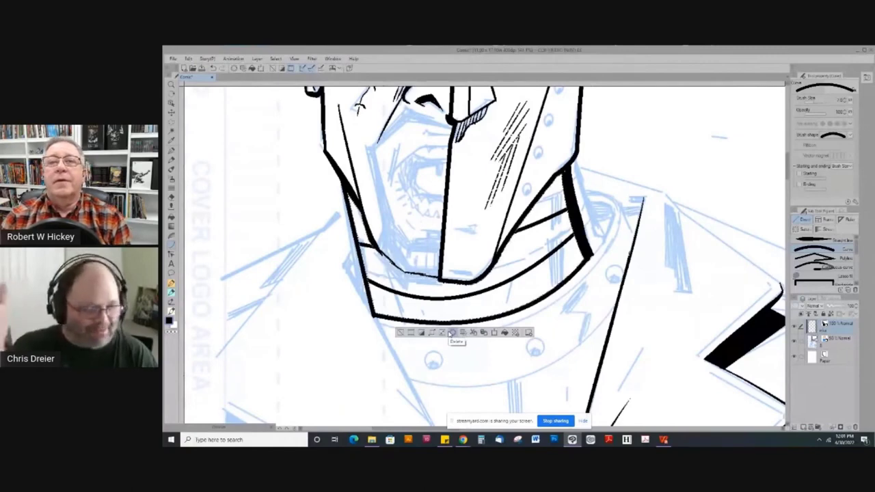
Auto-select the enclosed neck area between the jaw and the lowest collar curve
left_click(171, 137)
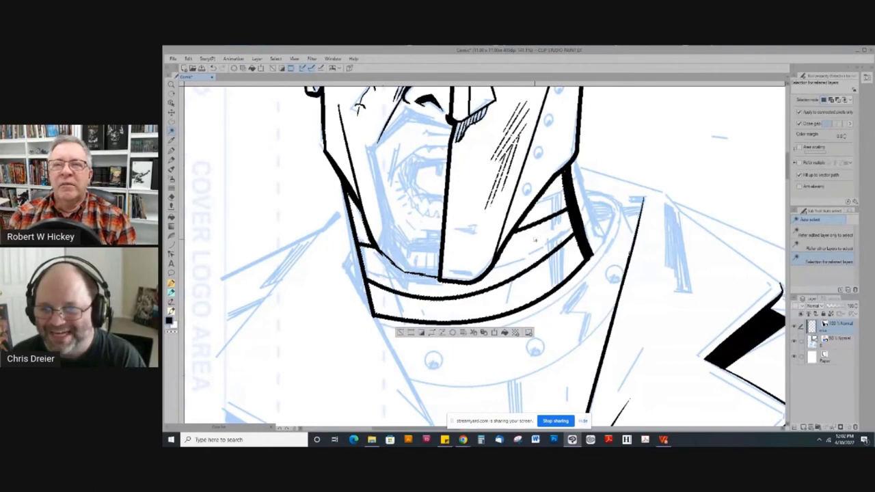
key("ctrl+y")
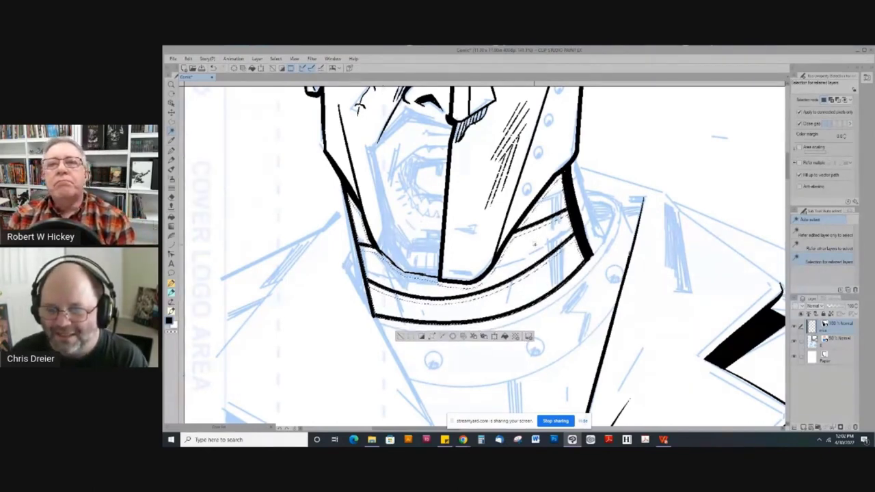
left_click_drag(478, 170, 639, 301)
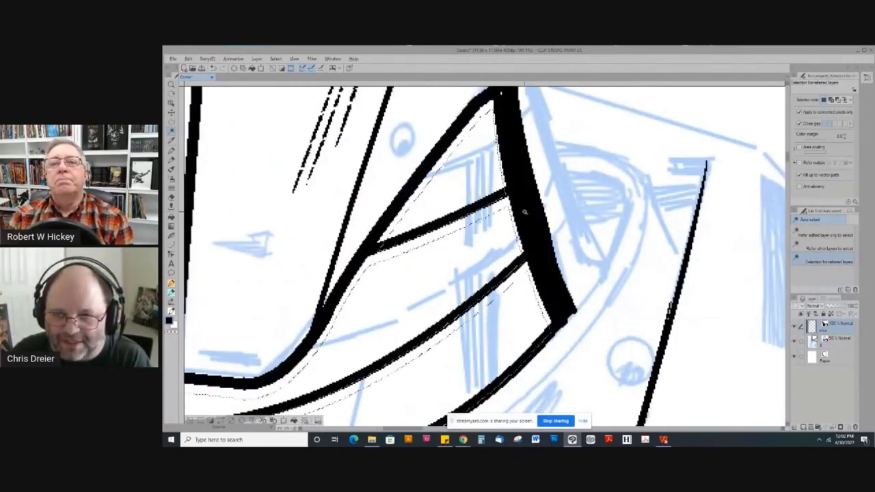
scroll(446, 268, "down", 2)
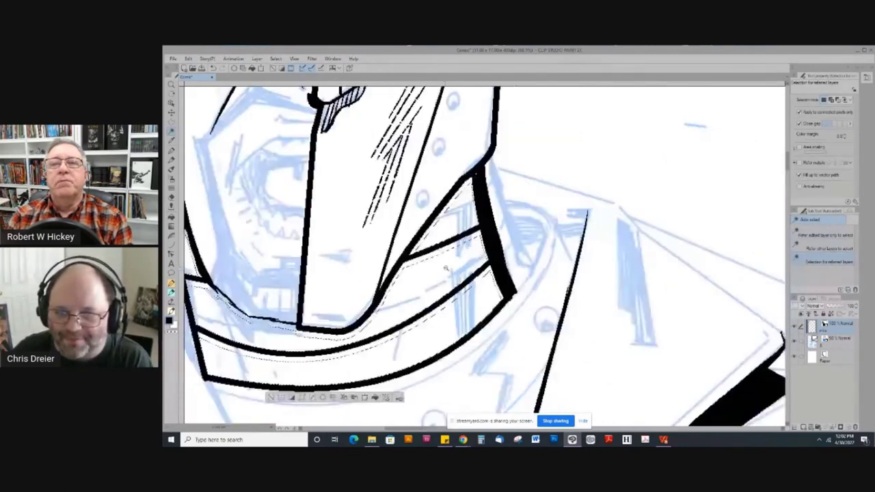
scroll(445, 268, "down", 2)
Ink two slightly curved vertical shadow strokes across the neck bands beside the thick outer edge with the Calligraphy pen
key("p")
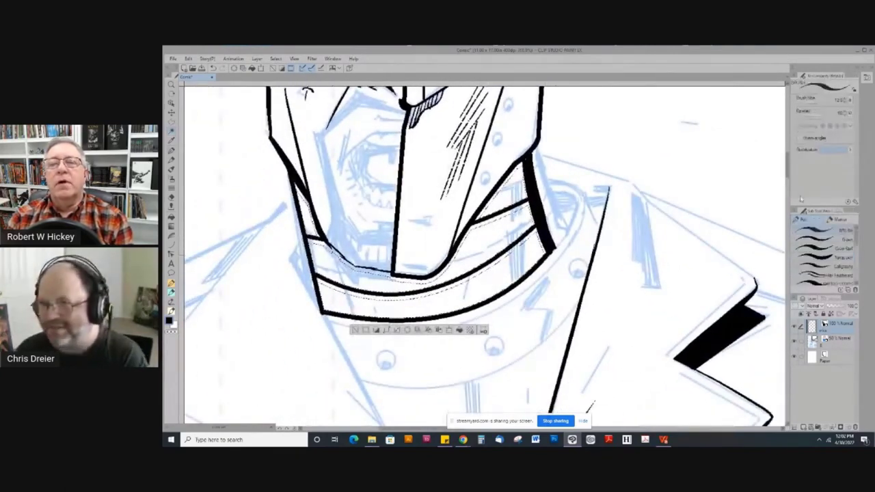
left_click(830, 266)
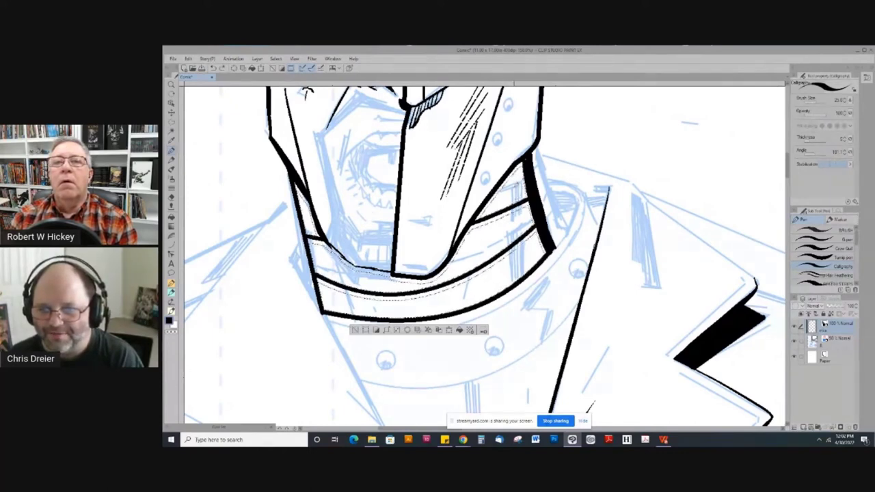
left_click_drag(511, 185, 521, 275)
left_click_drag(506, 188, 513, 277)
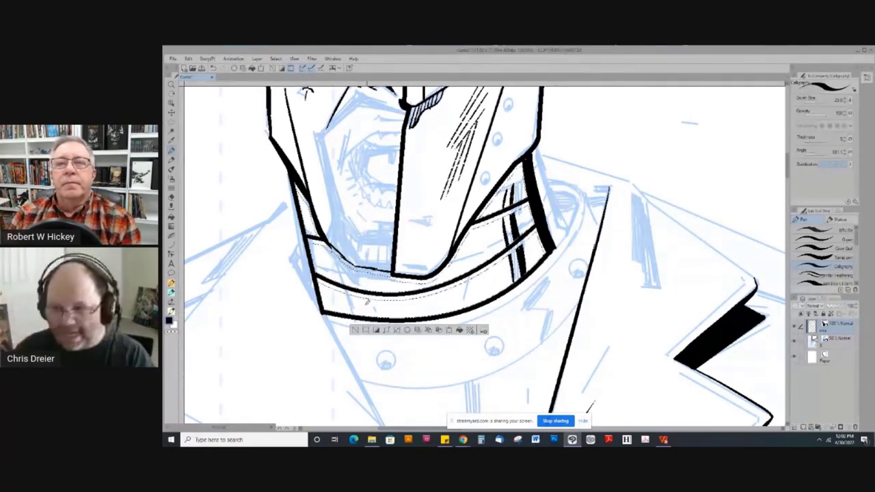
With the canvas rotated, build up a solid curved black shadow beside the neck strokes, and clear the selection and rotation
mouse_move(367, 302)
left_mouse_down()
mouse_move(372, 204)
mouse_move(504, 155)
mouse_move(559, 218)
mouse_move(342, 171)
mouse_move(342, 142)
left_mouse_up()
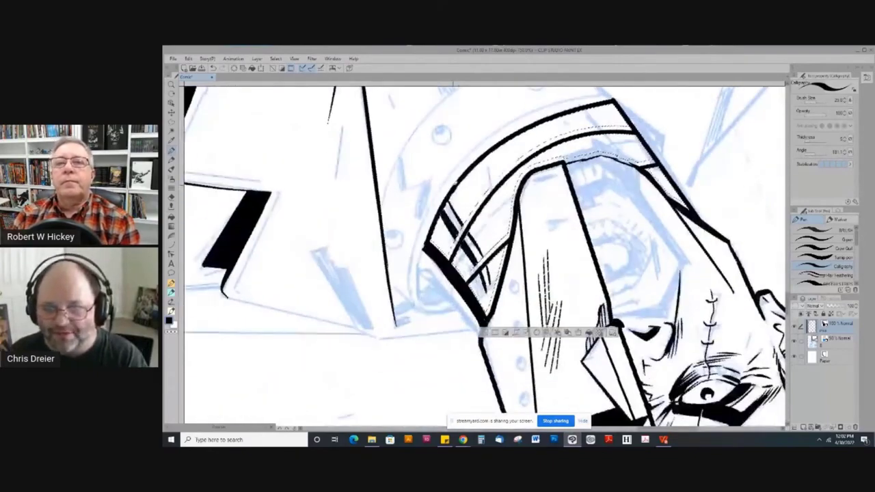
left_click_drag(454, 187, 471, 218)
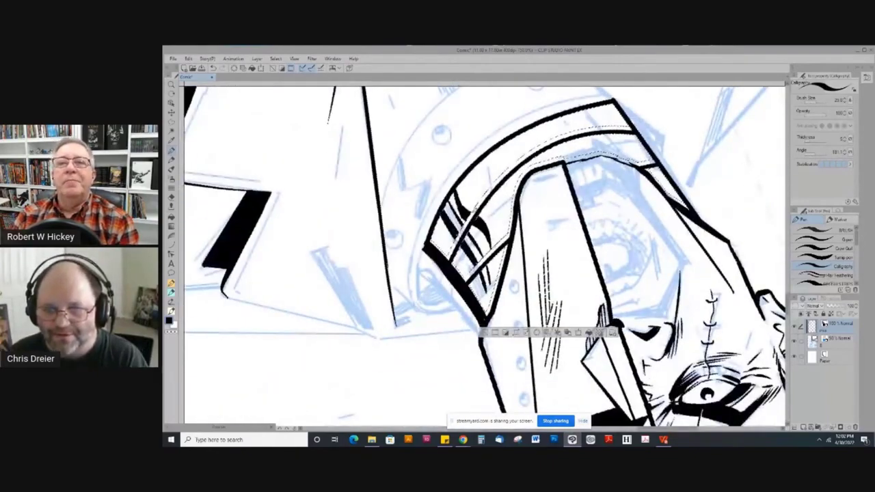
left_click_drag(453, 186, 466, 217)
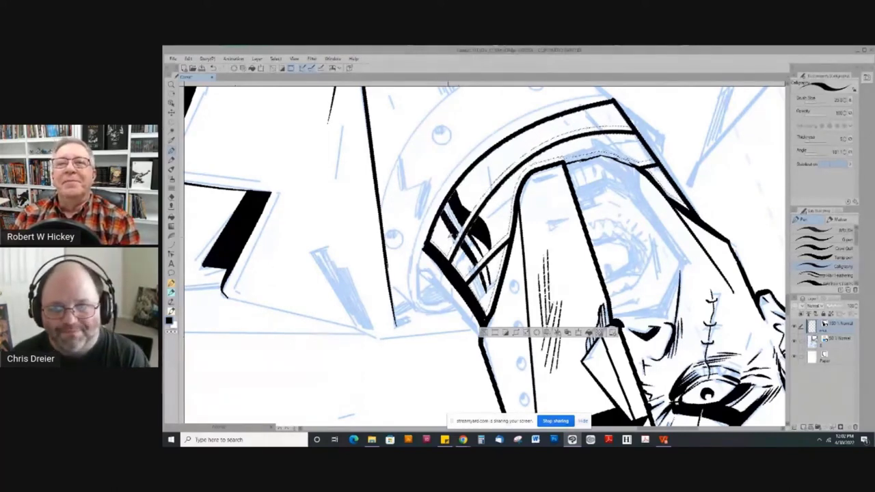
left_click(446, 84)
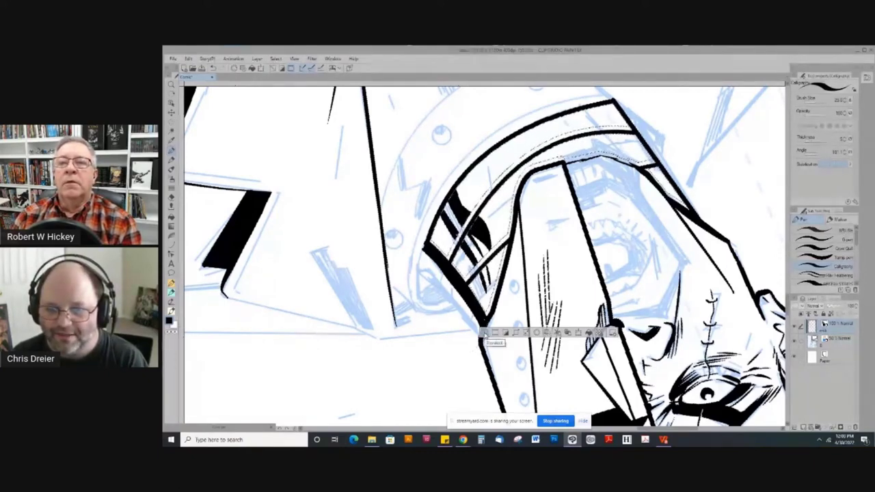
left_click(485, 333)
key("ctrl+@")
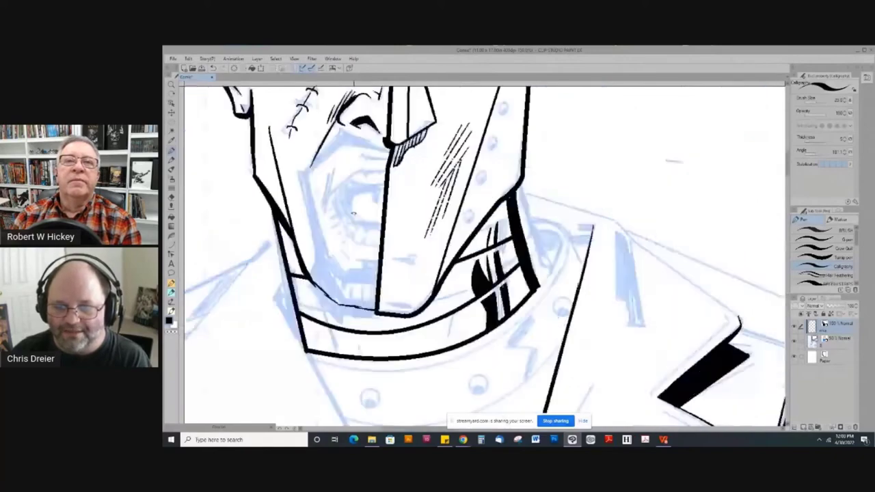
Hide the blue sketch layer to review the inked portrait on its own, and show it again
left_click(390, 268, "alt")
left_click(390, 268, "alt")
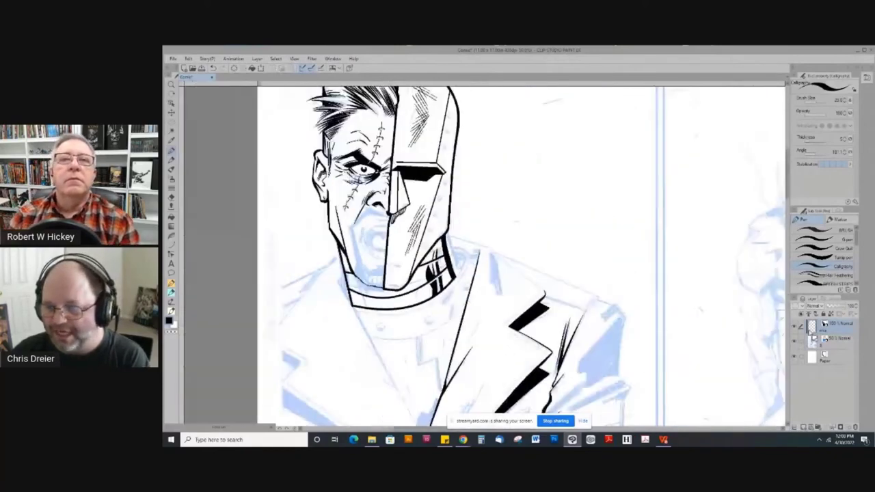
left_click(794, 340)
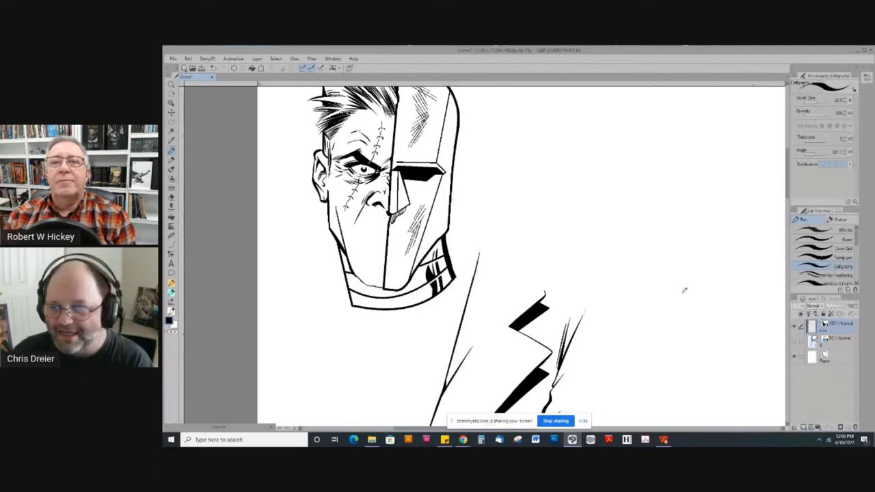
left_click(793, 341)
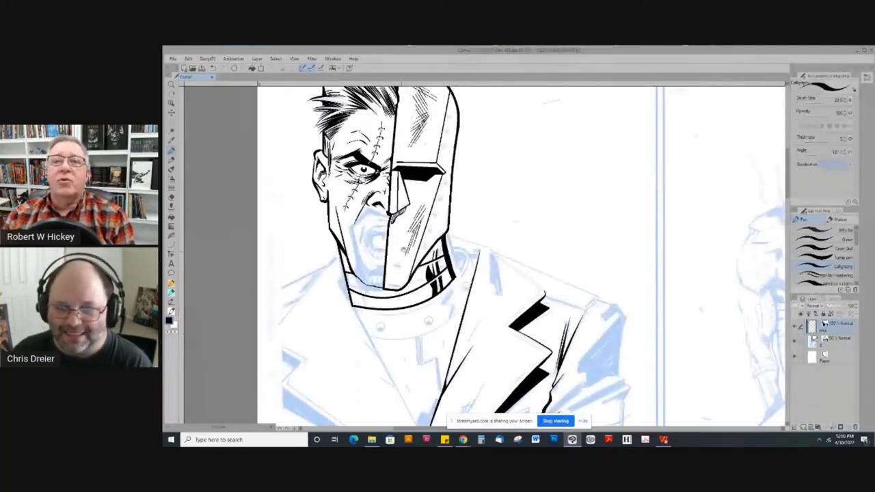
Auto-select the enclosed bare-face area beside the helmet half
mouse_move(404, 250)
left_mouse_down()
mouse_move(463, 168)
mouse_move(540, 229)
left_mouse_up()
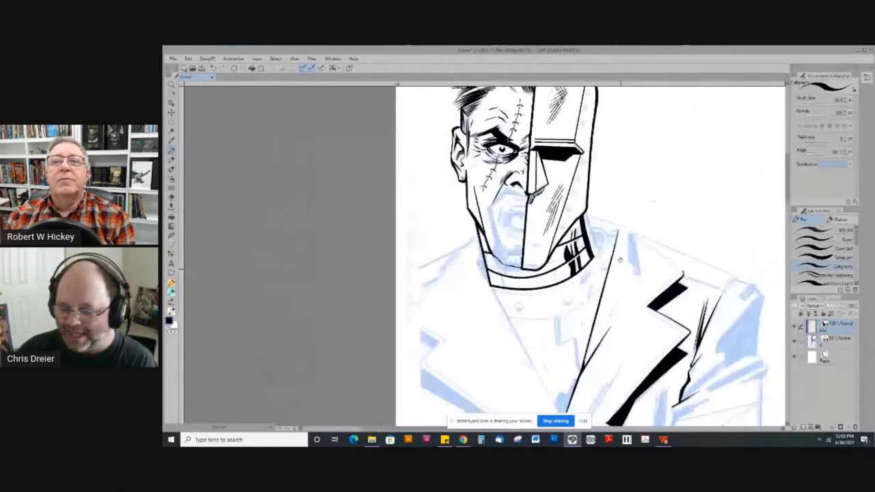
left_click_drag(620, 259, 558, 260)
key("g")
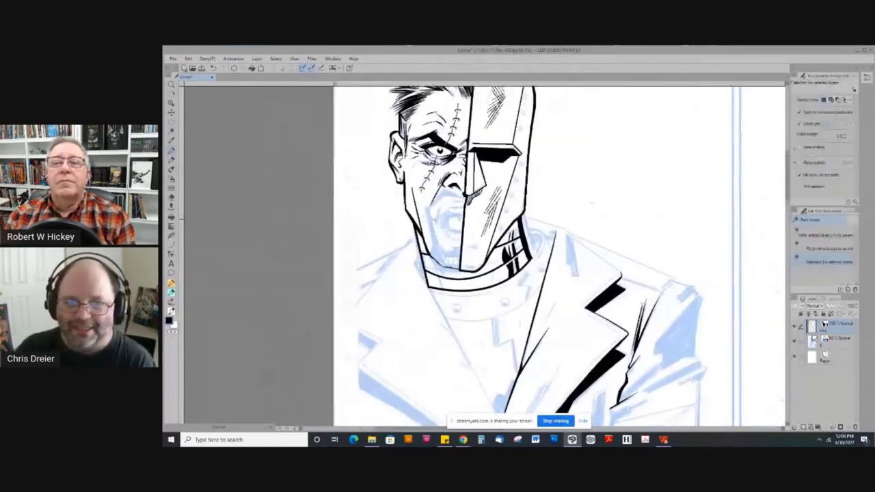
left_click(440, 159)
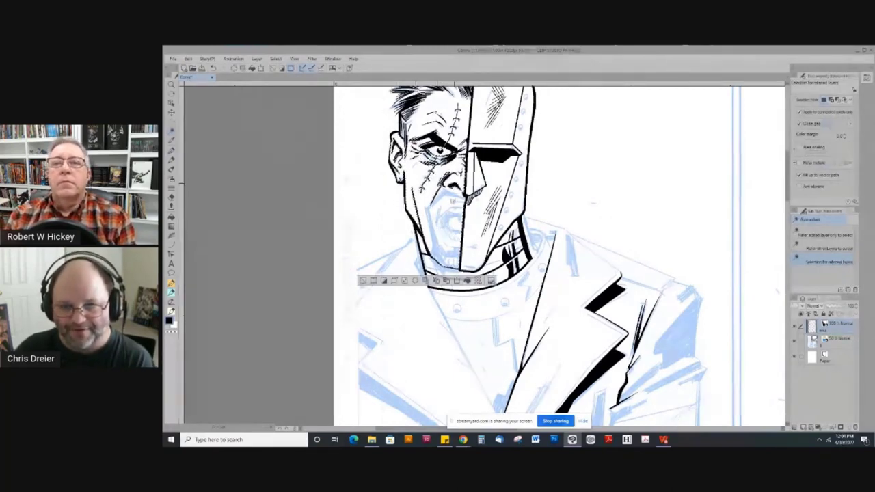
Examine the face selection's edge up close around the ear, sideburn, brow lines and jaw for gaps
left_click_drag(374, 119, 481, 214)
left_click_drag(336, 126, 472, 210)
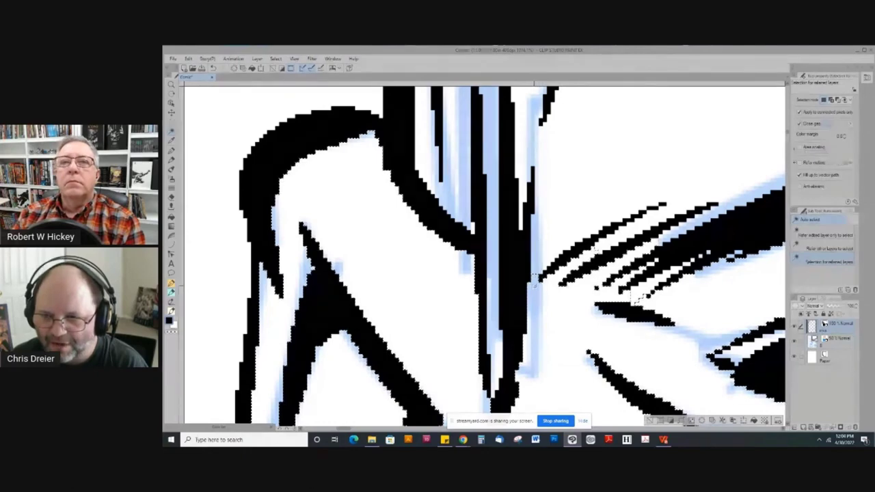
left_click(530, 291)
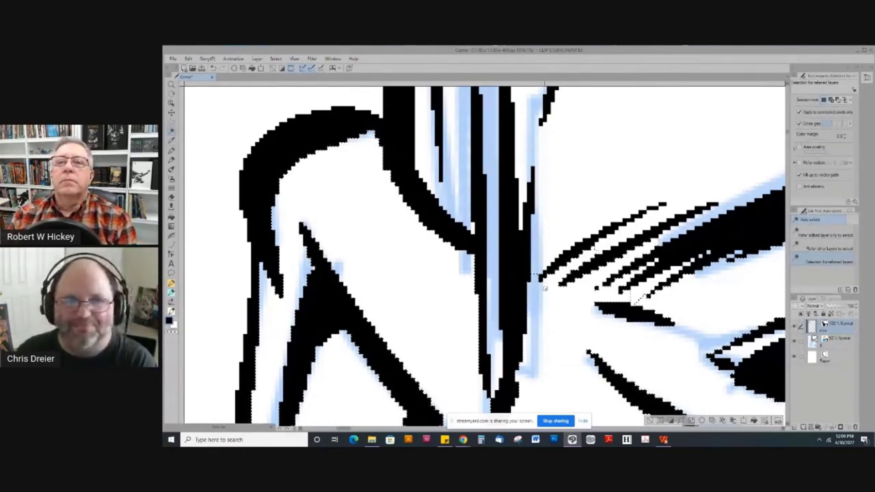
scroll(560, 281, "down", 1)
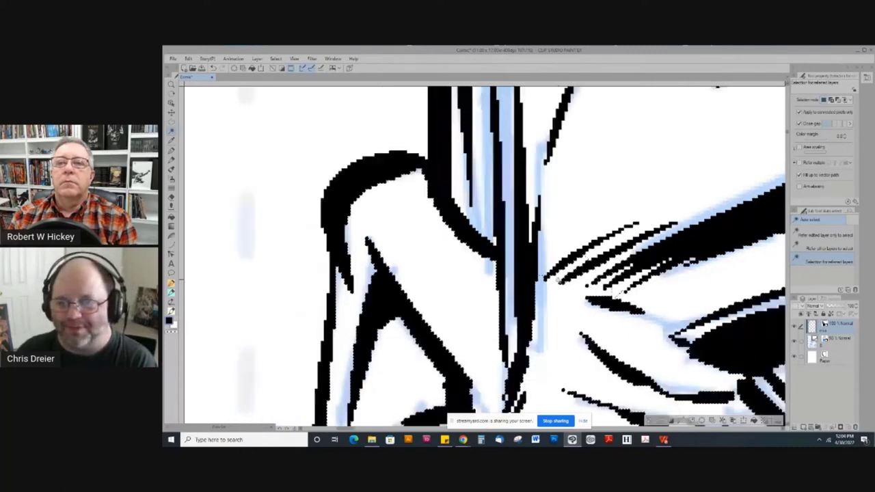
left_click_drag(562, 288, 512, 235)
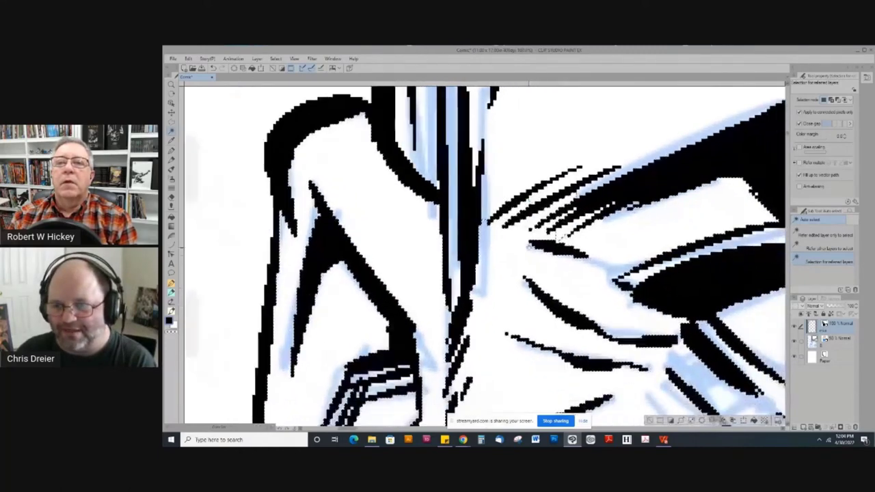
left_click(499, 280, "alt")
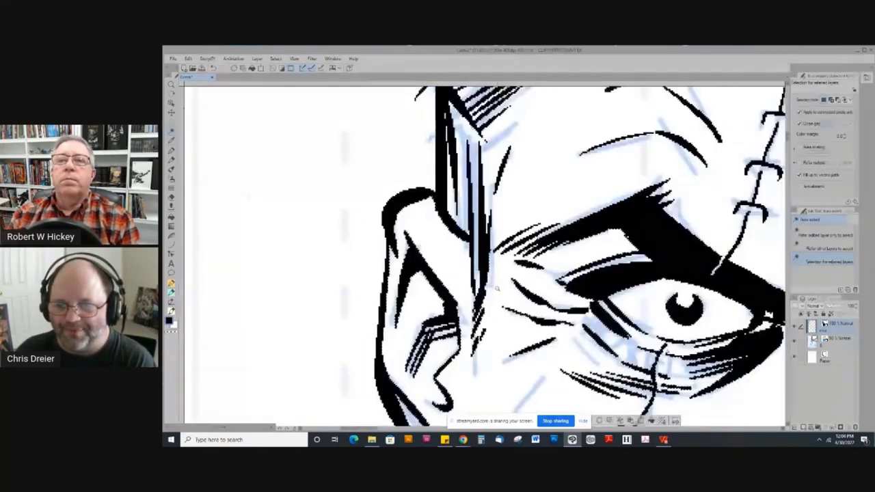
left_click(499, 279, "alt")
left_click_drag(591, 416, 512, 285)
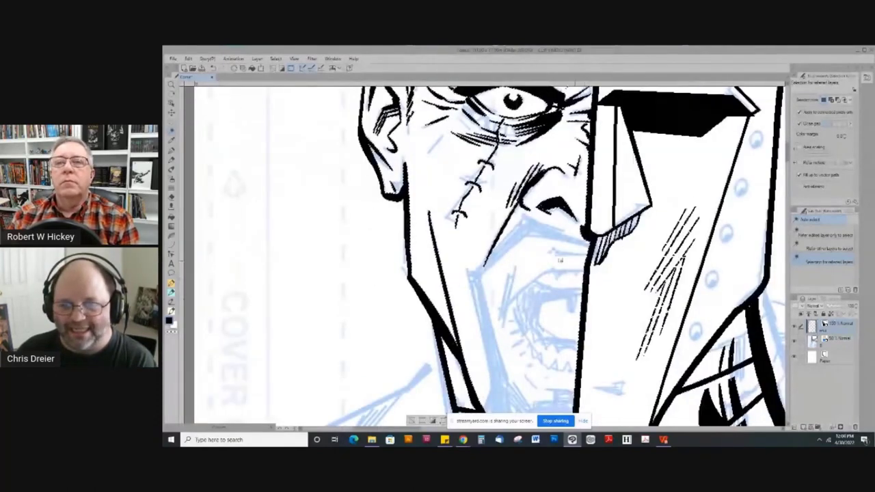
left_click_drag(530, 417, 503, 320)
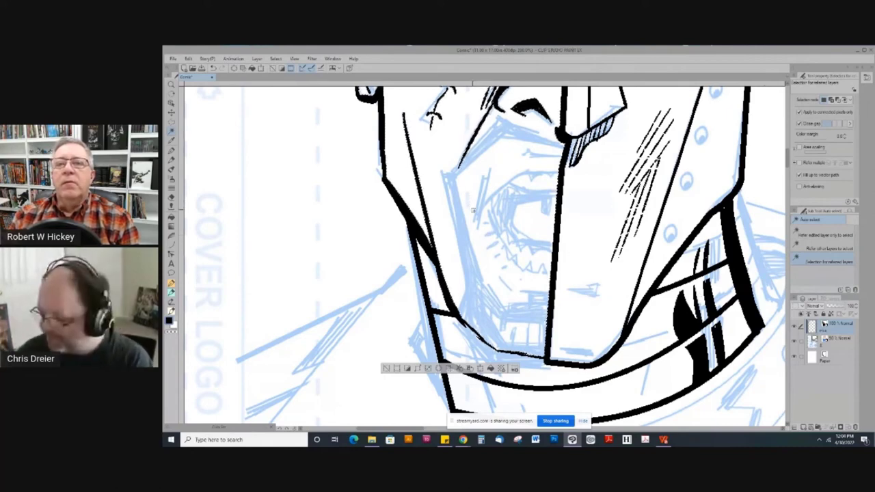
Switch to the Calligraphy pen and expand the face selection so that it reaches under the ink outlines
key("p")
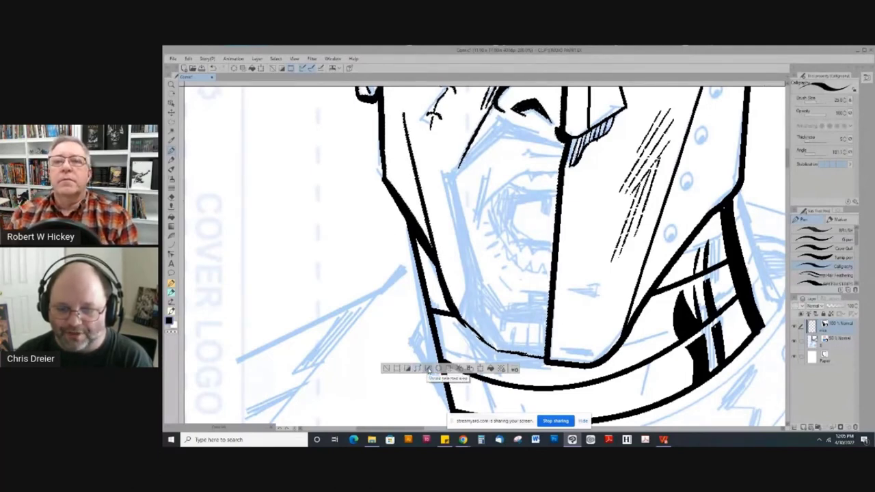
left_click(428, 369)
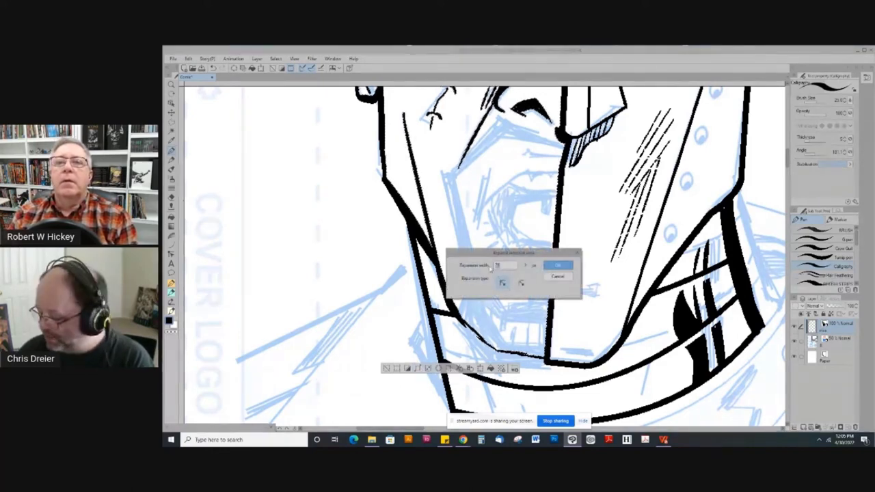
left_click(557, 266)
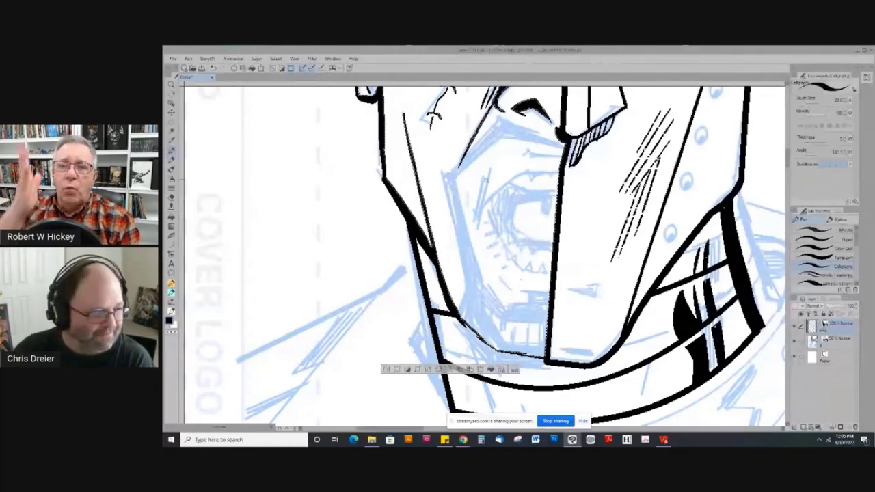
Try a tapering black stroke along the mouth's upper edge against the helmet's dividing line, and undo it
left_click_drag(486, 182, 608, 288)
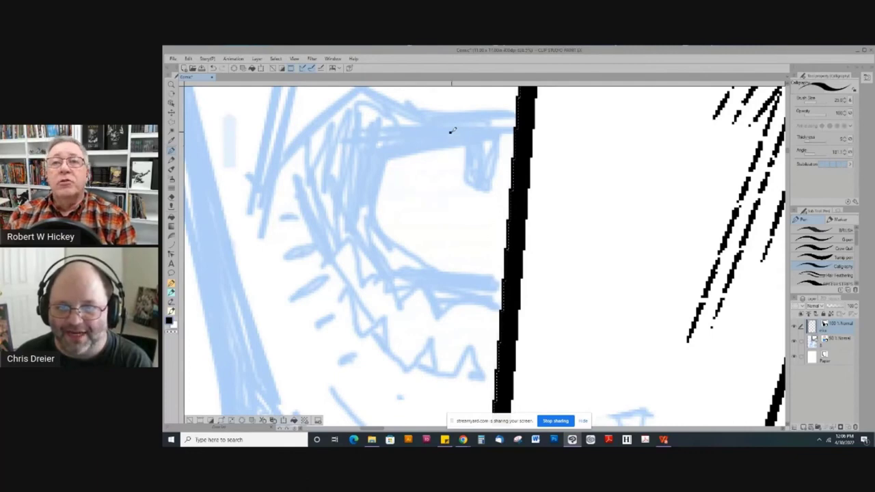
left_click_drag(451, 131, 463, 130)
left_click_drag(519, 127, 451, 131)
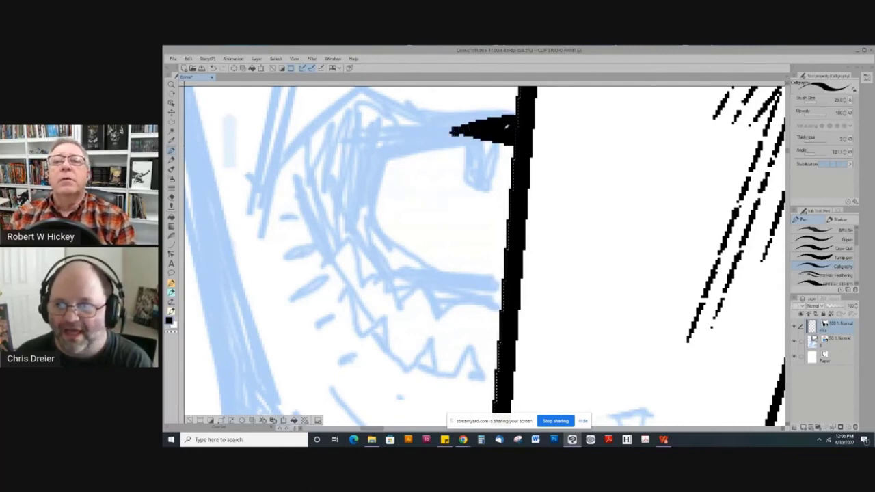
key("ctrl+z")
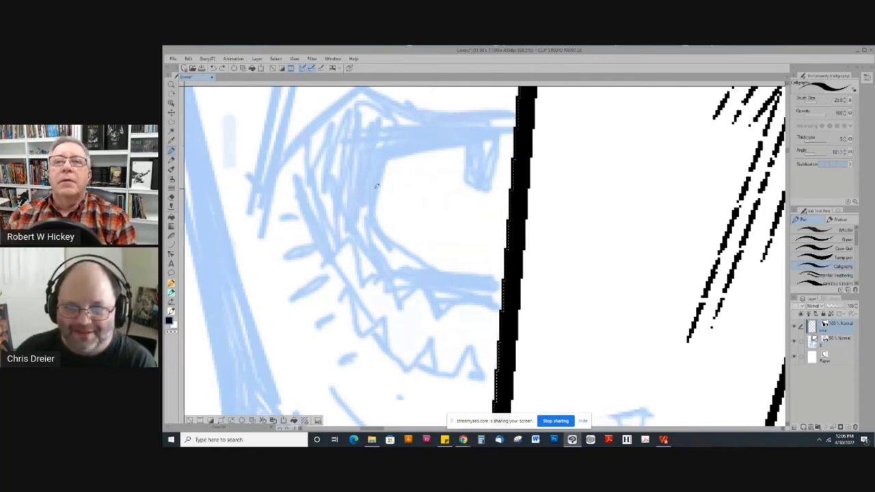
Inspect how far the expanded face selection overlaps the jaw and cheek outlines
scroll(376, 194, "down", 2)
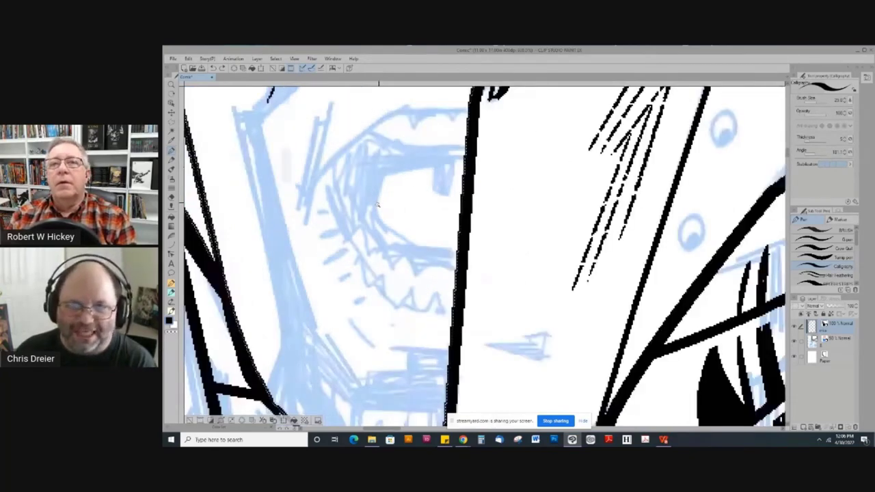
scroll(377, 205, "down", 5)
left_click_drag(377, 205, 439, 243)
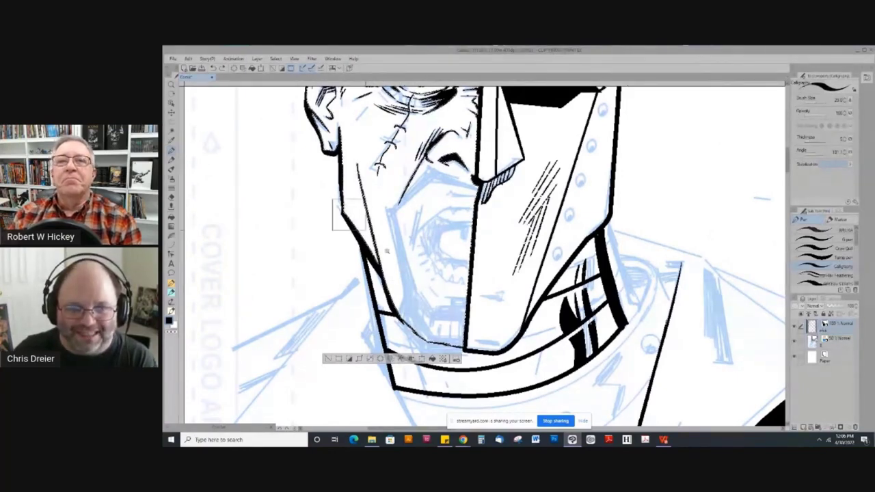
left_click_drag(387, 251, 393, 258)
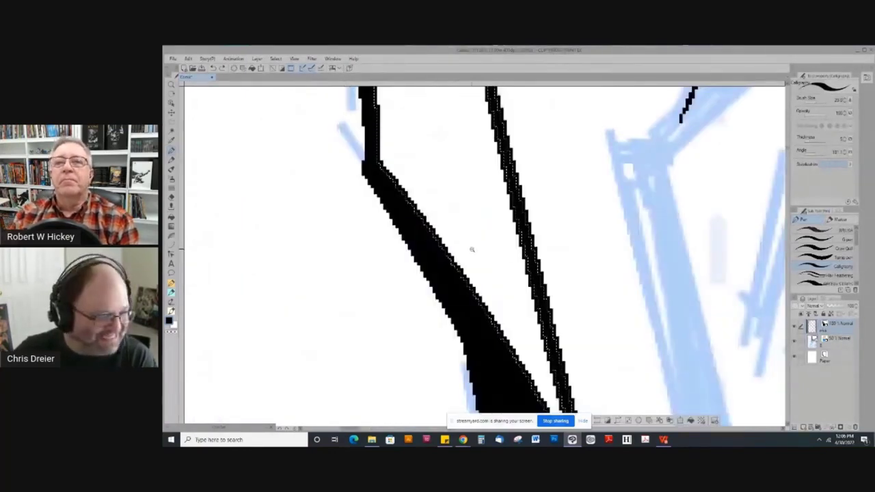
scroll(471, 250, "down", 3)
scroll(472, 249, "down", 2)
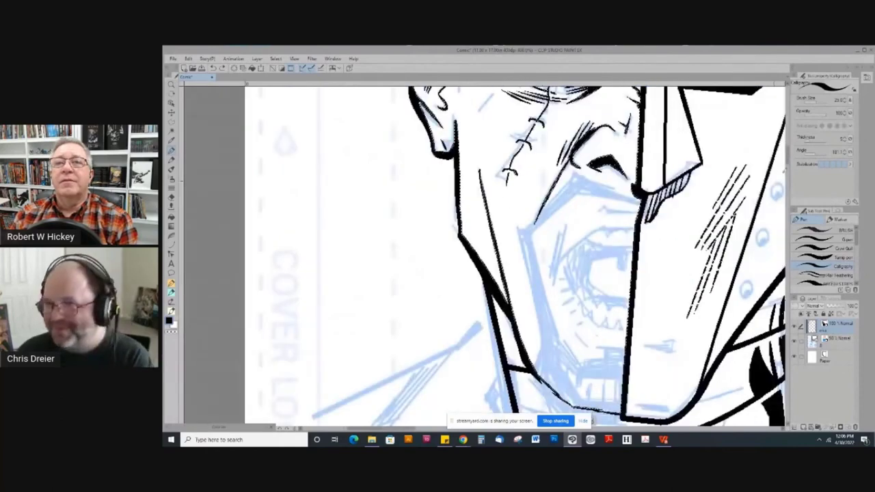
Ink the upper lip's line and the lower lip's line against the helmet's dividing edge with the BRUSH pen, redoing the lower lip stroke once
left_click(817, 230)
mouse_move(416, 251)
left_mouse_down()
mouse_move(338, 229)
mouse_move(414, 118)
mouse_move(506, 103)
mouse_move(392, 195)
mouse_move(401, 184)
left_mouse_up()
left_click_drag(401, 185, 390, 125)
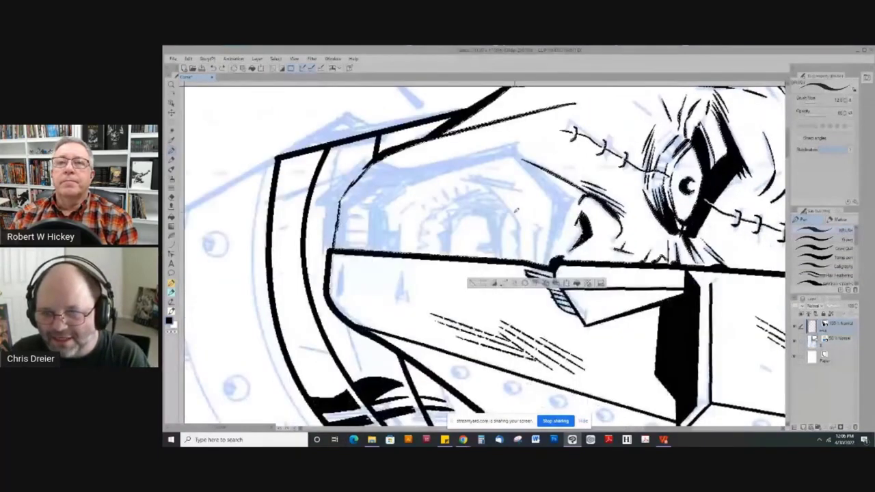
left_click_drag(512, 212, 521, 260)
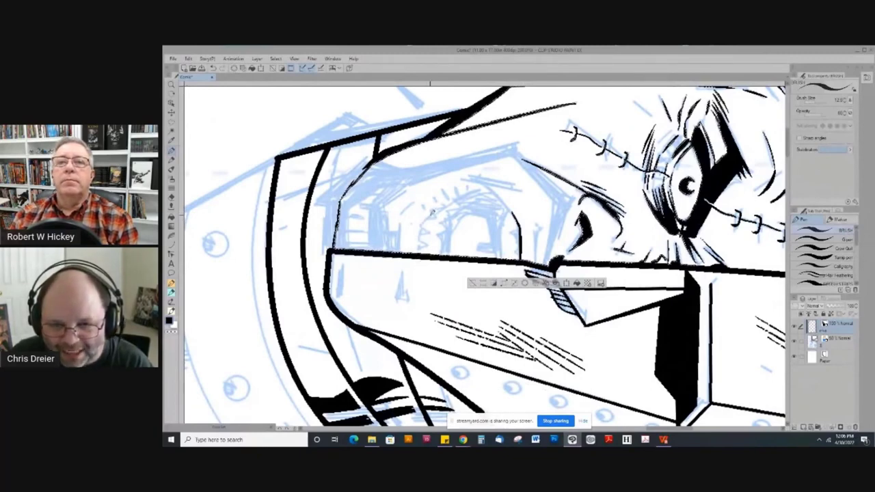
left_click_drag(432, 213, 420, 241)
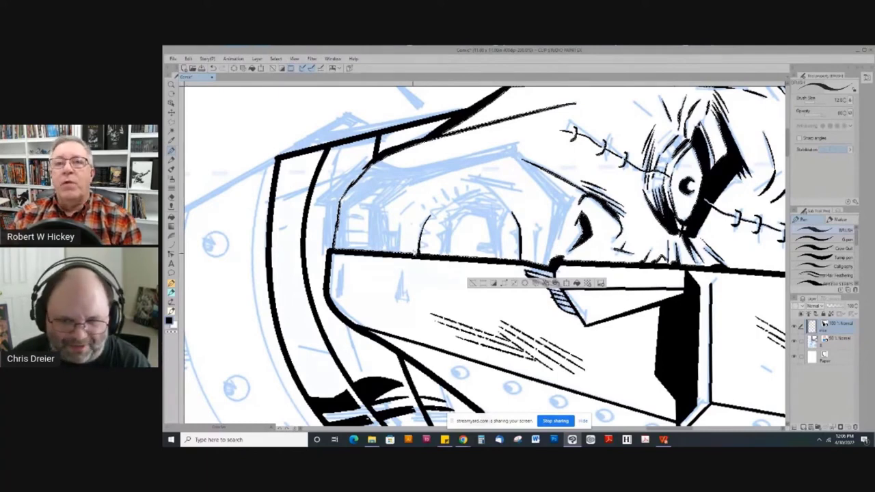
key("ctrl+z")
left_click_drag(431, 214, 420, 253)
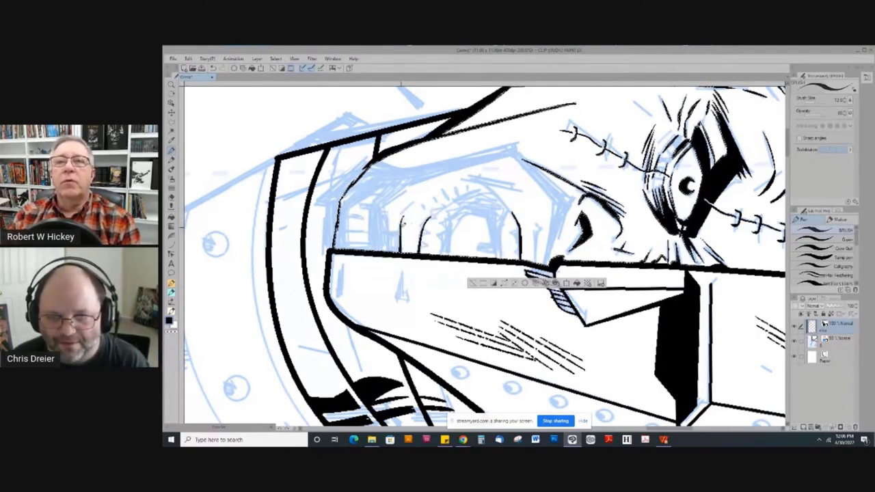
Ink the heavy shadow beneath the lower lip, tapering it away from the helmet's dividing line
left_click_drag(400, 228, 396, 252)
left_click_drag(384, 208, 389, 228)
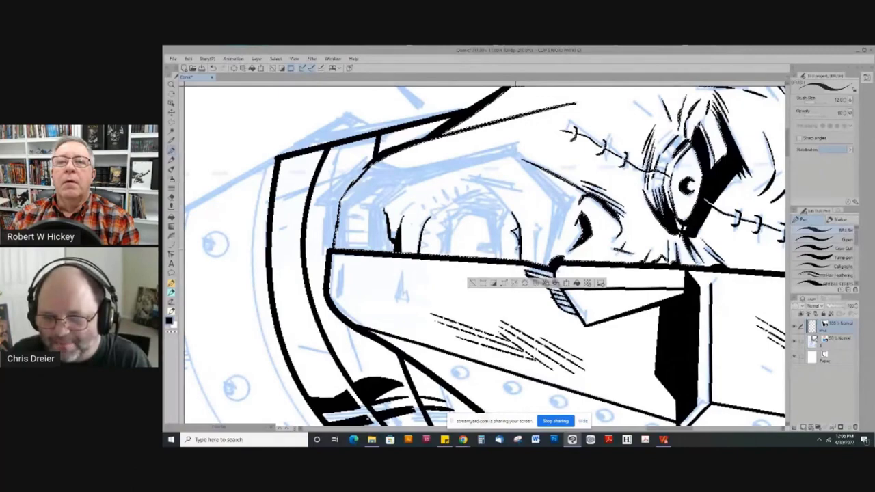
key("-")
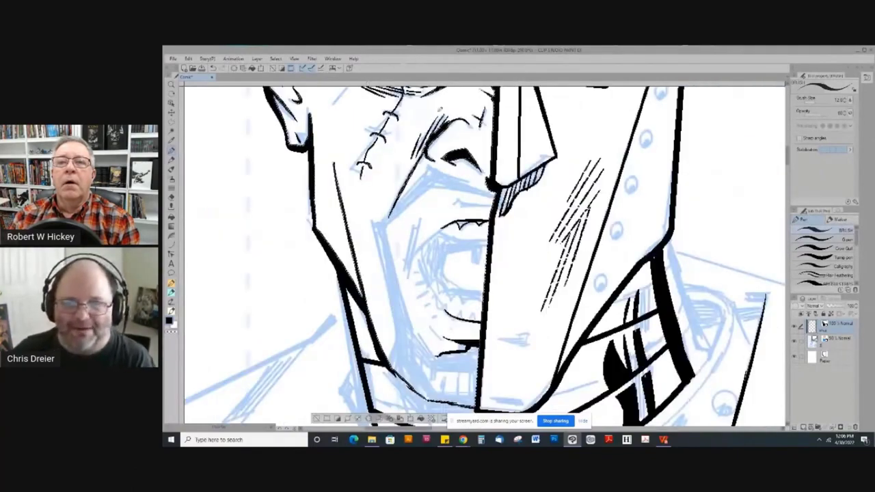
Ink the curved line that closes off the upper teeth inside the mouth
mouse_move(335, 212)
left_mouse_down()
mouse_move(329, 267)
mouse_move(421, 401)
mouse_move(447, 410)
left_mouse_up()
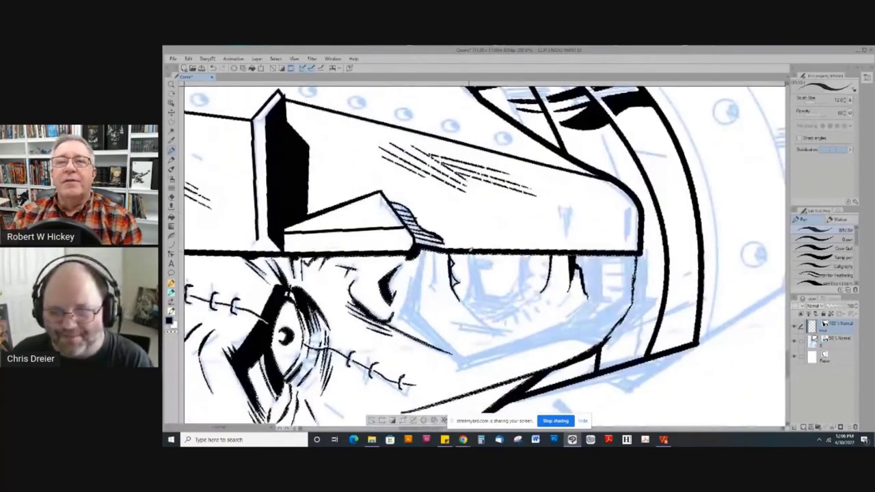
left_click_drag(470, 286, 467, 304)
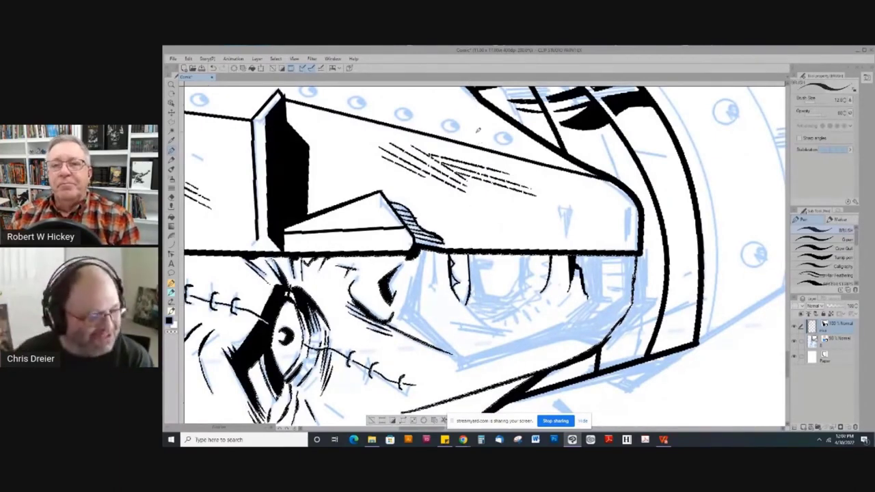
key("ctrl+at")
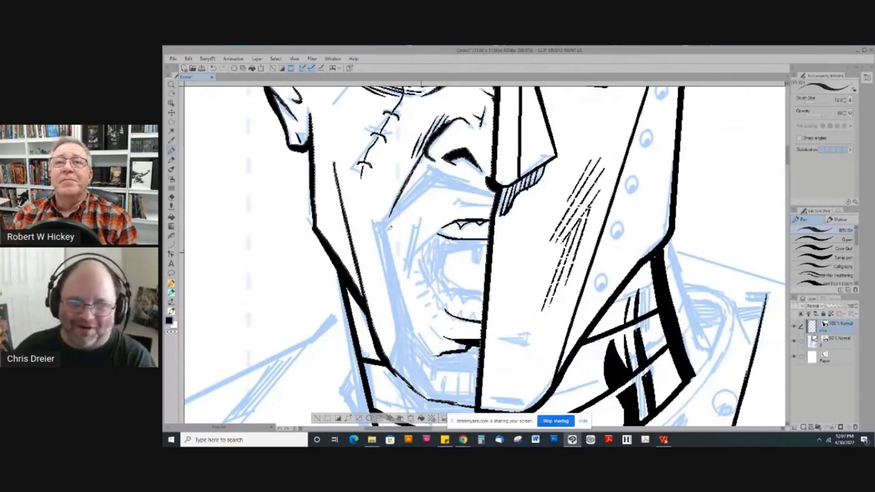
Extend the upper lip's line down past the mouth's corner and feather it with short parallel crease strokes
mouse_move(277, 187)
left_mouse_down()
mouse_move(271, 242)
mouse_move(292, 341)
left_mouse_up()
left_click_drag(450, 231, 438, 275)
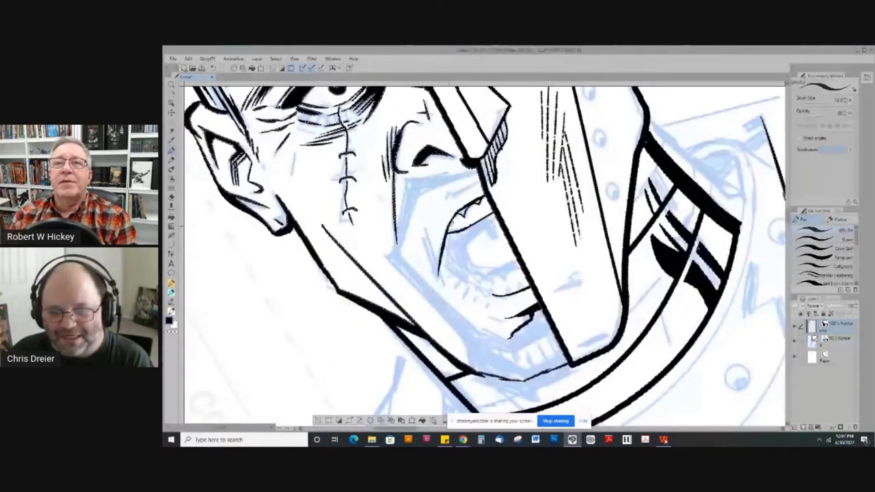
left_click_drag(355, 237, 399, 156)
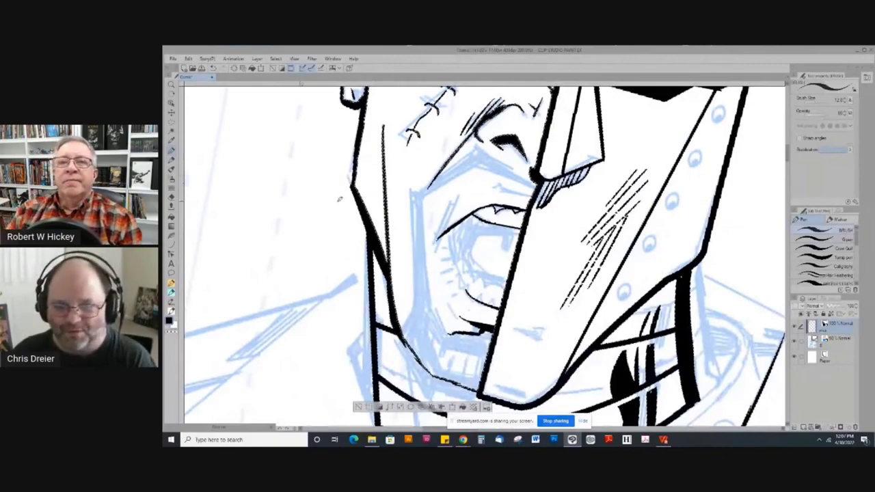
mouse_move(266, 191)
left_mouse_down()
mouse_move(265, 207)
mouse_move(392, 103)
mouse_move(684, 270)
left_mouse_up()
mouse_move(528, 296)
left_mouse_down()
mouse_move(541, 249)
mouse_move(532, 300)
left_mouse_up()
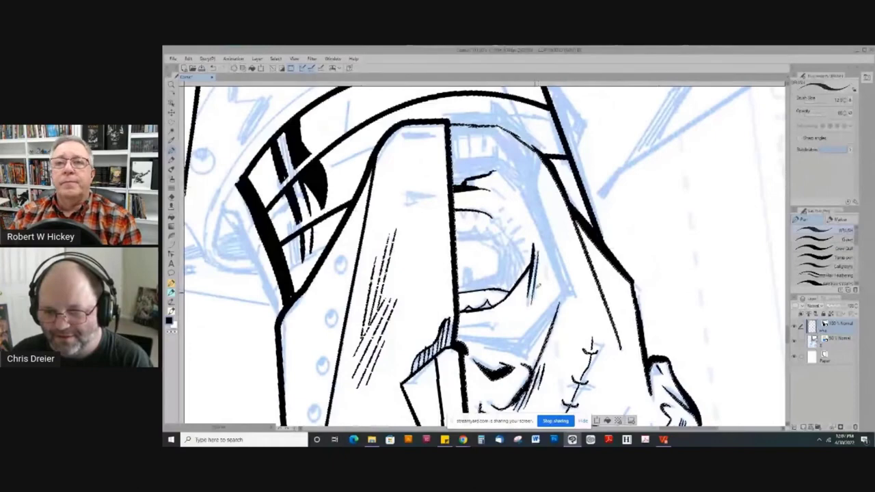
left_click_drag(542, 265, 534, 303)
Join the mouth's corner to the lower lip with a curved line and ink the uvula at the throat opening
mouse_move(489, 272)
left_mouse_down()
mouse_move(417, 304)
mouse_move(574, 286)
mouse_move(562, 309)
left_mouse_up()
left_click_drag(459, 224, 456, 258)
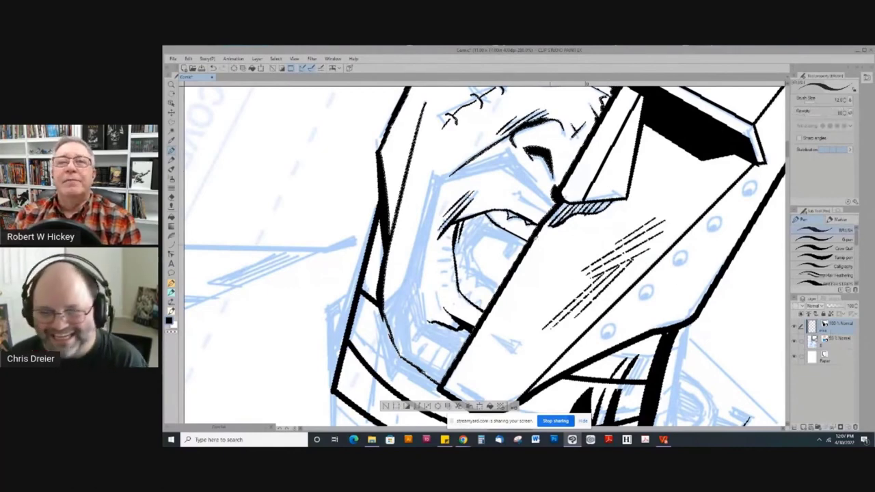
left_click_drag(336, 145, 511, 103)
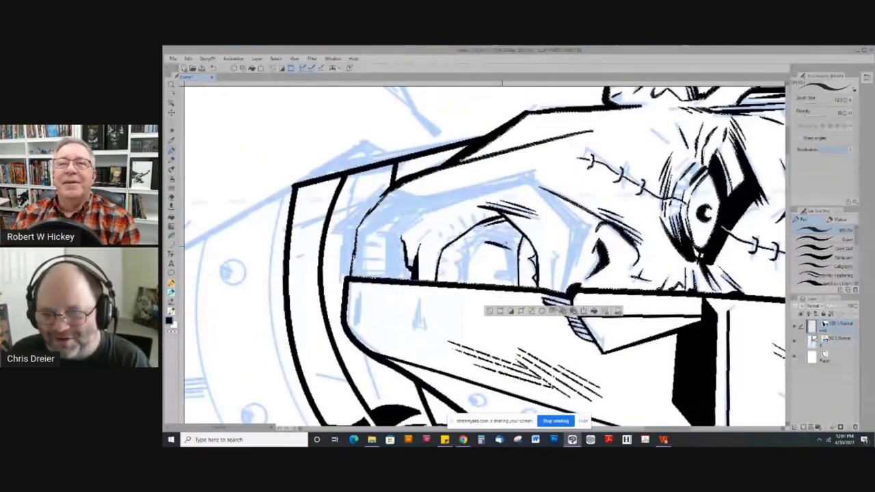
left_click_drag(500, 264, 502, 283)
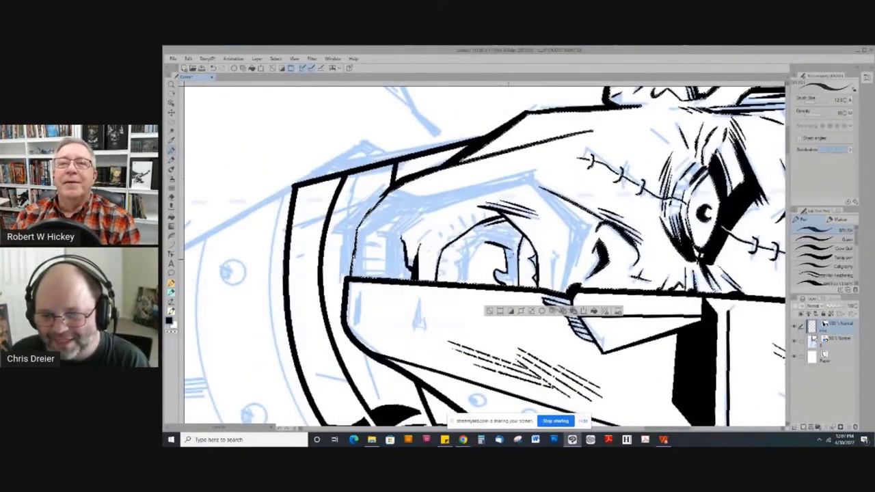
Ink the side of the throat opening, the tongue's edge and the row of pointed lower teeth
left_click_drag(601, 116, 384, 103)
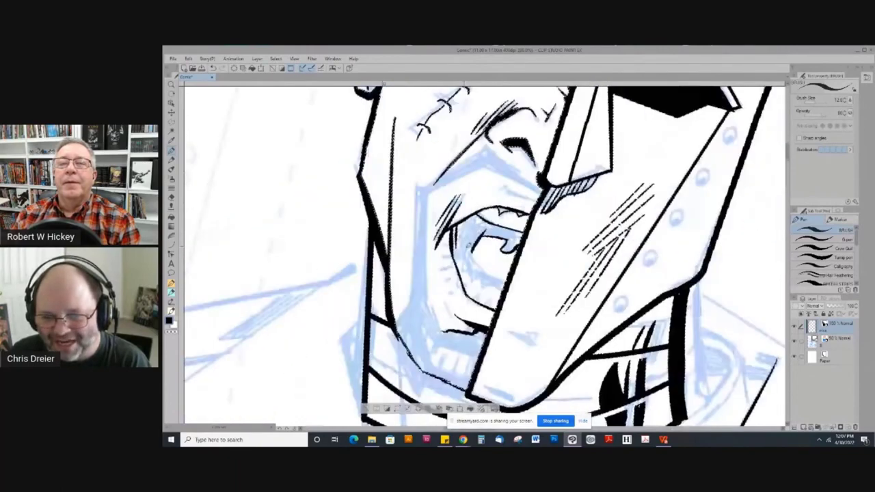
mouse_move(468, 263)
left_mouse_down()
mouse_move(482, 238)
mouse_move(480, 269)
left_mouse_up()
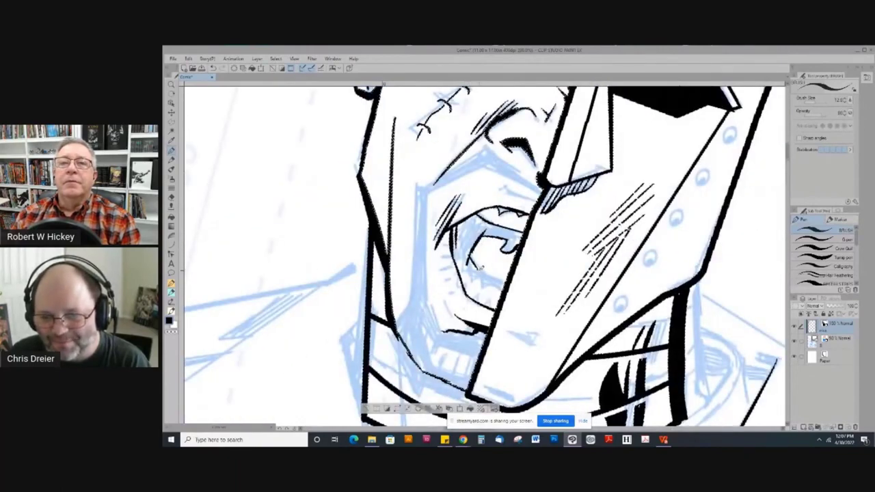
left_click_drag(437, 102, 629, 188)
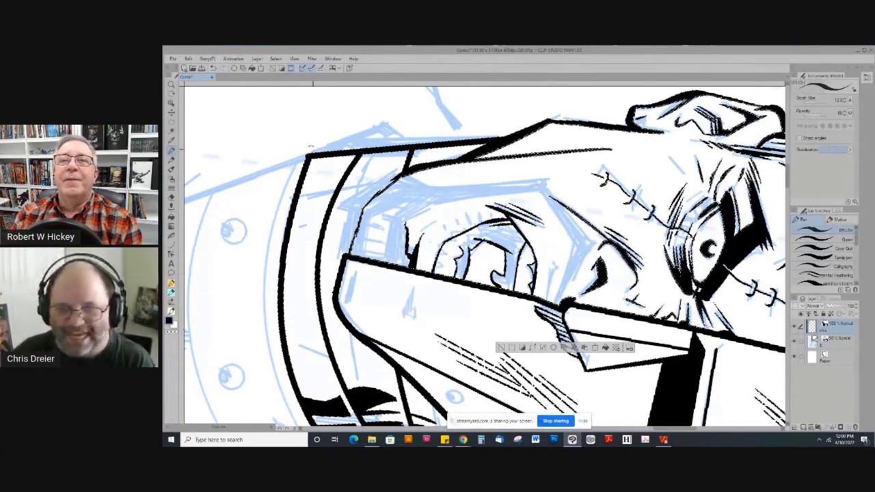
left_click_drag(419, 235, 465, 401)
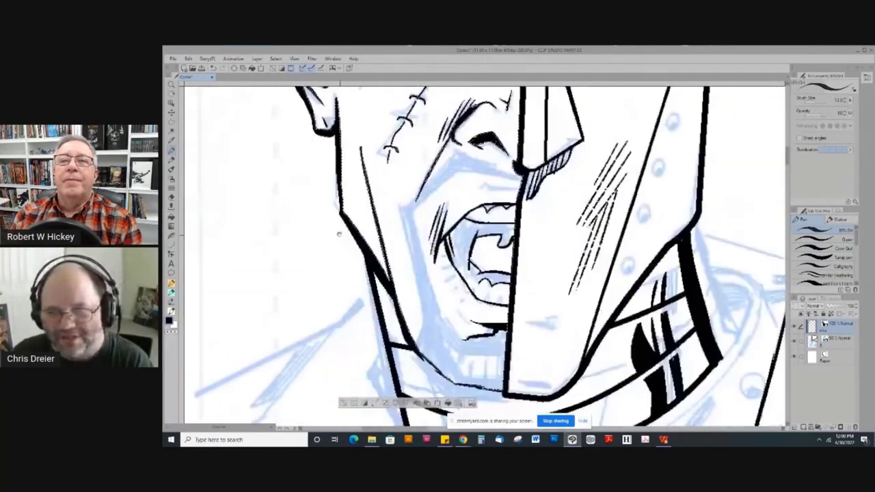
left_click_drag(338, 234, 335, 227)
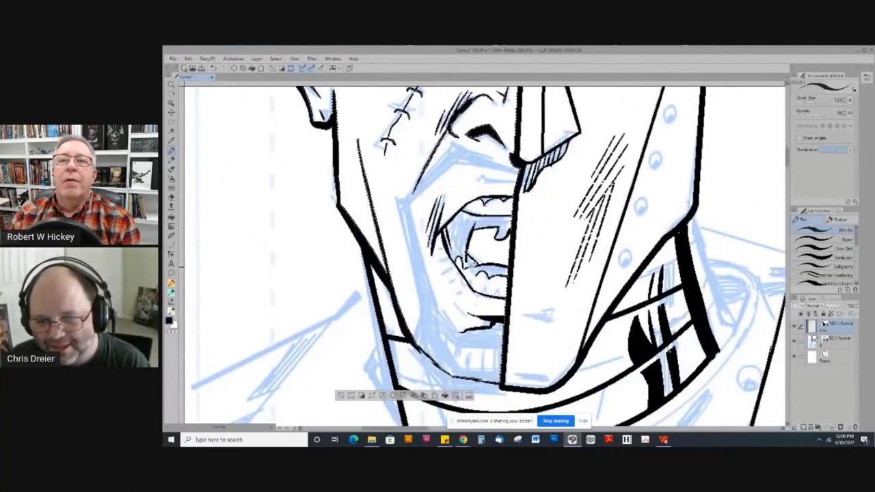
mouse_move(477, 275)
left_mouse_down()
mouse_move(470, 285)
mouse_move(496, 296)
left_mouse_up()
left_click_drag(493, 289, 502, 296)
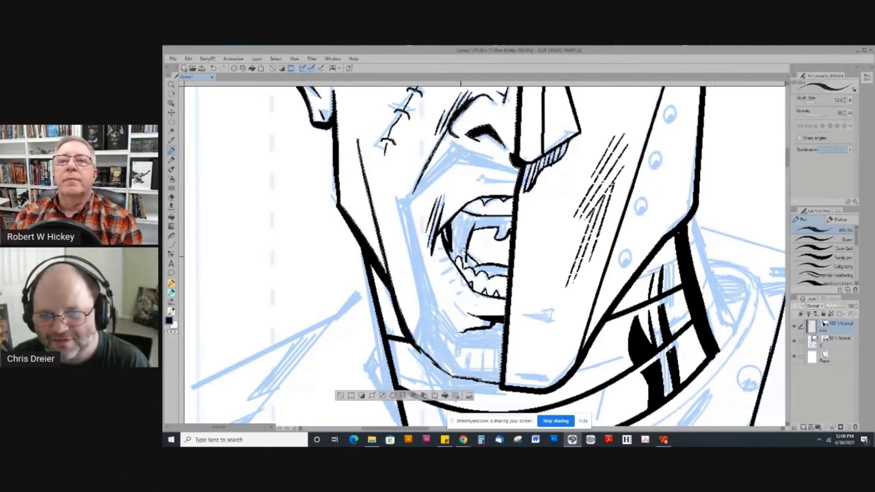
Fill the open areas inside the mouth around the throat and behind the lower teeth with solid black
key("g")
left_click(458, 239)
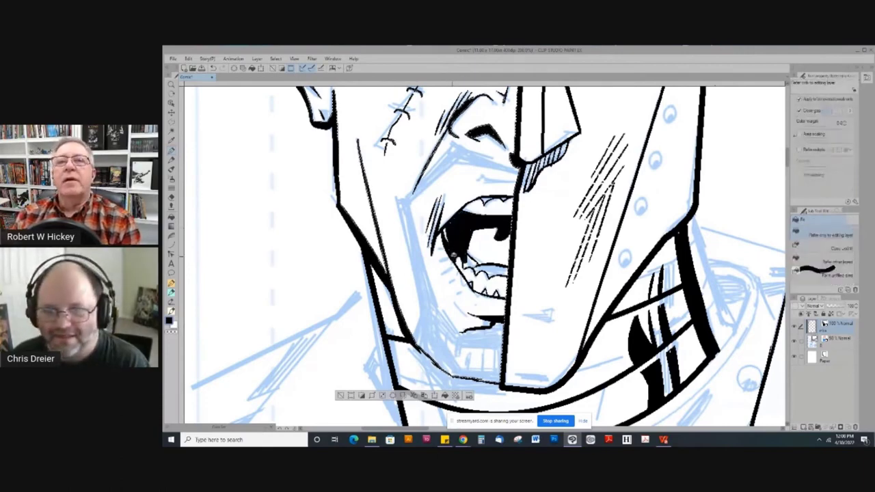
left_click(477, 265)
left_click(471, 261)
left_click(494, 271)
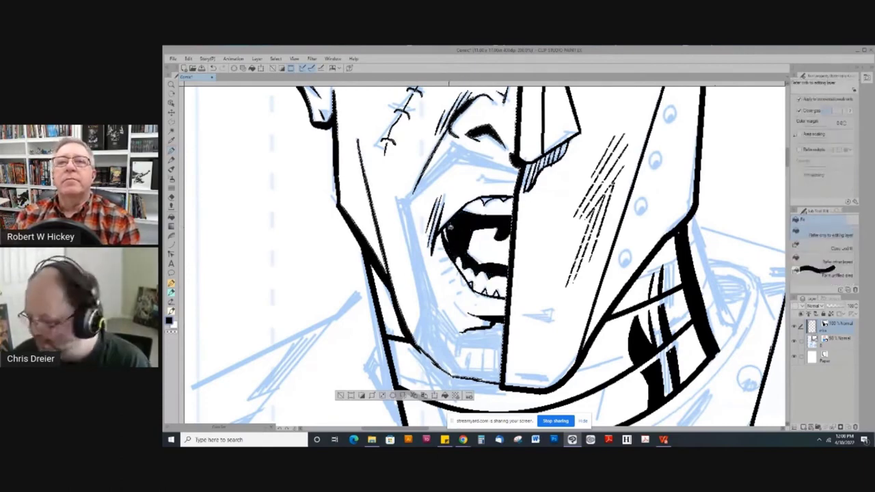
Hatch the white area inside the mouth below the uvula with parallel tapering brush lines
key("p")
left_click_drag(280, 194, 565, 91)
left_click_drag(295, 156, 294, 125)
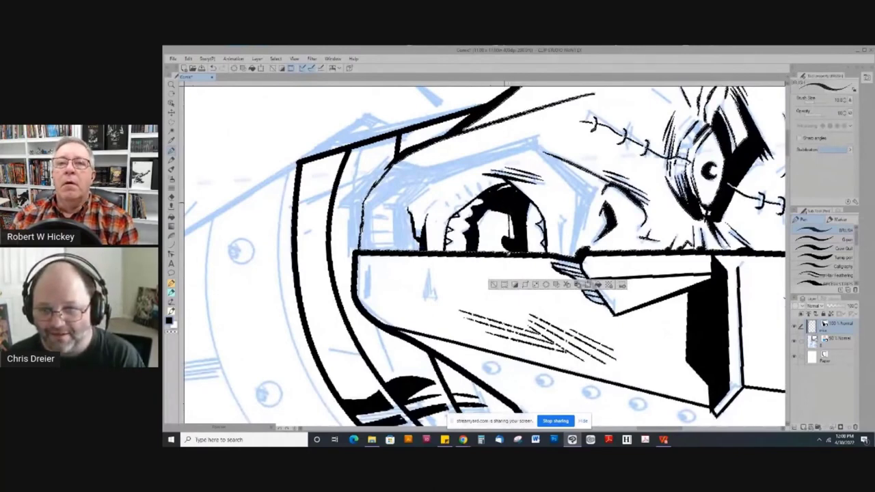
mouse_move(500, 212)
left_mouse_down()
mouse_move(500, 251)
mouse_move(487, 253)
left_mouse_up()
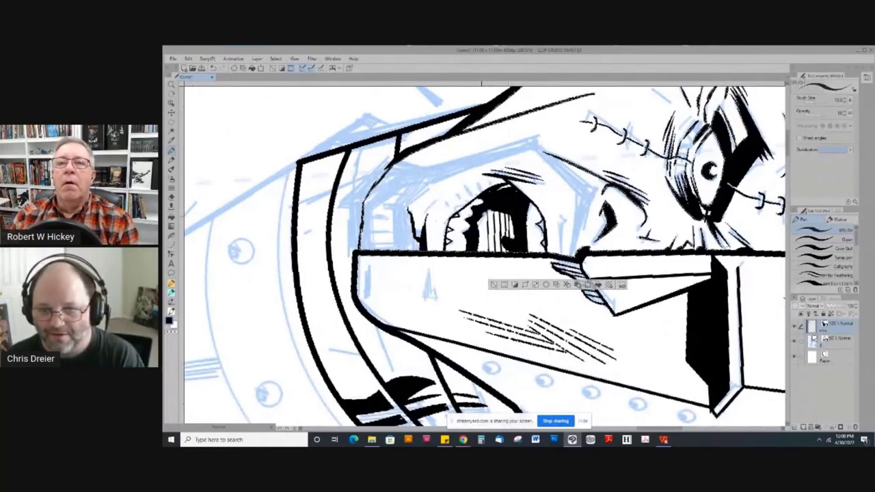
left_click_drag(483, 213, 483, 252)
key("ctrl+at")
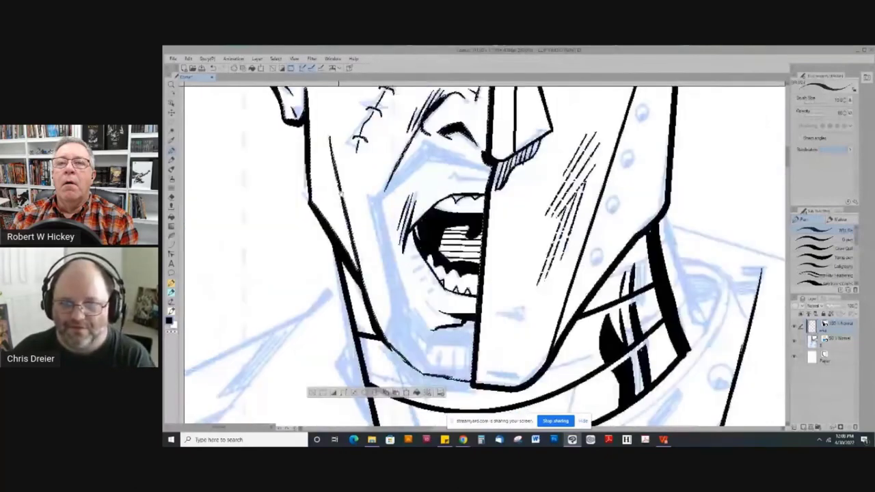
Check the mouth against the whole portrait and ink a small mark above the upper lip beside the helmet's dividing line
scroll(335, 242, "down", 3)
left_click_drag(312, 167, 338, 165)
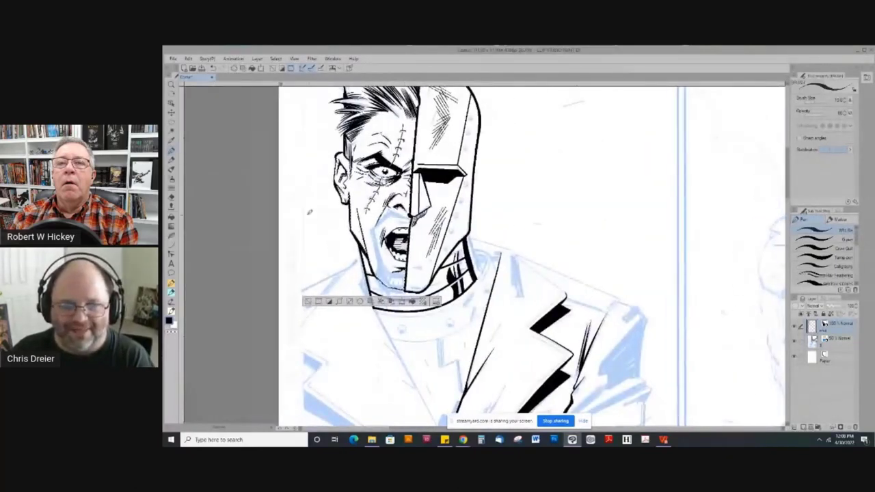
left_click_drag(309, 212, 355, 221)
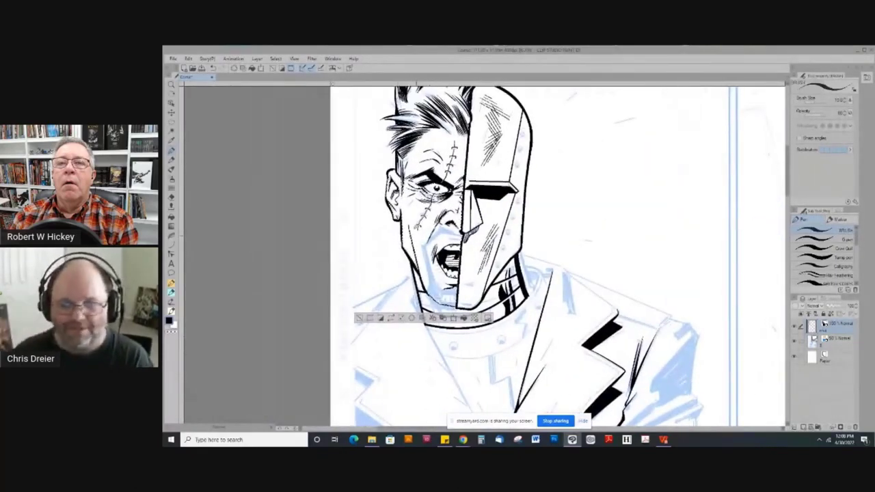
scroll(444, 238, "up", 4)
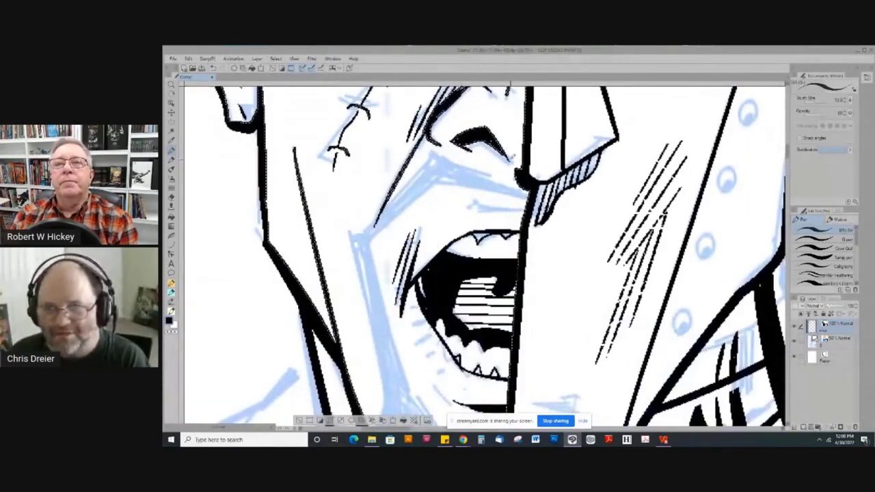
left_click_drag(476, 203, 459, 234)
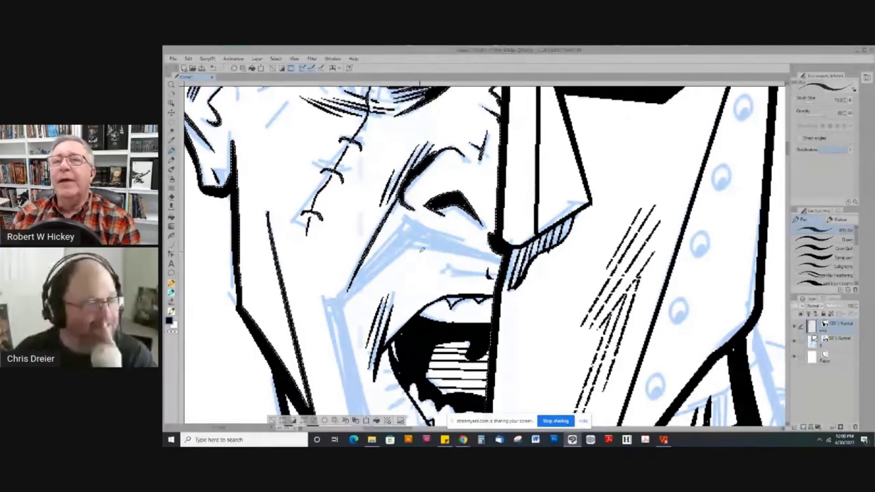
Ink feathered shadow strokes with a slightly larger brush, running from the nose's base at the helmet edge along the underside of the nostril
key("]")
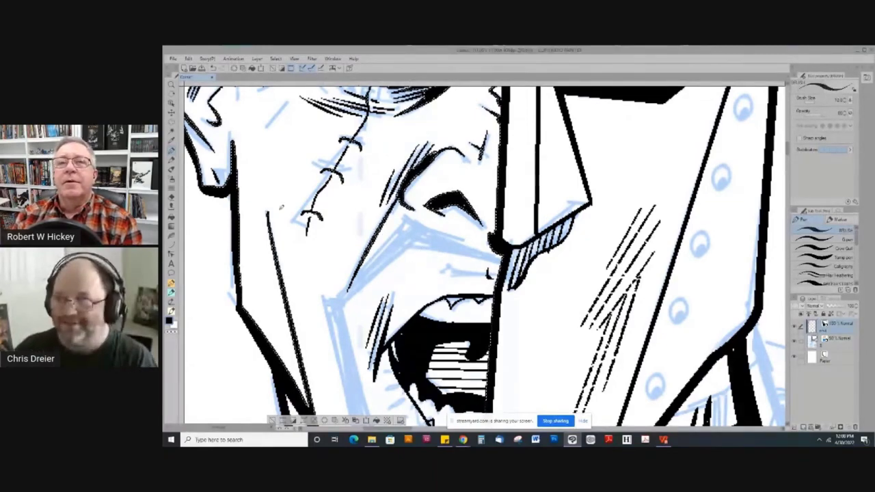
mouse_move(365, 245)
left_mouse_down()
mouse_move(369, 291)
mouse_move(437, 367)
mouse_move(469, 376)
left_mouse_up()
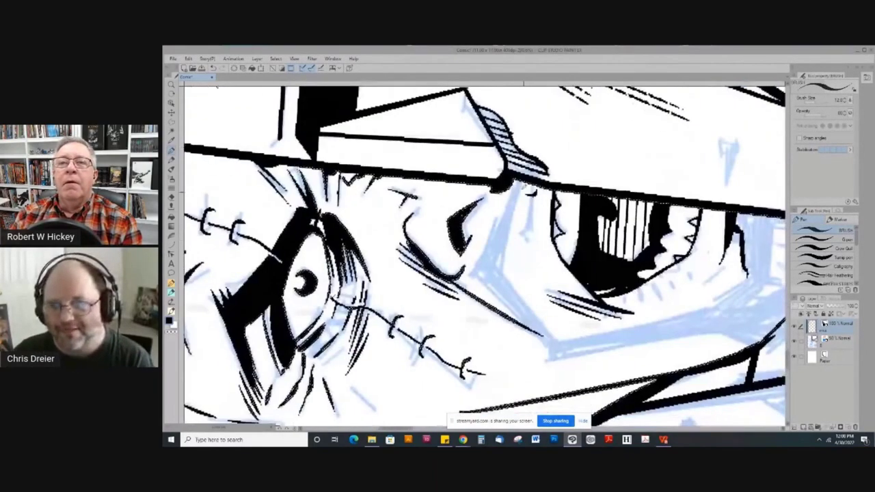
left_click_drag(517, 181, 486, 265)
left_click_drag(507, 201, 477, 272)
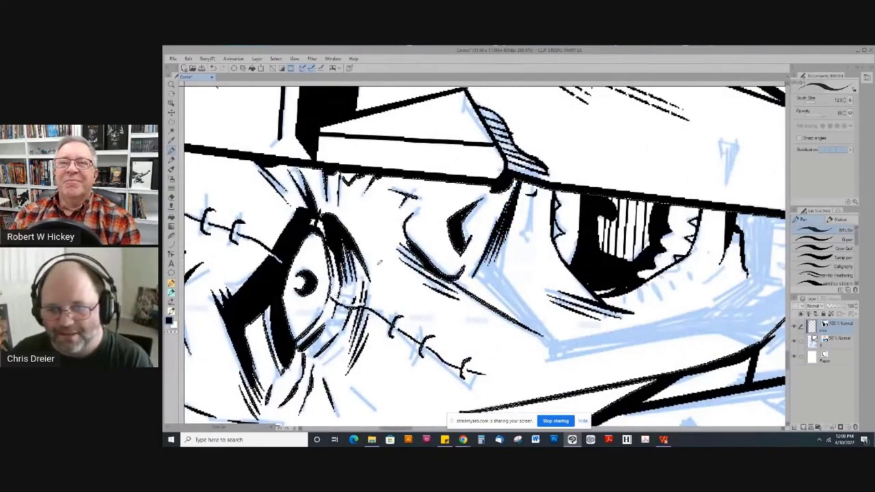
Ink a heavy tapering black wedge along the sketched fold between the nostril and the cheek crease
left_click_drag(469, 376, 367, 232)
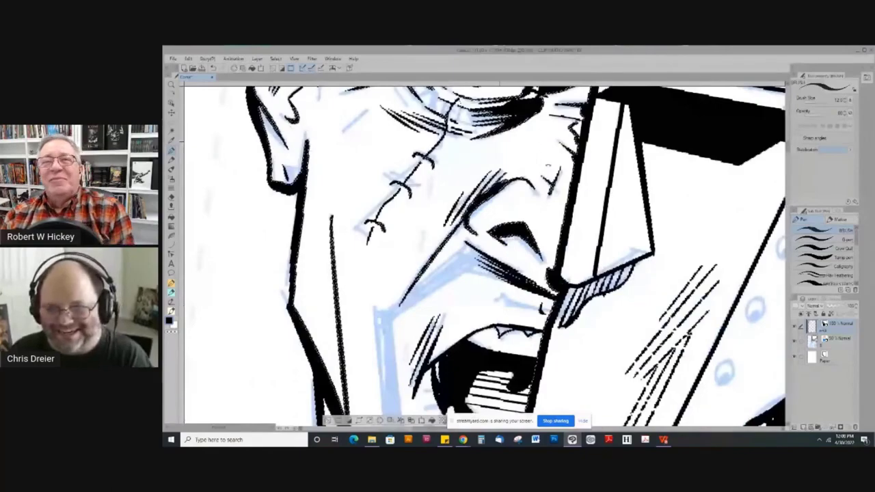
left_click_drag(499, 141, 576, 184)
mouse_move(324, 207)
left_mouse_down()
mouse_move(328, 183)
mouse_move(442, 117)
mouse_move(498, 111)
mouse_move(493, 232)
left_mouse_up()
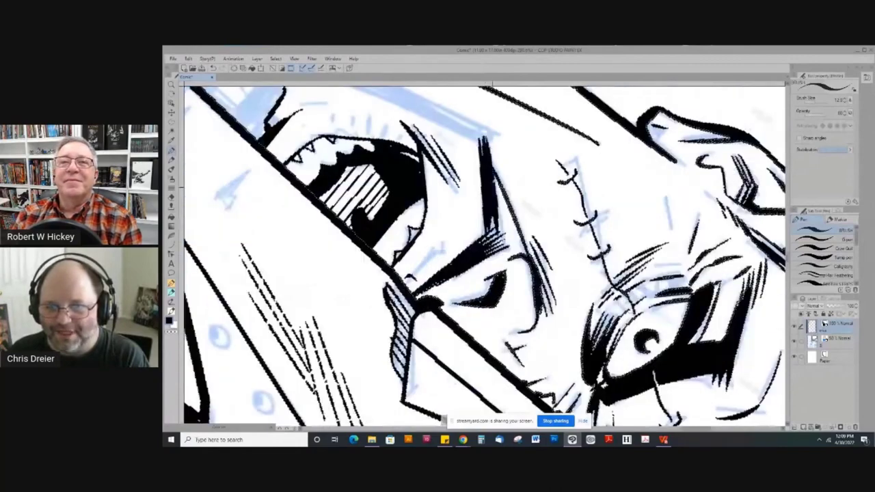
Fill the gaps in the feathered corner where the black wedge meets the shadow under the nostril
mouse_move(490, 154)
left_mouse_down()
mouse_move(506, 205)
mouse_move(504, 244)
mouse_move(491, 244)
left_mouse_up()
mouse_move(489, 216)
left_mouse_down()
mouse_move(496, 248)
mouse_move(486, 245)
left_mouse_up()
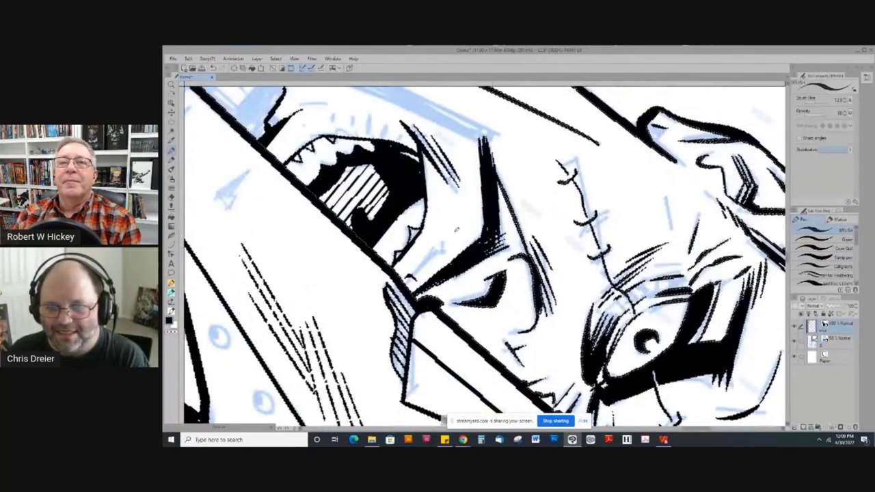
key("ctrl+at")
Ink the sketched moustache line beside the open mouth with long, overlapping tapered strokes, filling it black down toward the chin
left_click_drag(307, 369, 297, 190)
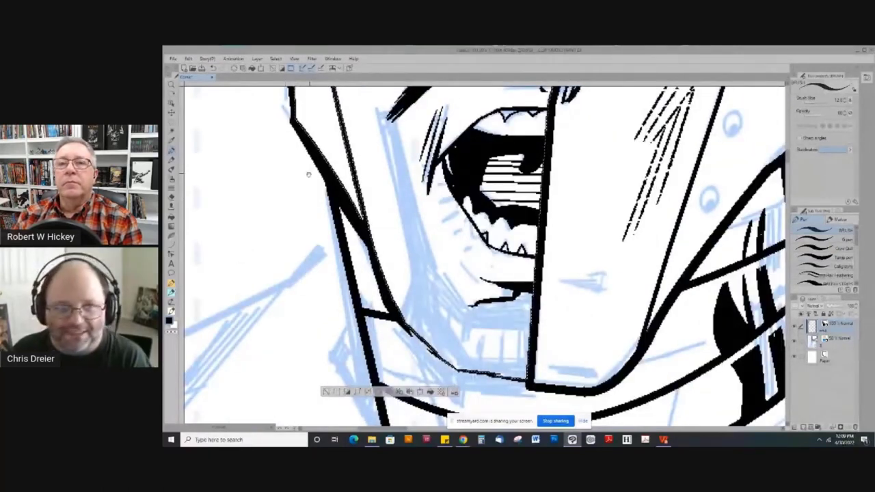
mouse_move(269, 162)
left_mouse_down()
mouse_move(272, 203)
mouse_move(289, 185)
mouse_move(300, 143)
left_mouse_up()
mouse_move(417, 110)
left_mouse_down()
mouse_move(439, 264)
mouse_move(416, 160)
mouse_move(441, 279)
left_mouse_up()
left_click_drag(435, 245, 444, 313)
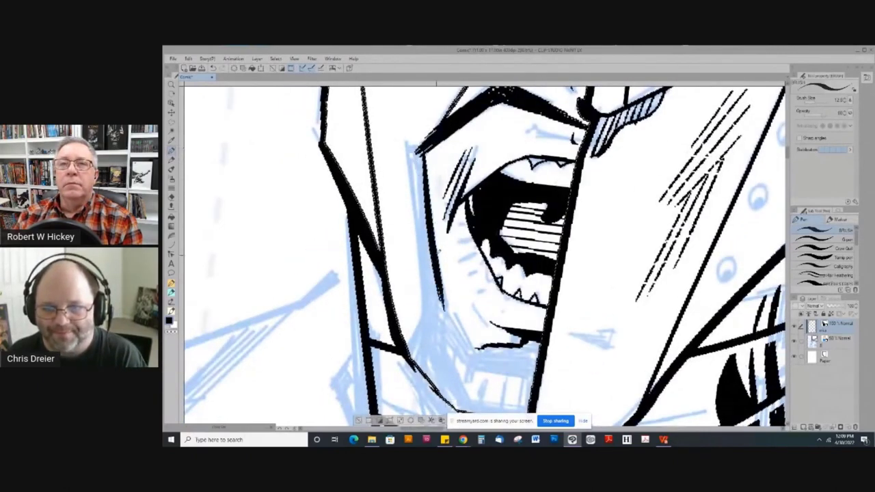
left_click_drag(406, 136, 425, 320)
left_click_drag(417, 194, 422, 285)
left_click_drag(418, 170, 429, 275)
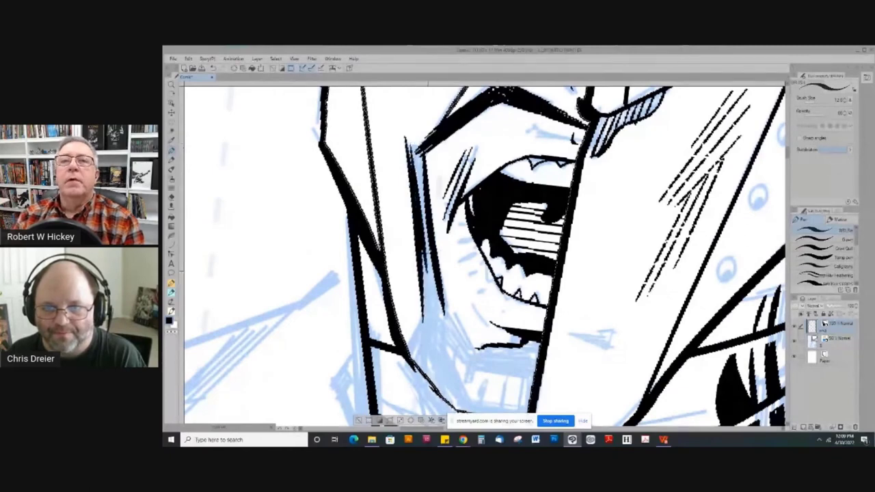
left_click_drag(416, 139, 436, 284)
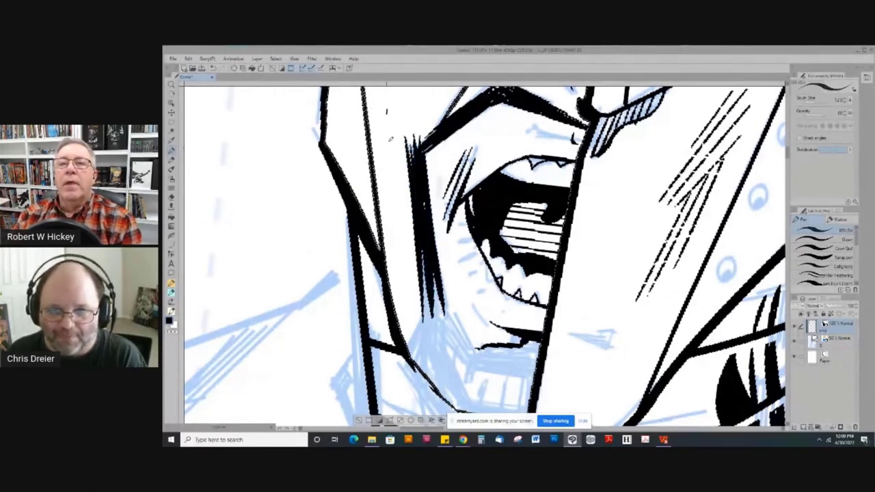
left_click_drag(398, 127, 395, 153)
key("ctrl+z")
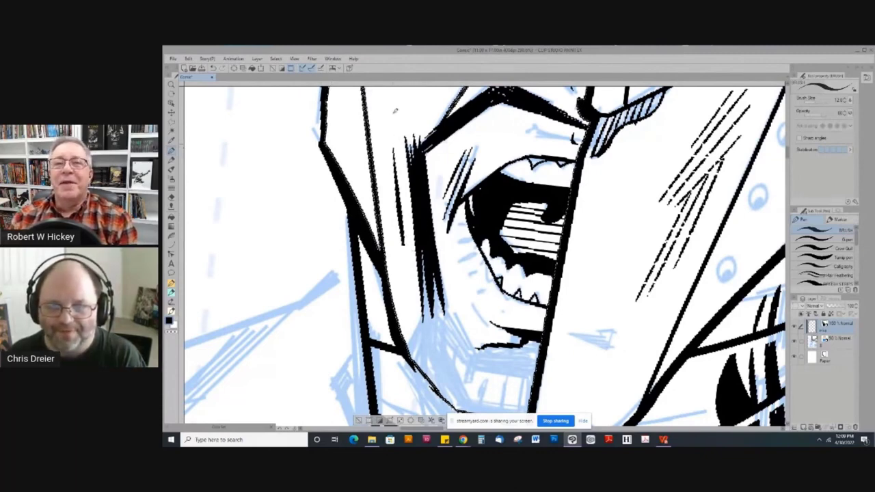
key("ctrl+z")
Thicken and feather the lower end of the black moustache band beside the mouth, undoing the misplaced strokes
left_click_drag(423, 254, 430, 326)
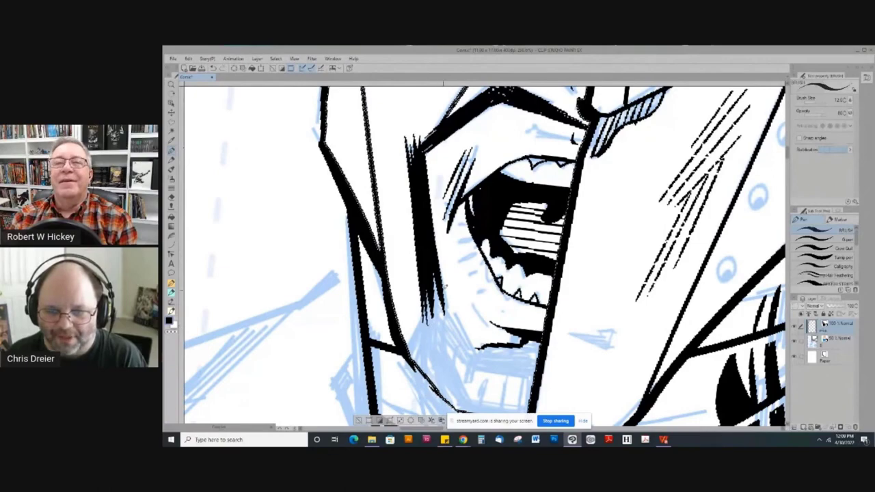
mouse_move(438, 290)
left_mouse_down()
mouse_move(443, 338)
mouse_move(451, 332)
left_mouse_up()
mouse_move(241, 188)
left_mouse_down()
mouse_move(247, 154)
mouse_move(288, 235)
mouse_move(295, 304)
left_mouse_up()
left_click_drag(426, 266, 420, 314)
mouse_move(307, 226)
left_mouse_down()
mouse_move(319, 199)
mouse_move(408, 312)
mouse_move(404, 269)
mouse_move(415, 332)
left_mouse_up()
key("ctrl+z")
key("ctrl+z")
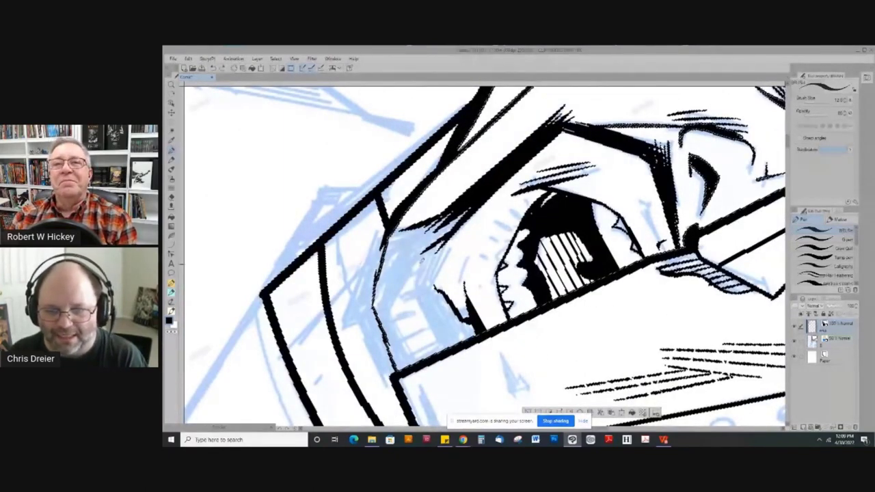
Outline the sketched contour beneath the lower lip and fill it solid black from the moustache to the helmet's edge
left_click_drag(416, 286, 436, 327)
key("ctrl+z")
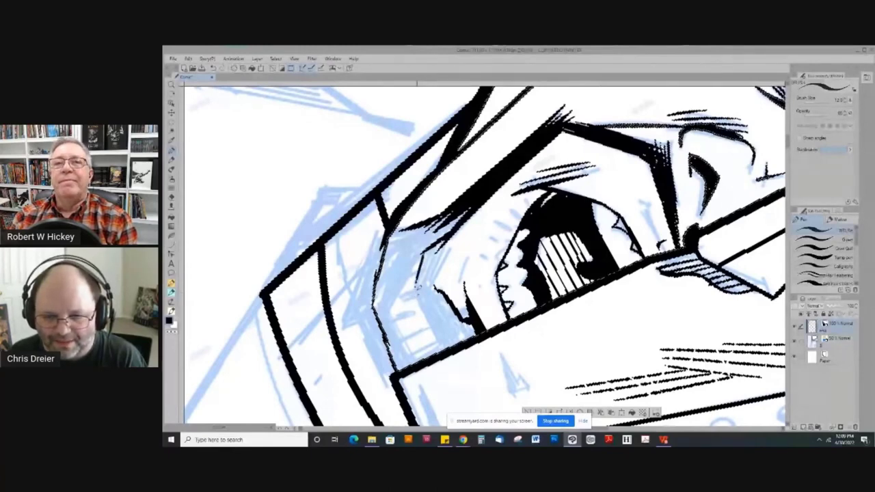
mouse_move(417, 287)
left_mouse_down()
mouse_move(446, 346)
mouse_move(418, 296)
left_mouse_up()
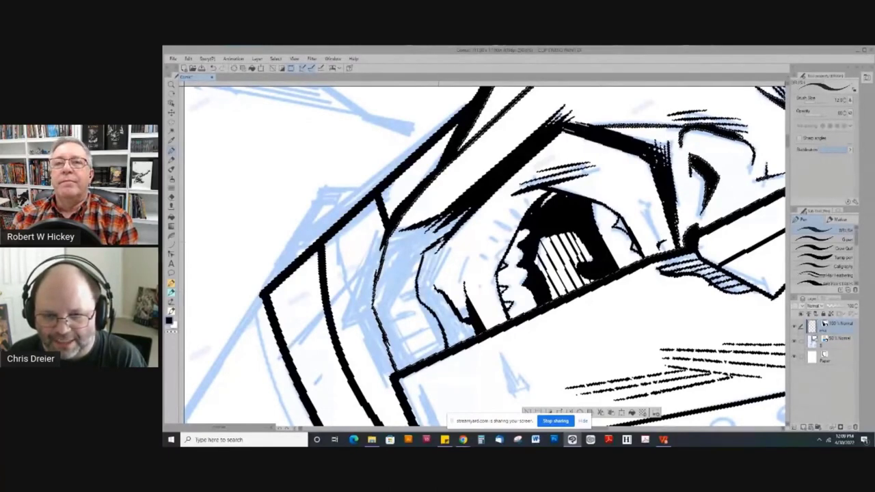
mouse_move(444, 237)
left_mouse_down()
mouse_move(422, 294)
mouse_move(444, 308)
mouse_move(458, 346)
mouse_move(435, 306)
mouse_move(451, 305)
mouse_move(475, 335)
mouse_move(459, 342)
left_mouse_up()
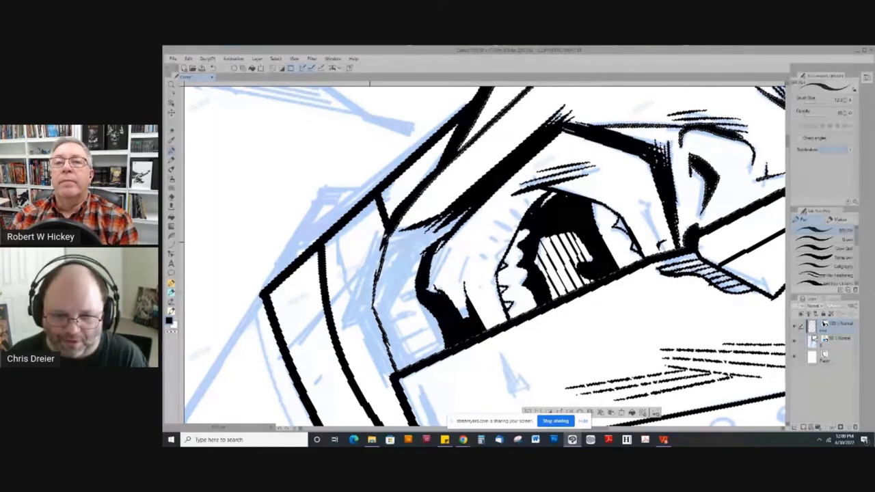
key("ctrl+d")
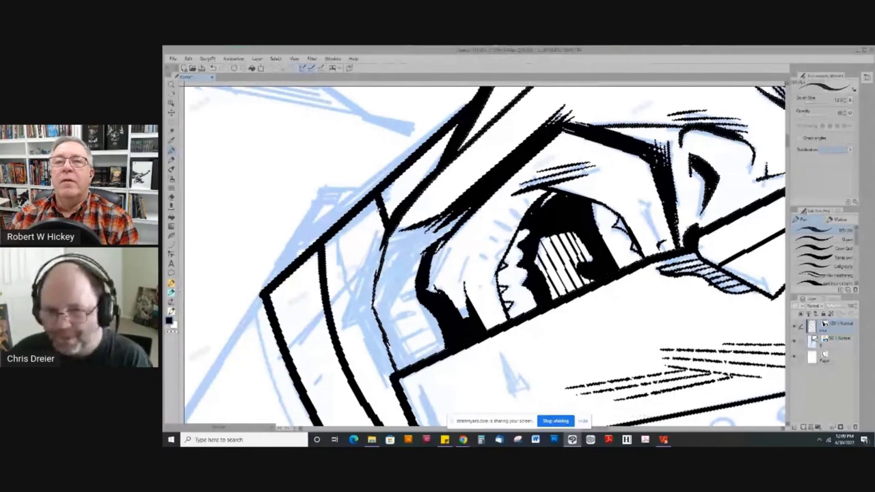
key("minus")
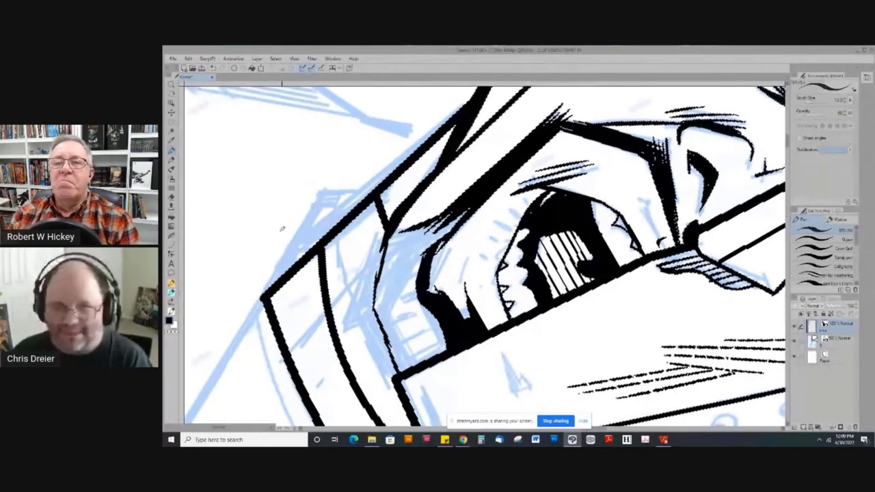
key("]")
key("bracketleft")
key("bracketleft")
key("bracketleft")
key("bracketleft")
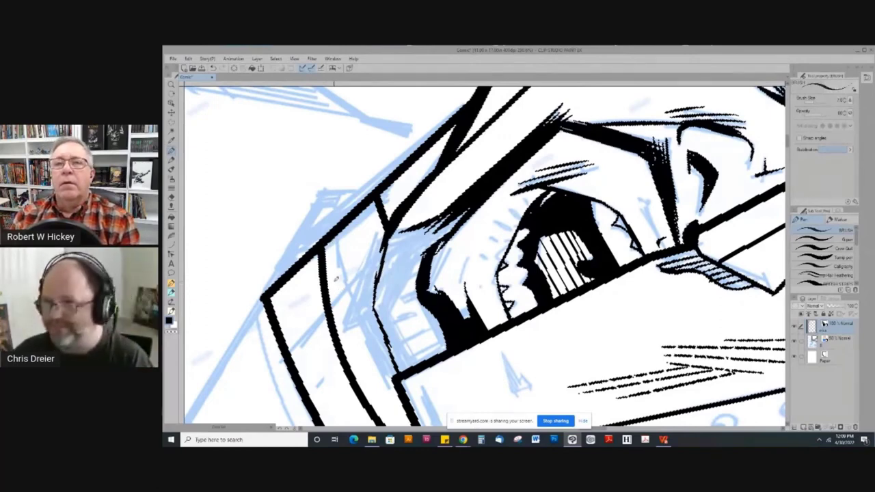
key("^")
left_click_drag(334, 269, 561, 159)
left_click_drag(445, 93, 440, 115)
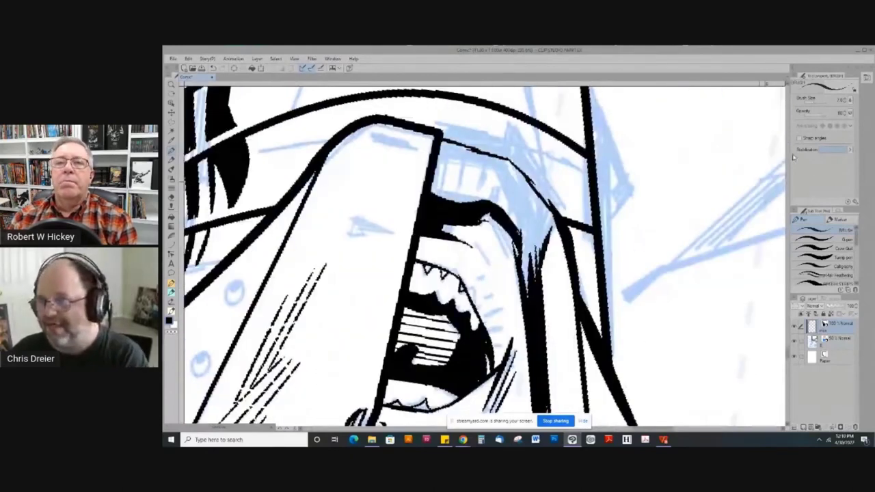
Set the brush size to 12 and ink feathered, tapering beard strokes along the jaw's corner beside the collar
left_click(844, 99)
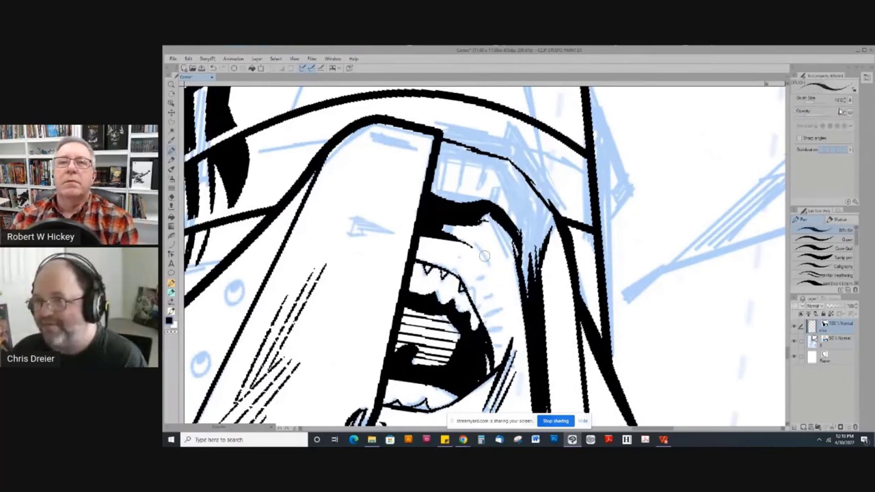
key("bracketright")
left_click_drag(484, 185, 480, 217)
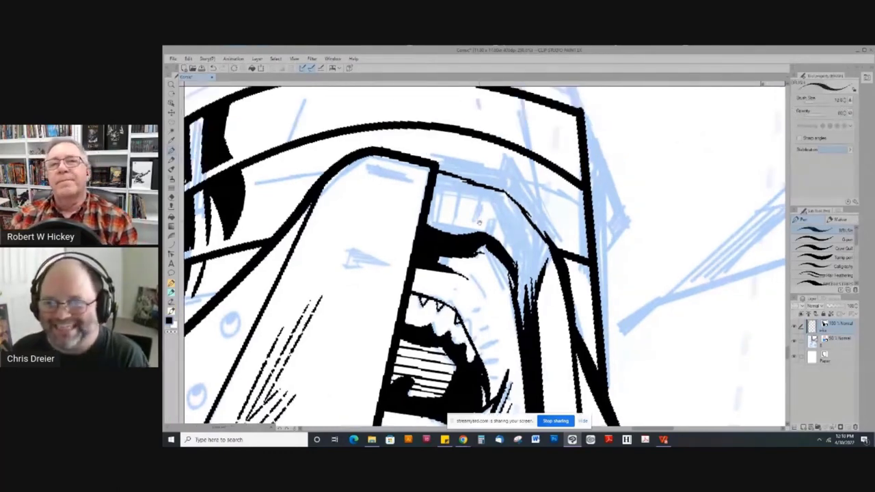
mouse_move(504, 164)
left_mouse_down()
mouse_move(504, 219)
mouse_move(517, 228)
left_mouse_up()
left_click_drag(536, 167, 526, 269)
left_click_drag(546, 182, 545, 263)
left_click_drag(549, 205, 553, 259)
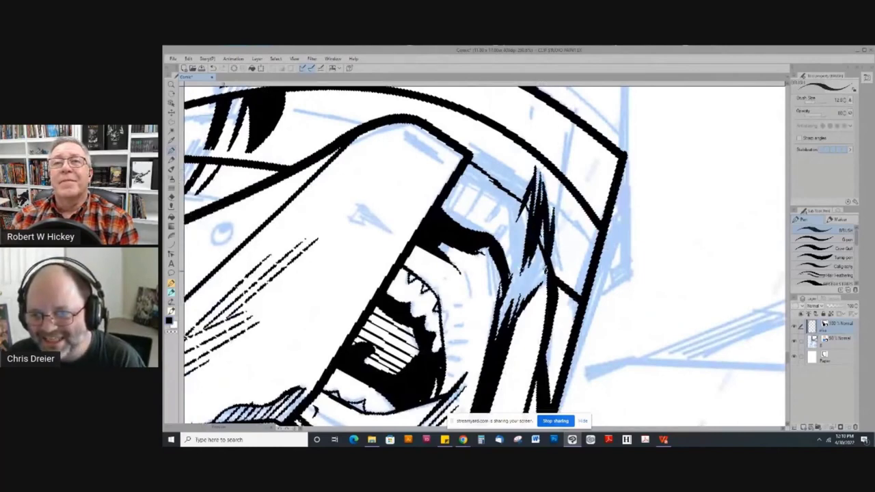
left_click_drag(563, 219, 533, 283)
mouse_move(564, 236)
left_mouse_down()
mouse_move(520, 300)
mouse_move(539, 290)
left_mouse_up()
Ink the beard's inner edge at the chin and fill the side of the goatee solid black up to the moustache
mouse_move(464, 171)
left_mouse_down()
mouse_move(520, 199)
mouse_move(507, 261)
left_mouse_up()
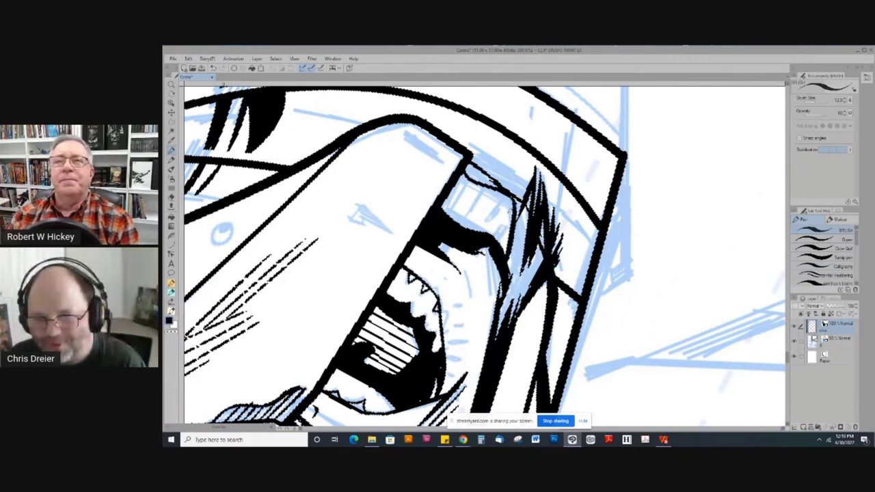
left_click_drag(520, 197, 513, 282)
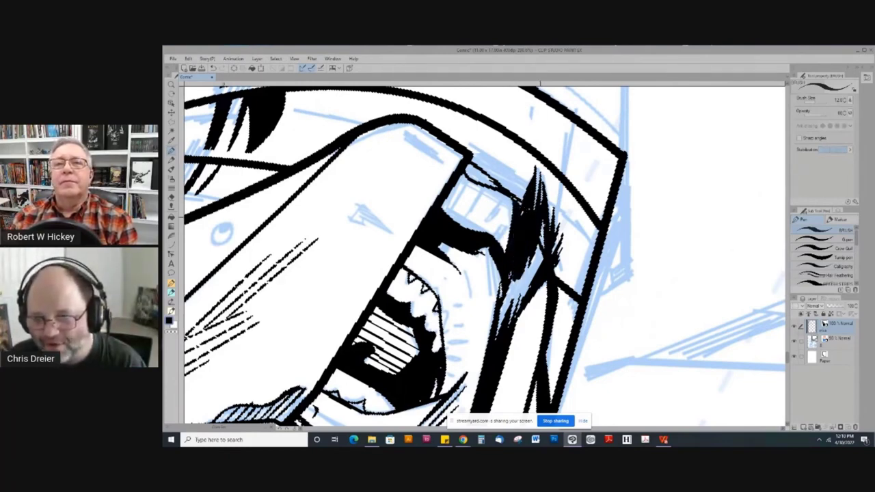
left_click_drag(544, 223, 503, 319)
mouse_move(513, 273)
left_mouse_down()
mouse_move(496, 335)
mouse_move(518, 322)
left_mouse_up()
key("ctrl+at")
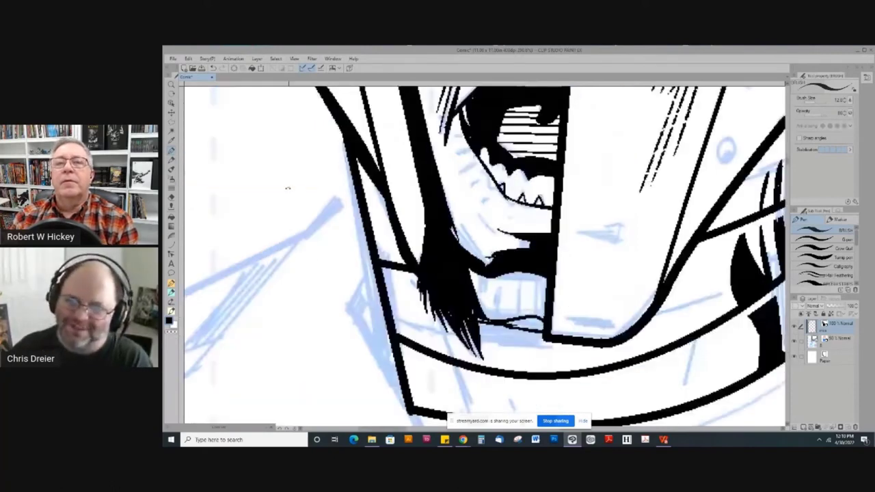
Ink a row of short, spiky beard strokes along the chin's lower edge and join them to the solid black goatee
scroll(325, 221, "down", 2)
scroll(326, 221, "down", 2)
left_click_drag(327, 220, 393, 234)
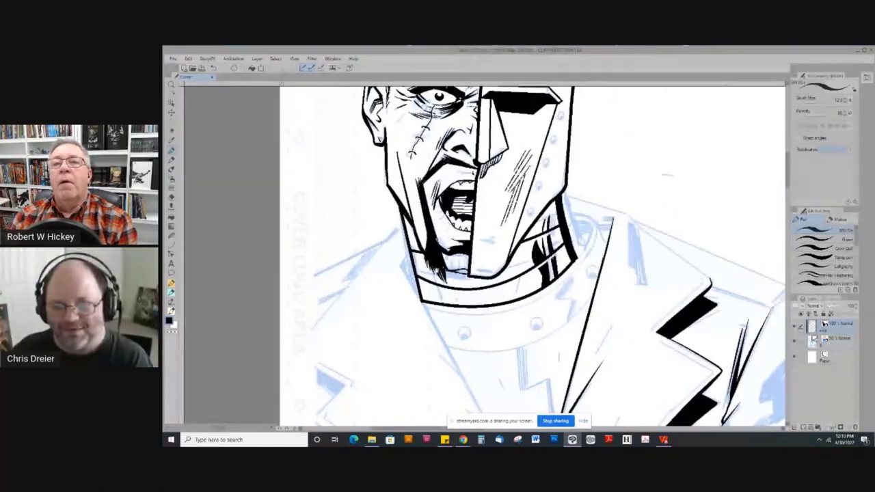
scroll(491, 290, "up", 5)
left_click_drag(490, 290, 569, 307)
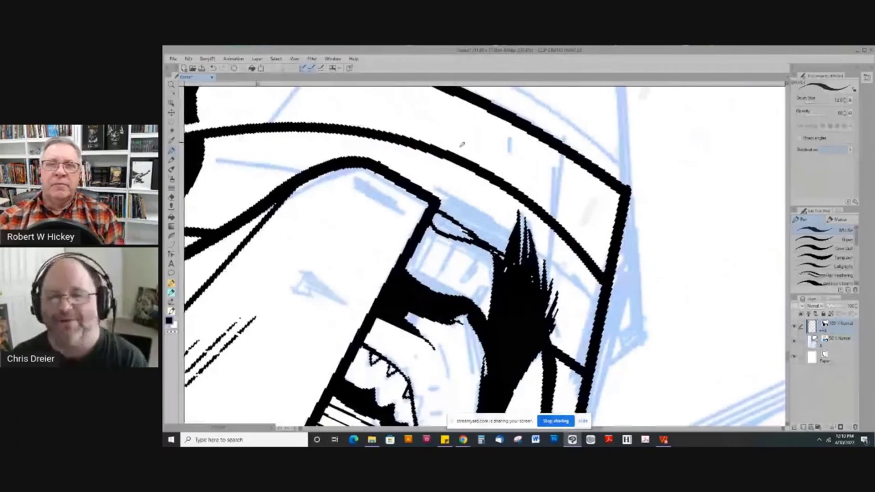
mouse_move(457, 189)
left_mouse_down()
mouse_move(442, 226)
mouse_move(453, 220)
mouse_move(455, 235)
left_mouse_up()
mouse_move(477, 202)
left_mouse_down()
mouse_move(462, 233)
mouse_move(487, 243)
left_mouse_up()
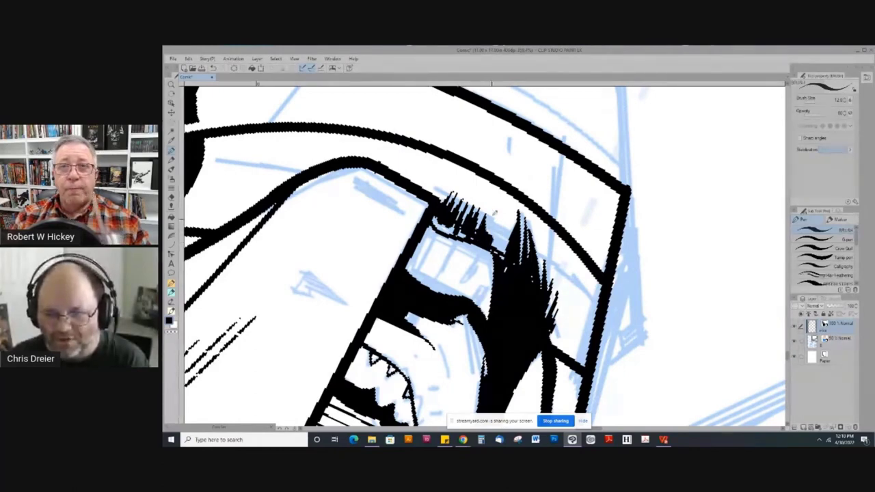
mouse_move(506, 209)
left_mouse_down()
mouse_move(497, 251)
mouse_move(503, 240)
left_mouse_up()
mouse_move(434, 217)
left_mouse_down()
mouse_move(467, 239)
mouse_move(492, 241)
mouse_move(509, 287)
left_mouse_up()
left_click_drag(487, 248, 500, 263)
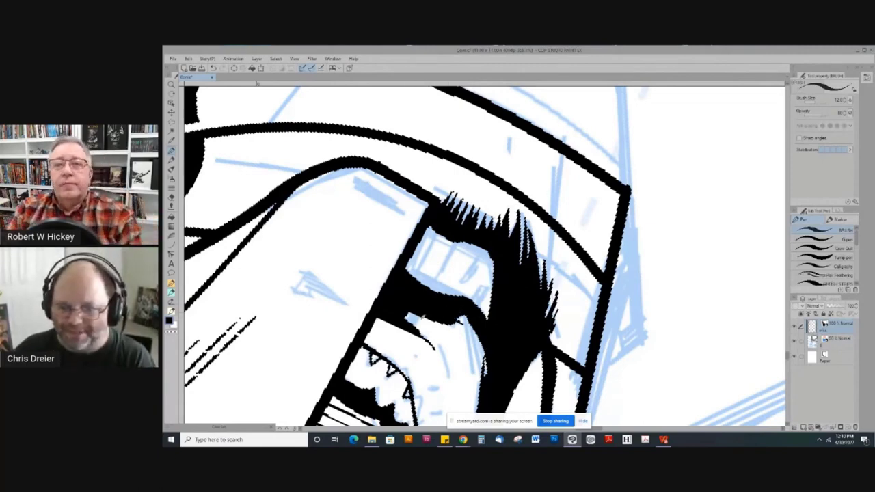
Examine the inked goatee and collar against the surrounding portrait at different zoom levels and canvas angles
left_click_drag(345, 246, 349, 220)
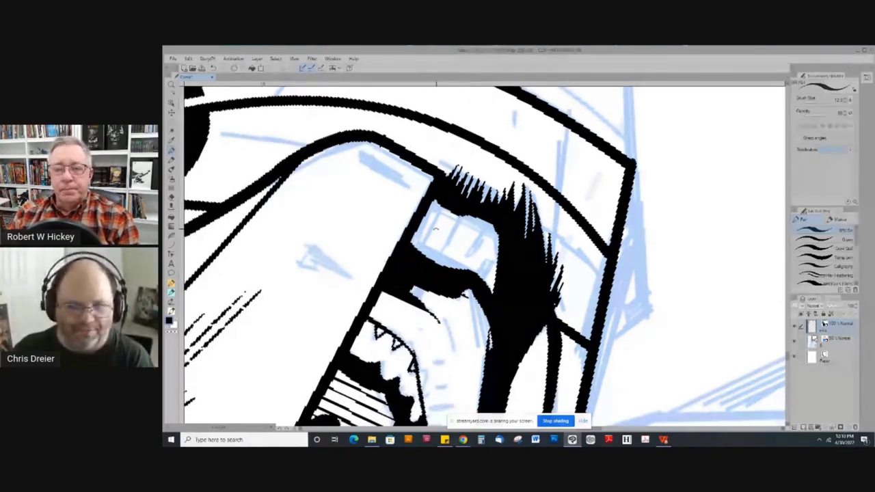
left_click_drag(436, 228, 497, 104)
left_click_drag(439, 251, 377, 239)
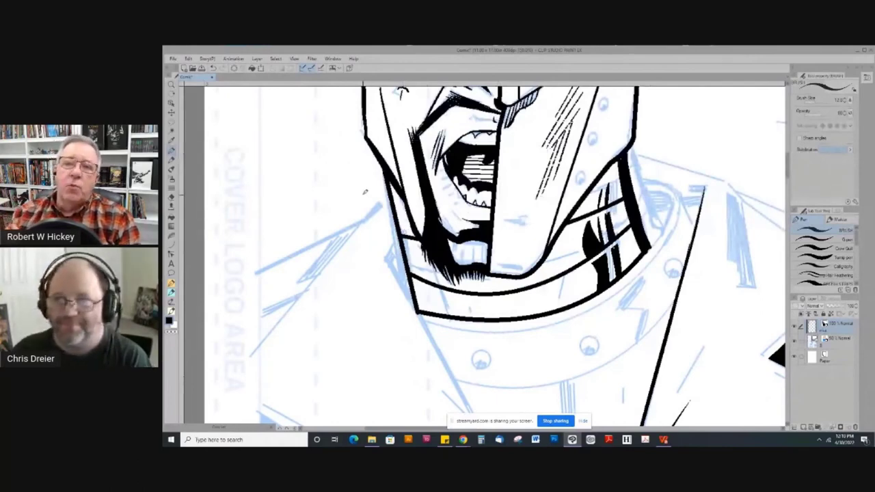
key("asciicircum")
key("asciicircum")
key("asciicircum")
key("asciicircum")
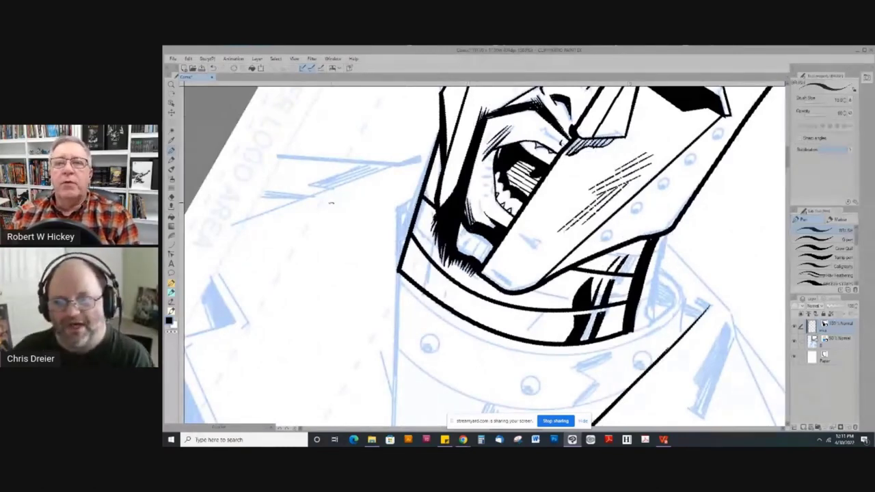
left_click_drag(331, 203, 343, 305)
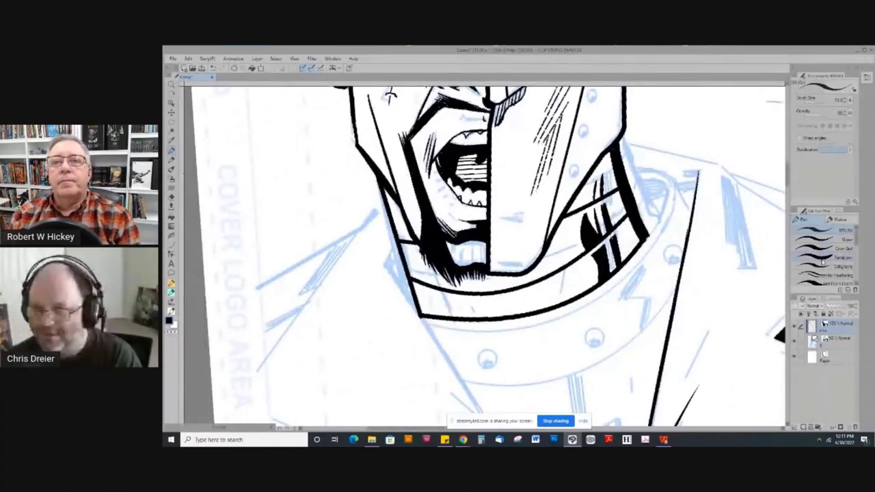
Select the Turnip pen, try a thick tapering stroke on the blank area beside the neck, and undo it
left_click(822, 258)
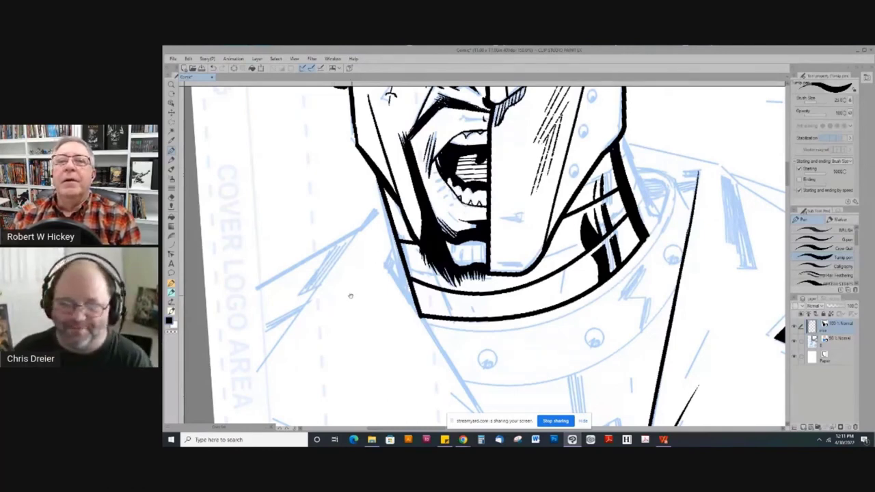
scroll(350, 296, "down", 3)
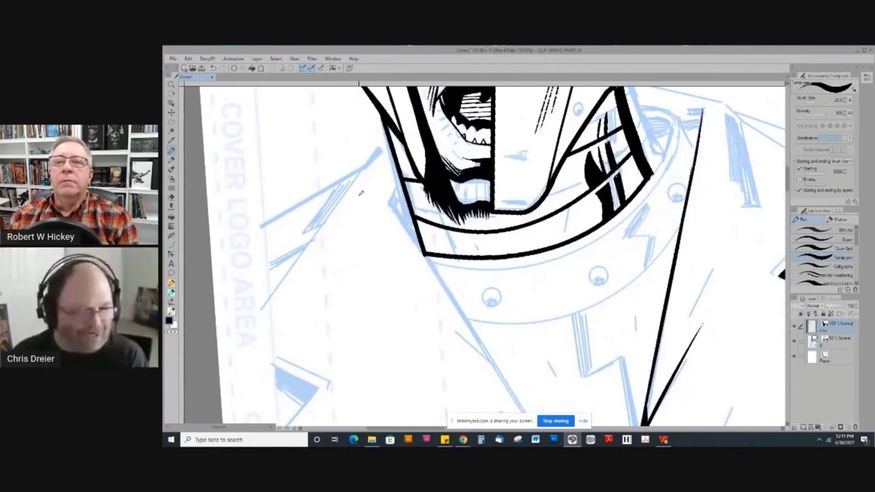
left_click_drag(361, 193, 359, 275)
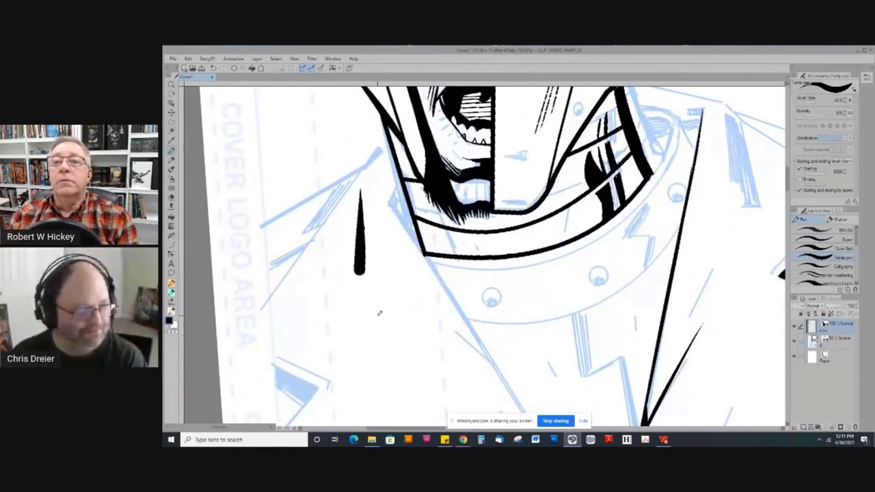
key("ctrl+z")
Reduce the Turnip pen to size 10 and hatch the white chin patch below the lower lip with short parallel lines
key("bracketleft")
key("bracketleft")
key("bracketleft")
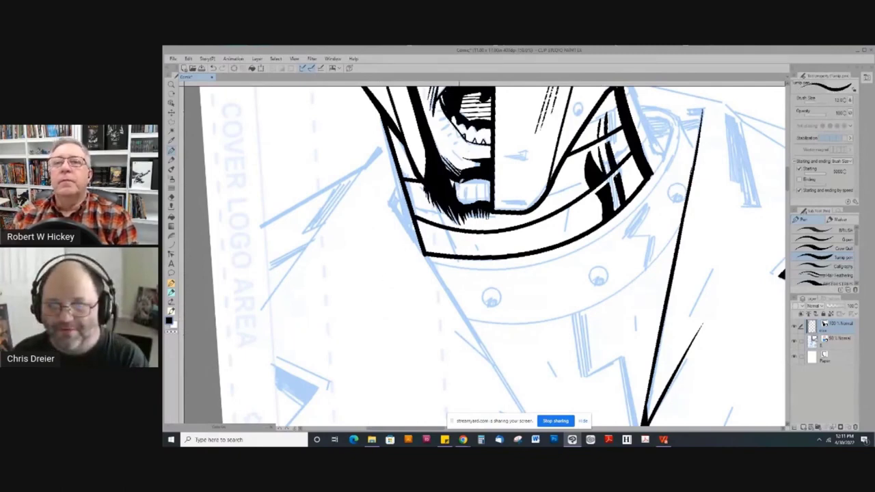
mouse_move(465, 185)
left_mouse_down()
mouse_move(467, 205)
mouse_move(481, 188)
left_mouse_up()
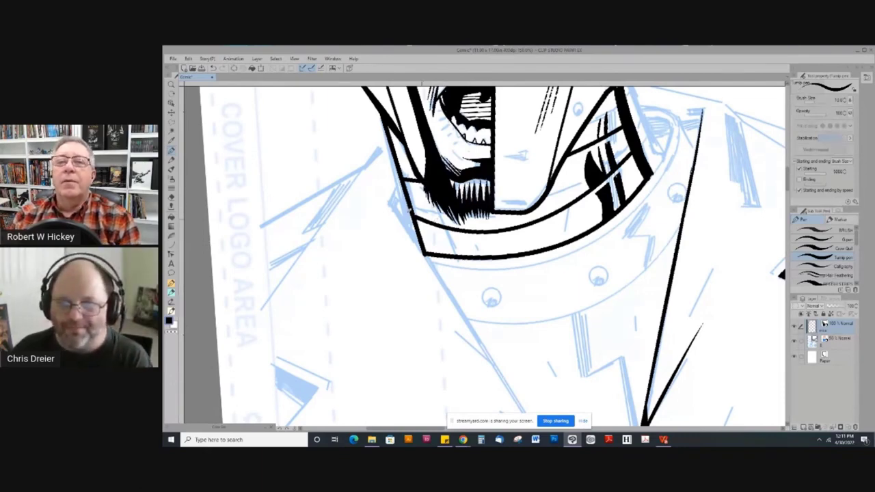
scroll(370, 227, "down", 3)
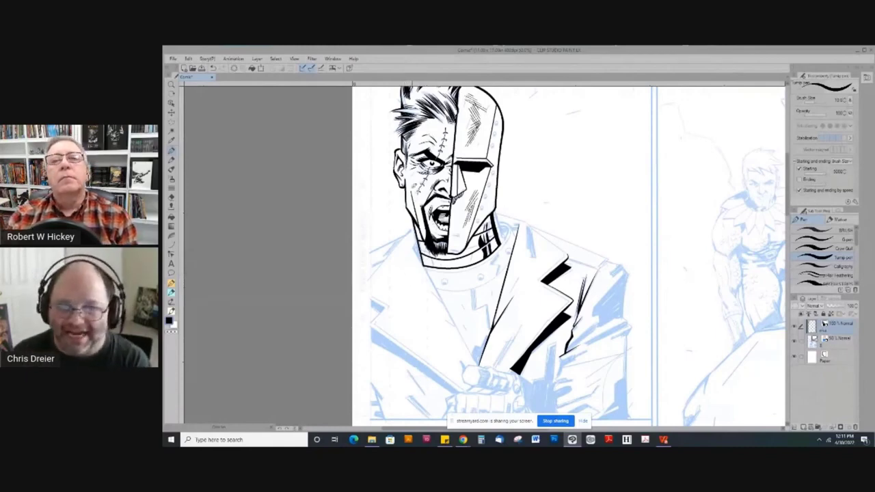
Examine the inked face, mouth and half-helmet at different zoom levels and canvas angles
left_click_drag(414, 181, 419, 217)
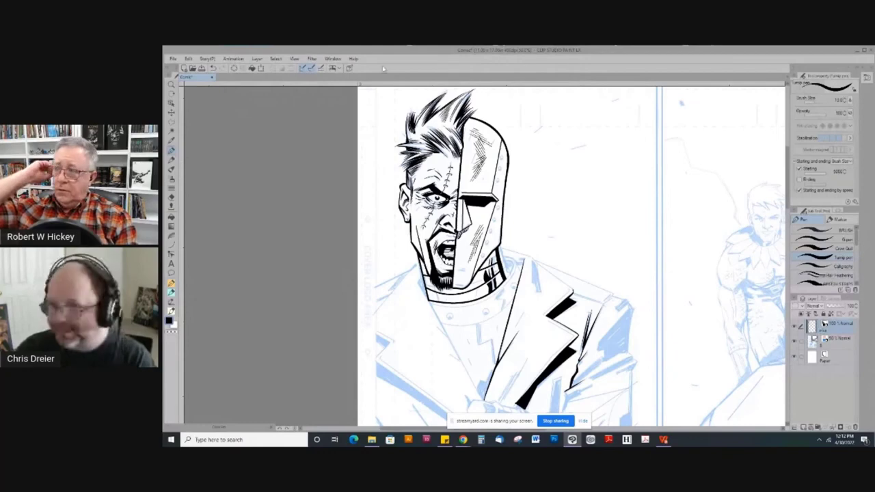
key("p")
key("p")
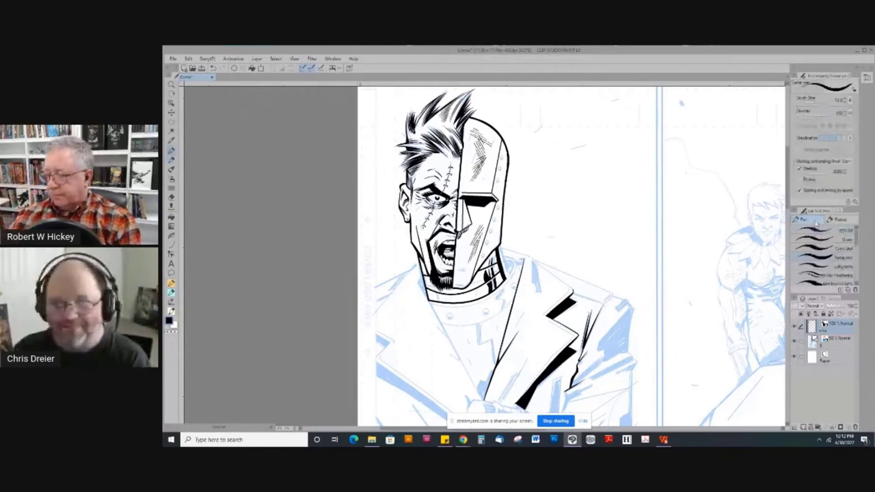
left_click_drag(367, 176, 527, 309)
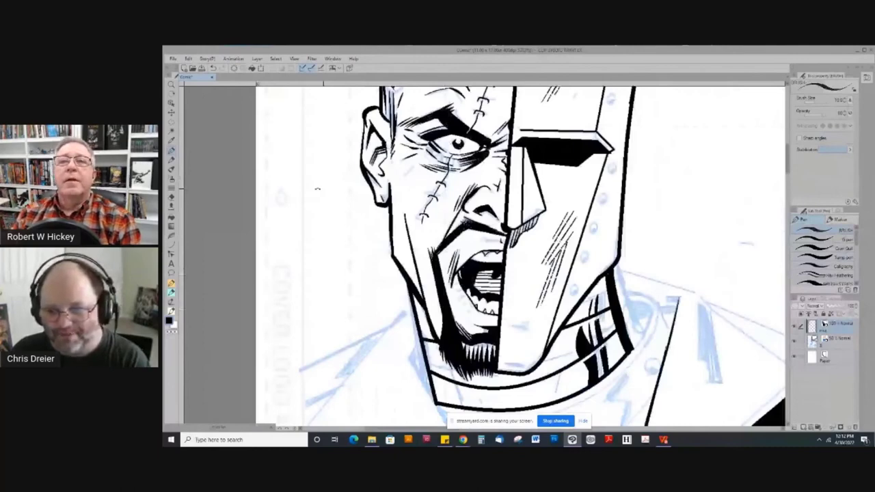
left_click_drag(317, 189, 529, 216)
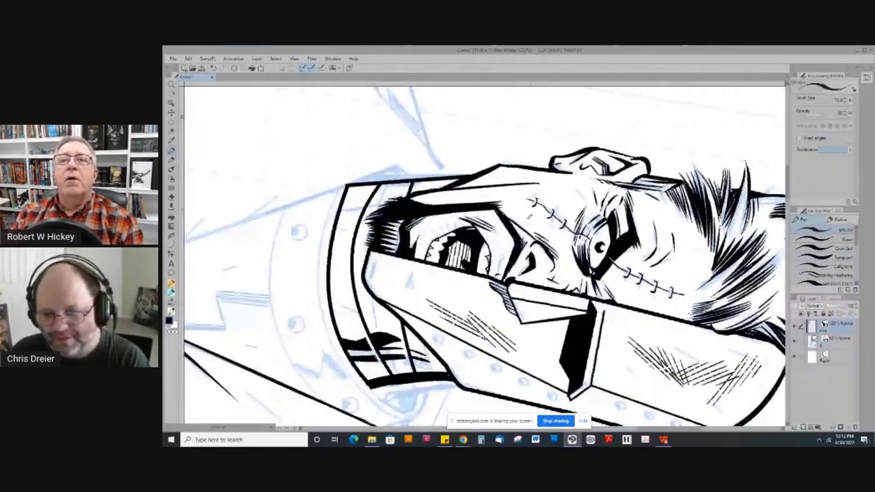
left_click_drag(417, 182, 545, 313)
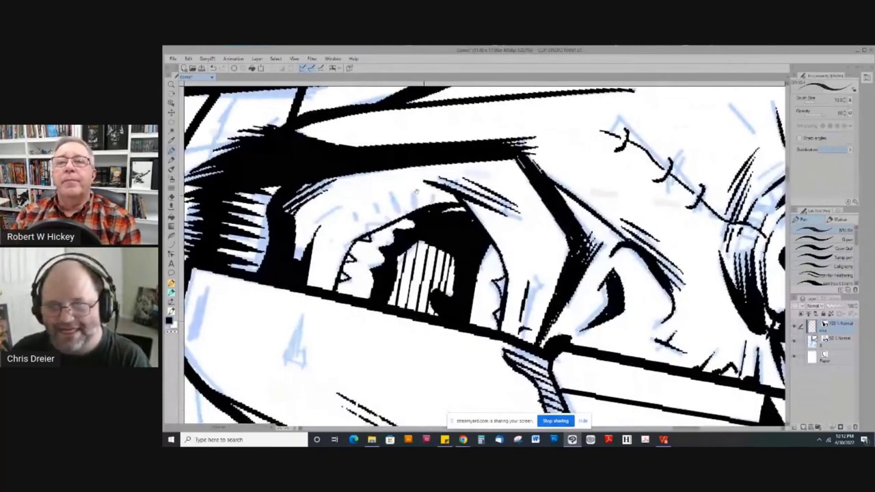
double_click(415, 191, "shift")
scroll(388, 219, "down", 4)
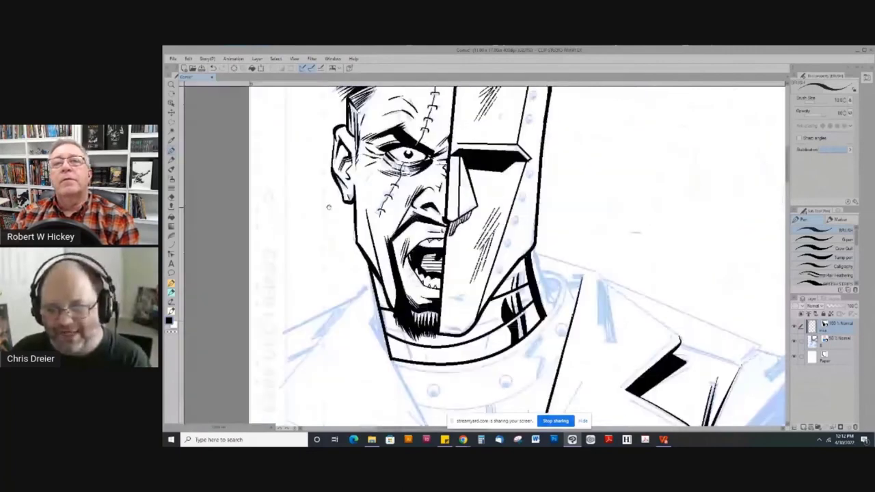
left_click_drag(329, 207, 362, 279)
key("ctrl+Tab")
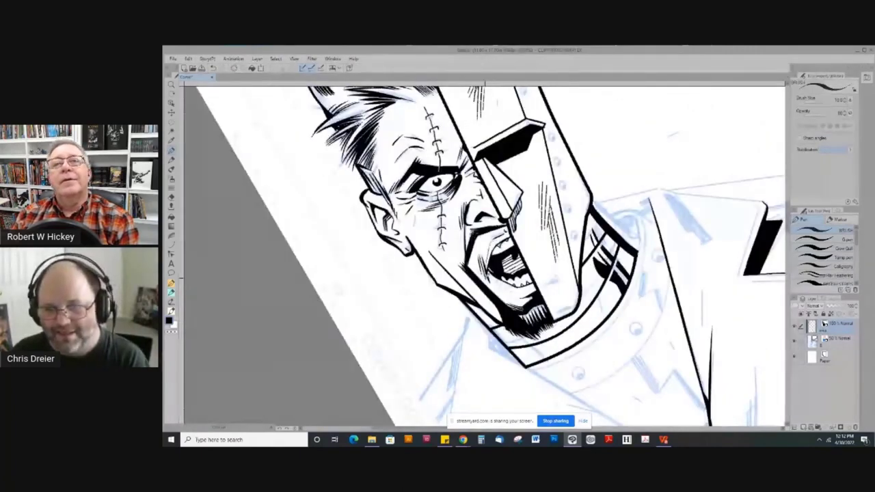
left_click_drag(487, 263, 489, 240)
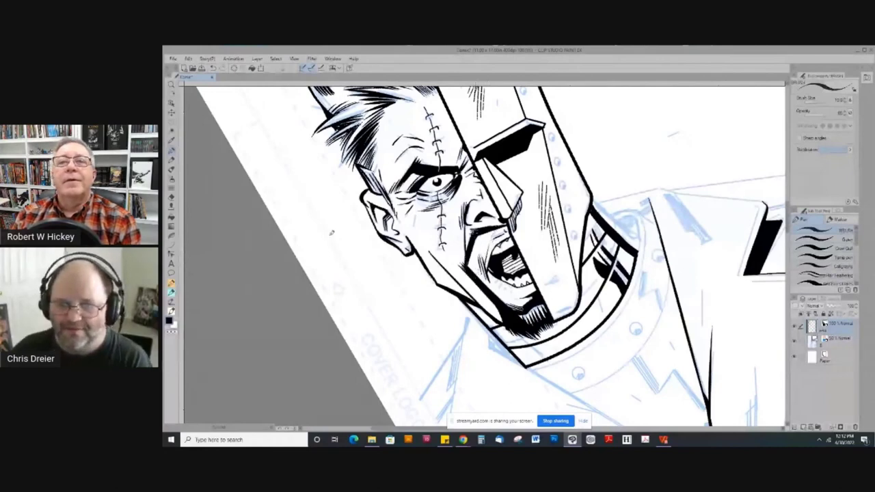
key("ctrl+at")
scroll(310, 229, "down", 1)
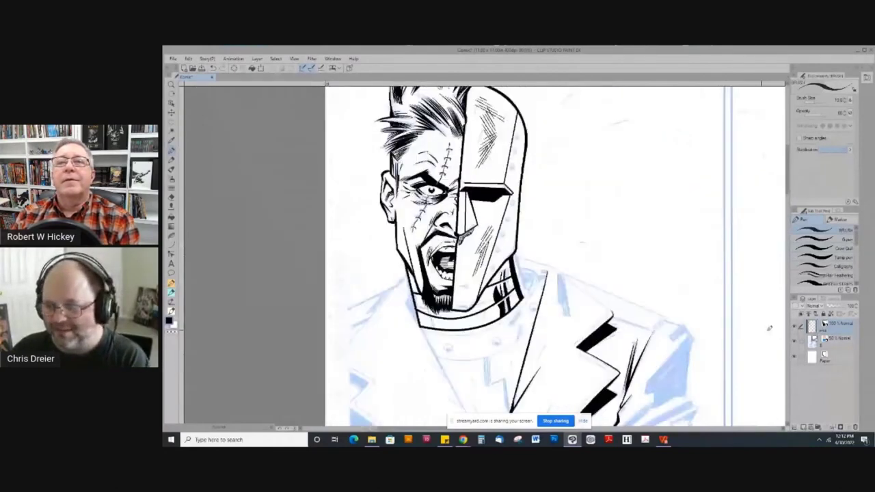
Hide the blue sketch layer to check the inks alone, restore it, and inspect the mouth, collar and helmet from several angles
left_click(794, 341)
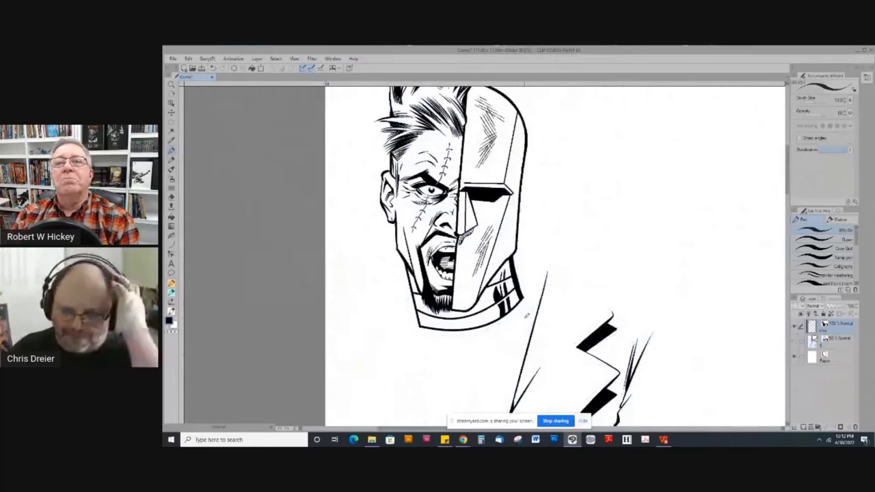
left_click(794, 341)
left_click_drag(350, 176, 561, 339)
left_click_drag(323, 177, 346, 162)
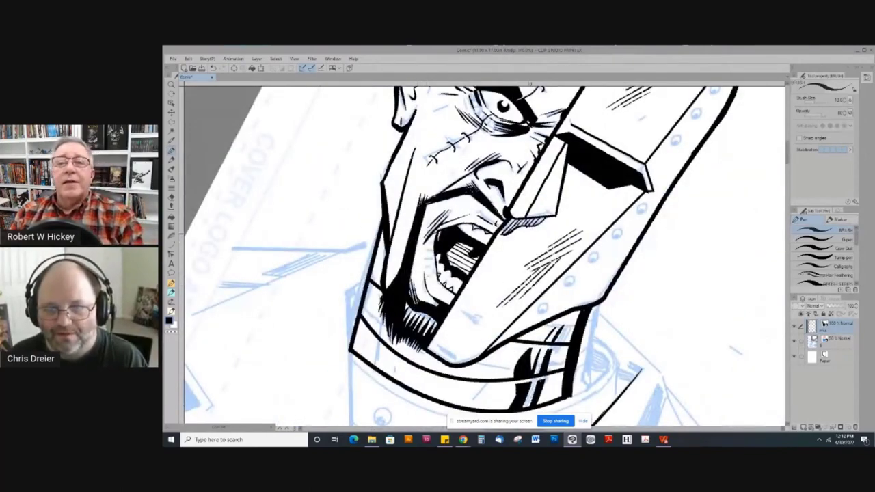
left_click_drag(303, 168, 581, 195)
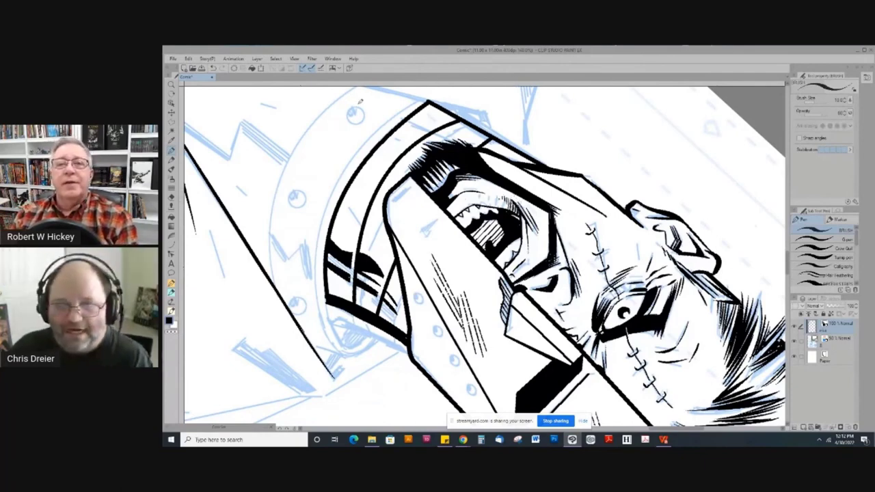
key("ctrl+@")
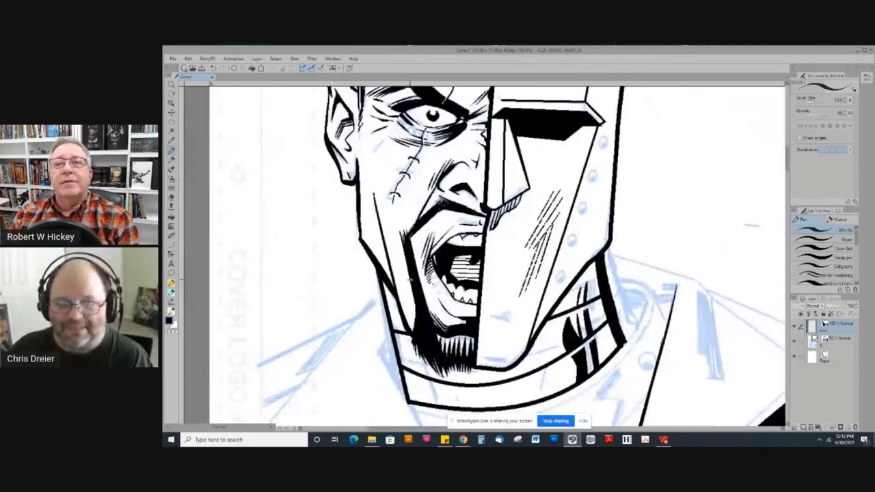
left_click_drag(407, 281, 405, 241)
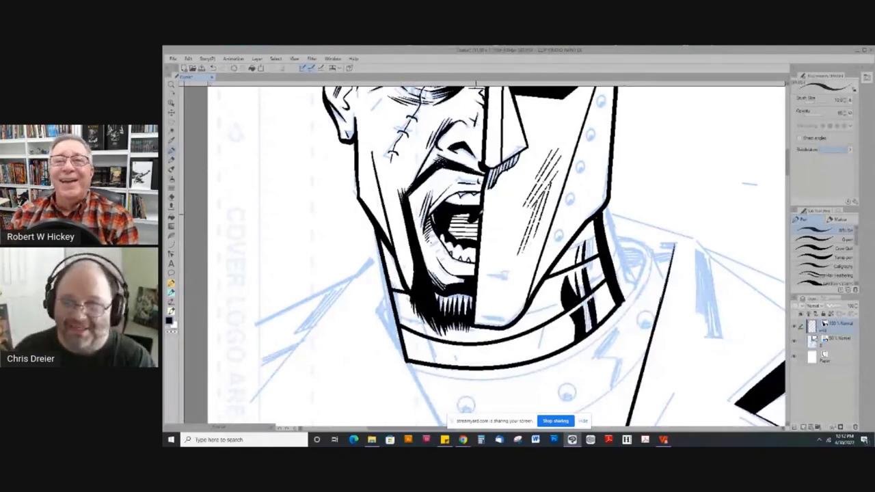
scroll(512, 215, "down", 1)
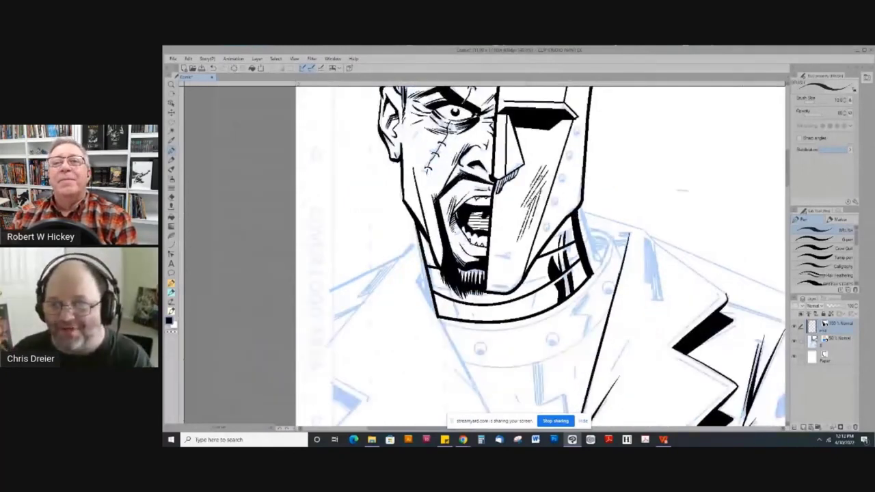
left_click_drag(550, 156, 500, 343)
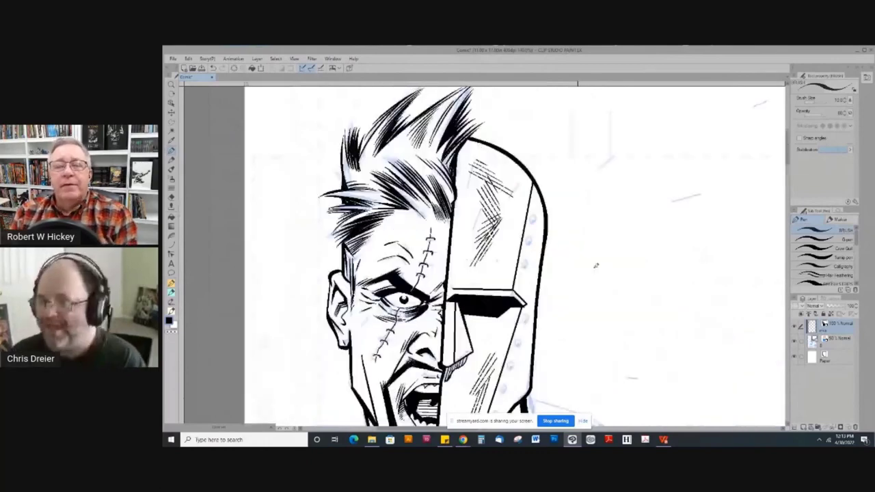
Select a marker pen at size 4, try a small ring on the blank area beside the helmet, and undo it
key("b")
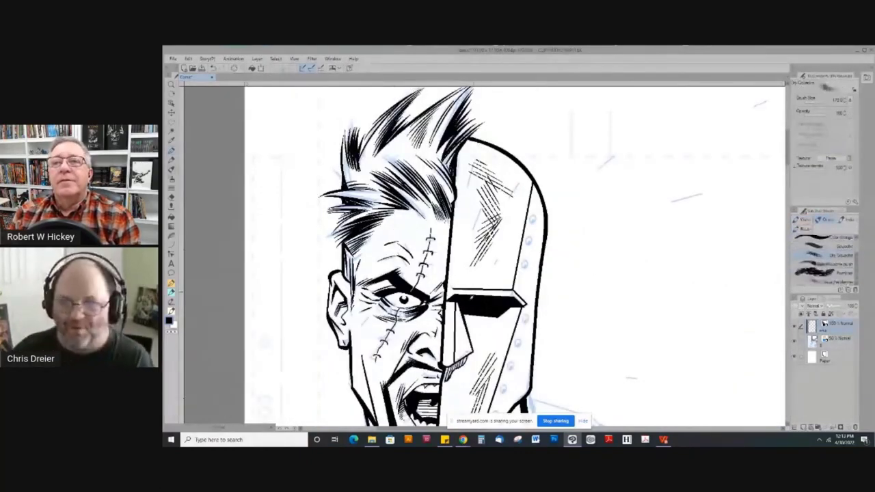
scroll(514, 253, "down", 1)
scroll(507, 228, "down", 1)
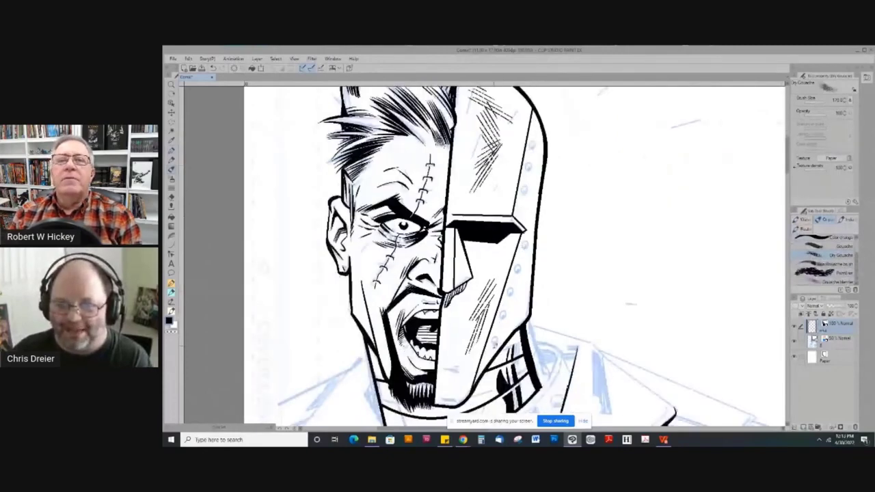
key("p")
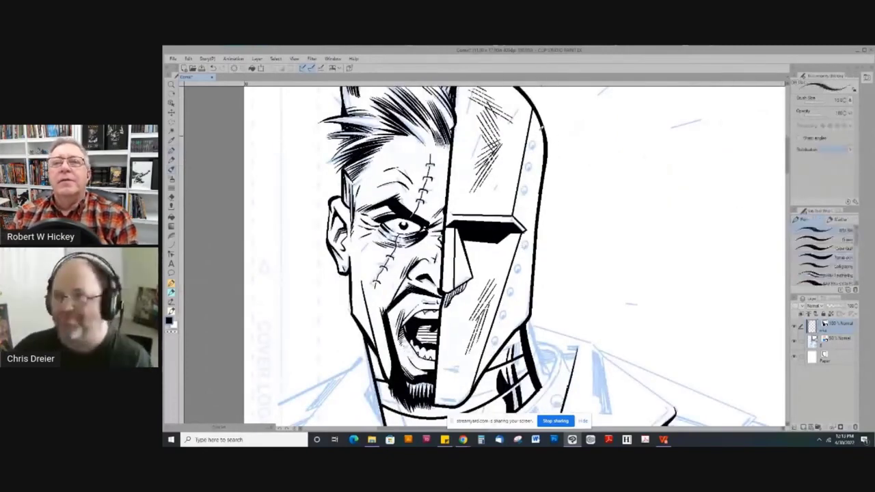
left_click_drag(510, 125, 579, 216)
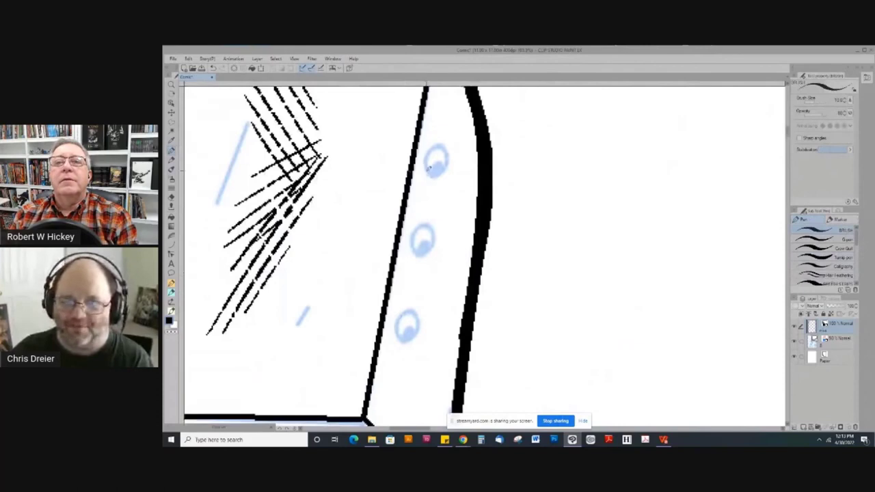
left_click(835, 220)
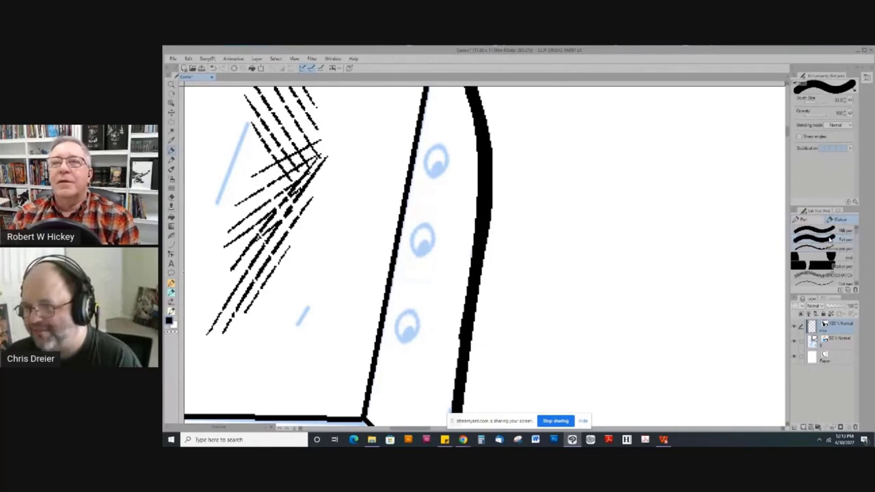
key("bracketleft")
key("bracketleft")
key("bracketleft")
key("bracketleft")
key("bracketleft")
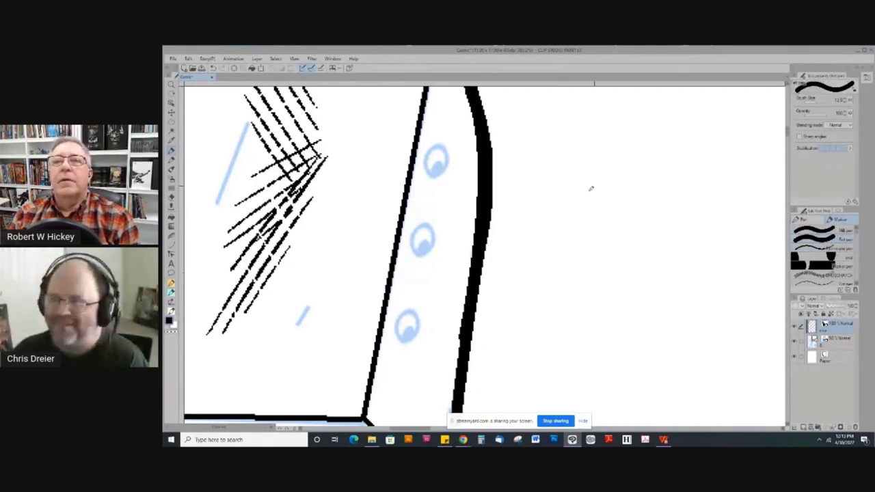
key("bracketleft")
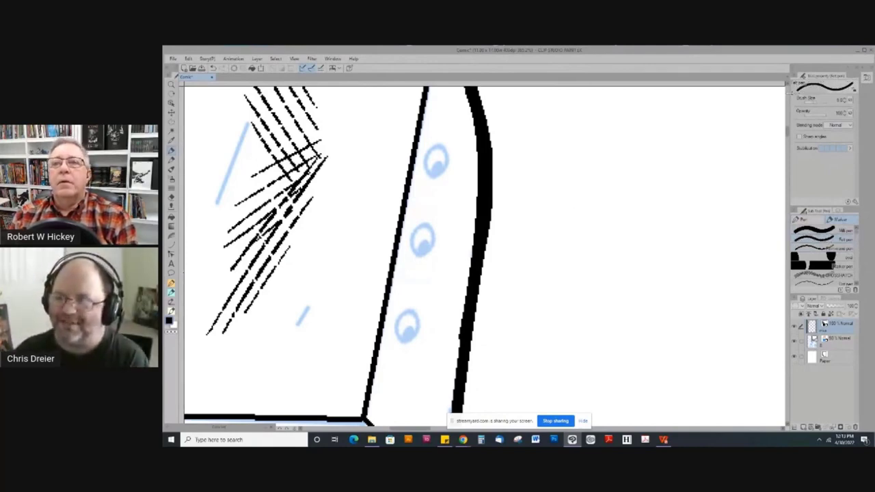
key("bracketleft")
mouse_move(552, 218)
left_mouse_down()
mouse_move(586, 218)
mouse_move(555, 218)
left_mouse_up()
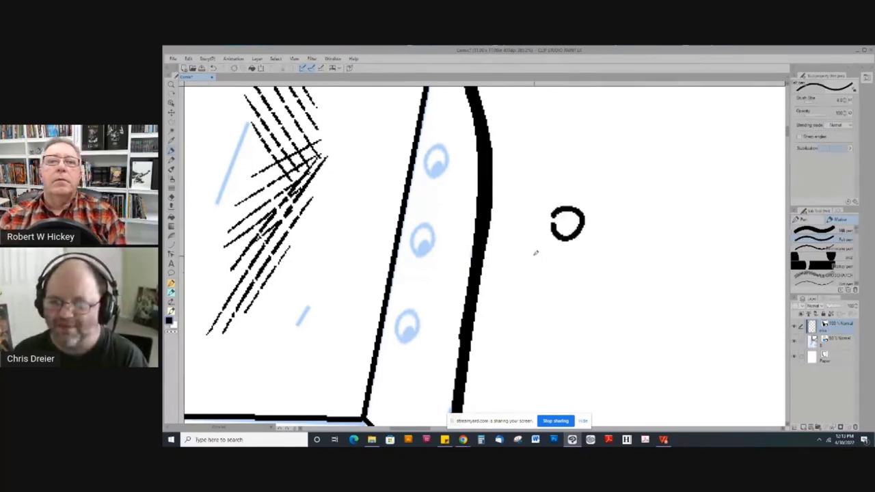
key("ctrl+z")
Reduce the marker pen to size 1, try outlining the uppermost helmet rivet, and undo the outline
key("bracketleft")
key("bracketleft")
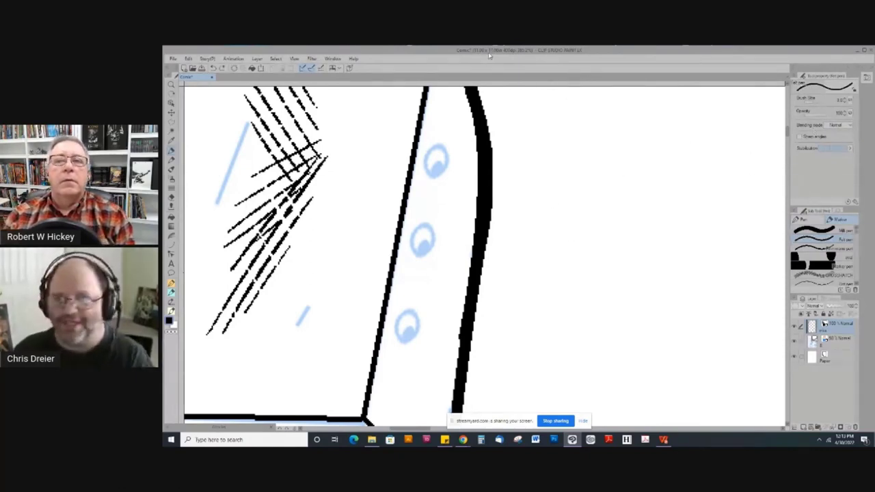
mouse_move(431, 170)
left_mouse_down()
mouse_move(431, 147)
mouse_move(447, 147)
mouse_move(432, 173)
left_mouse_up()
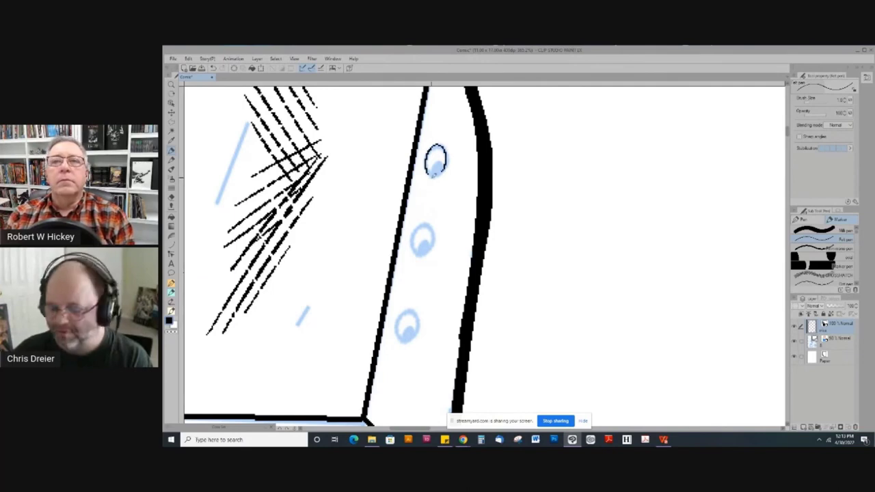
key("ctrl+z")
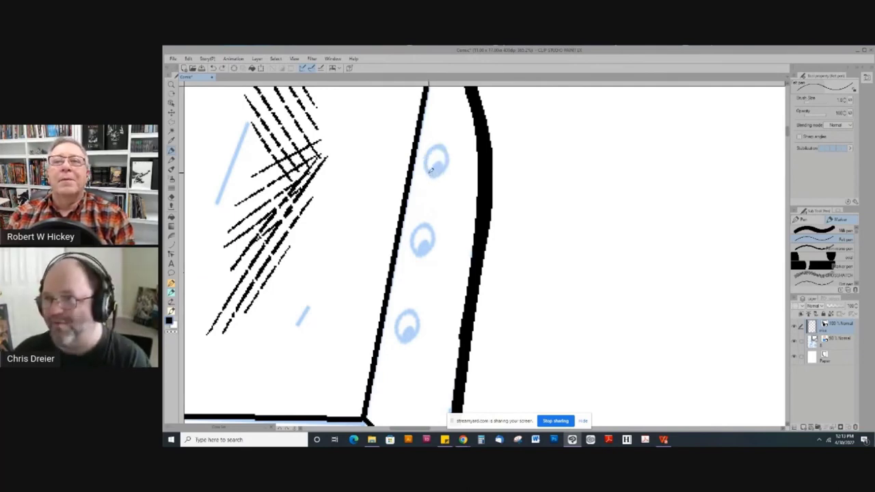
Set the marker pen to size 4 and ink the three helmet rivets above the eye slot with solid black lower shadows
key("bracketright")
key("bracketright")
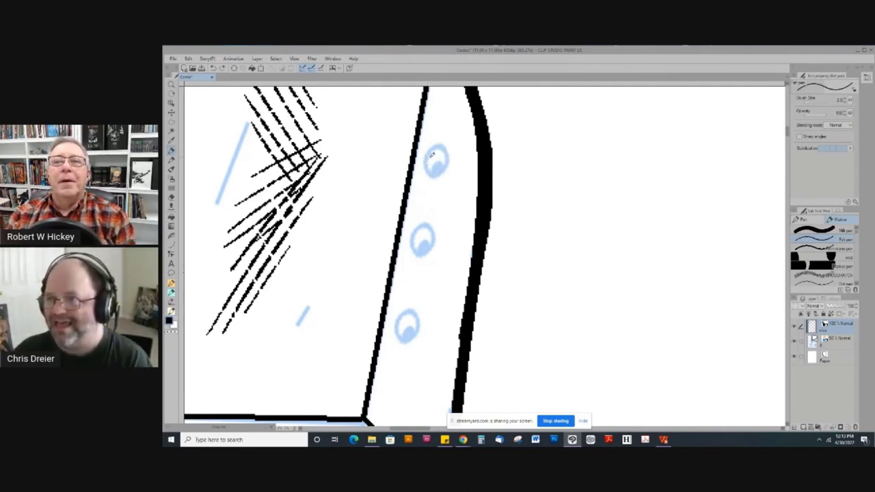
key("bracketright")
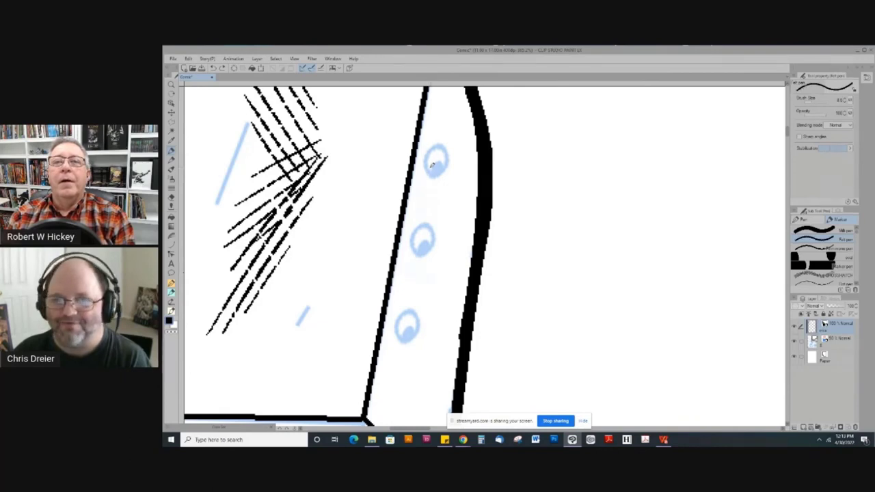
mouse_move(433, 172)
left_mouse_down()
mouse_move(448, 155)
mouse_move(434, 171)
left_mouse_up()
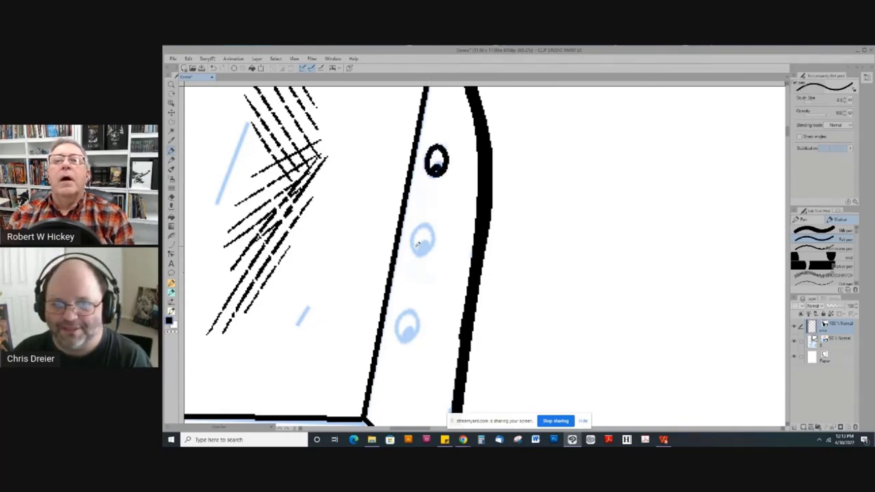
mouse_move(422, 230)
left_mouse_down()
mouse_move(413, 251)
mouse_move(422, 244)
mouse_move(425, 251)
left_mouse_up()
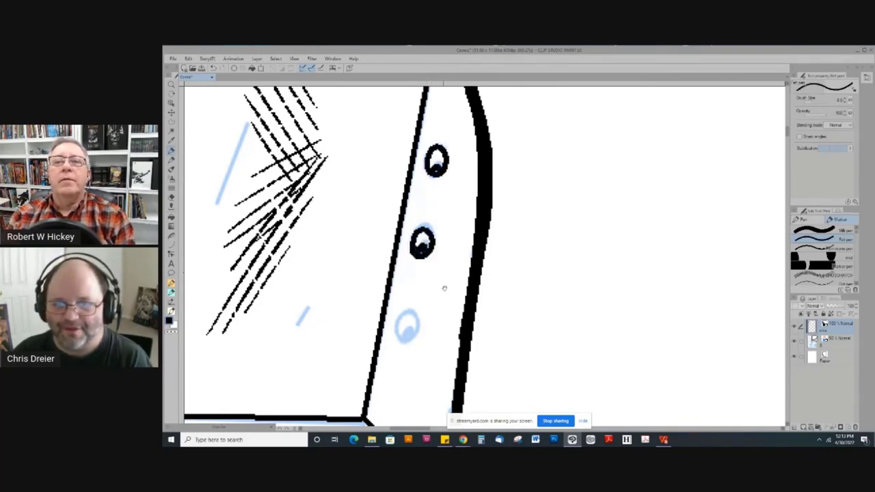
left_click_drag(444, 287, 475, 184)
left_click_drag(445, 209, 432, 238)
scroll(451, 284, "down", 5)
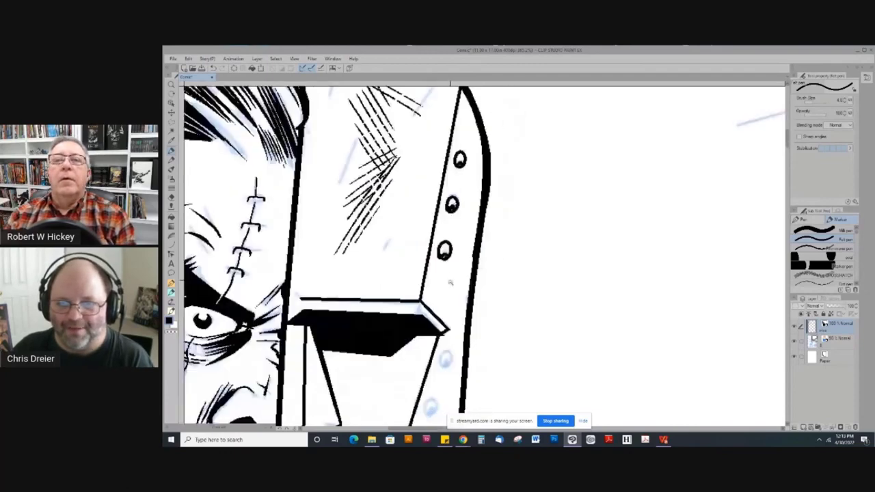
scroll(376, 256, "down", 2)
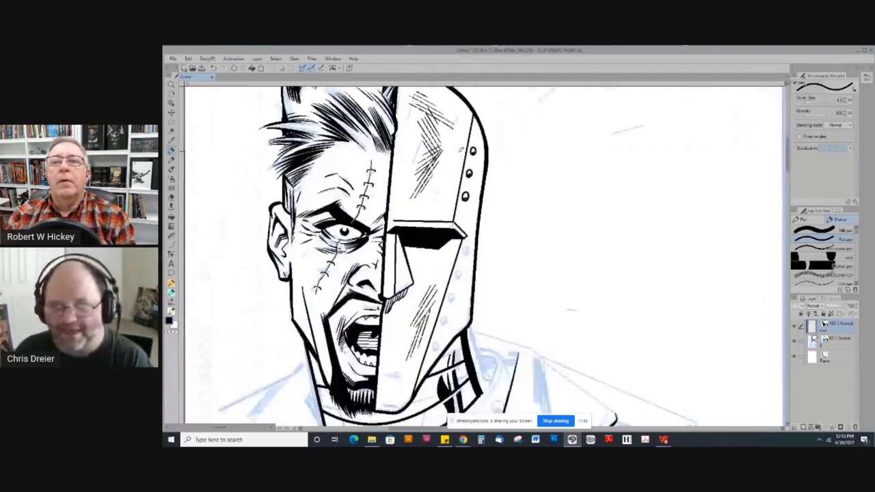
Undo the inking of the three helmet rivets above the eye slot
key("ctrl+z")
key("ctrl+z")
key("ctrl+z")
key("ctrl+z")
key("ctrl+z")
key("ctrl+z")
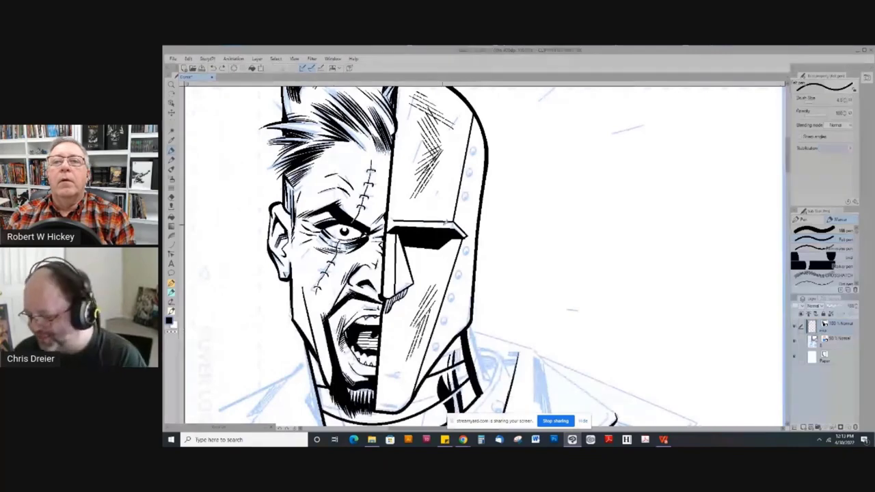
Select the Rivets brush among the decoration brushes
key("b")
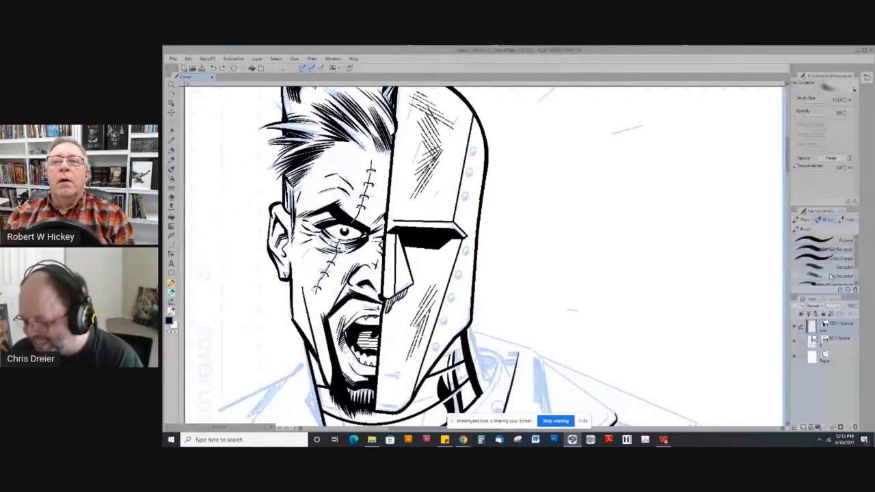
key("b")
left_click_drag(858, 260, 855, 277)
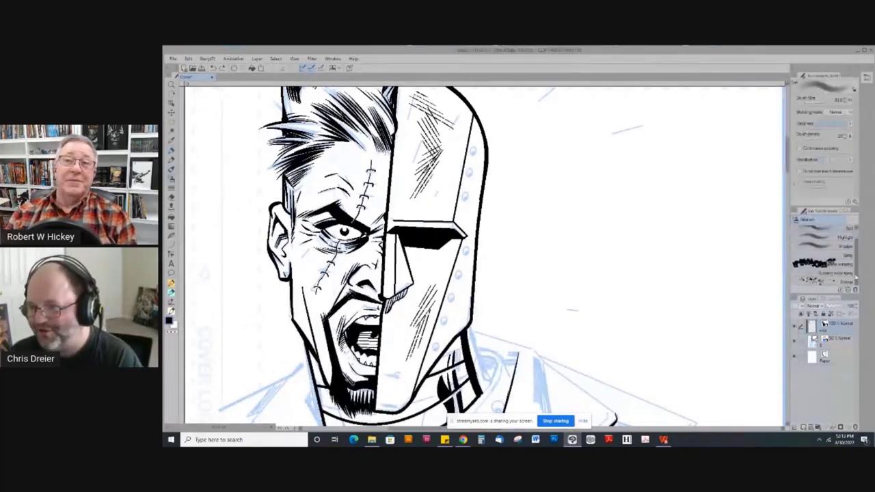
key("b")
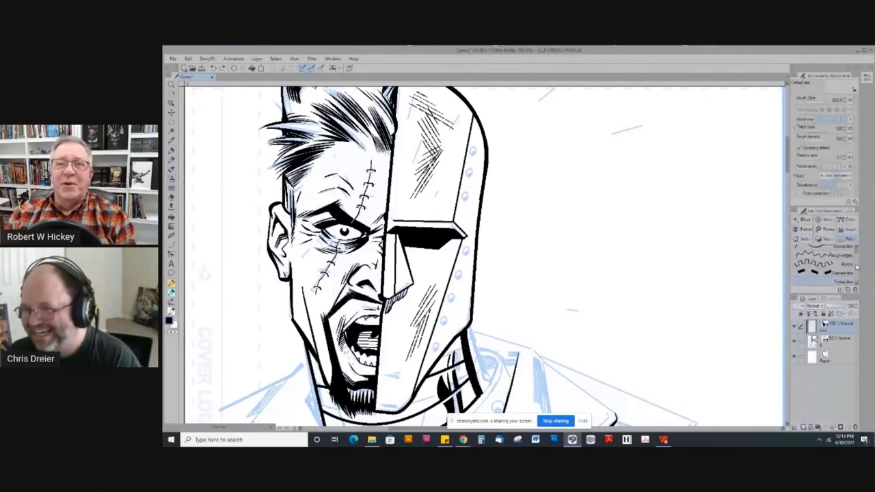
scroll(856, 254, "down", 5)
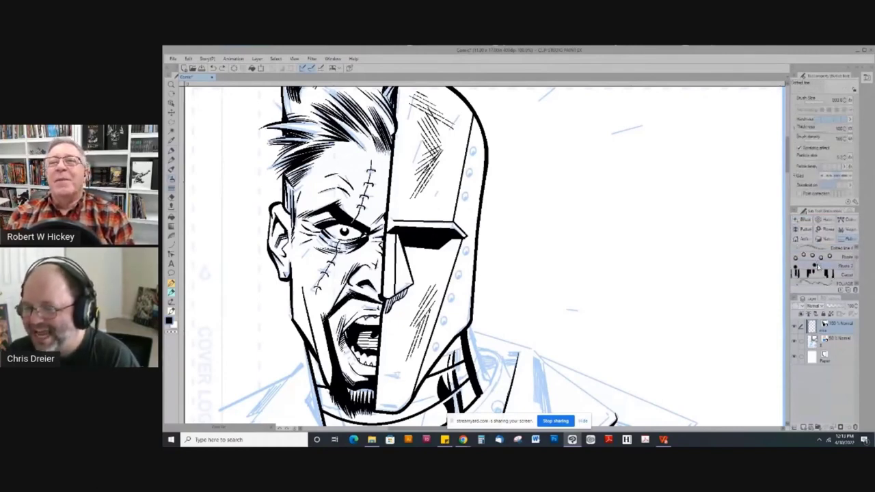
left_click(830, 259)
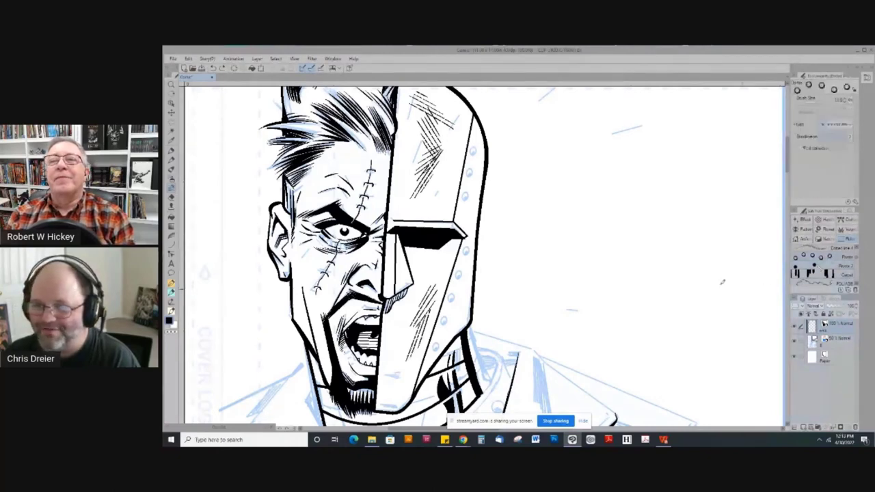
Try the Rivets brush in a winding line beside the helmet and in rows along the helmet's outer edge, undoing each attempt
mouse_move(612, 134)
left_mouse_down()
mouse_move(596, 156)
mouse_move(625, 256)
mouse_move(583, 315)
mouse_move(673, 311)
mouse_move(674, 188)
left_mouse_up()
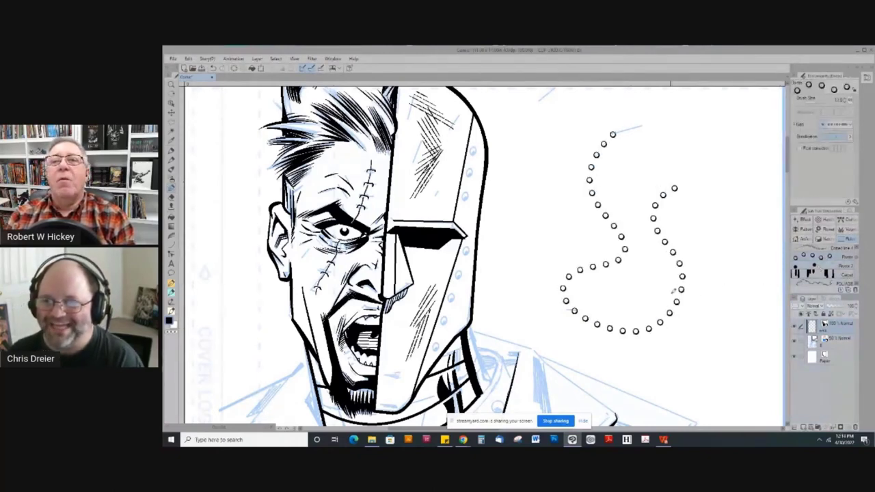
key("ctrl+z")
mouse_move(474, 148)
left_mouse_down()
mouse_move(458, 277)
mouse_move(433, 350)
left_mouse_up()
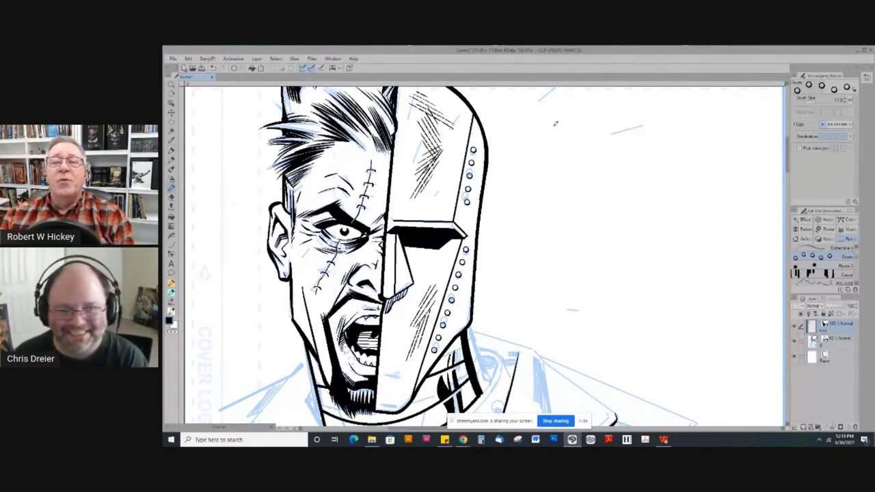
key("ctrl+z")
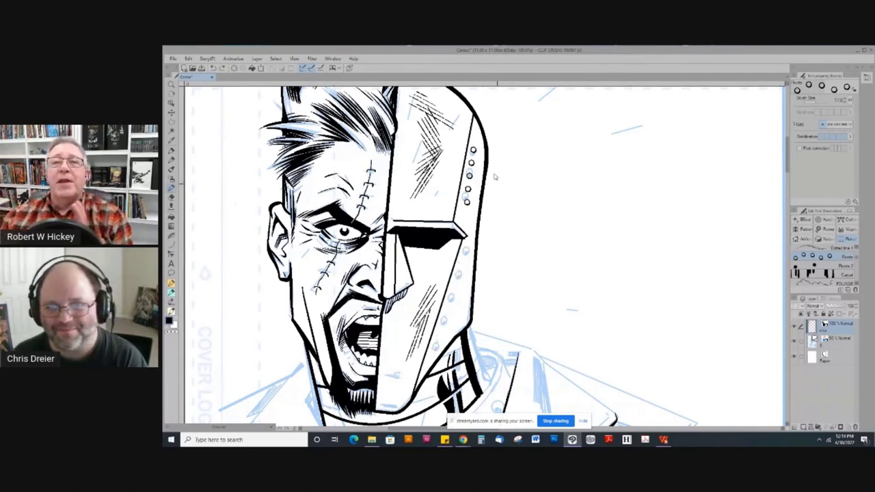
key("ctrl+z")
Stamp closely spaced rivet rows along the helmet's outer edge, one above and one below the eye slot
left_click_drag(476, 145, 462, 212)
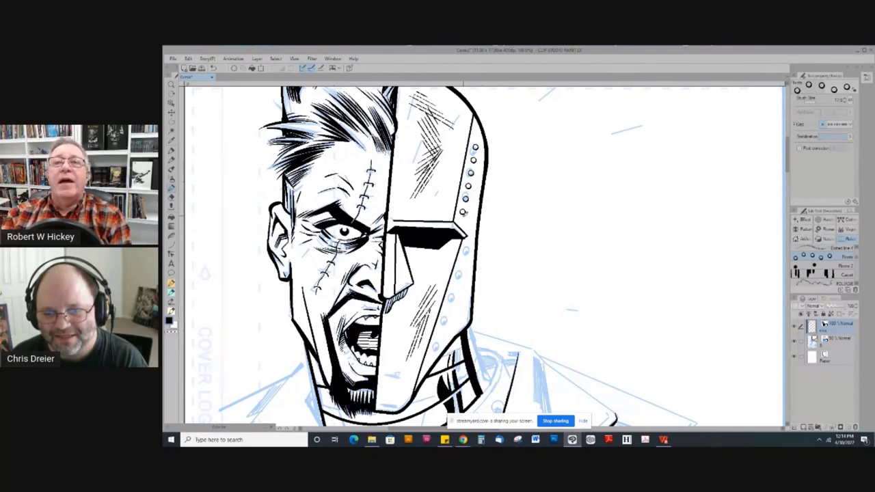
left_click_drag(466, 250, 434, 352)
key("e")
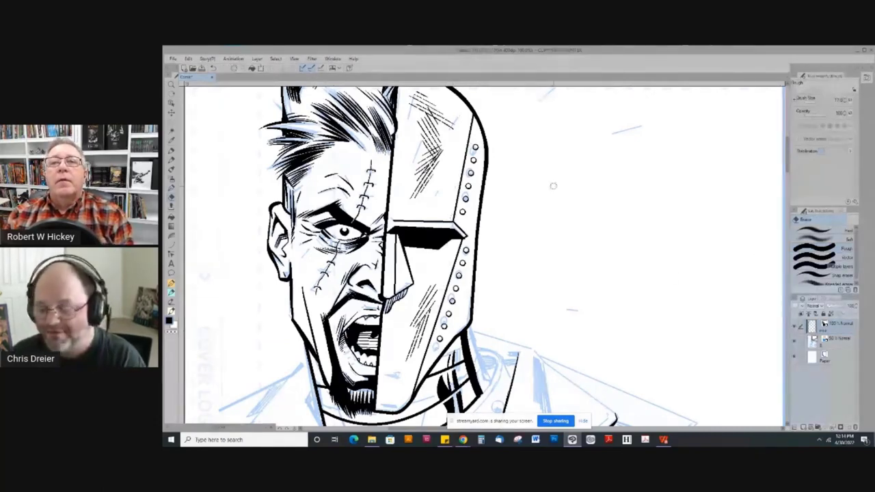
Return to the Rivets brush and widen the gap between rivets in its stroke settings
key("b")
key("b")
key("b")
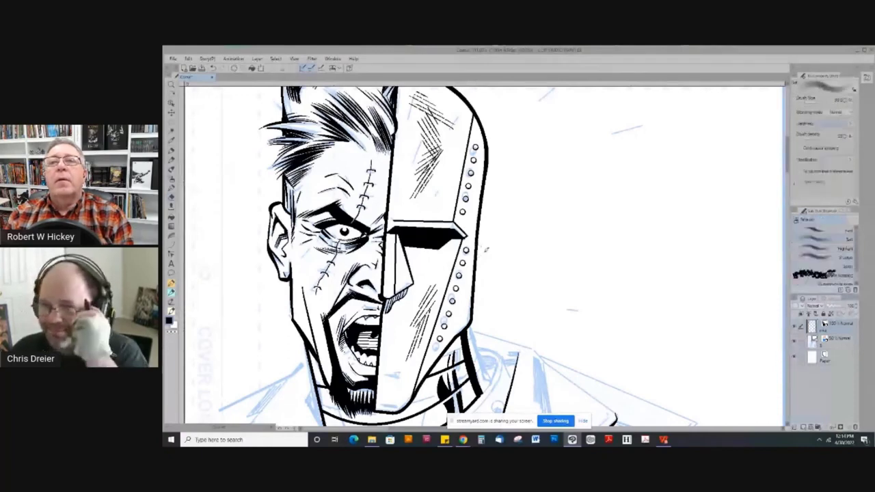
left_click(855, 203)
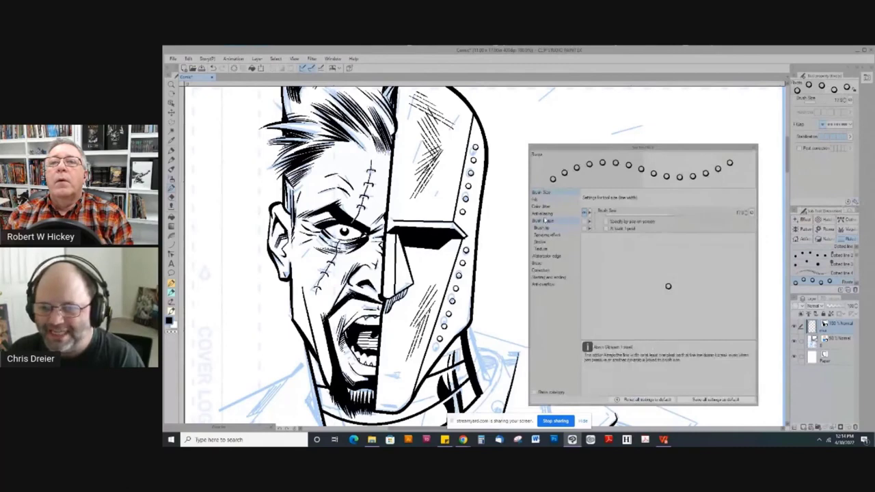
left_click(541, 221)
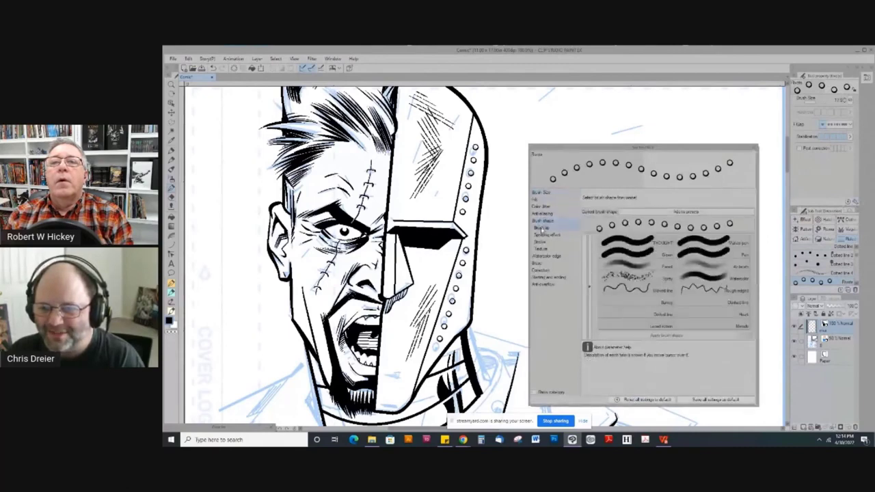
left_click(540, 228)
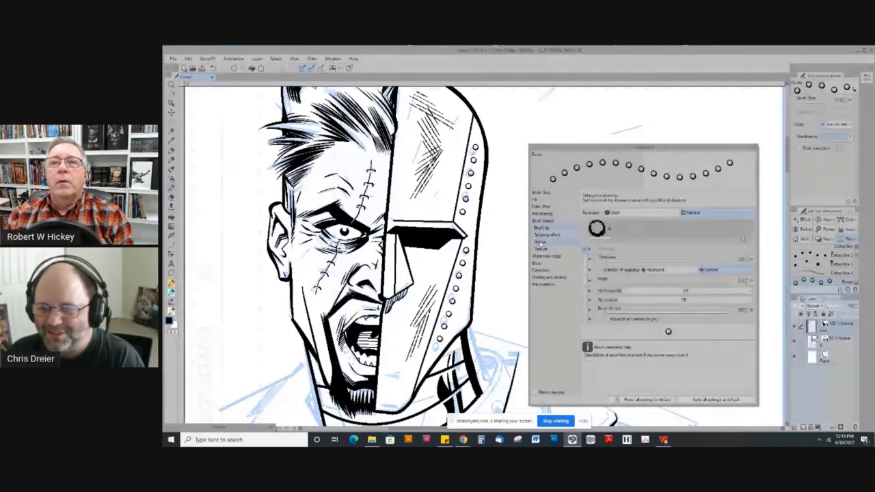
left_click(539, 241)
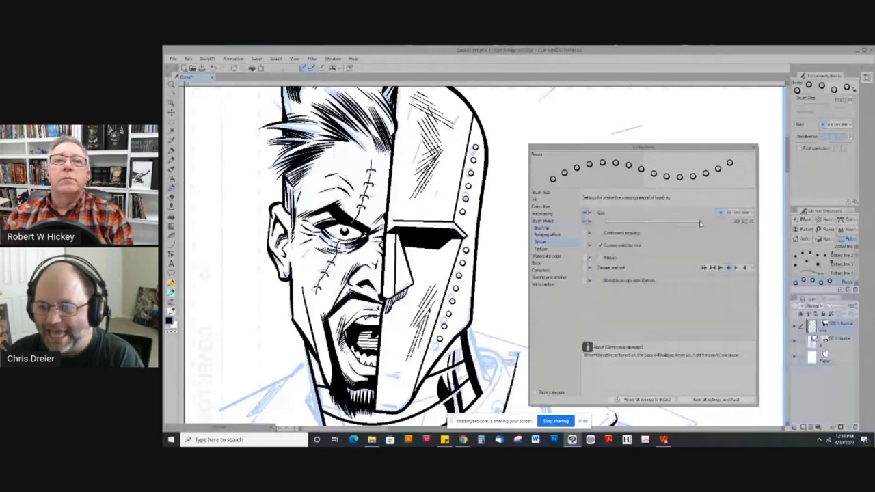
left_click_drag(699, 222, 706, 222)
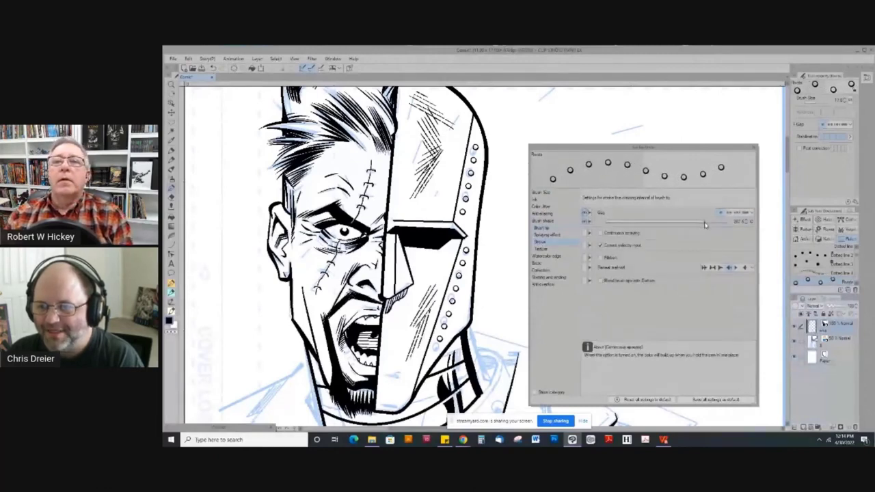
Test the wider rivet spacing beside the helmet, and undo the test along with both closely spaced rows on the helmet
left_click_drag(660, 145, 744, 141)
left_click_drag(519, 142, 504, 231)
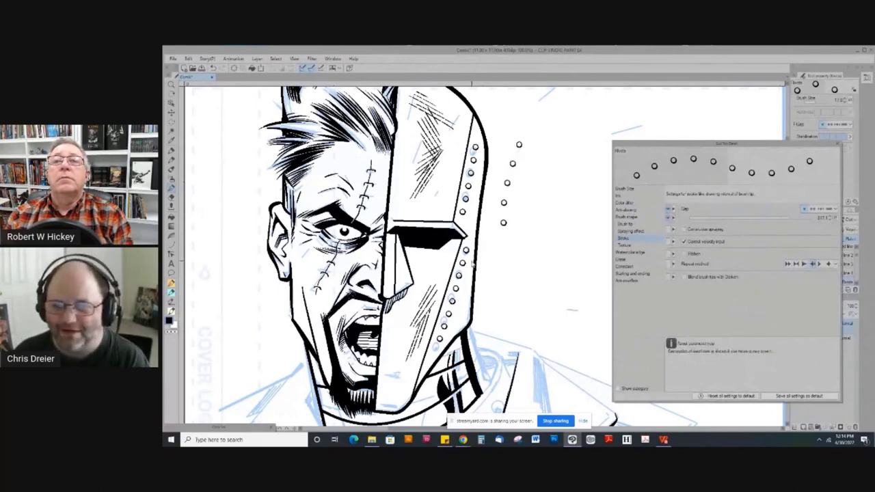
key("ctrl+z")
key("ctrl+z")
key("ctrl+z")
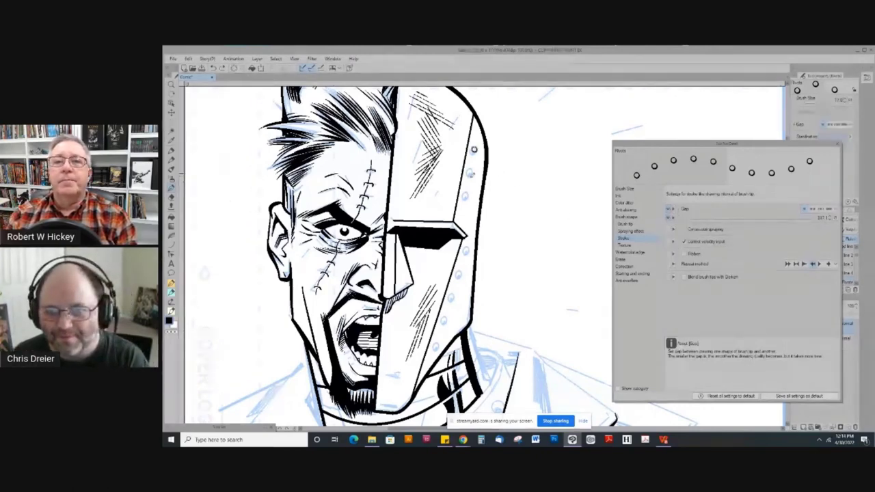
Stamp four rivets above and six below the eye slot along the helmet's outer edge, and close the brush settings
left_click_drag(474, 150, 464, 209)
left_click(466, 251)
left_click(458, 270)
left_click(452, 289)
left_click(444, 309)
left_click(439, 327)
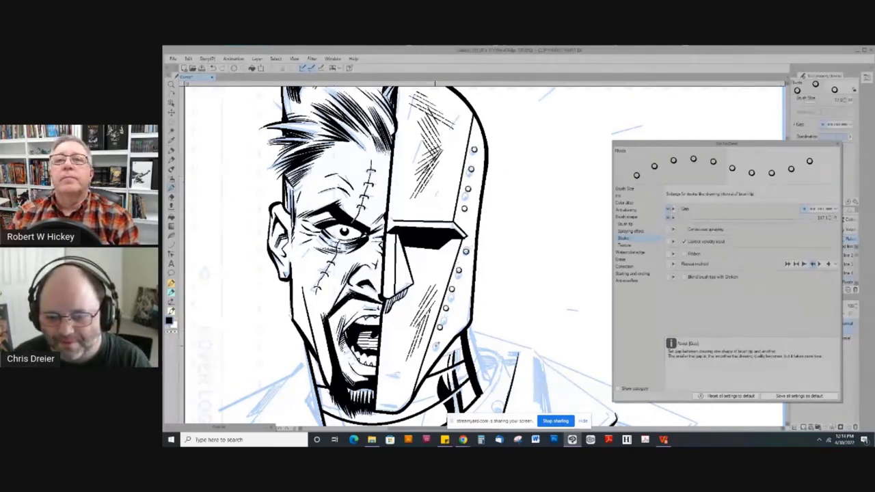
left_click(435, 347)
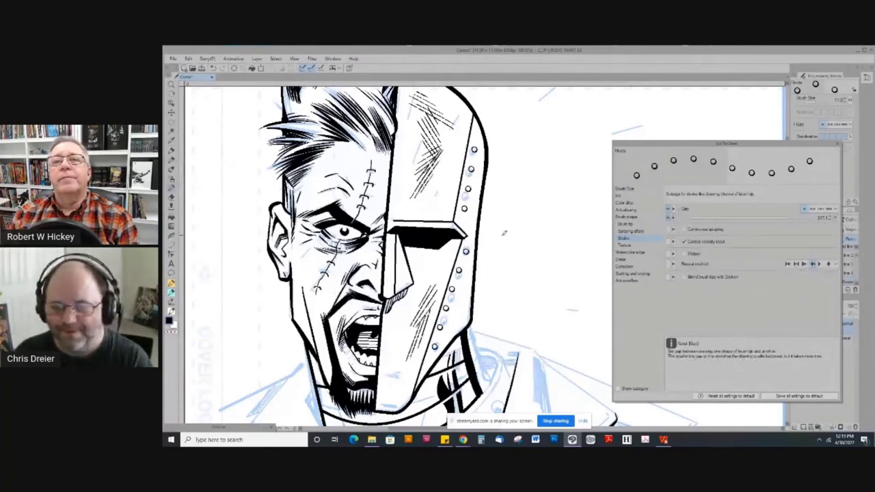
left_click(835, 144)
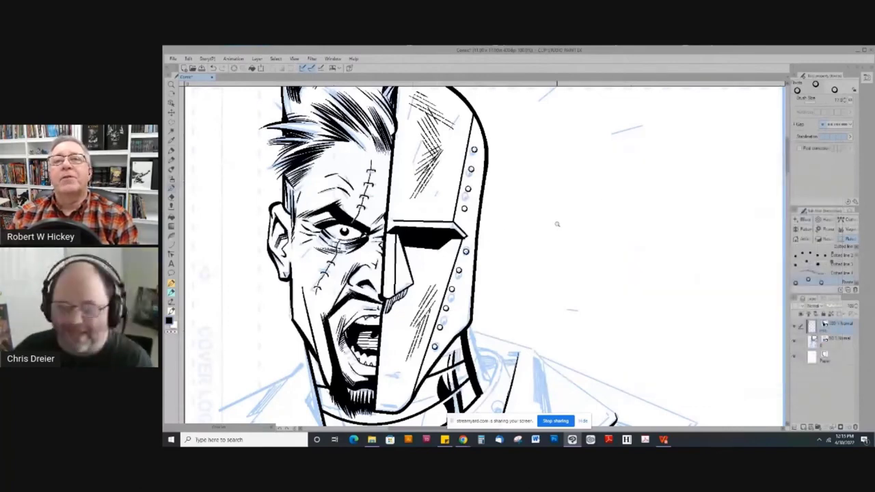
Try a spiral-pattern curve on the blank area beside the helmet, and a second one above it with a larger brush size
scroll(556, 221, "down", 3)
left_click_drag(556, 218, 501, 180)
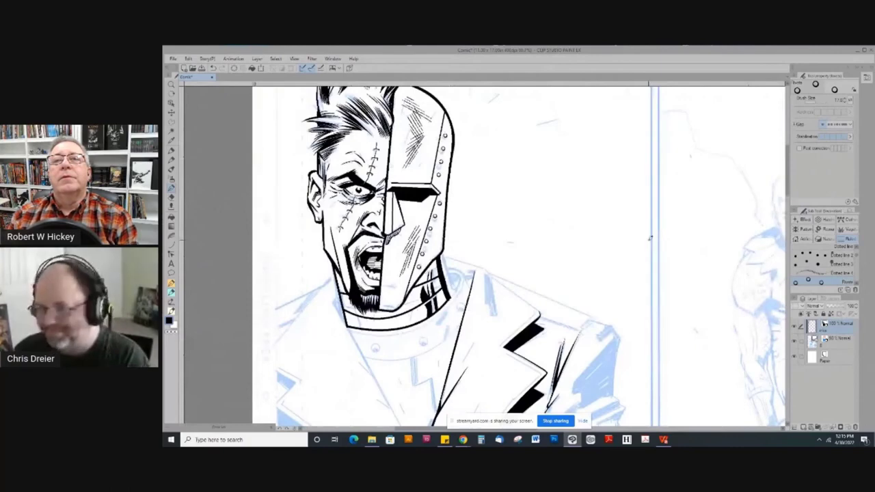
key("u")
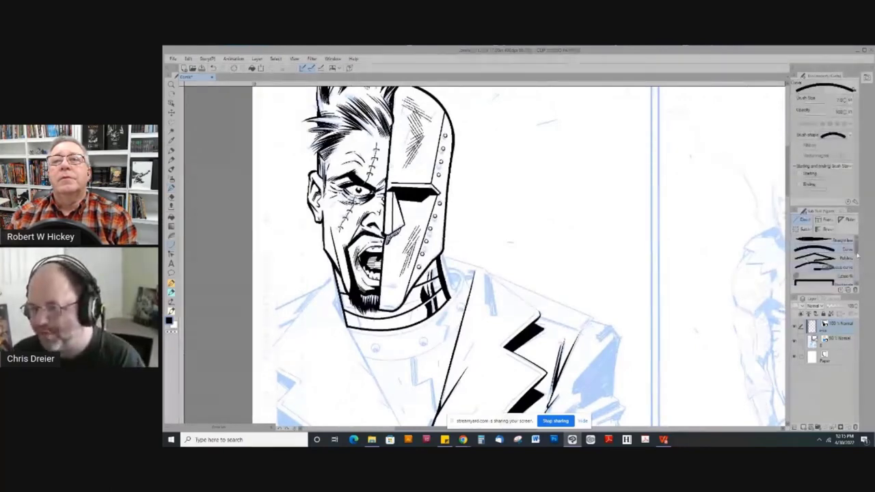
mouse_move(857, 249)
left_mouse_down()
mouse_move(857, 271)
mouse_move(857, 240)
left_mouse_up()
left_click(822, 269)
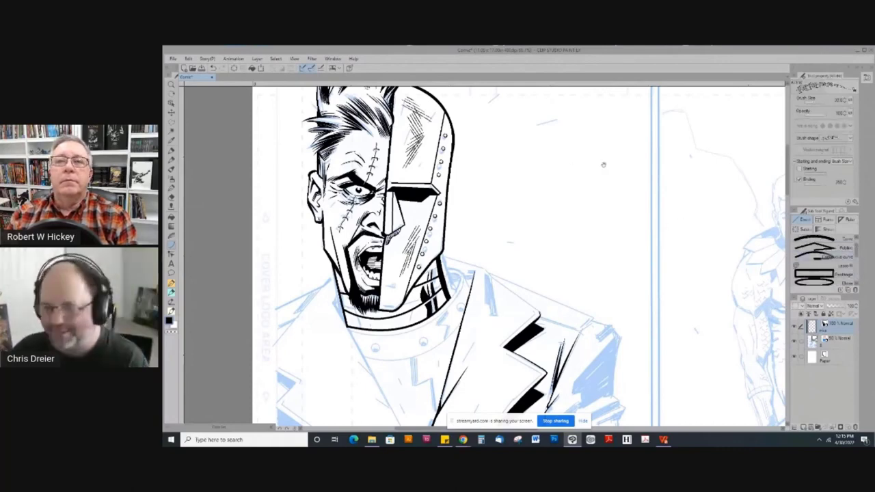
left_click_drag(601, 164, 531, 278)
key("ctrl+minus")
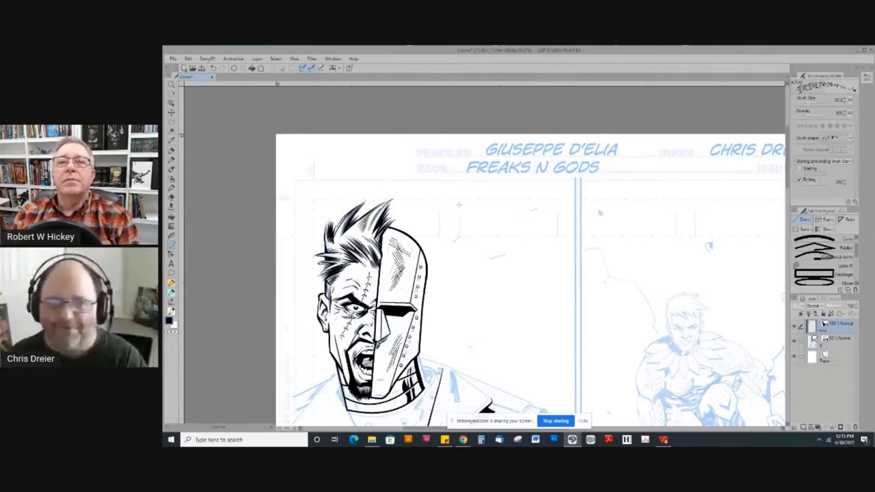
mouse_move(450, 200)
left_mouse_down()
mouse_move(526, 281)
mouse_move(601, 298)
left_mouse_up()
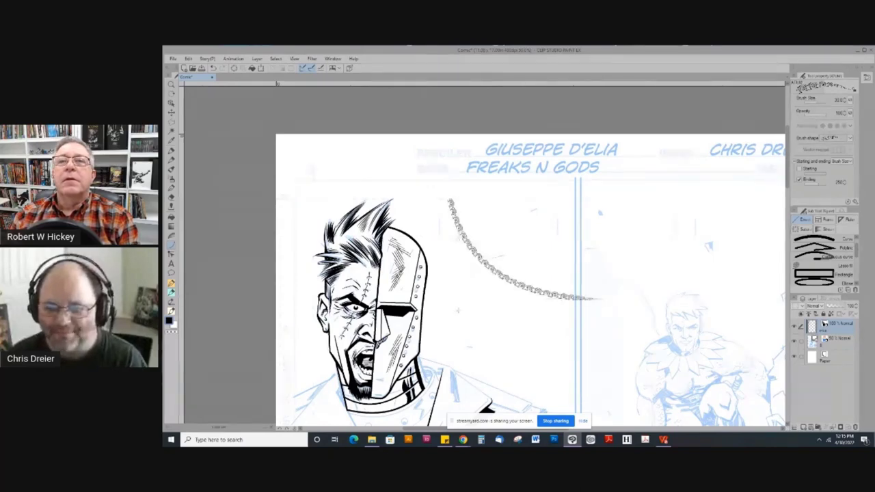
left_click_drag(406, 157, 618, 354)
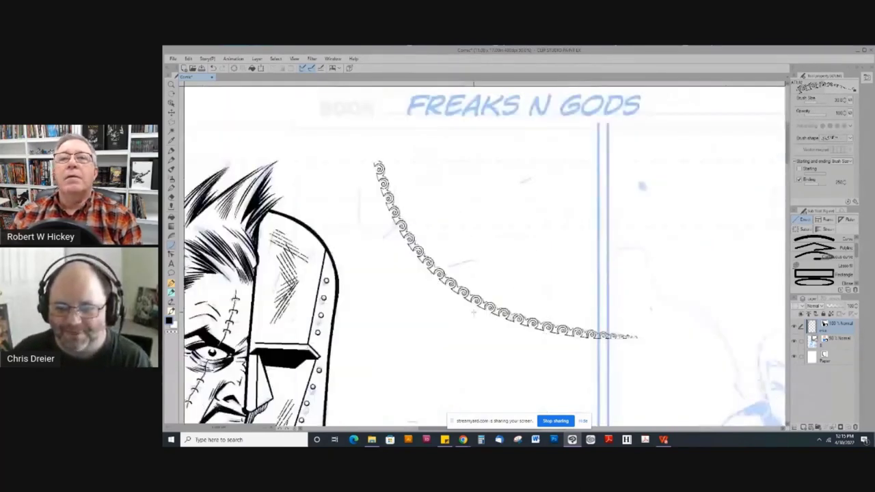
left_click(816, 102)
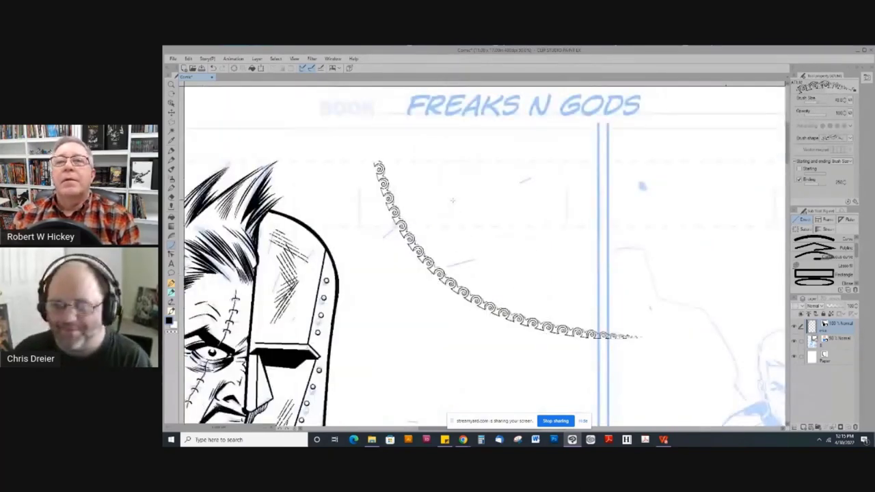
mouse_move(452, 200)
left_mouse_down()
mouse_move(635, 296)
mouse_move(748, 316)
left_mouse_up()
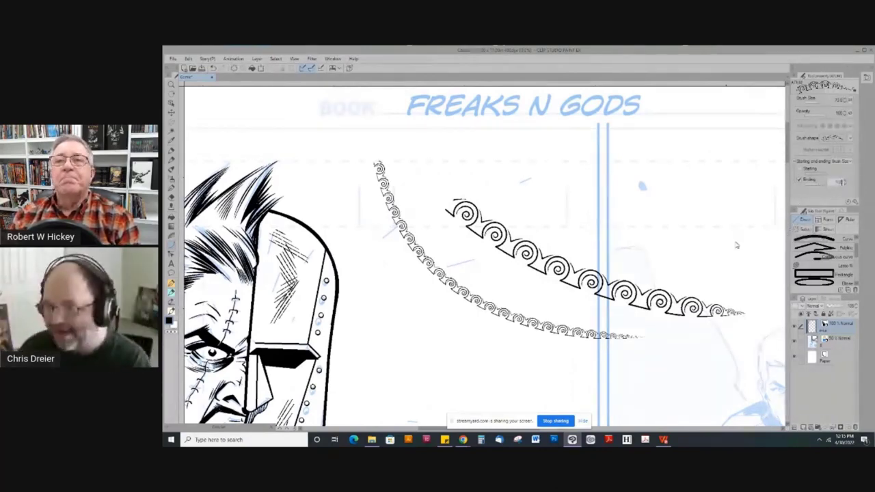
Outline a four-sided polyline selection on the blank area beside the helmet's lower half
left_click_drag(462, 362, 470, 147)
key("m")
left_click(440, 128)
left_click(429, 213)
left_click(602, 237)
left_click(602, 138)
left_click(440, 129)
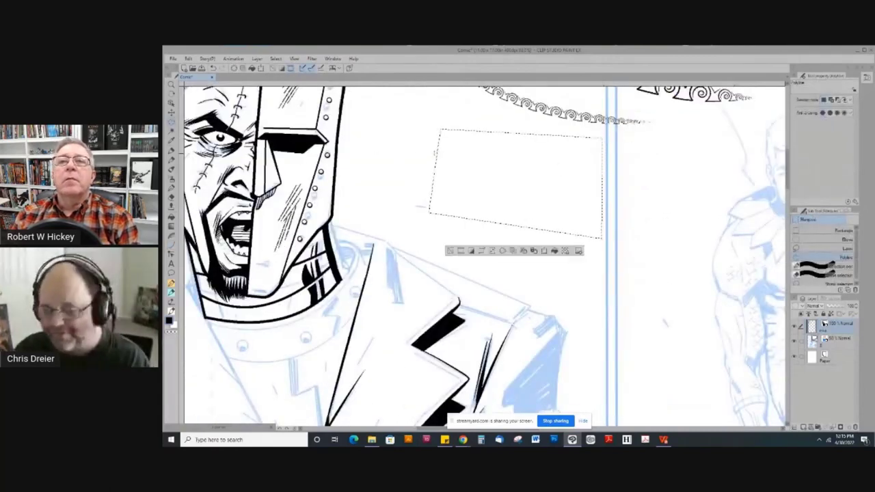
Draw two curved rows of the spiral pattern across the four-sided selection, one above the other
key("u")
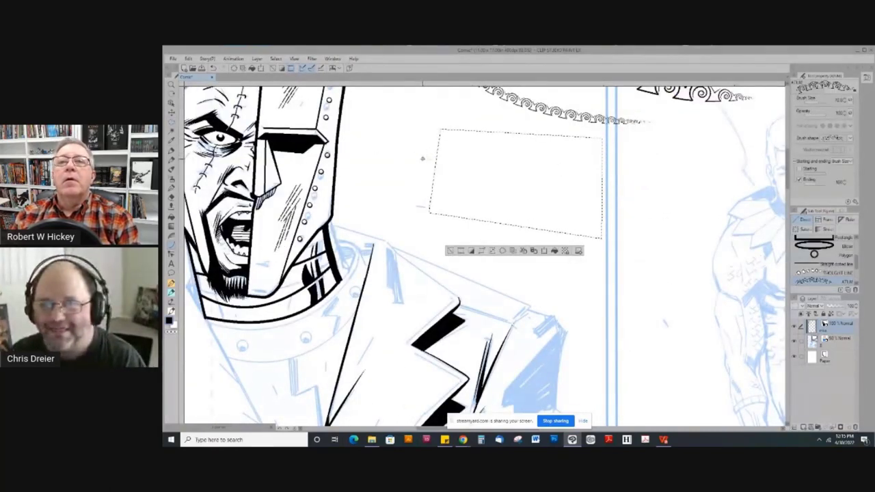
left_click_drag(422, 159, 628, 184)
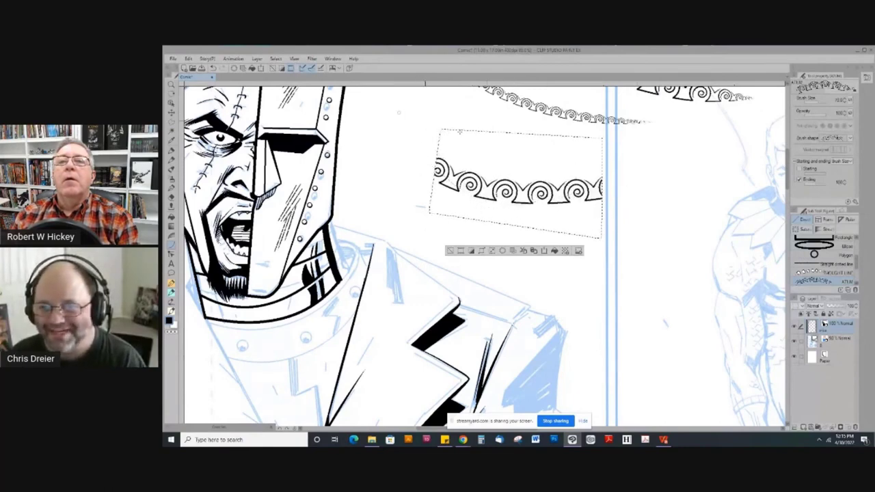
left_click_drag(437, 140, 605, 158)
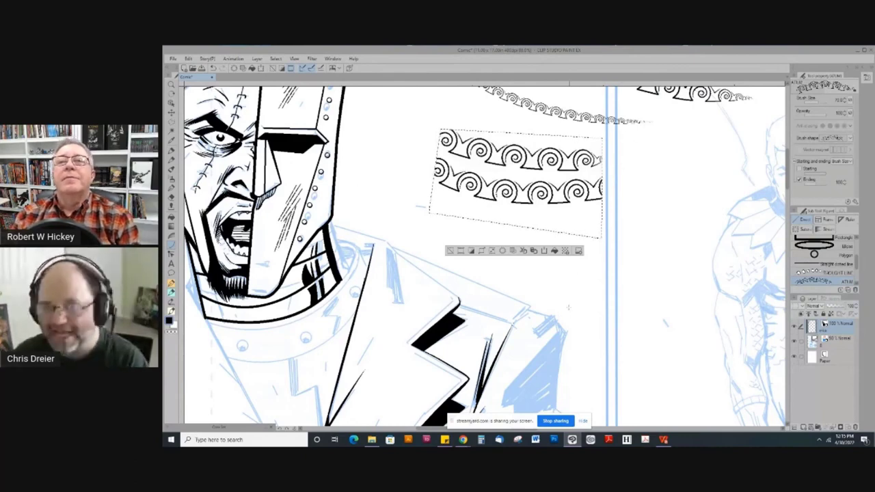
Undo the spiral rows, the four-sided selection and the spiral test curves beside the helmet
key("ctrl+z")
key("ctrl+z")
key("ctrl+z")
key("ctrl+z")
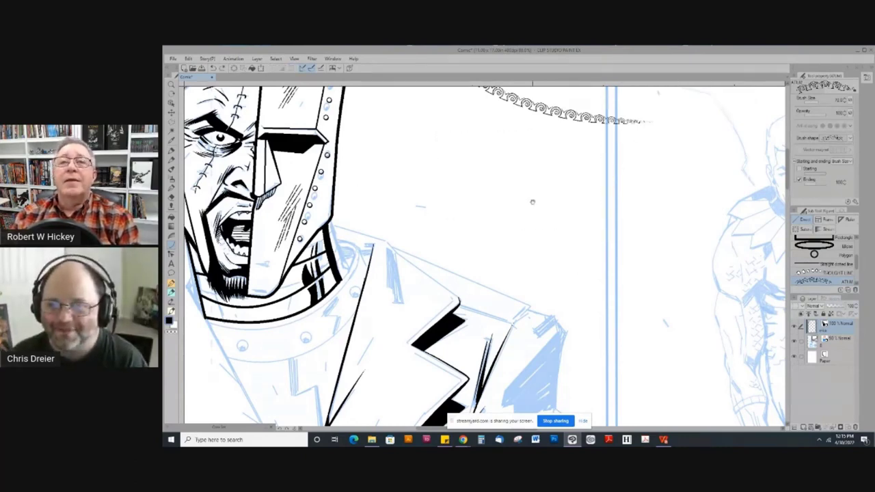
left_click_drag(532, 204, 523, 346)
scroll(444, 226, "down", 5)
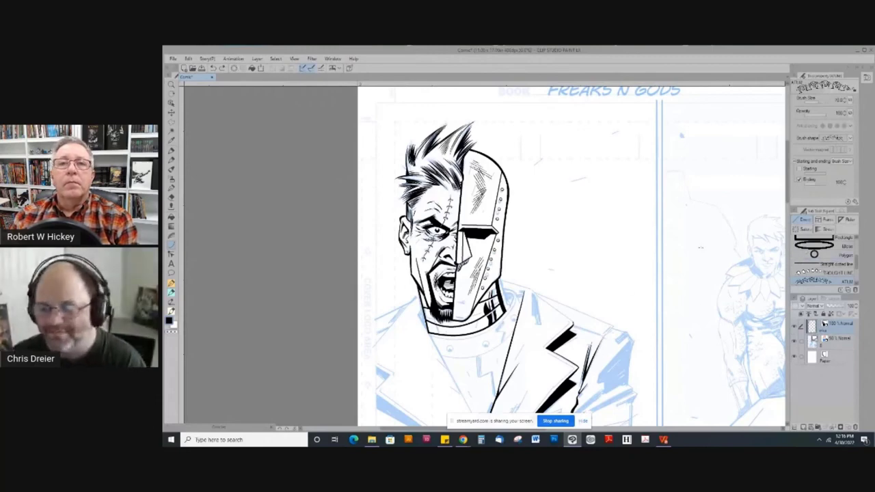
Hide the blue sketch layer to check the inks alone, switch back to the marker pen, and show the sketch again
left_click(795, 342)
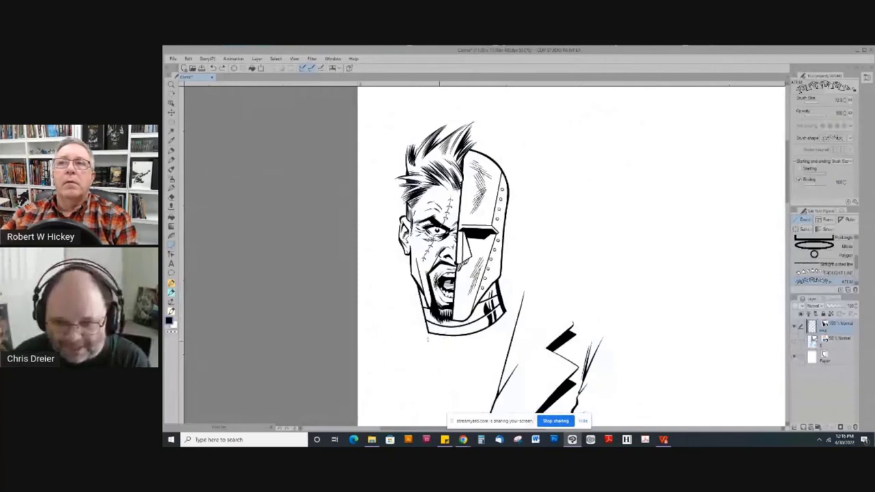
key("p")
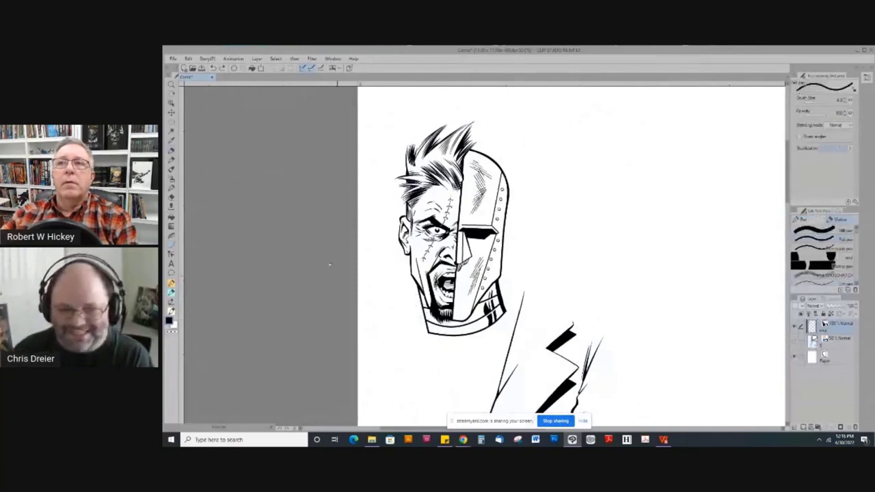
key("p")
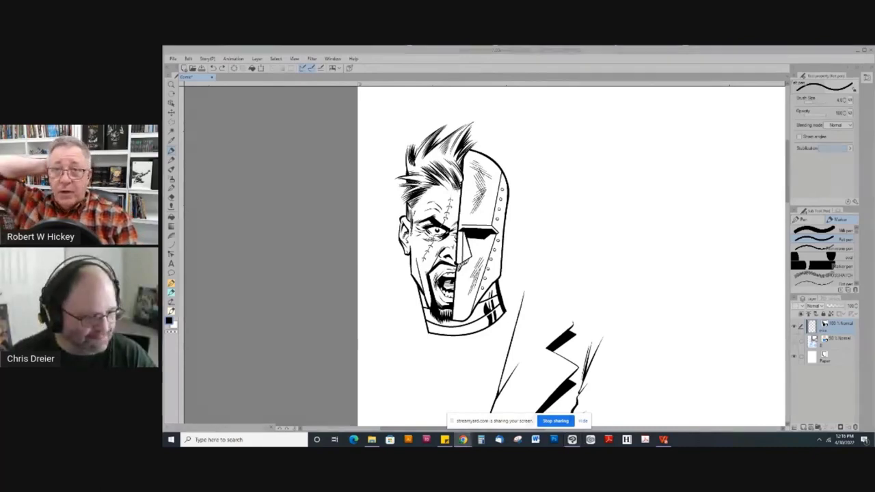
left_click_drag(357, 346, 164, 317)
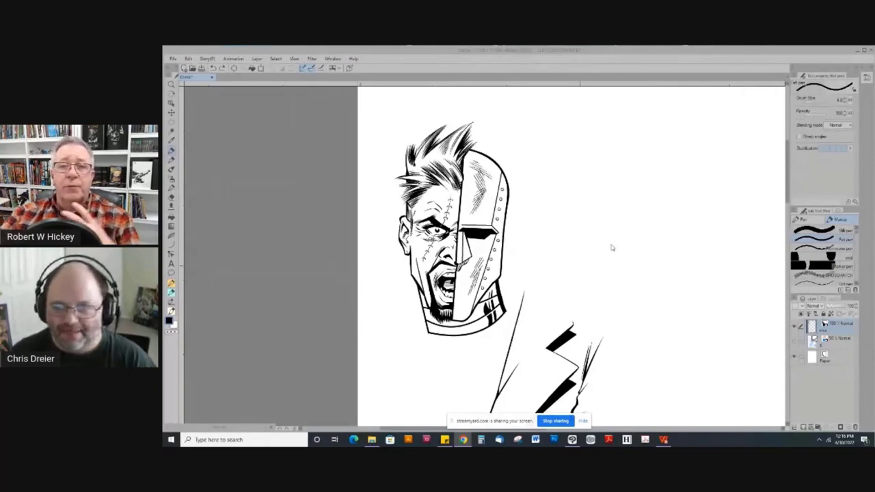
left_click(794, 340)
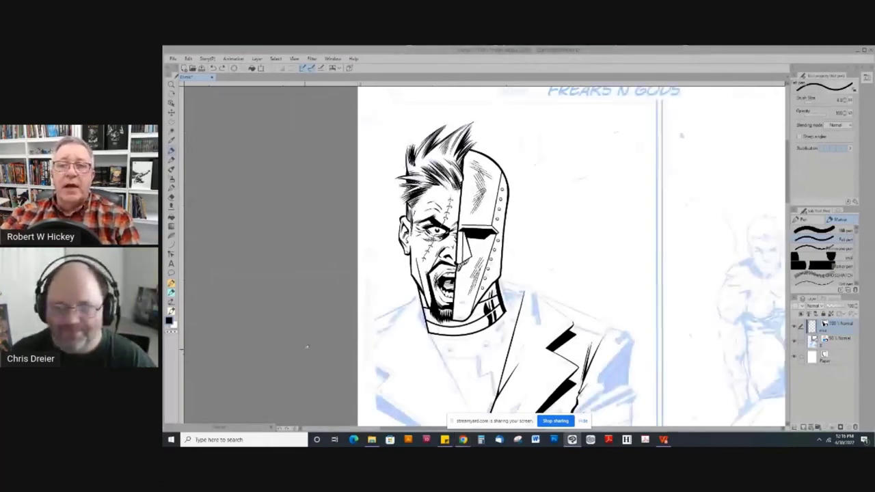